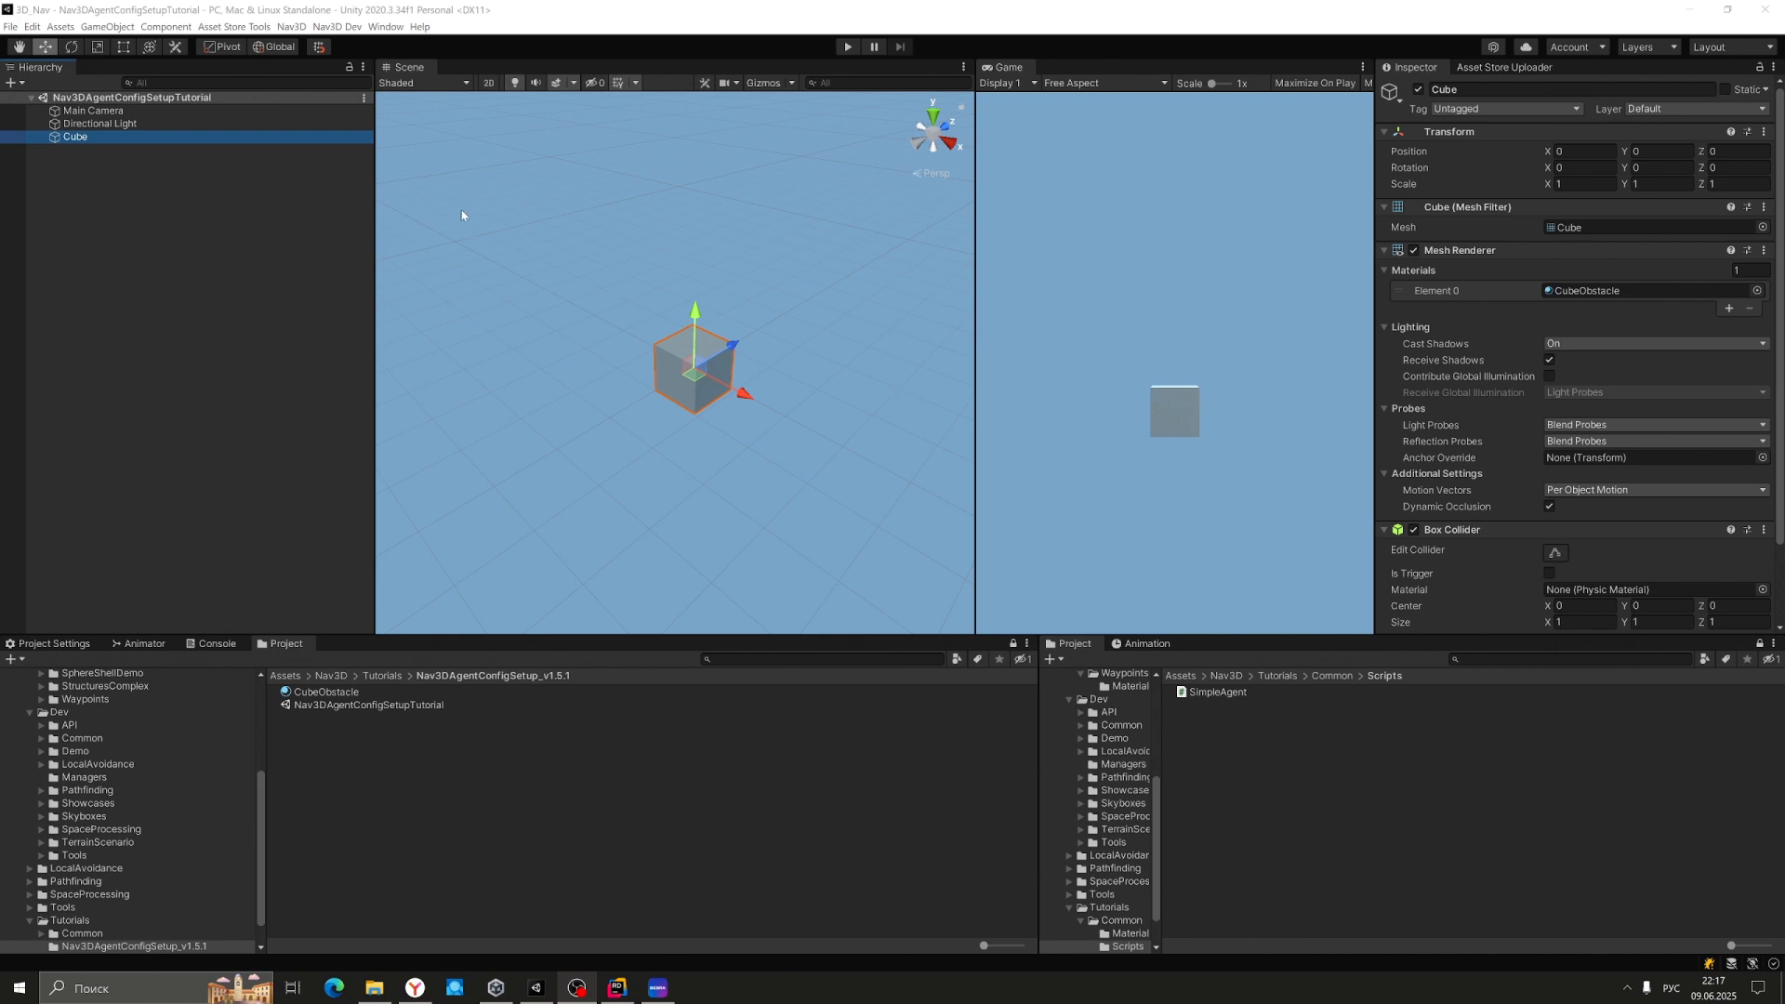
Open the Nav3D menu to list its creation commands over the cube scene.
{"action": "left_click", "coordinate": [291, 26]}
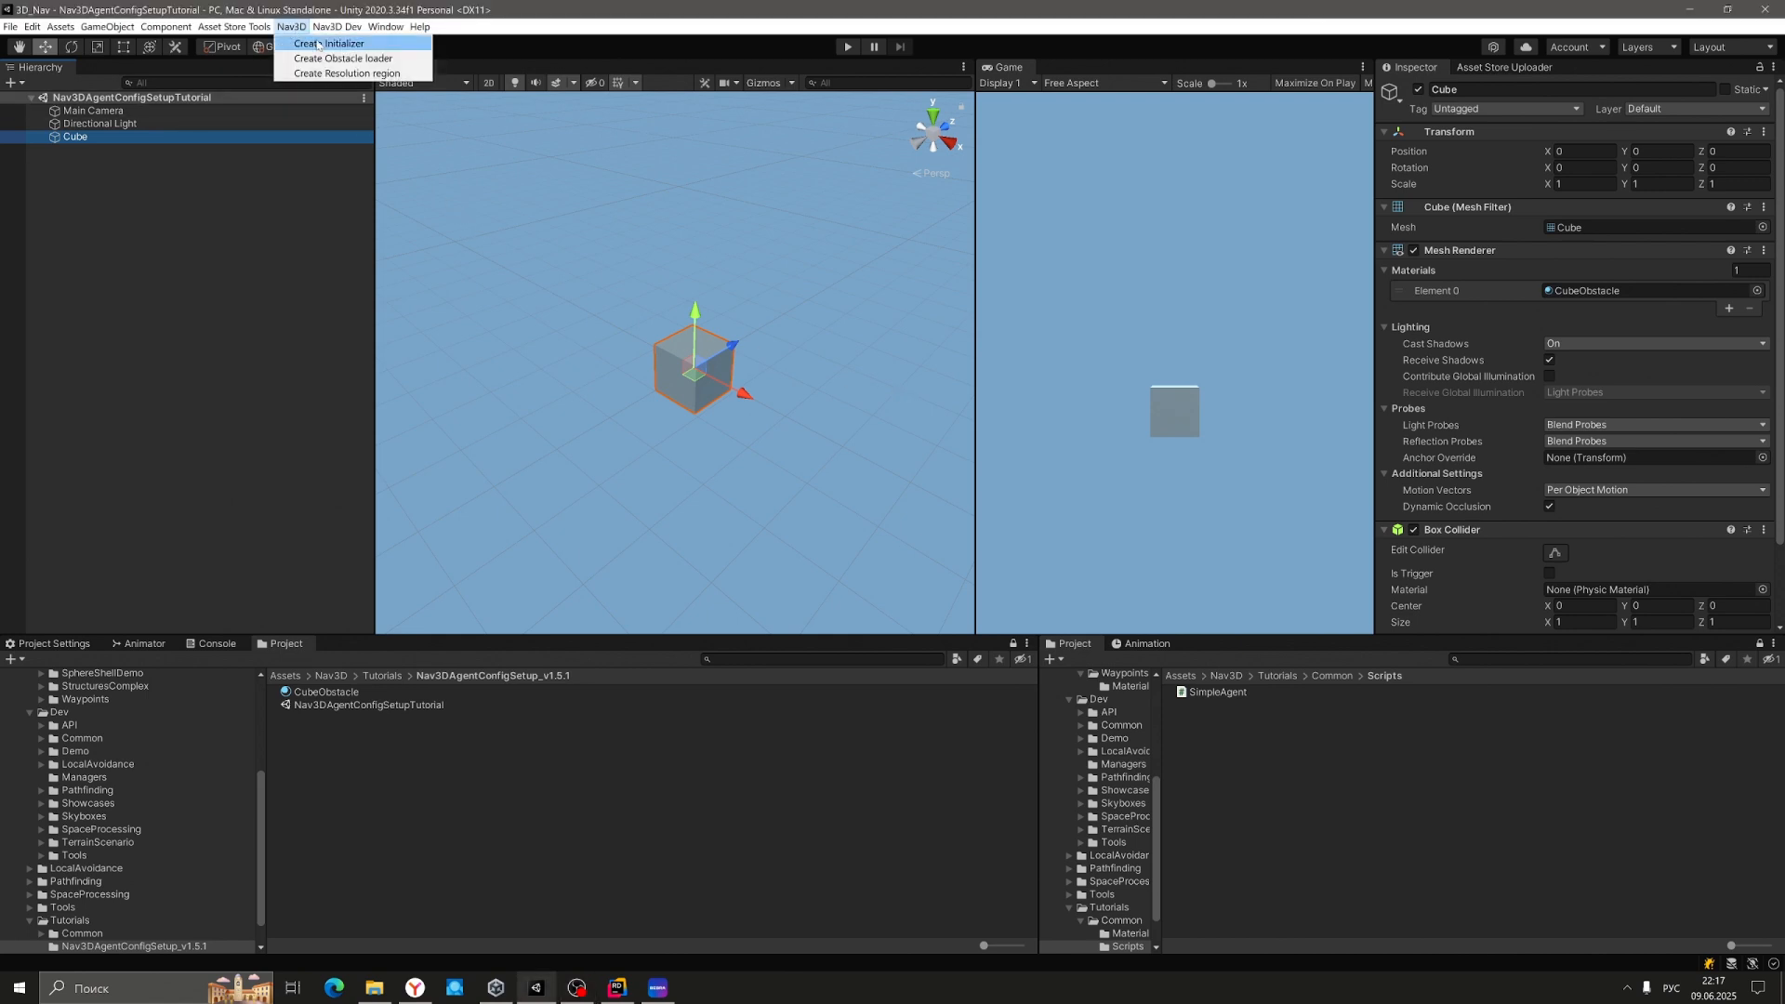
Create a Nav3DInitializer, inspect its default settings, then select the Cube.
{"action": "left_click", "coordinate": [318, 44]}
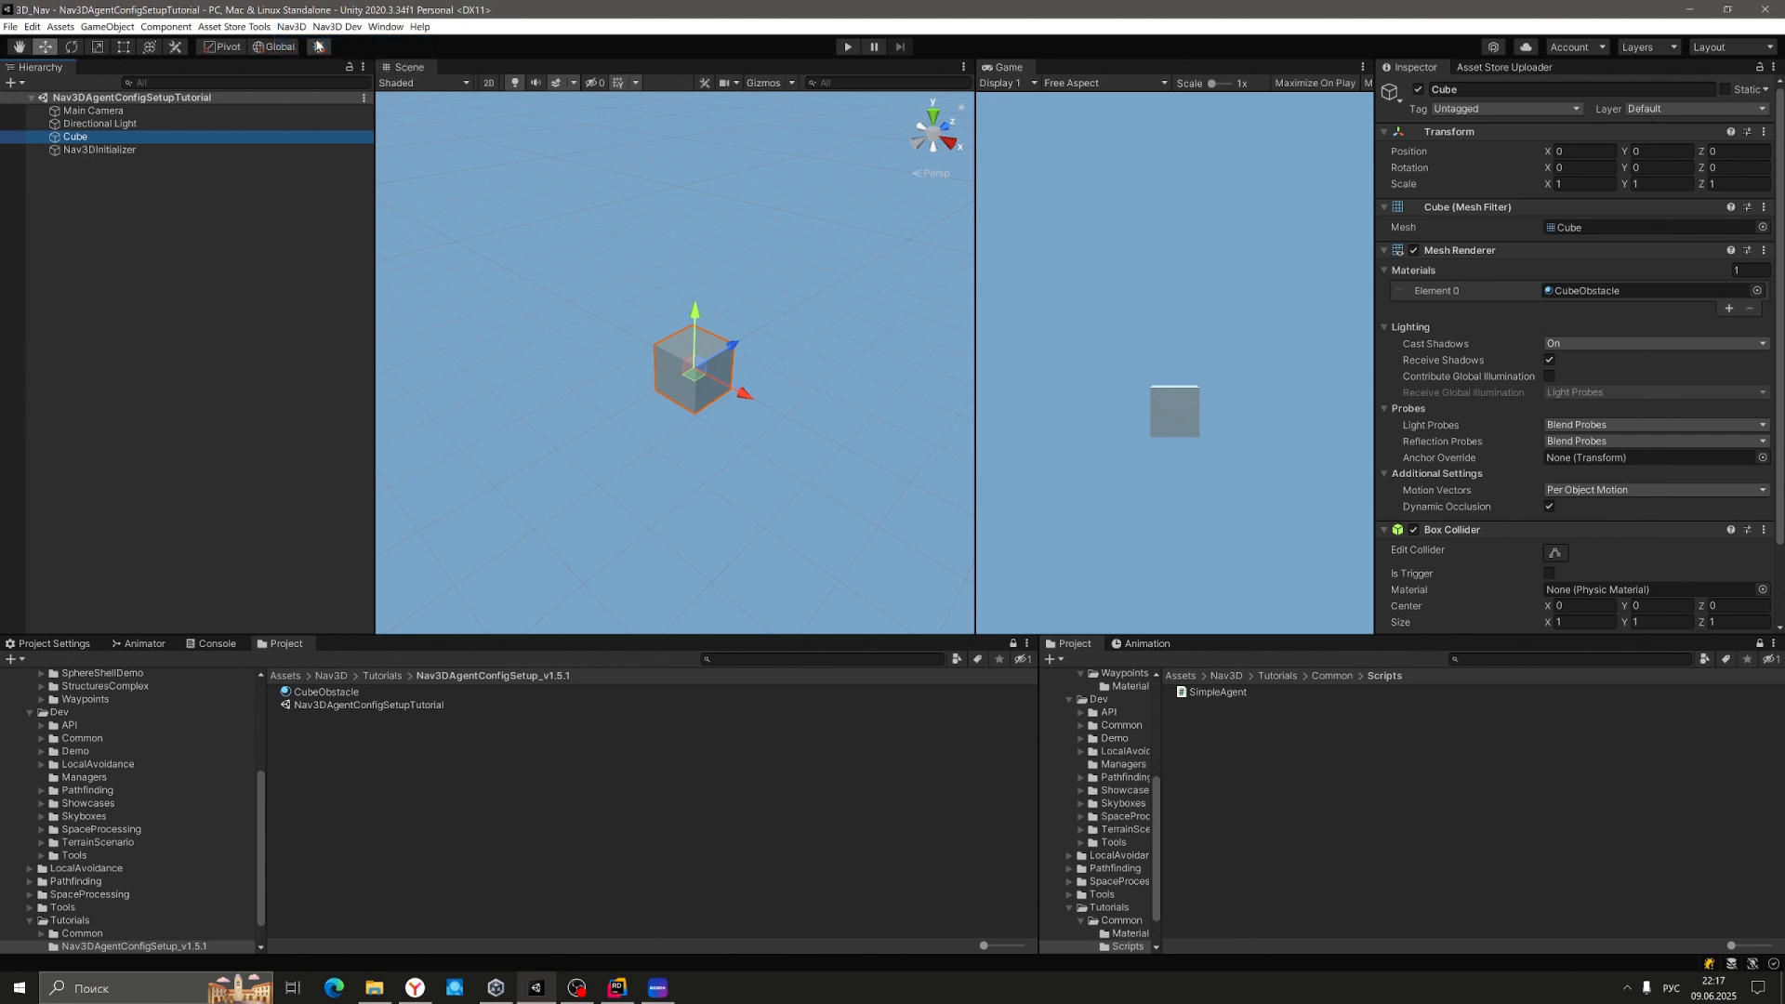
{"action": "left_click", "coordinate": [124, 151]}
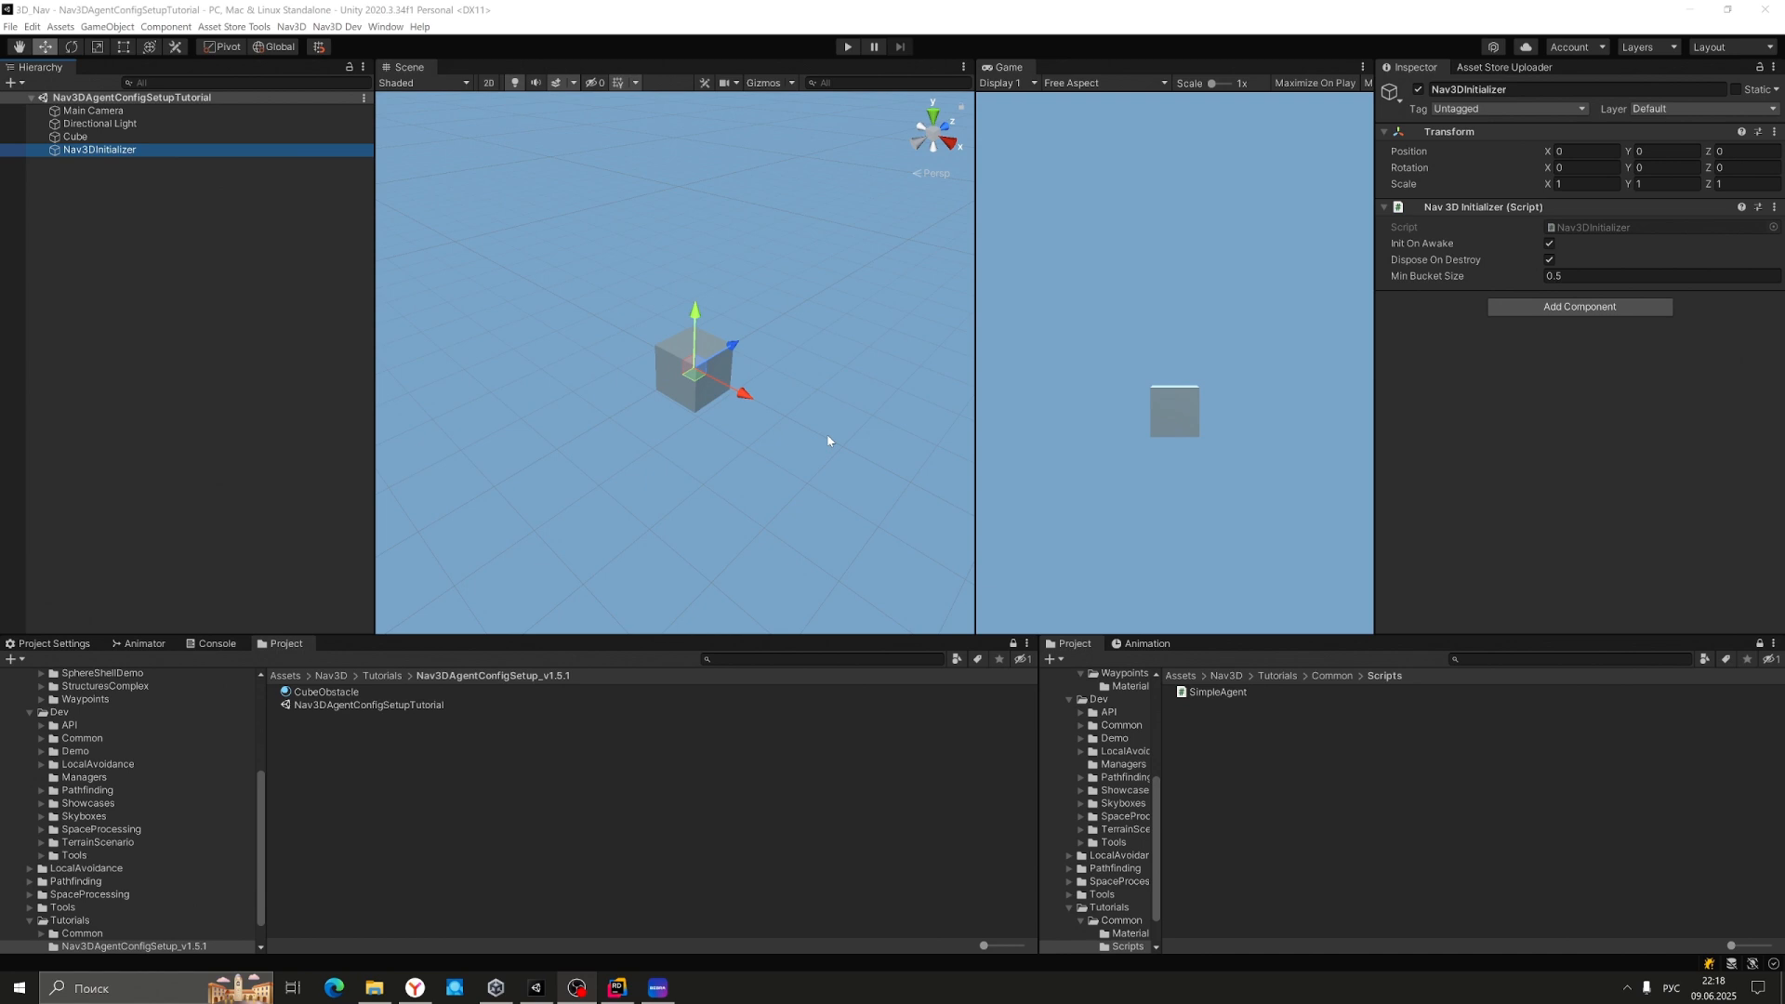
{"action": "left_click", "coordinate": [111, 137]}
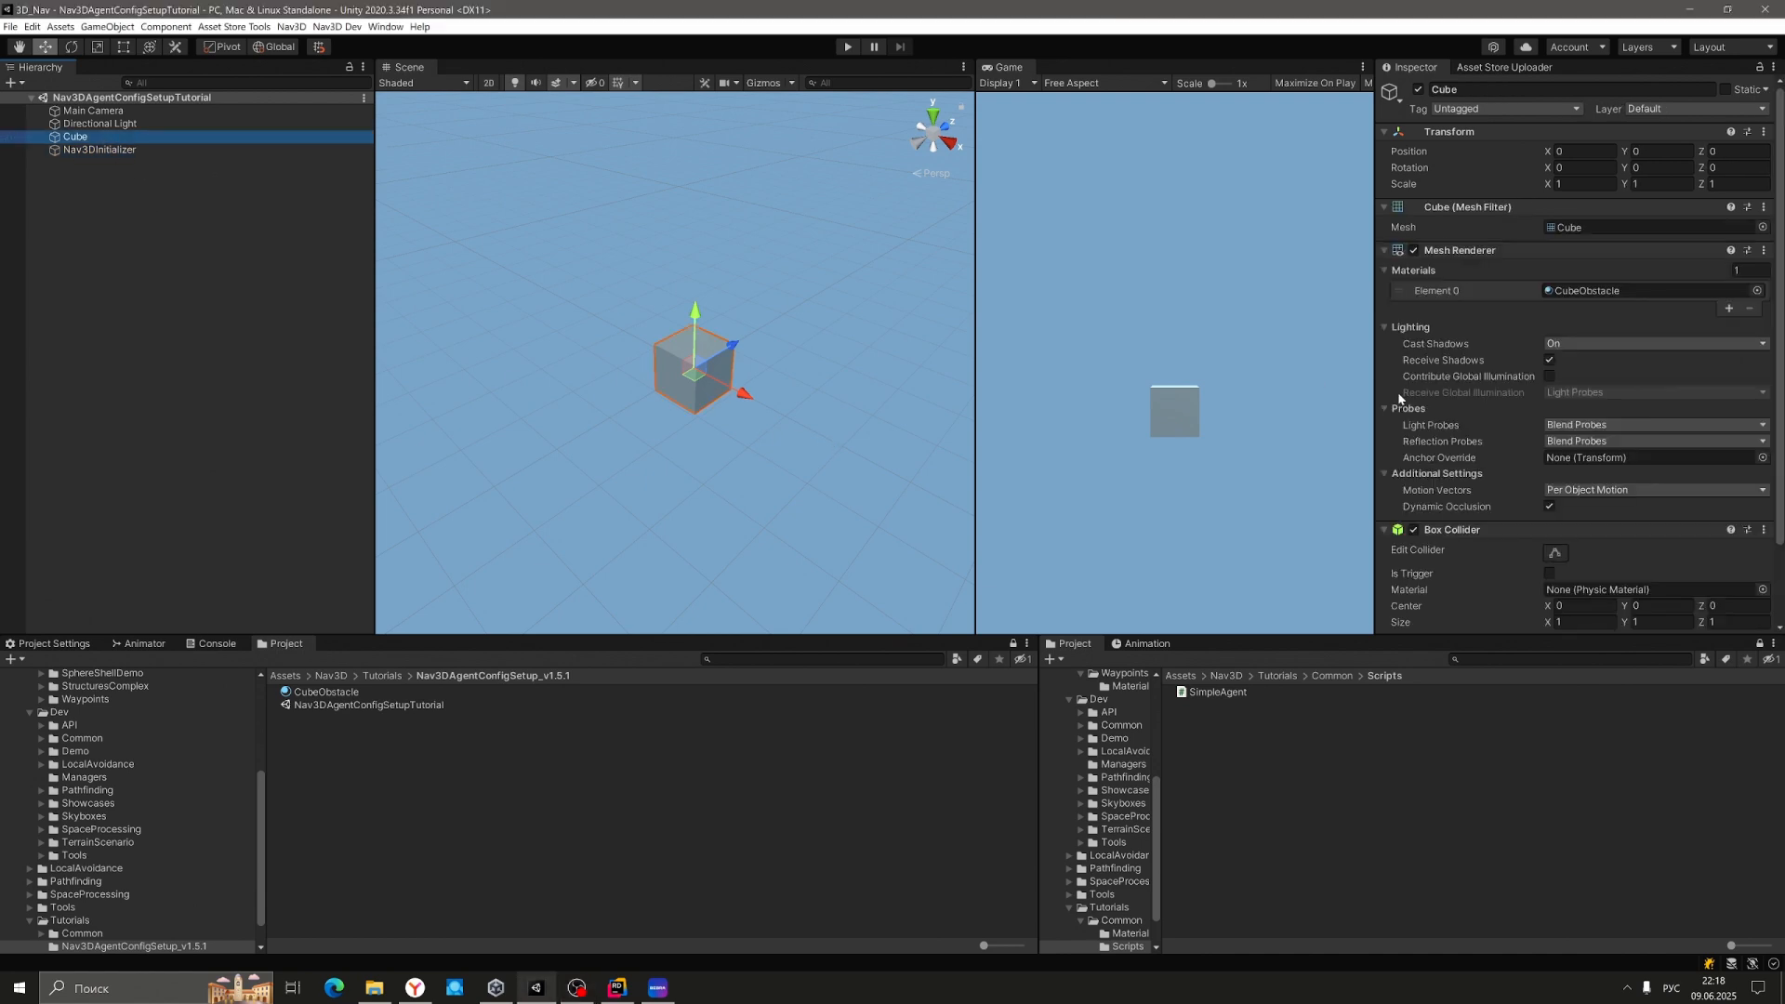
Remove the Box Collider from the Cube.
{"action": "scroll", "coordinate": [1528, 453], "scroll_direction": "down", "scroll_amount": 3}
{"action": "left_click", "coordinate": [1764, 437]}
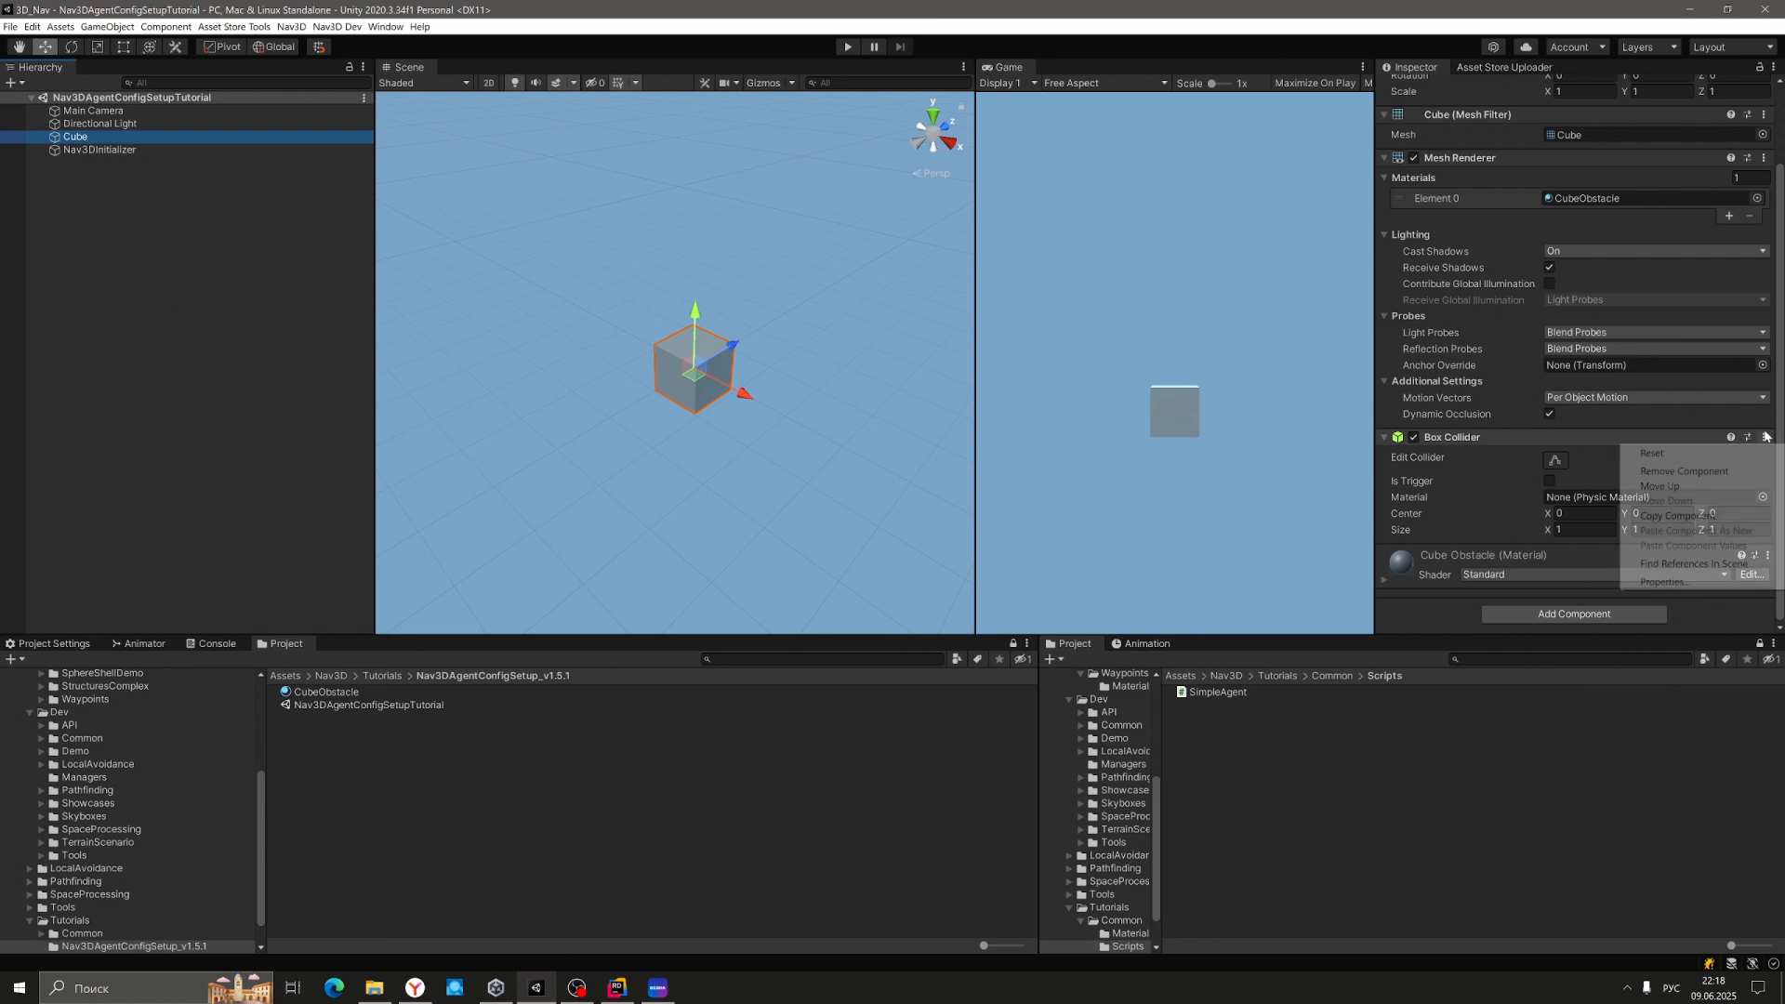
{"action": "left_click", "coordinate": [1715, 472]}
Add a Nav 3D Obstacle component to the Cube and review its debug drawing options.
{"action": "left_click", "coordinate": [1600, 591]}
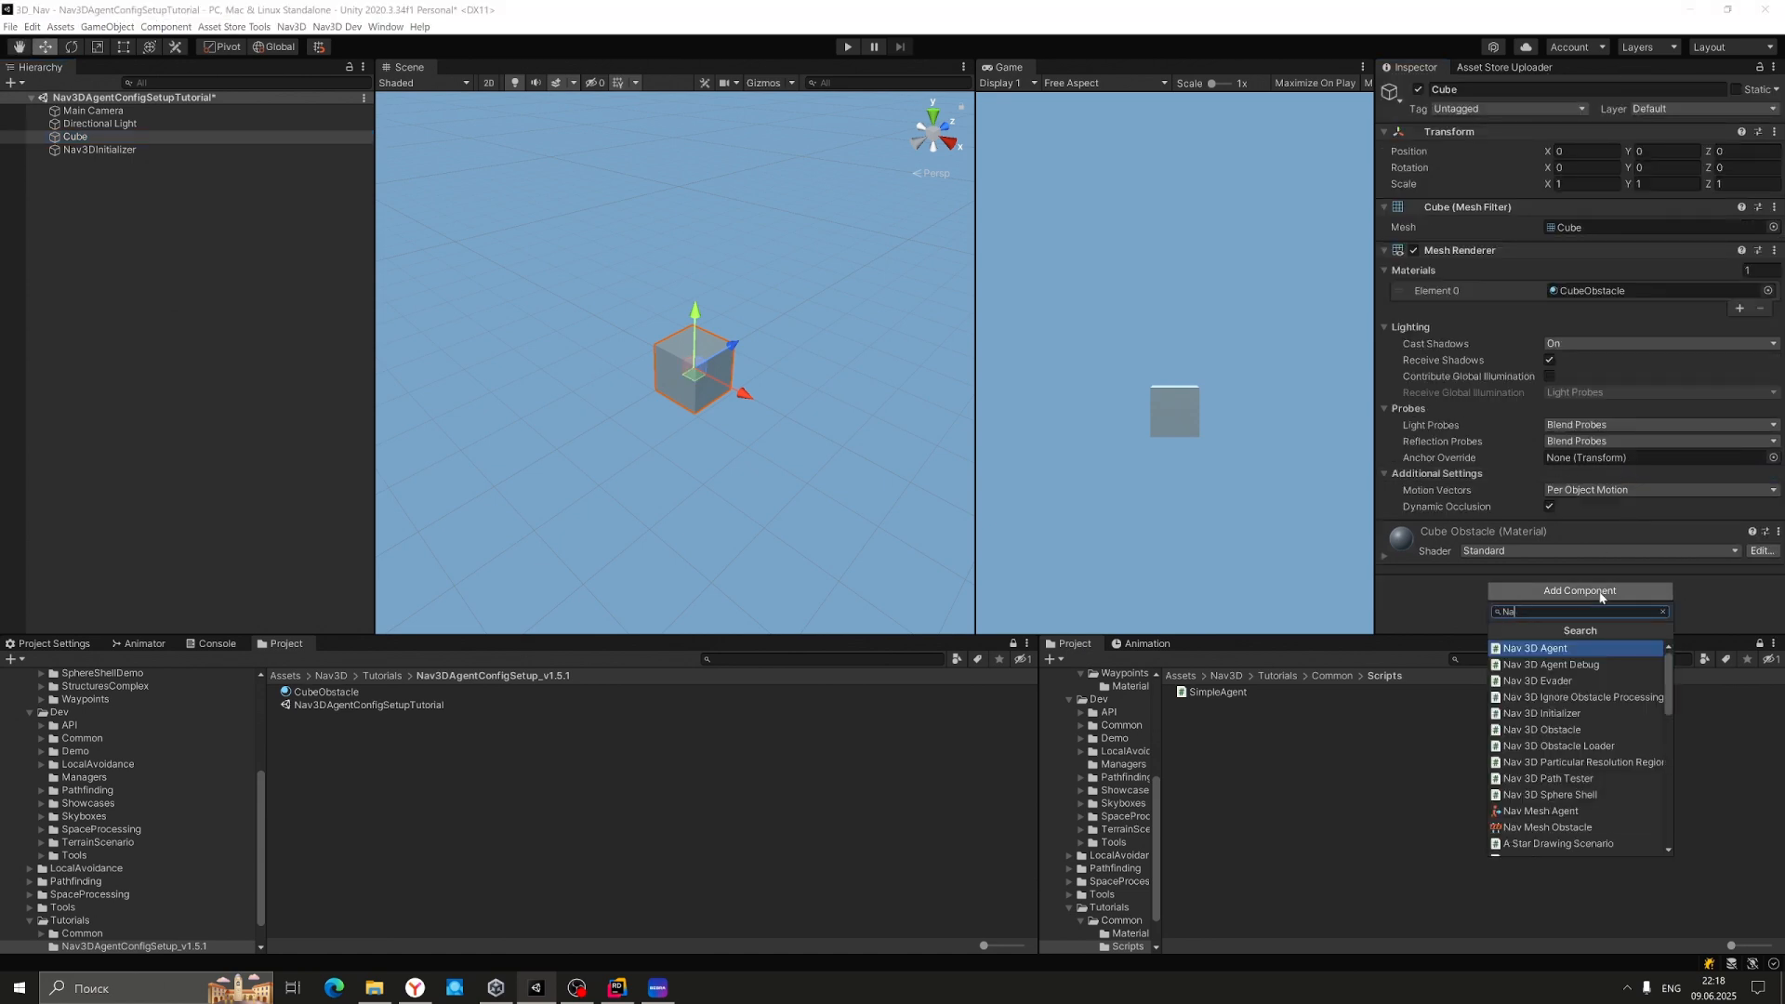
{"action": "key", "text": "alt+shift"}
{"action": "key", "text": "Down"}
{"action": "key", "text": "Down"}
{"action": "key", "text": "Down"}
{"action": "key", "text": "Down"}
{"action": "key", "text": "Down"}
{"action": "key", "text": "Return"}
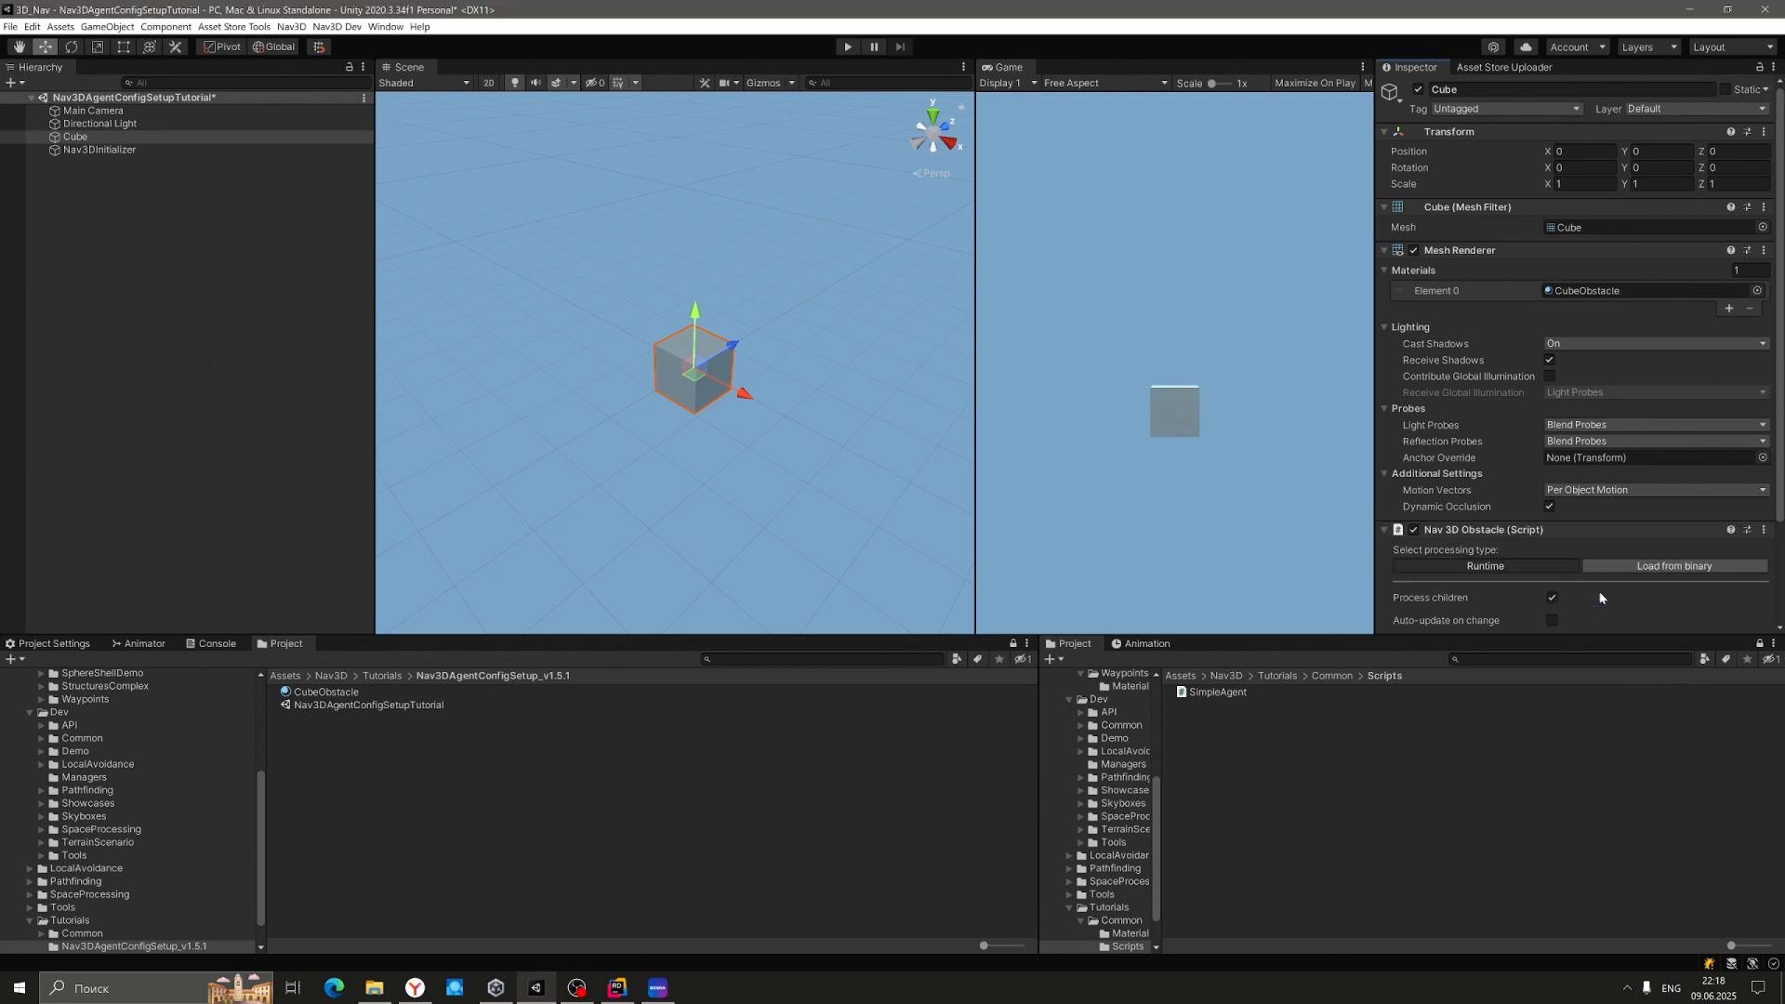
{"action": "scroll", "coordinate": [1487, 261], "scroll_direction": "down", "scroll_amount": 3}
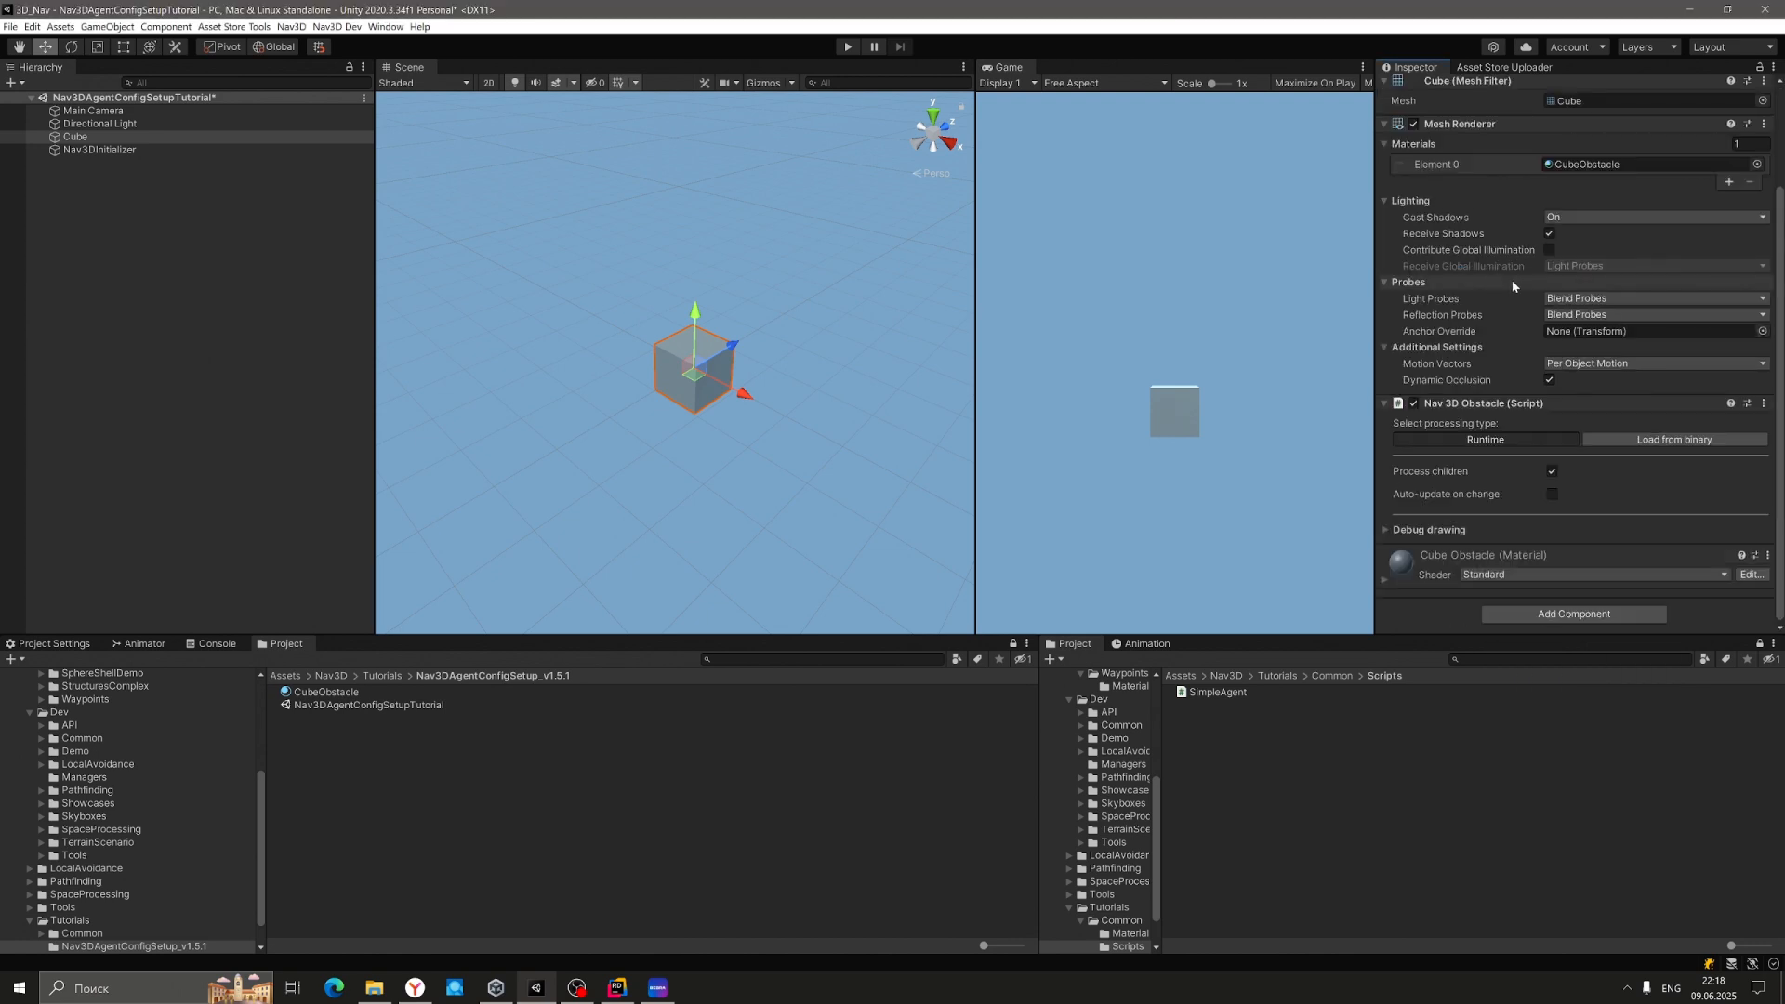
{"action": "left_click", "coordinate": [1386, 528]}
{"action": "scroll", "coordinate": [1399, 511], "scroll_direction": "down", "scroll_amount": 2}
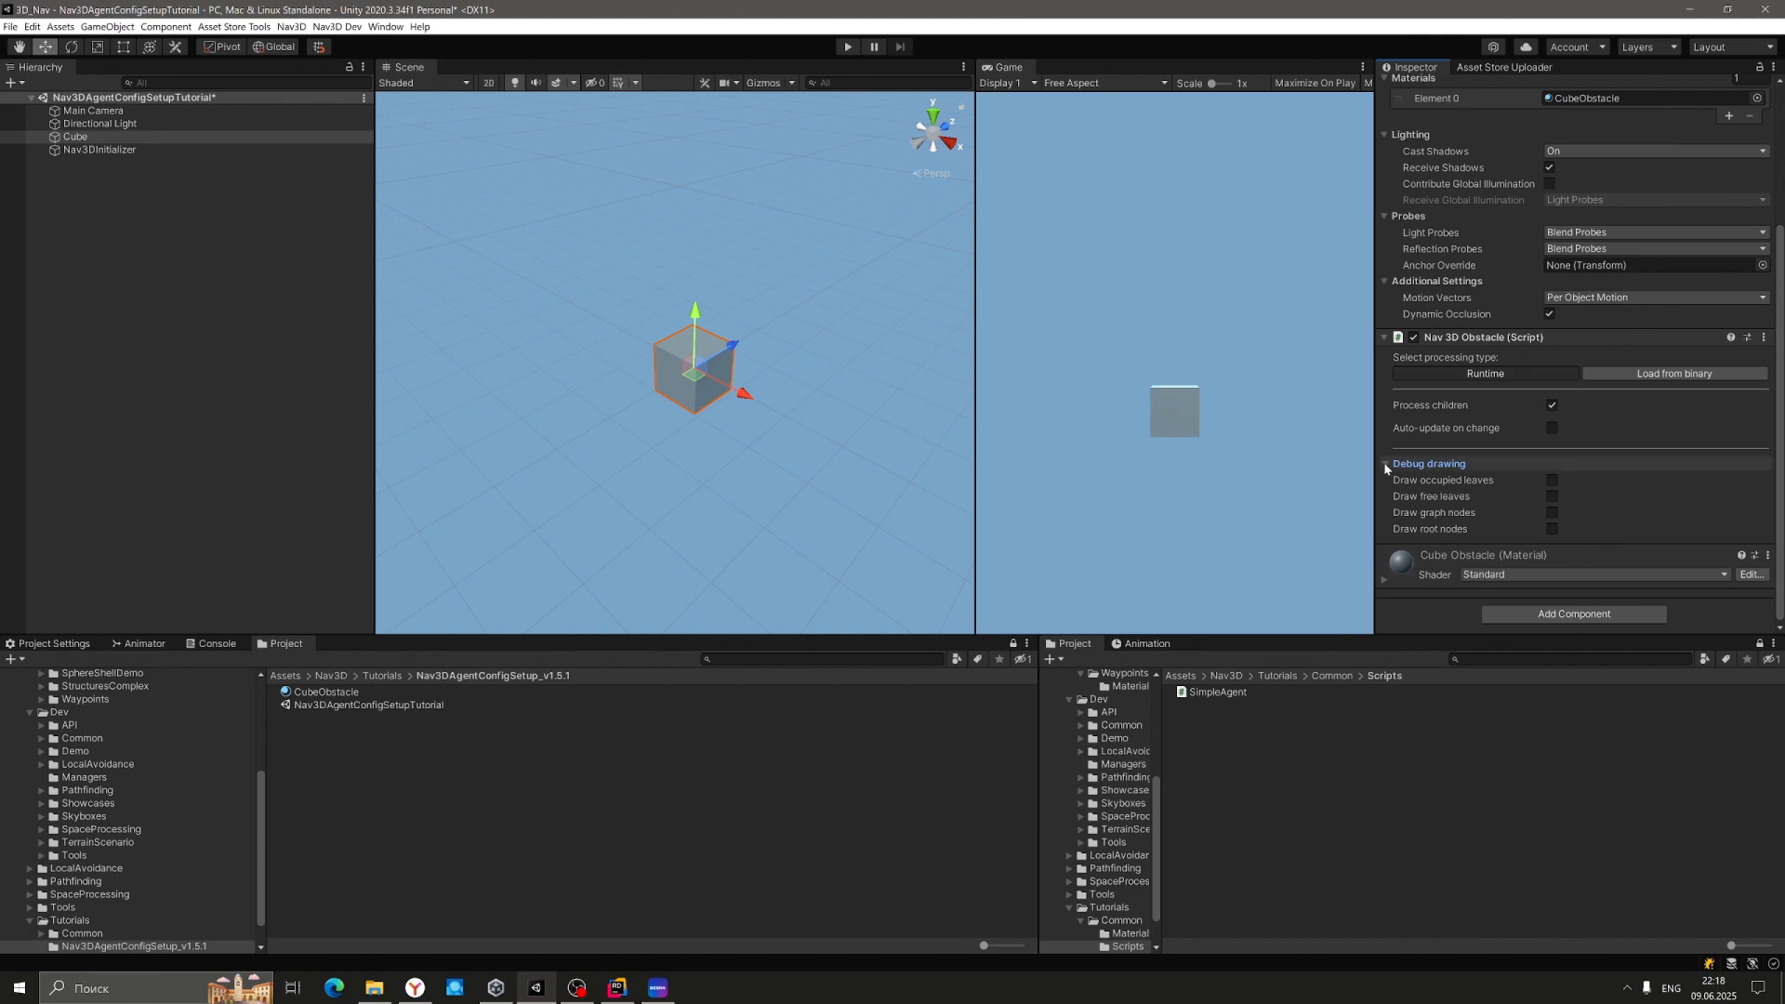
{"action": "left_click", "coordinate": [1384, 462]}
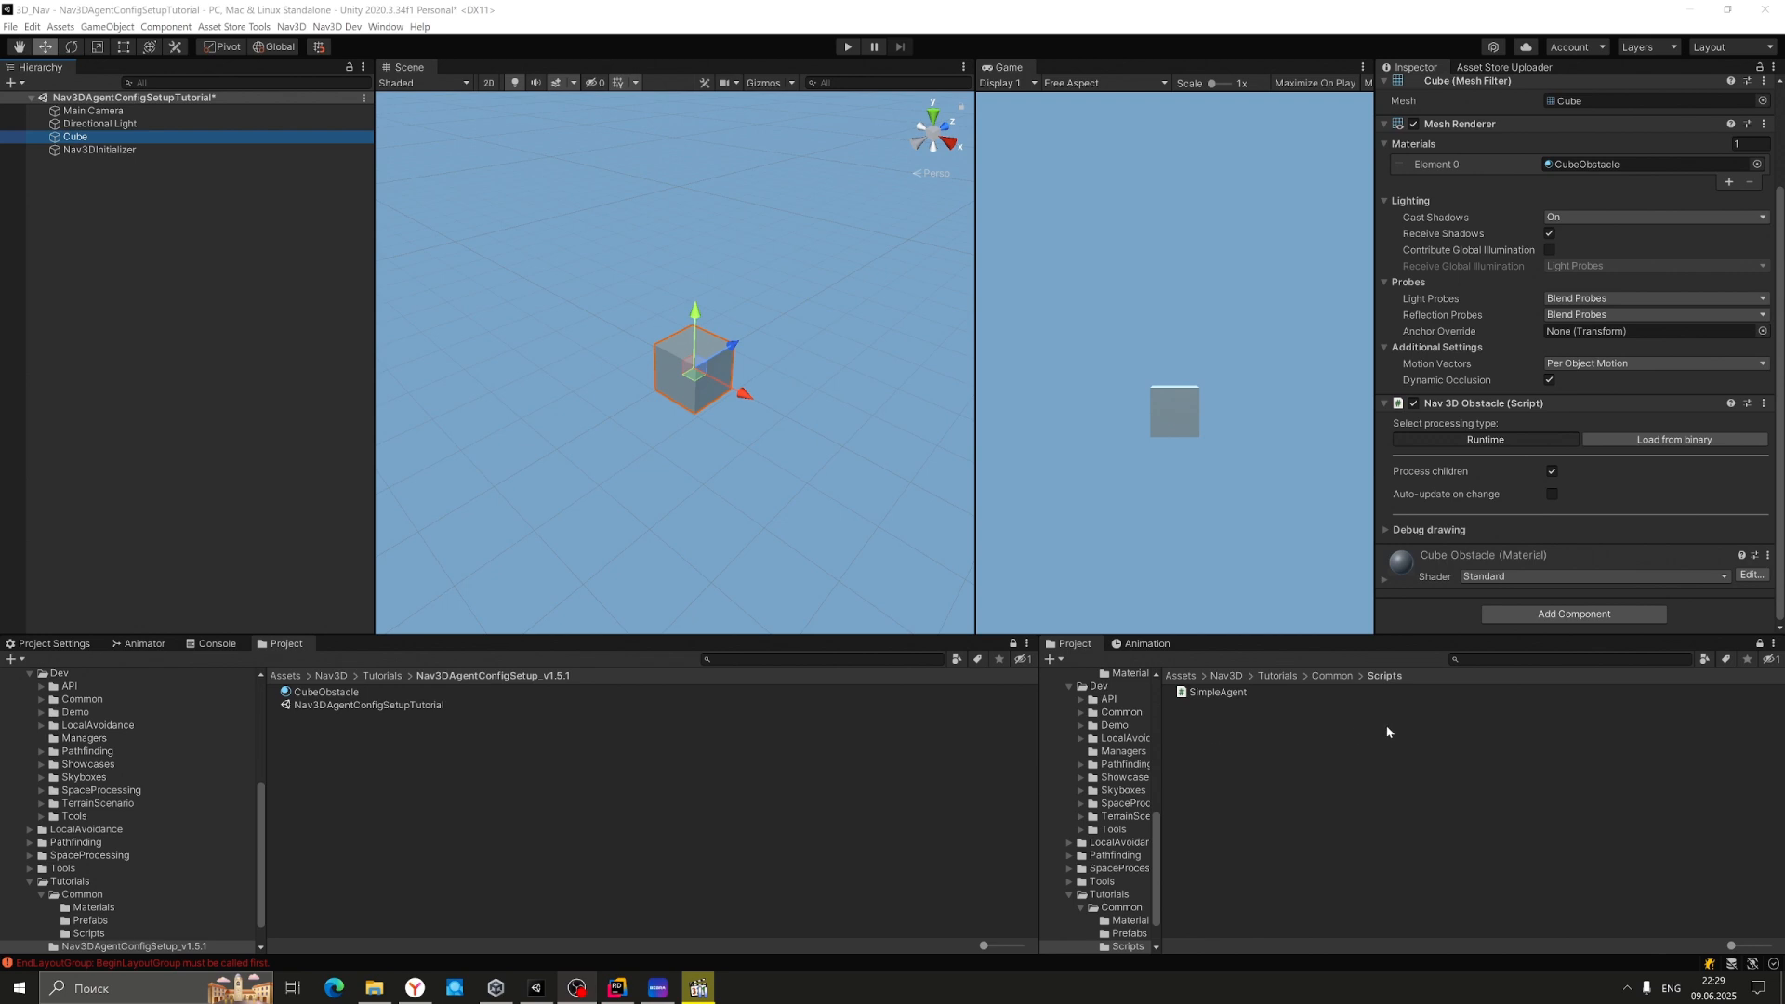
{"action": "left_click", "coordinate": [1318, 677]}
Place the AgentBlue prefab from Common/Prefabs in front of the cube at 0.03, 0.01, -2.18.
{"action": "double_click", "coordinate": [1209, 704]}
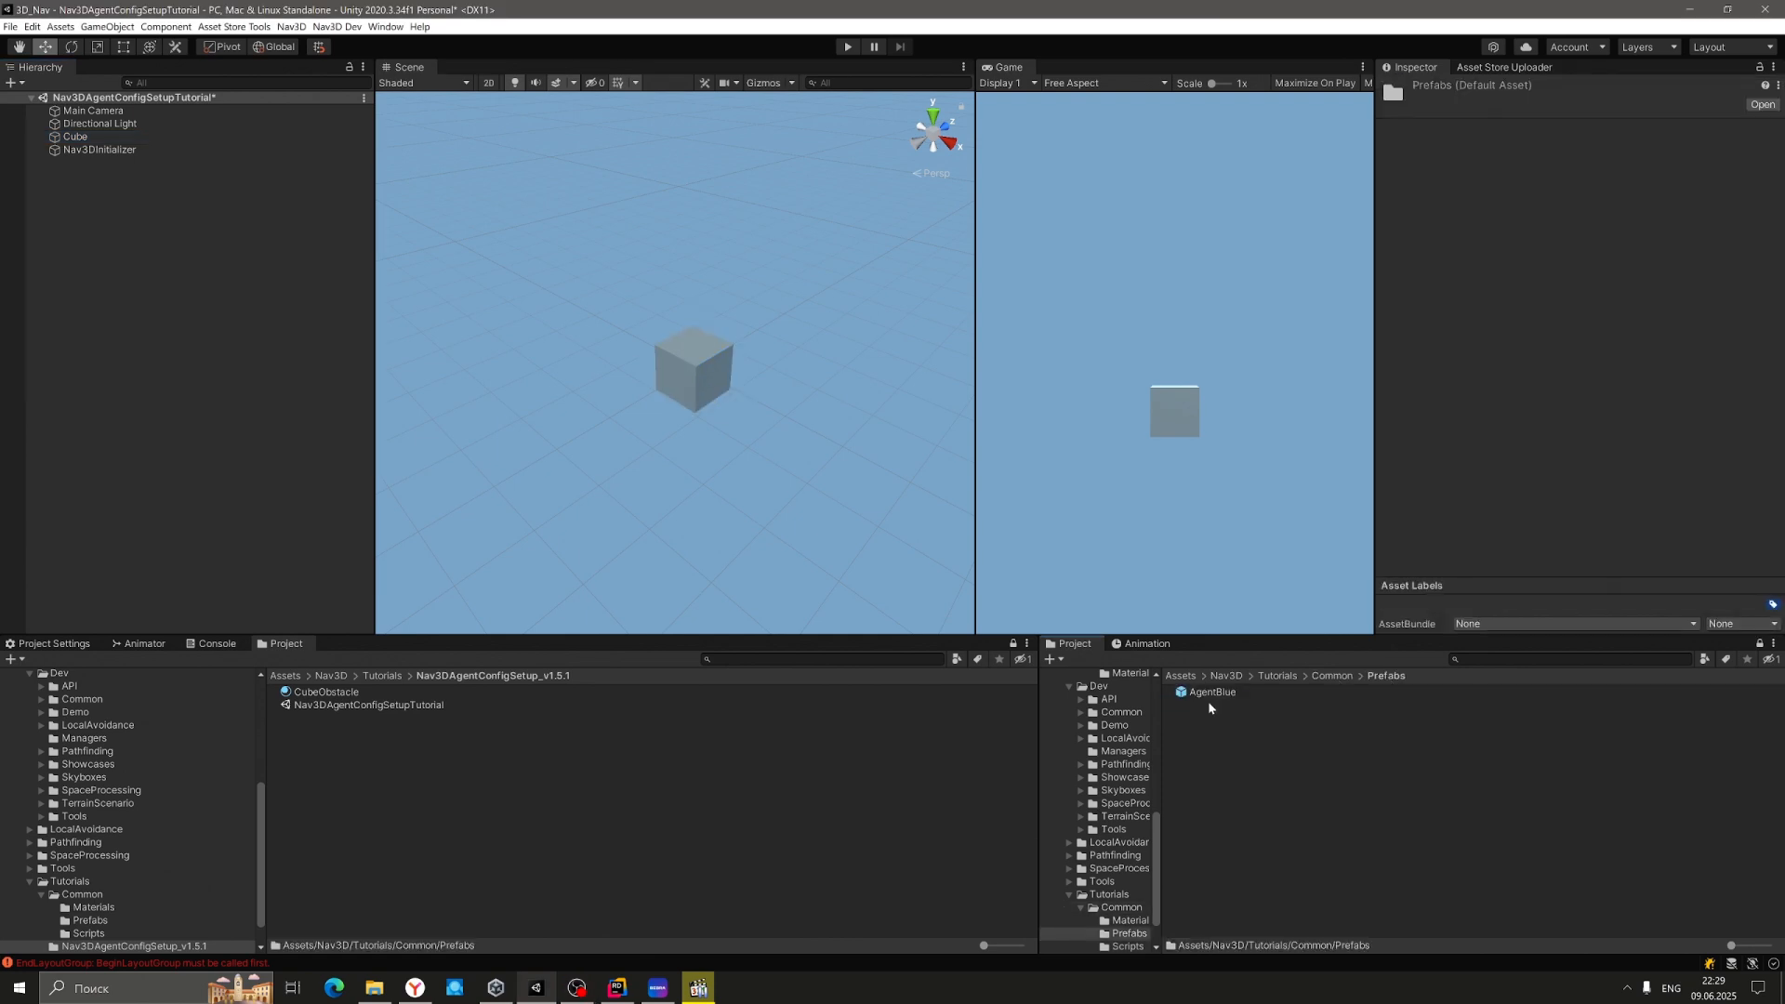
{"action": "left_click_drag", "start_coordinate": [1210, 699], "coordinate": [600, 425]}
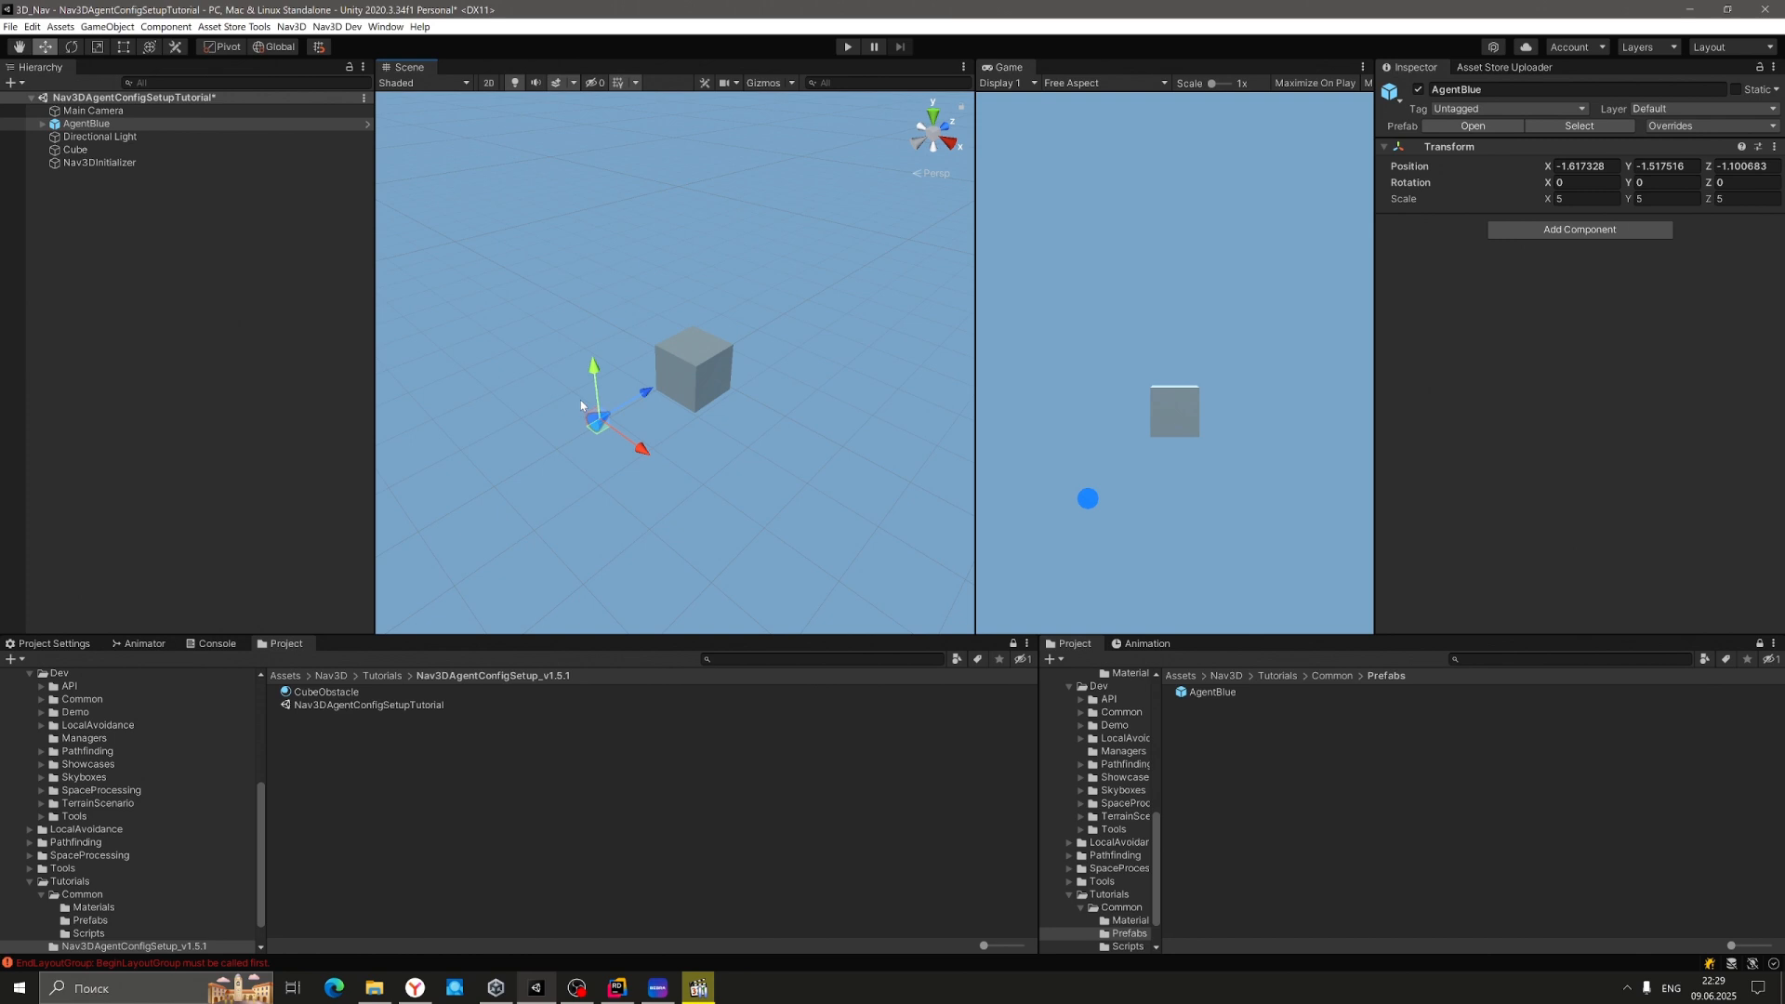
{"action": "left_click", "coordinate": [919, 143]}
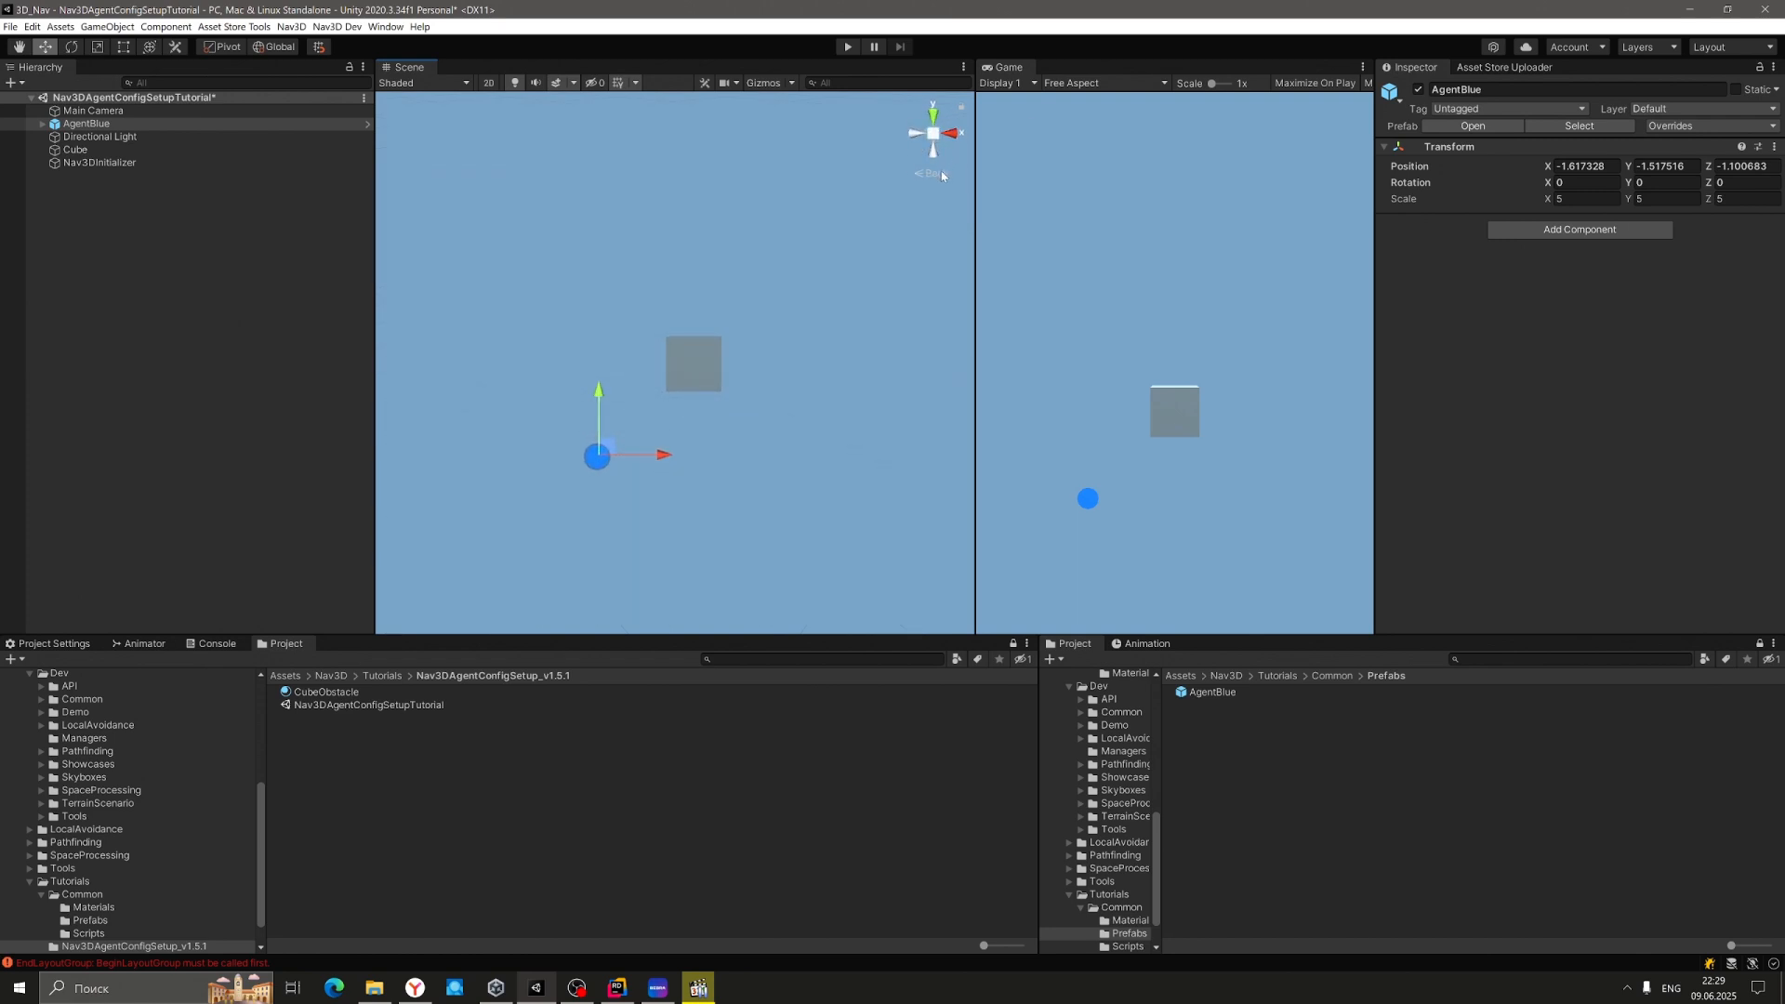
{"action": "left_click_drag", "start_coordinate": [602, 450], "coordinate": [703, 357]}
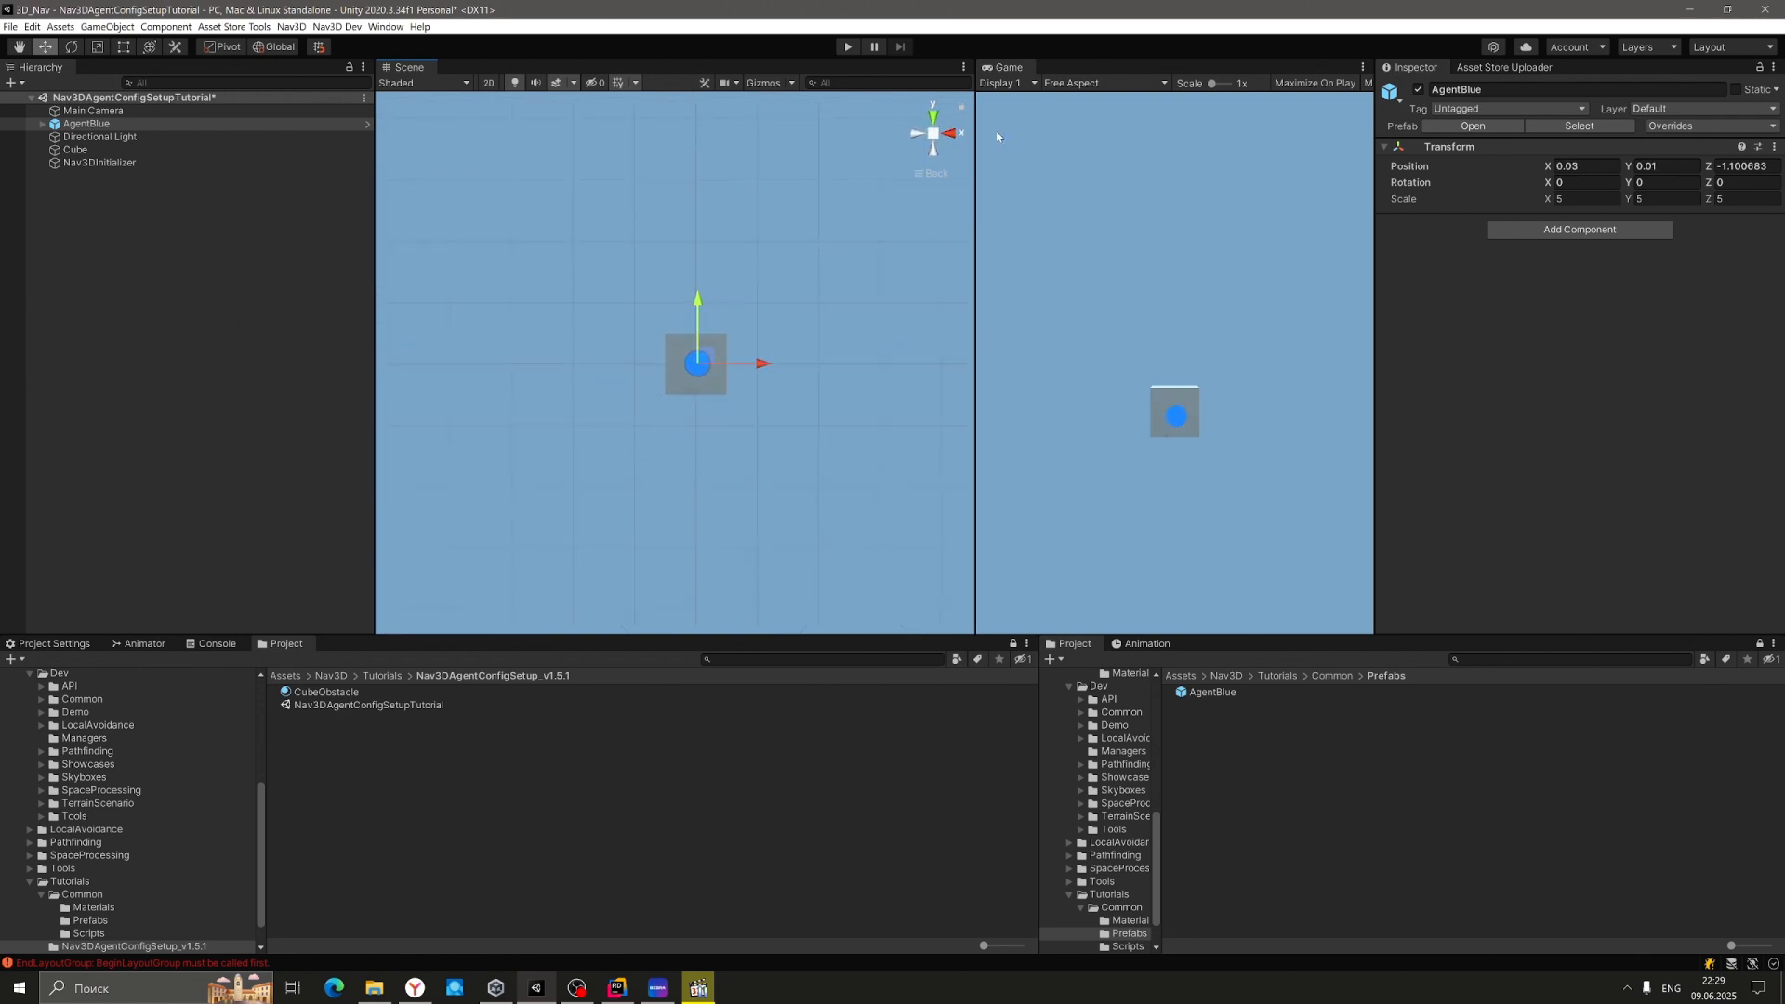
{"action": "left_click_drag", "start_coordinate": [842, 291], "coordinate": [590, 450], "text": "alt"}
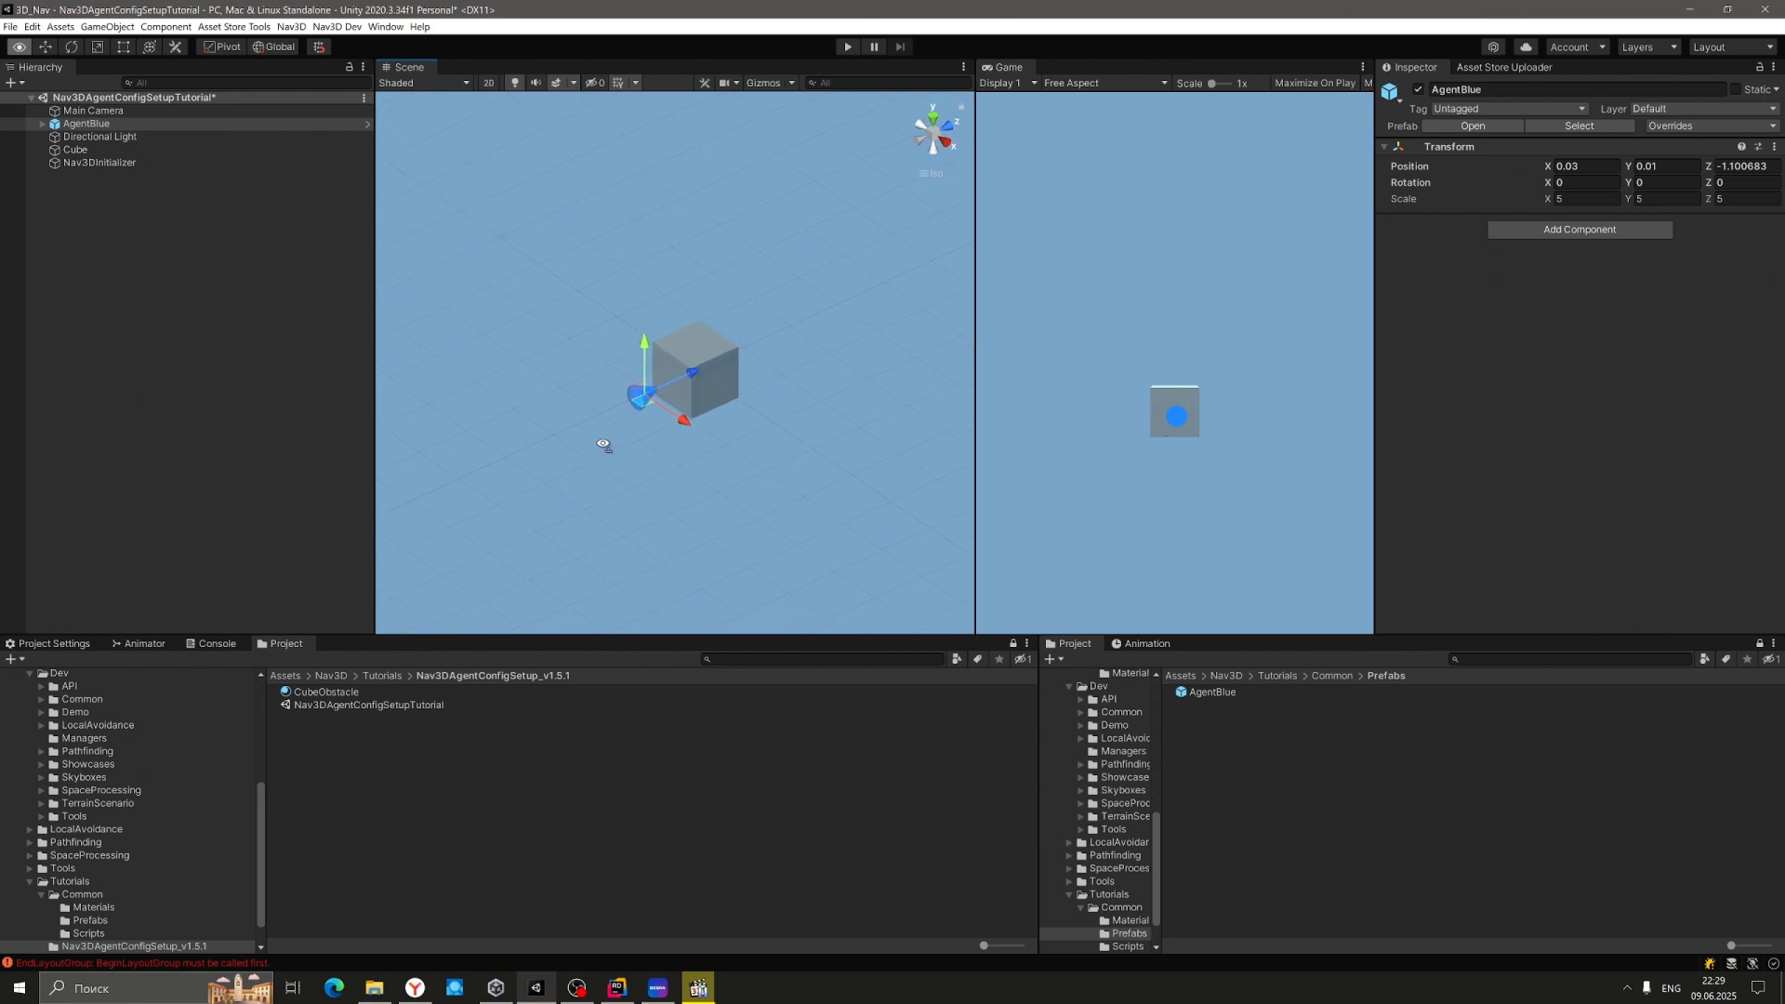
{"action": "left_click_drag", "start_coordinate": [704, 375], "coordinate": [615, 400]}
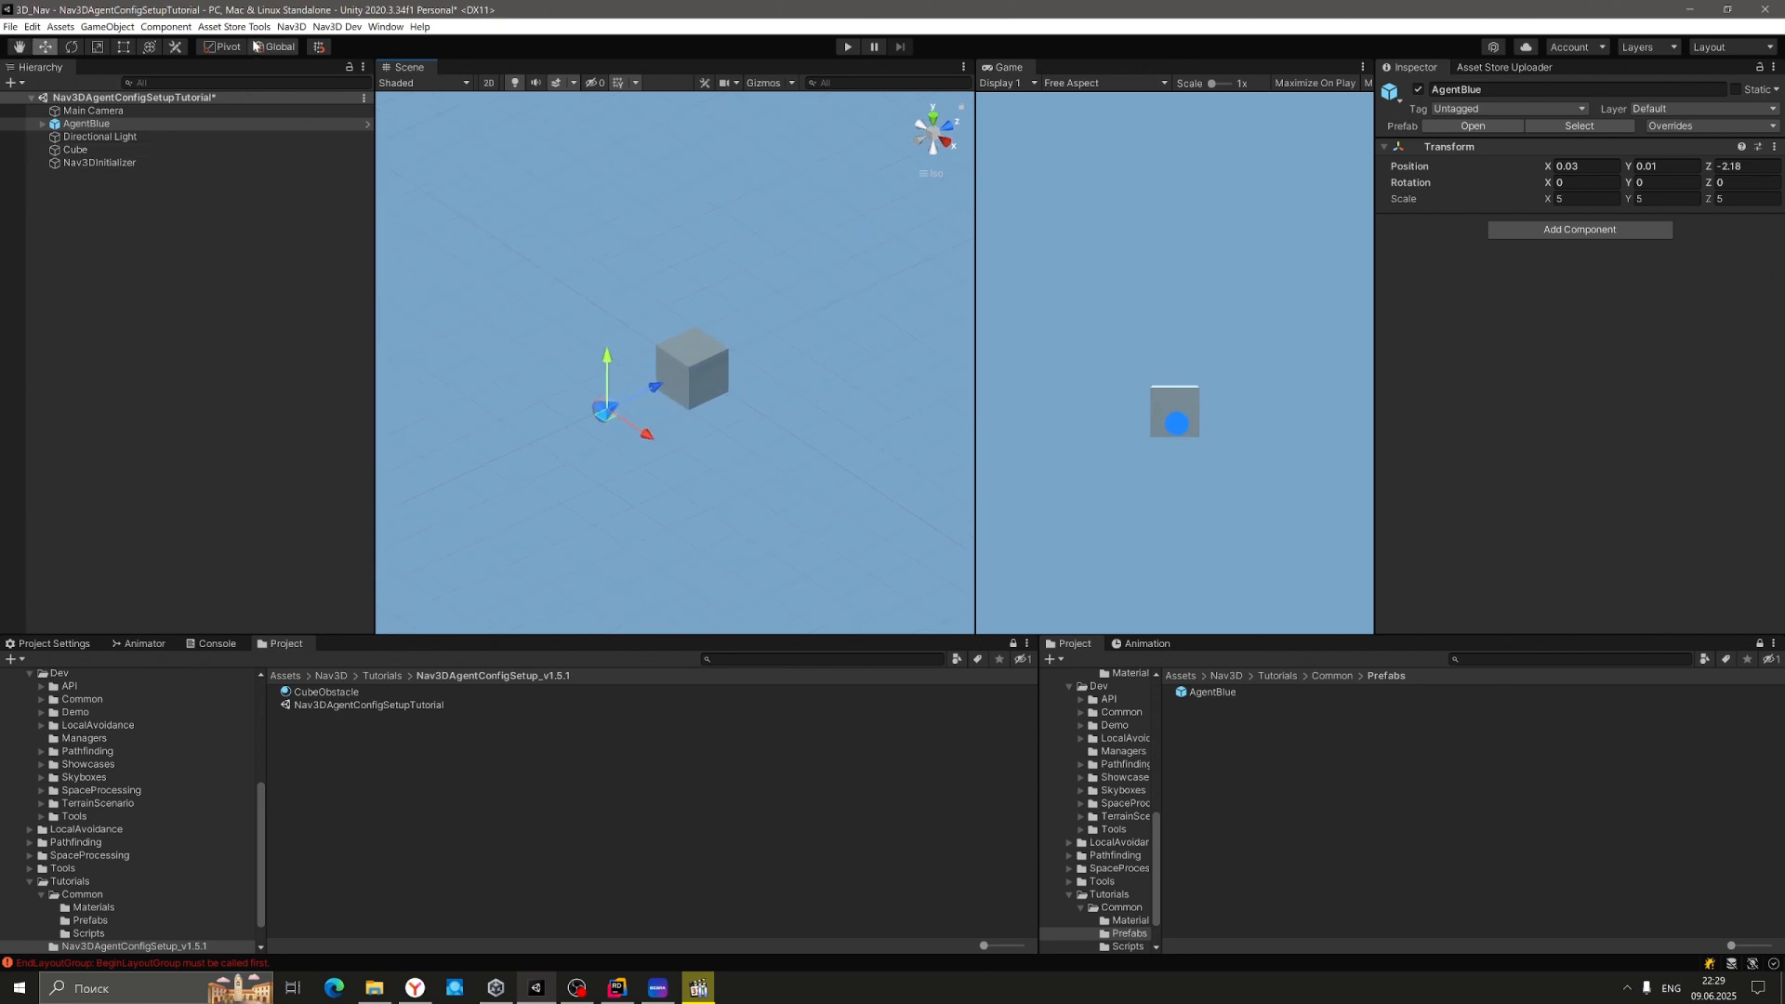
Create an empty object behind the cube with a blue label icon, named FollowPoint1.
{"action": "left_click", "coordinate": [90, 28]}
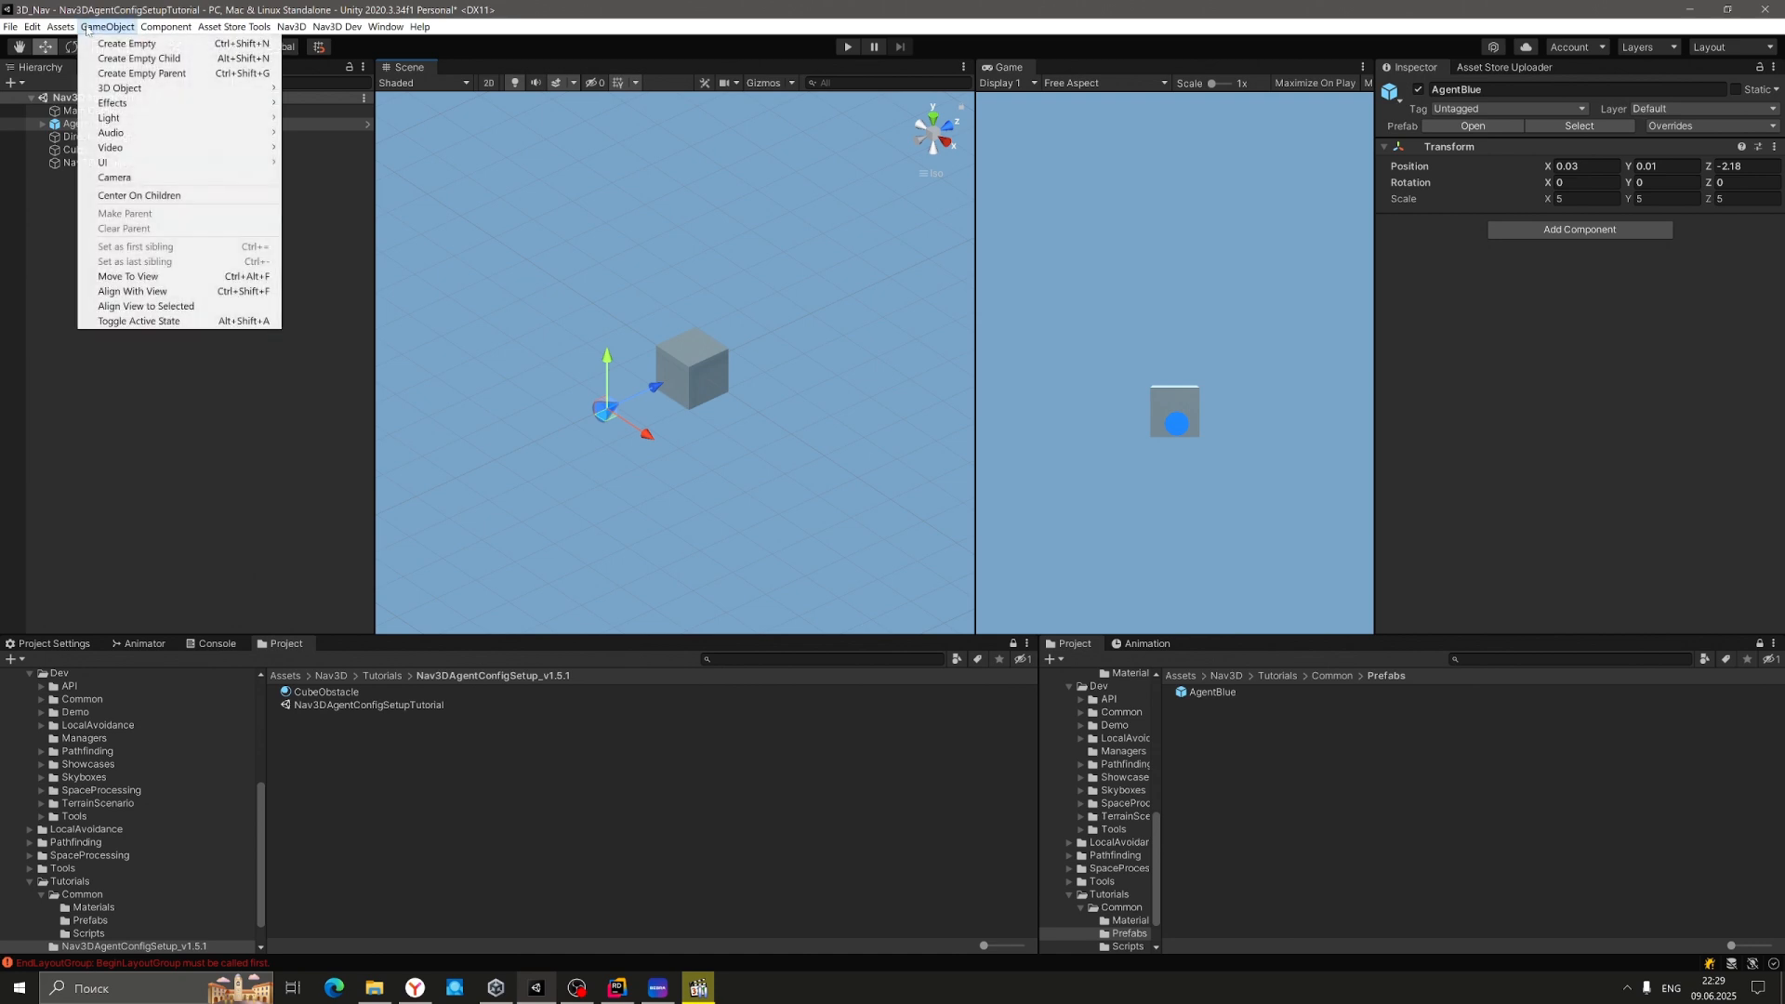
{"action": "left_click", "coordinate": [111, 44]}
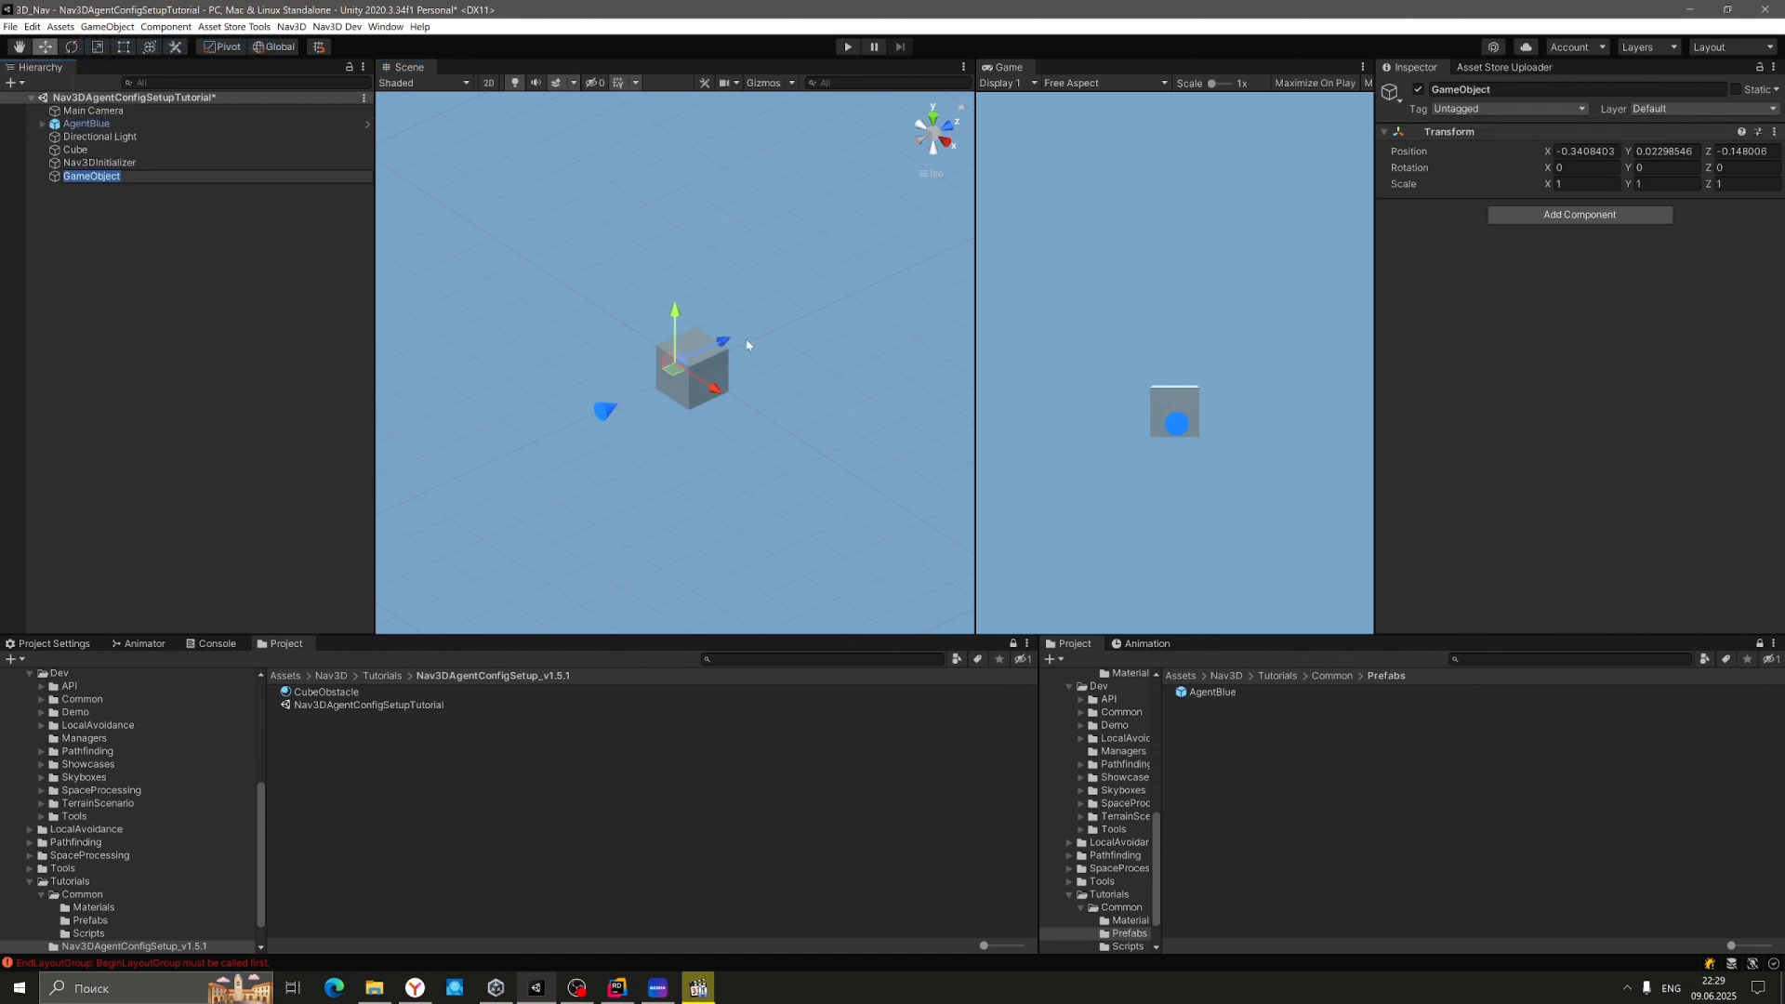
{"action": "left_click_drag", "start_coordinate": [728, 343], "coordinate": [881, 270]}
{"action": "left_click", "coordinate": [1390, 92]}
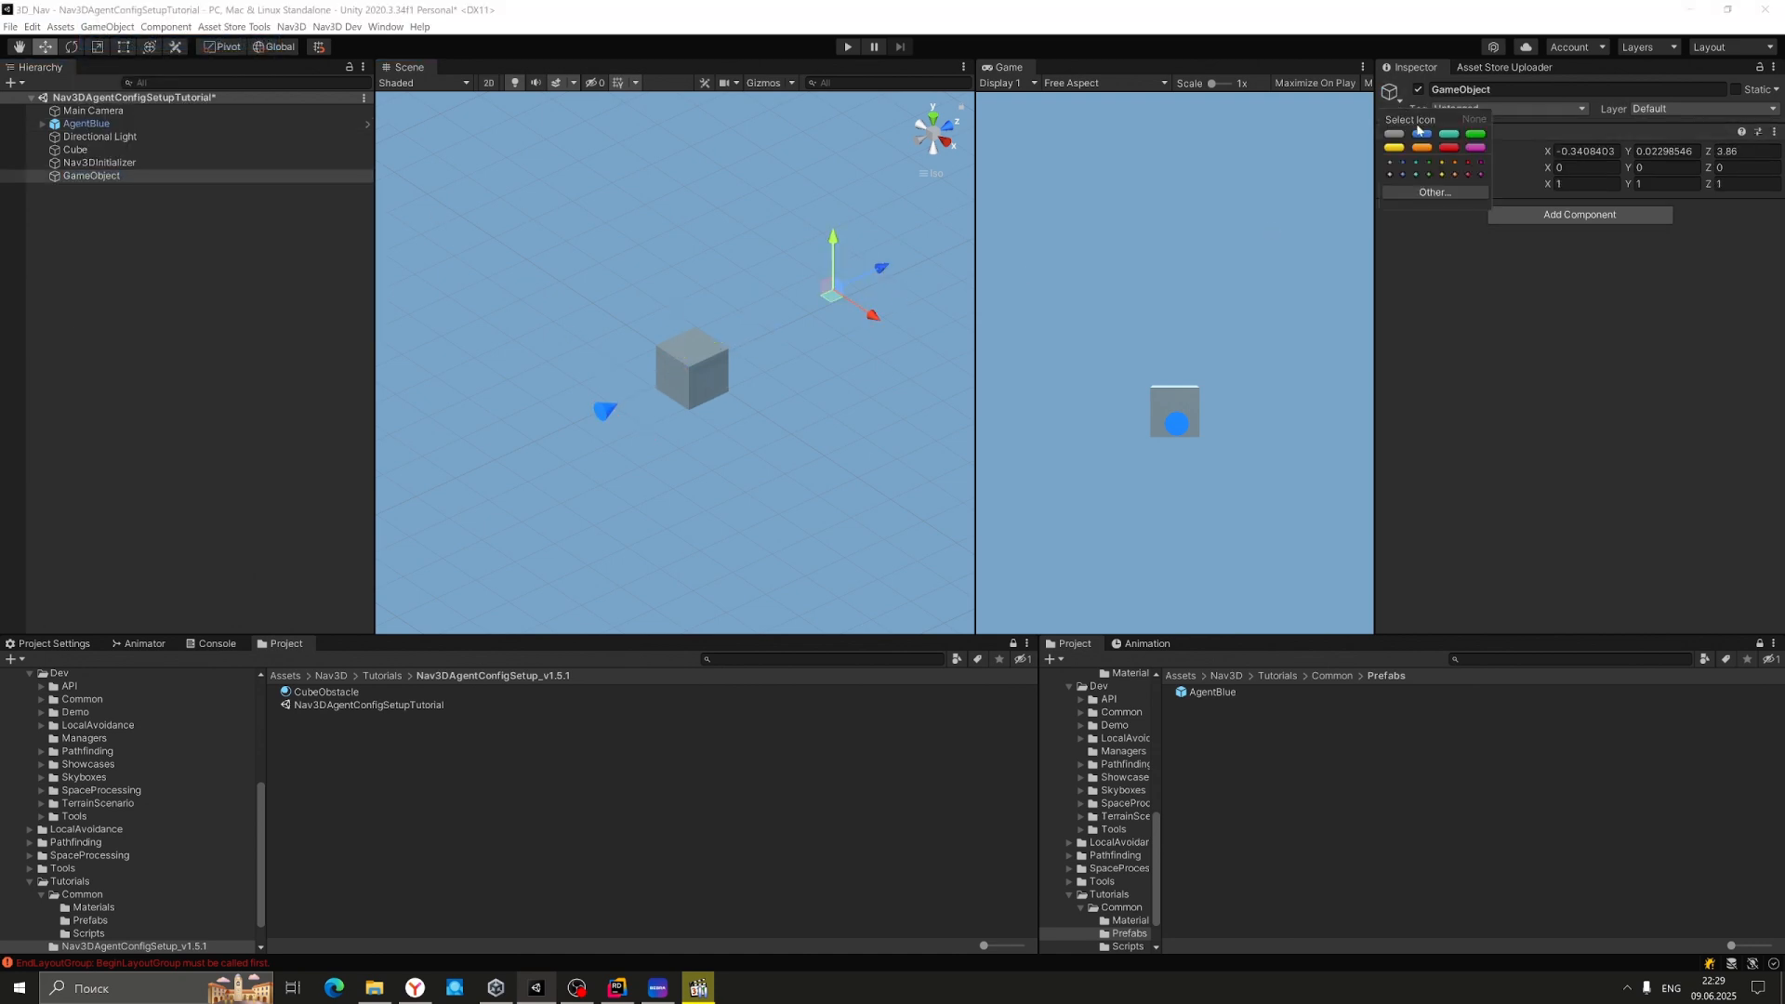
{"action": "left_click", "coordinate": [1420, 135]}
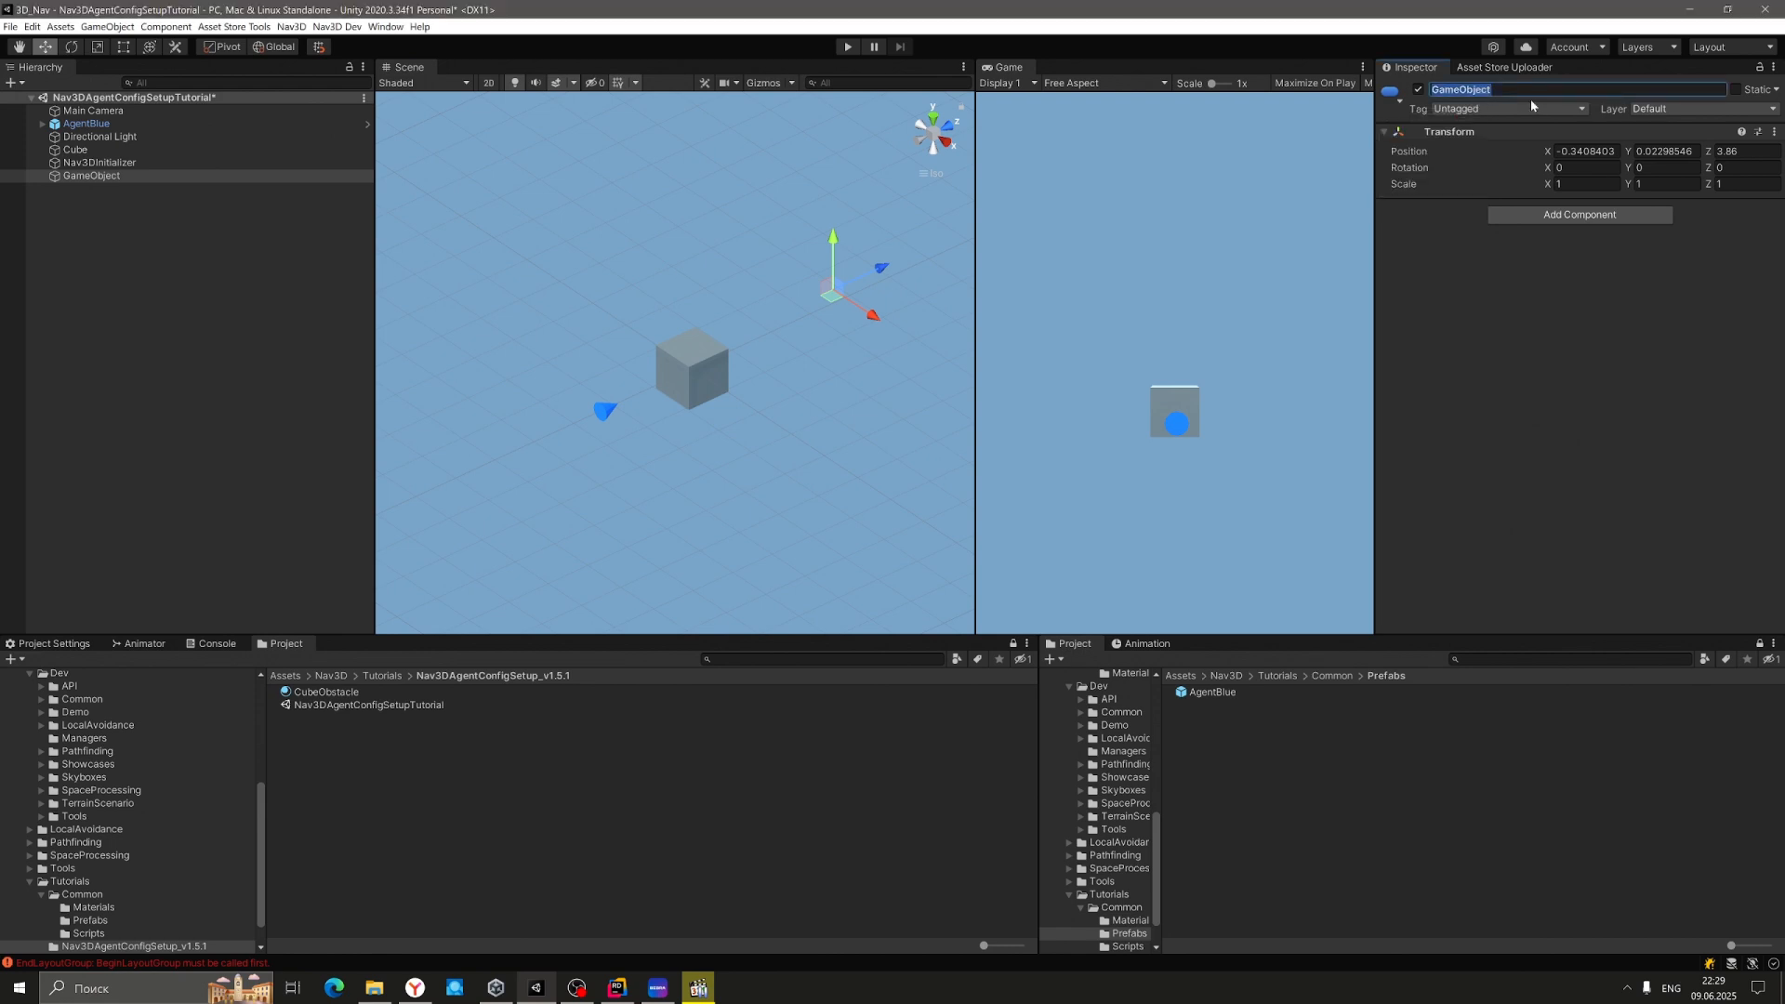
{"action": "type", "text": "FollowPoint1"}
{"action": "key", "text": "Return"}
Align FollowPoint1 with the cube at position 0, 0, 3.86.
{"action": "left_click", "coordinate": [947, 126]}
{"action": "left_click_drag", "start_coordinate": [653, 344], "coordinate": [633, 346]}
{"action": "left_click", "coordinate": [1580, 150]}
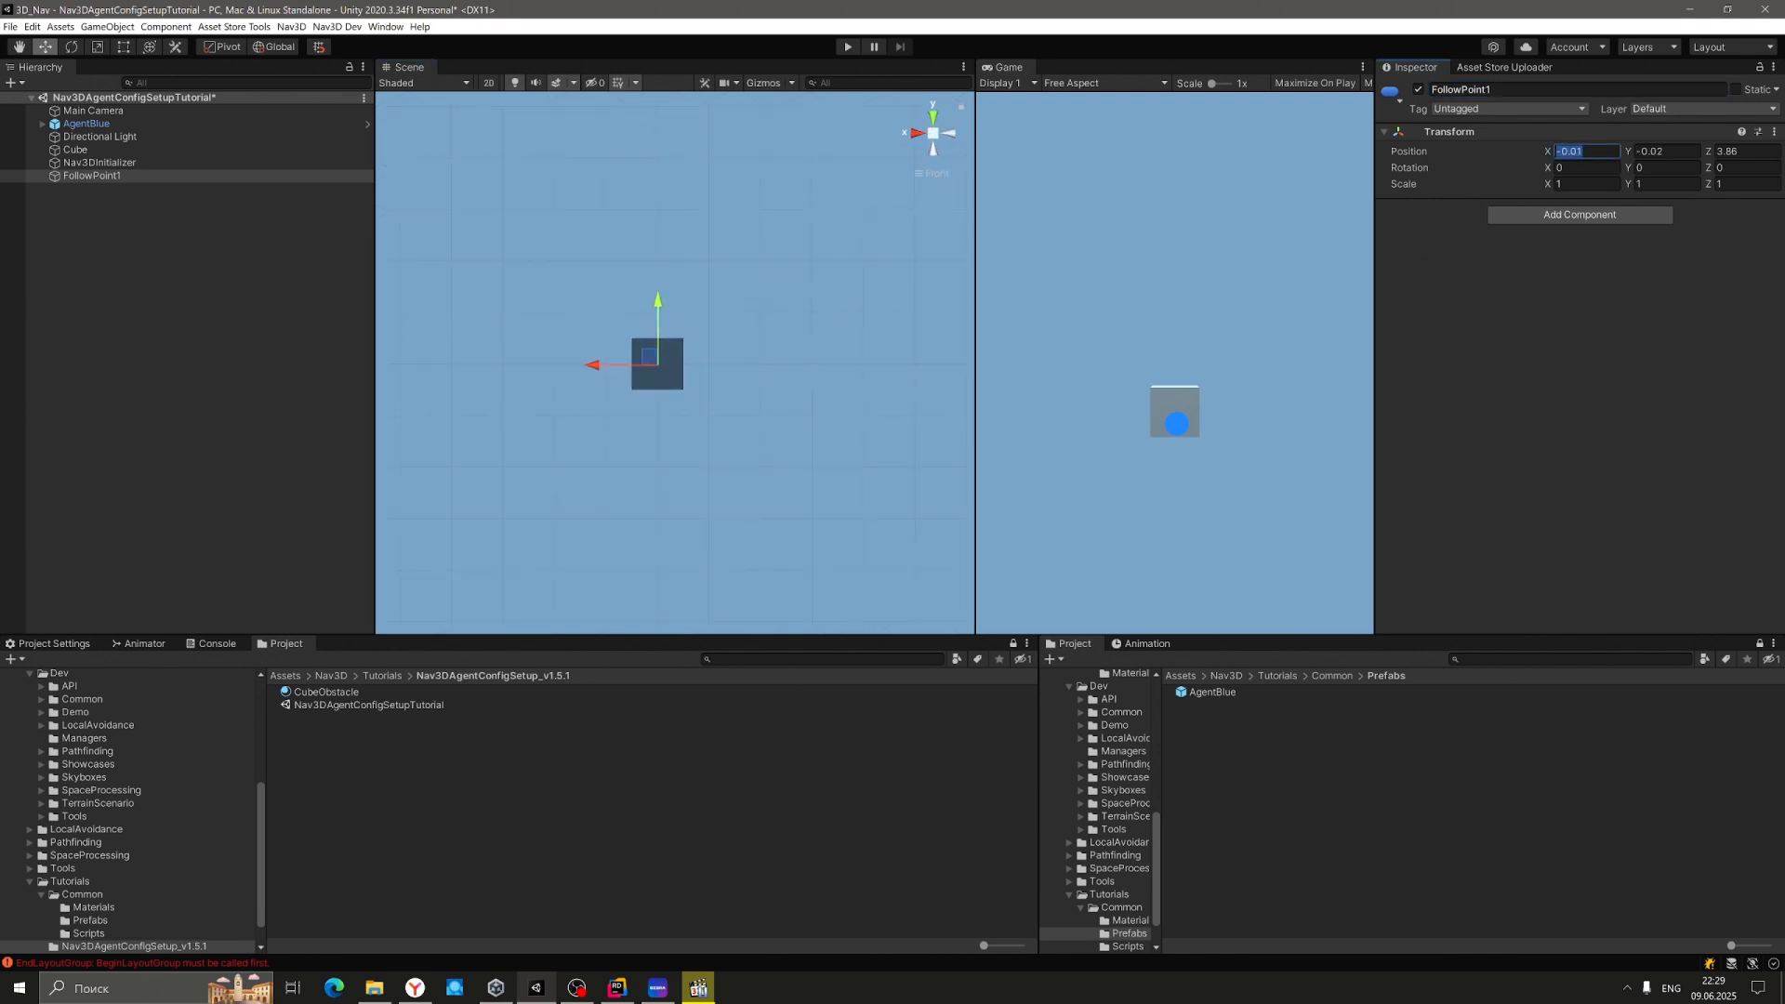
{"action": "type", "text": "0"}
{"action": "left_click", "coordinate": [1662, 152]}
{"action": "type", "text": "0"}
Zero AgentBlue's X and Y, placing it at 0, 0, -2.18.
{"action": "right_click_drag", "start_coordinate": [576, 337], "coordinate": [843, 409]}
{"action": "left_click", "coordinate": [86, 123]}
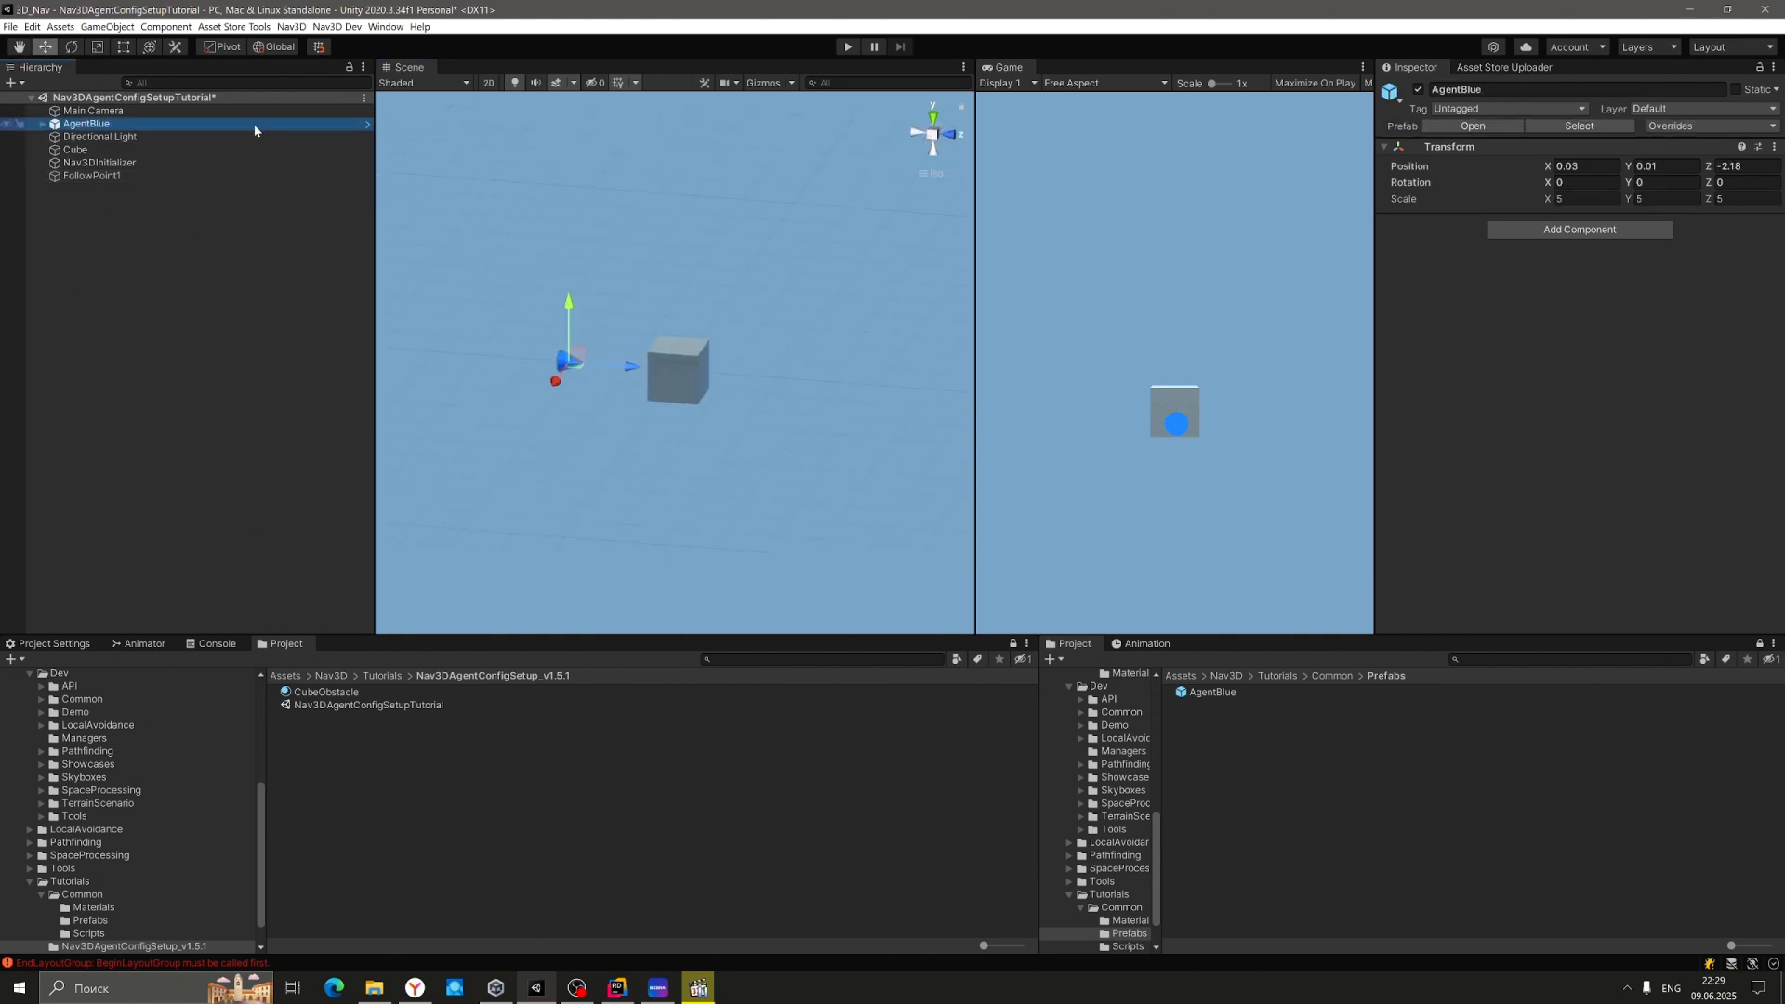
{"action": "left_click", "coordinate": [1580, 166]}
{"action": "type", "text": "0"}
{"action": "key", "text": "Tab"}
{"action": "type", "text": "0"}
{"action": "left_click", "coordinate": [1324, 677]}
Open the SimpleAgent script in Rider and review how Init moves the agent to m_TargetPoint.
{"action": "double_click", "coordinate": [1204, 718]}
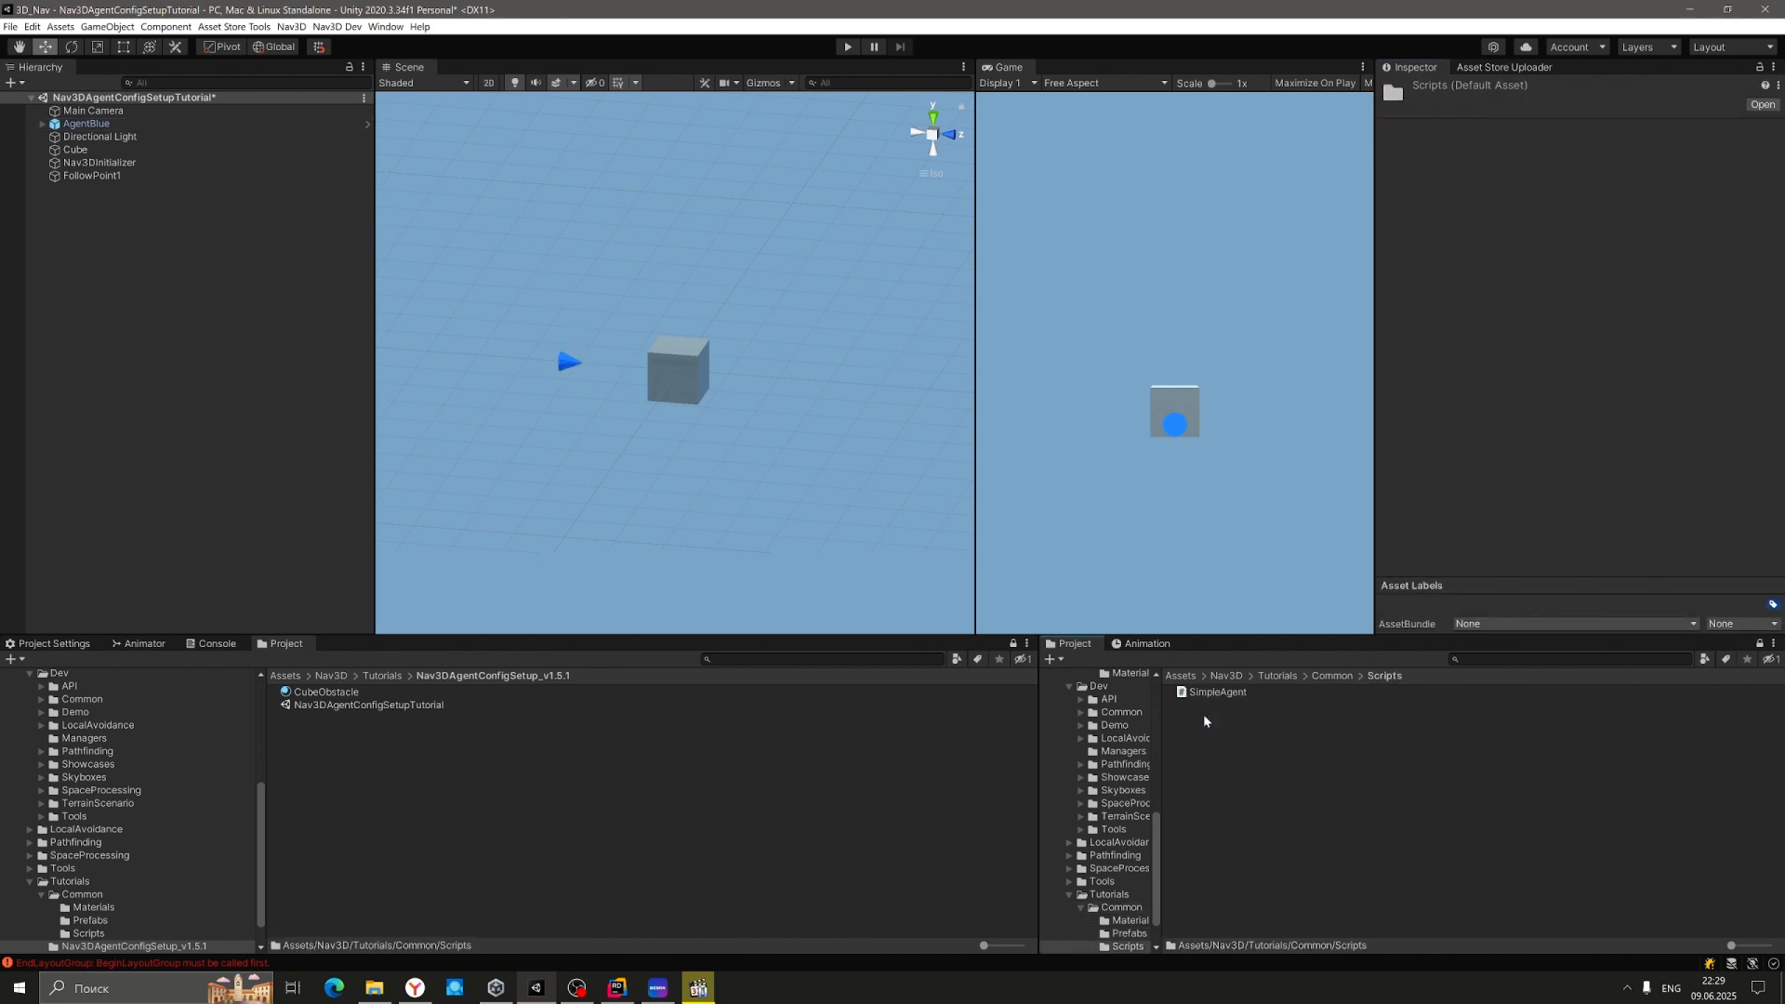
{"action": "left_click", "coordinate": [1218, 692]}
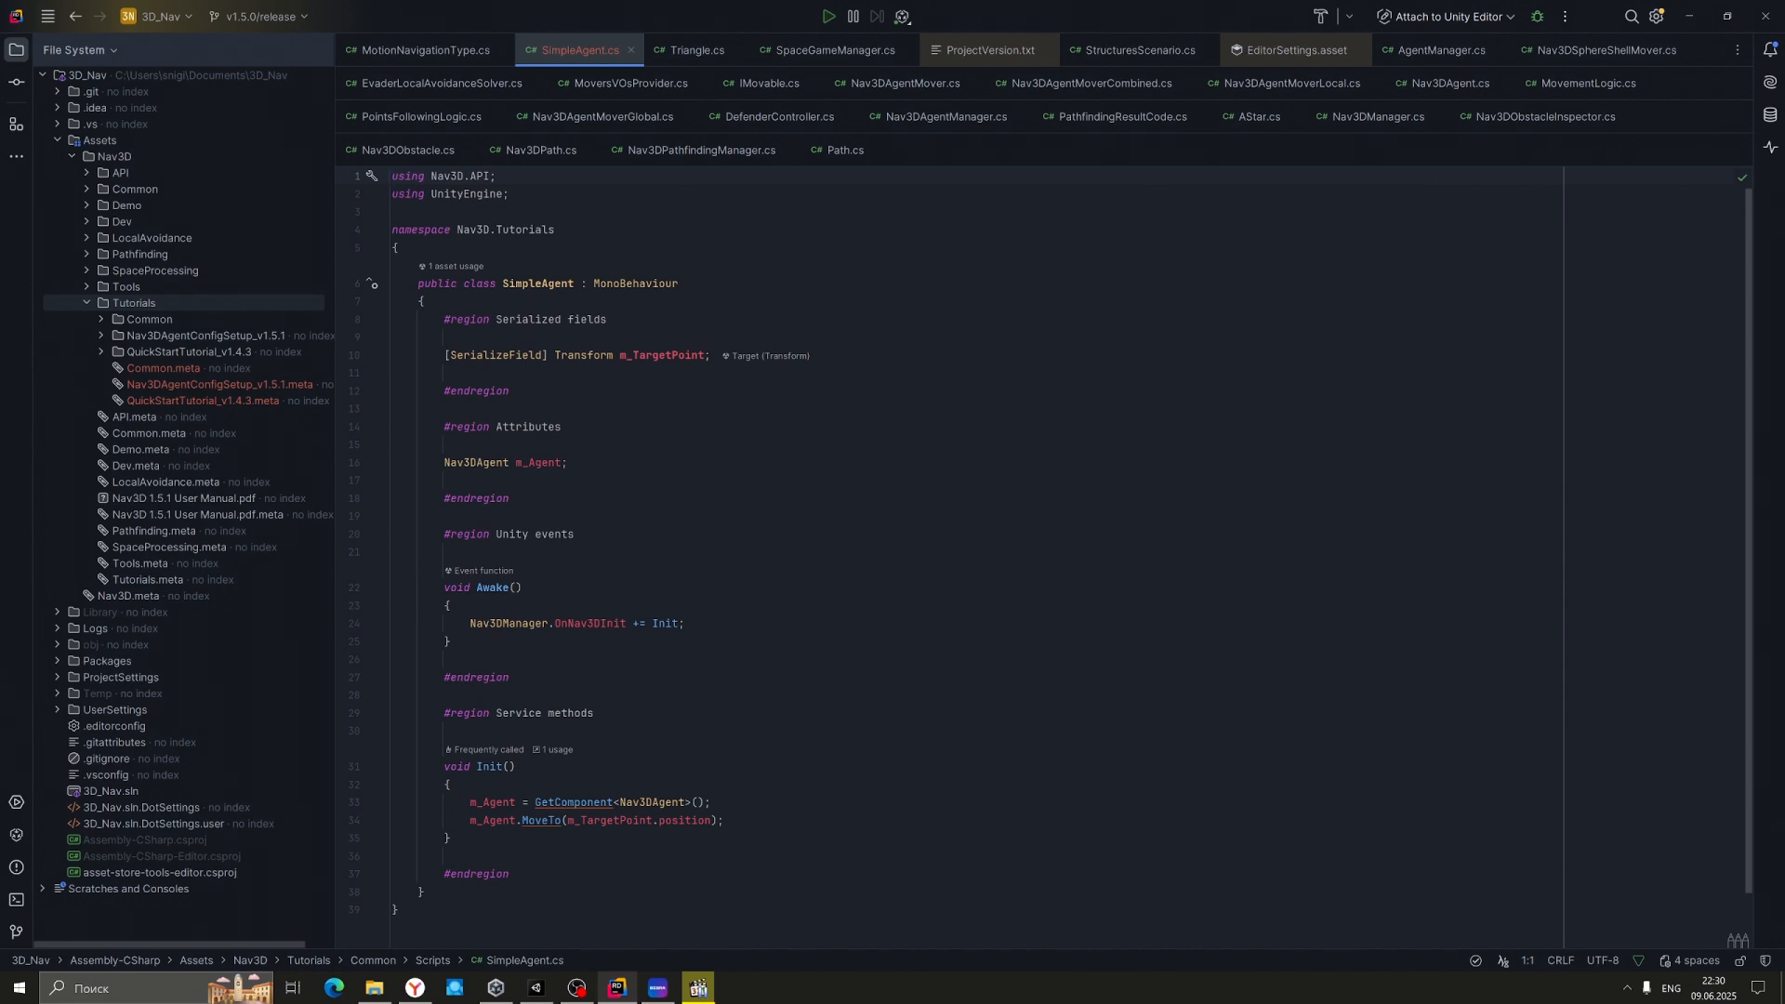
{"action": "left_click", "coordinate": [664, 624]}
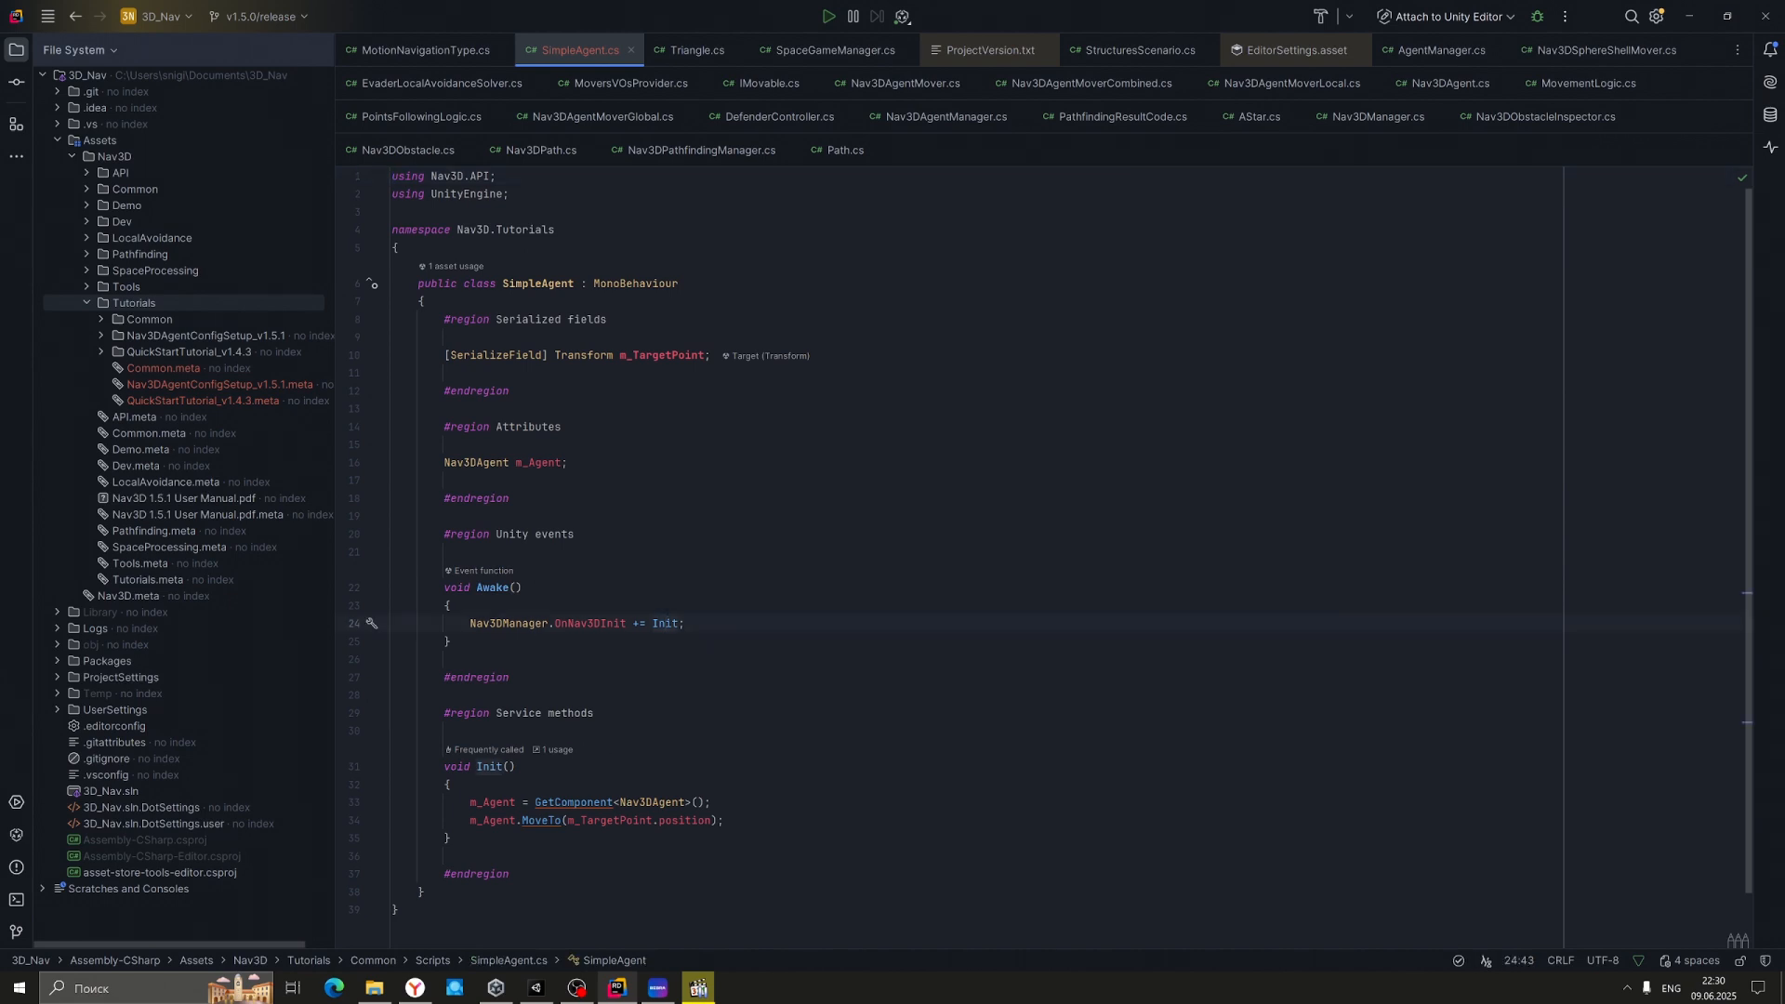
{"action": "double_click", "coordinate": [542, 821]}
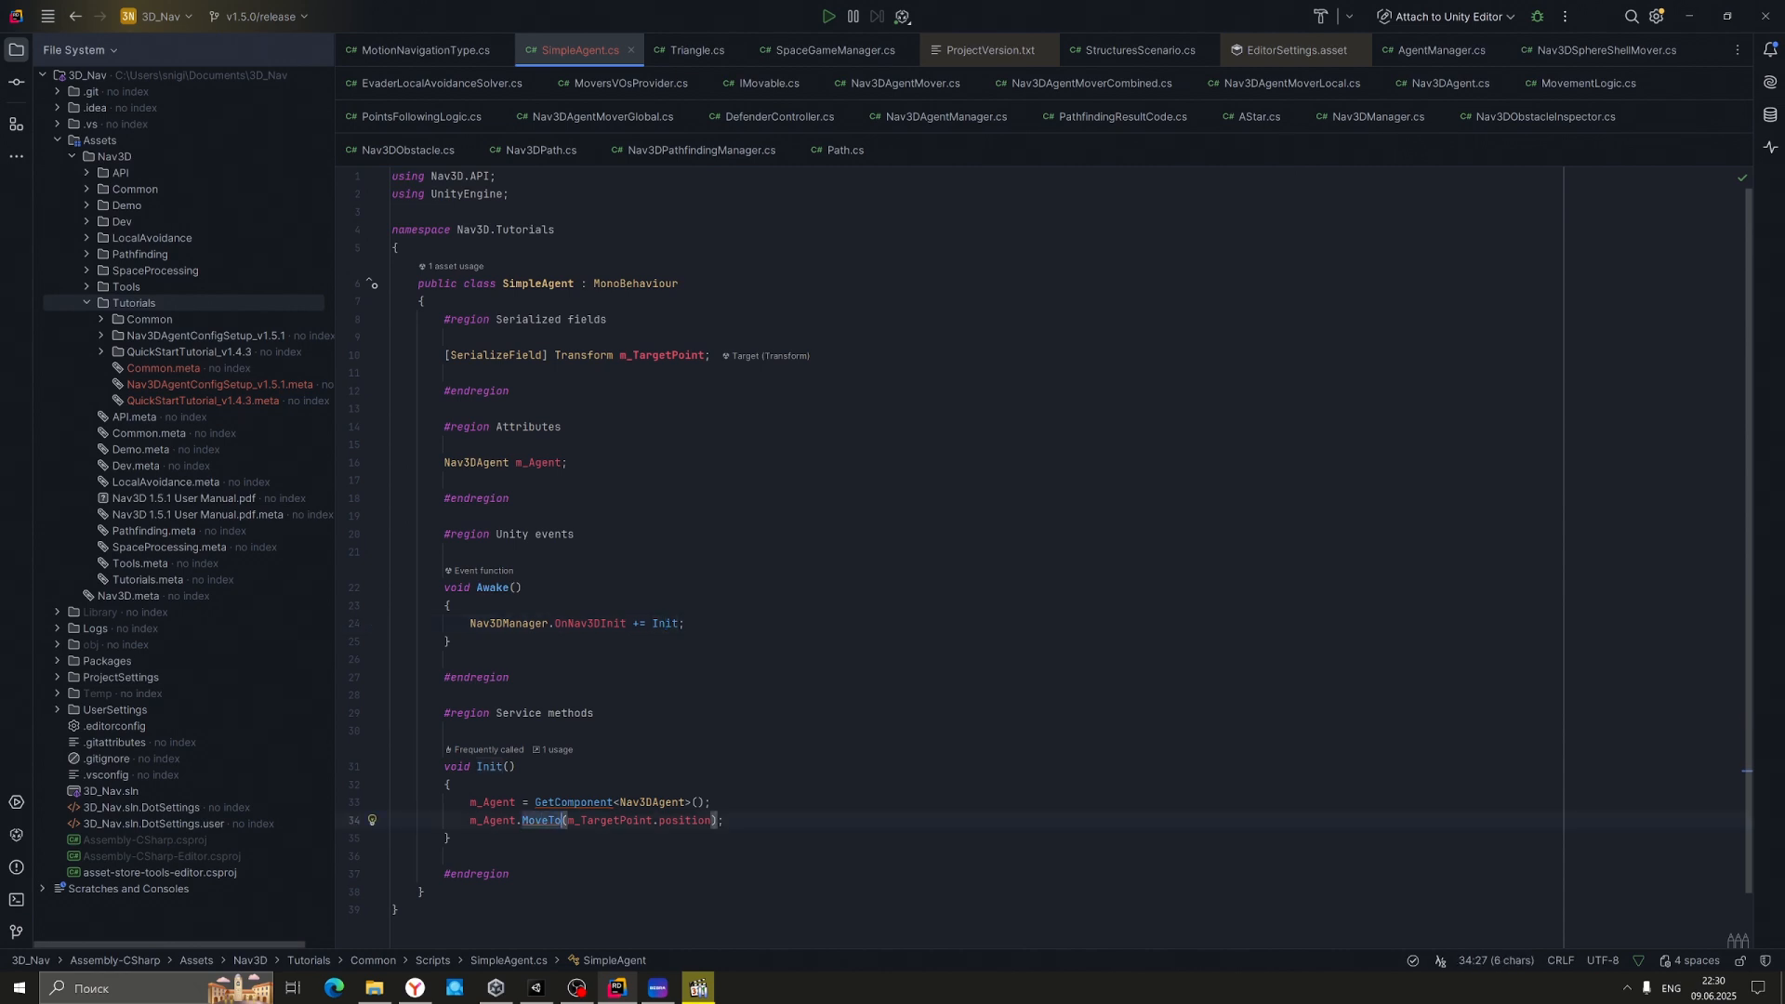
{"action": "double_click", "coordinate": [609, 820]}
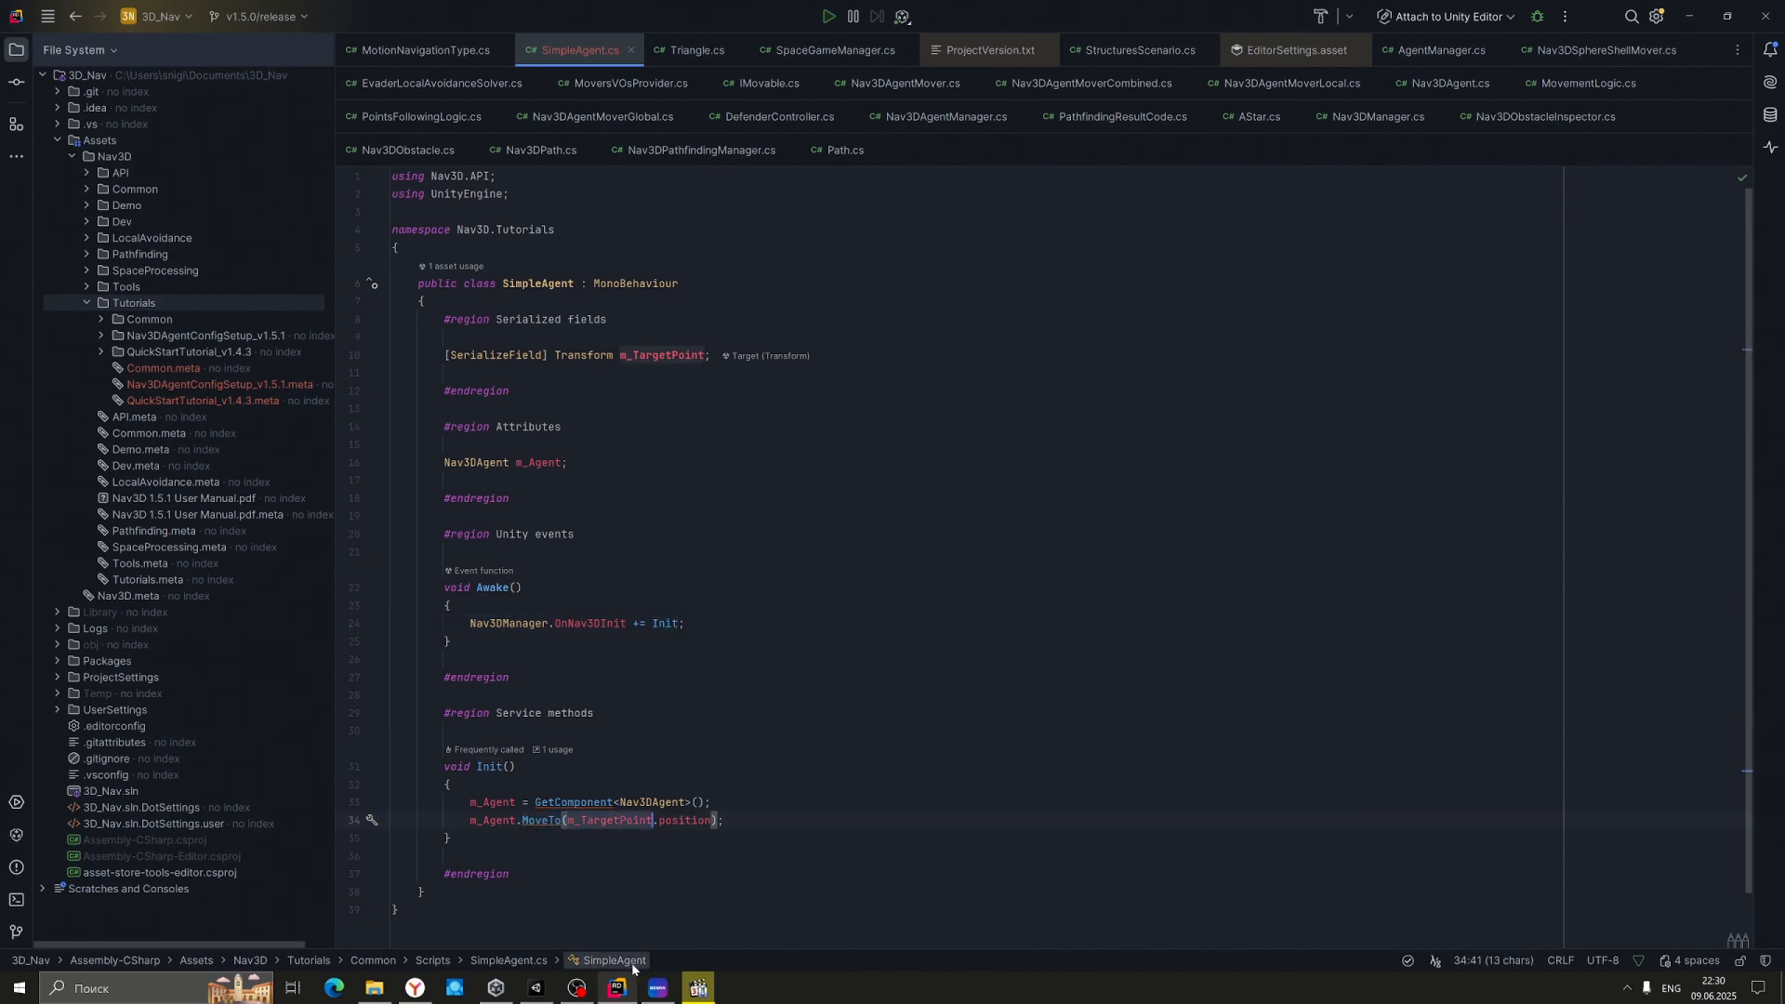
{"action": "left_click", "coordinate": [536, 987]}
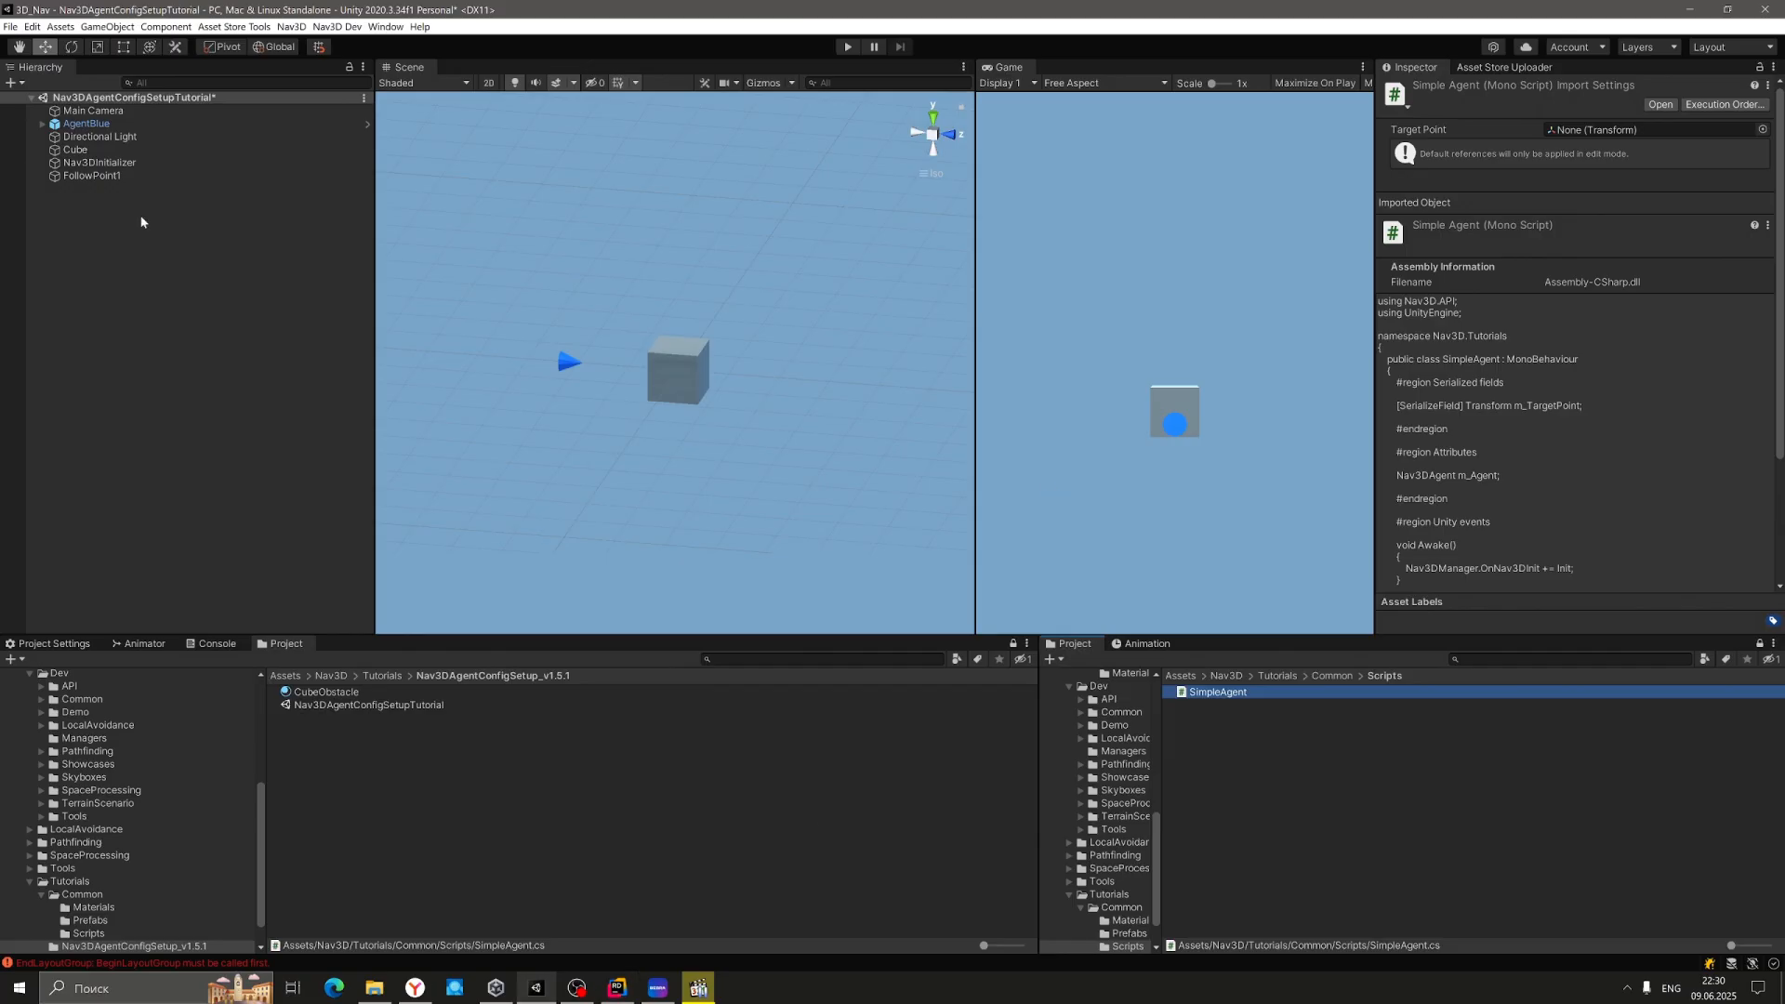
Add a Nav 3D Agent component to AgentBlue.
{"action": "left_click", "coordinate": [121, 123]}
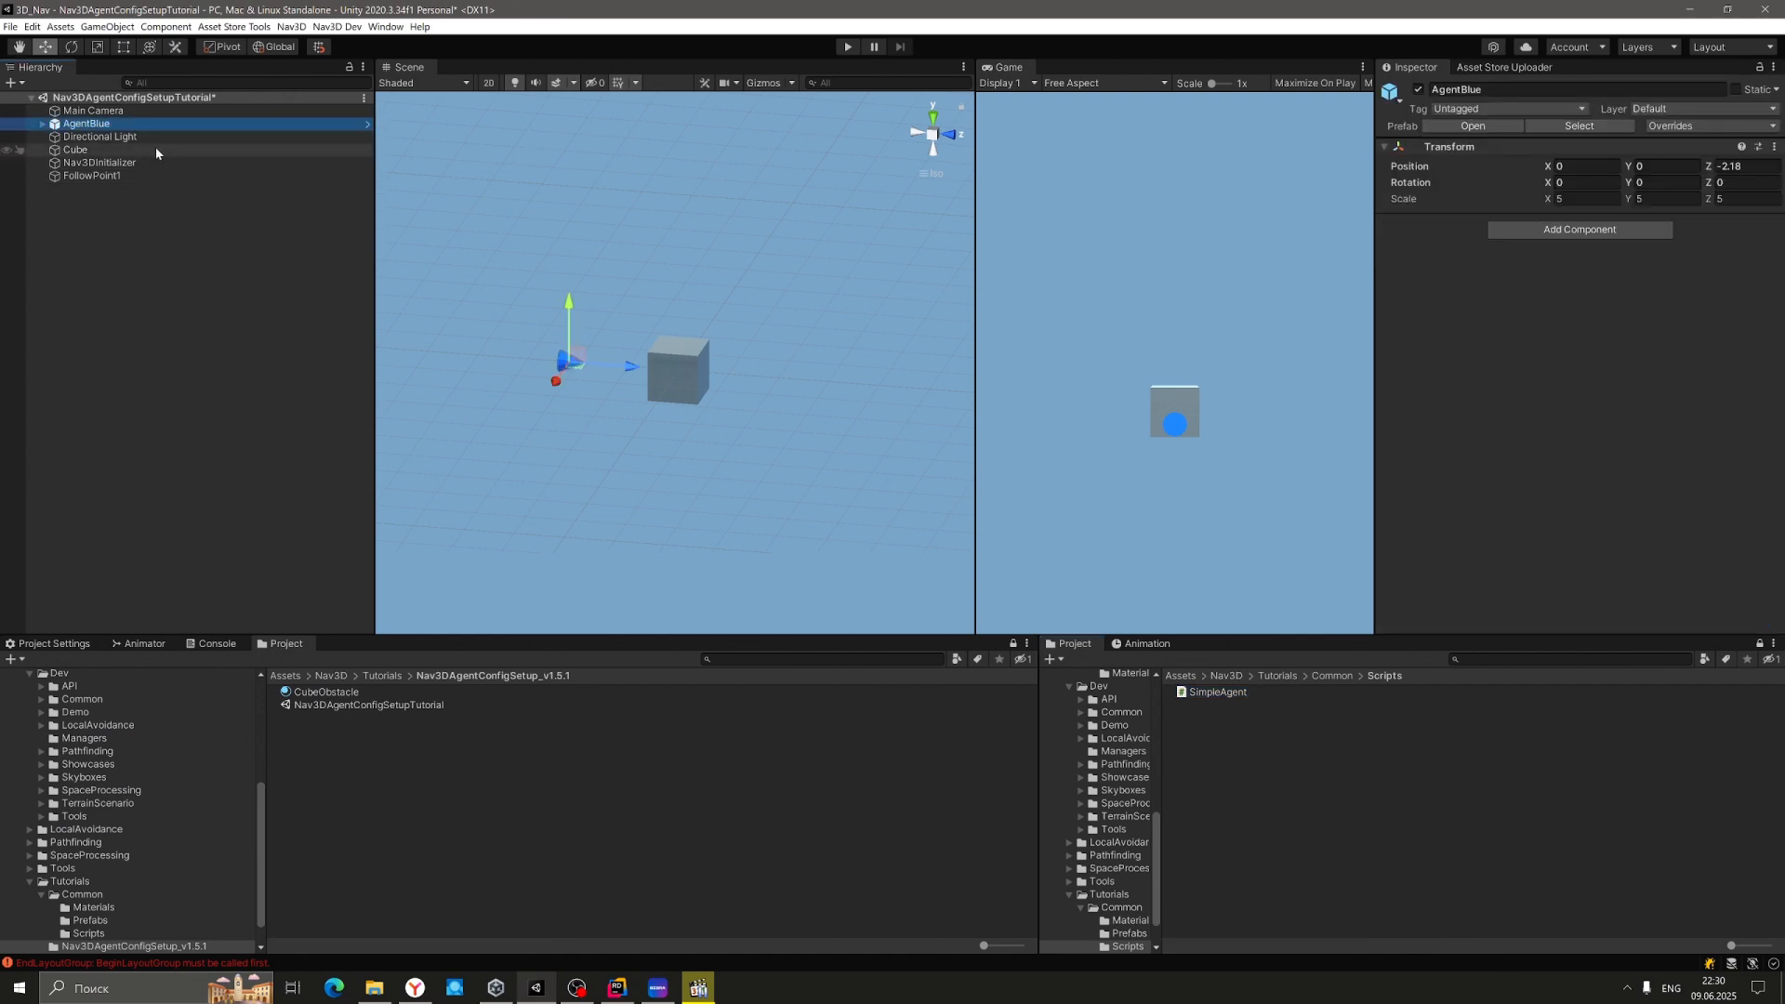
{"action": "left_click", "coordinate": [1529, 231]}
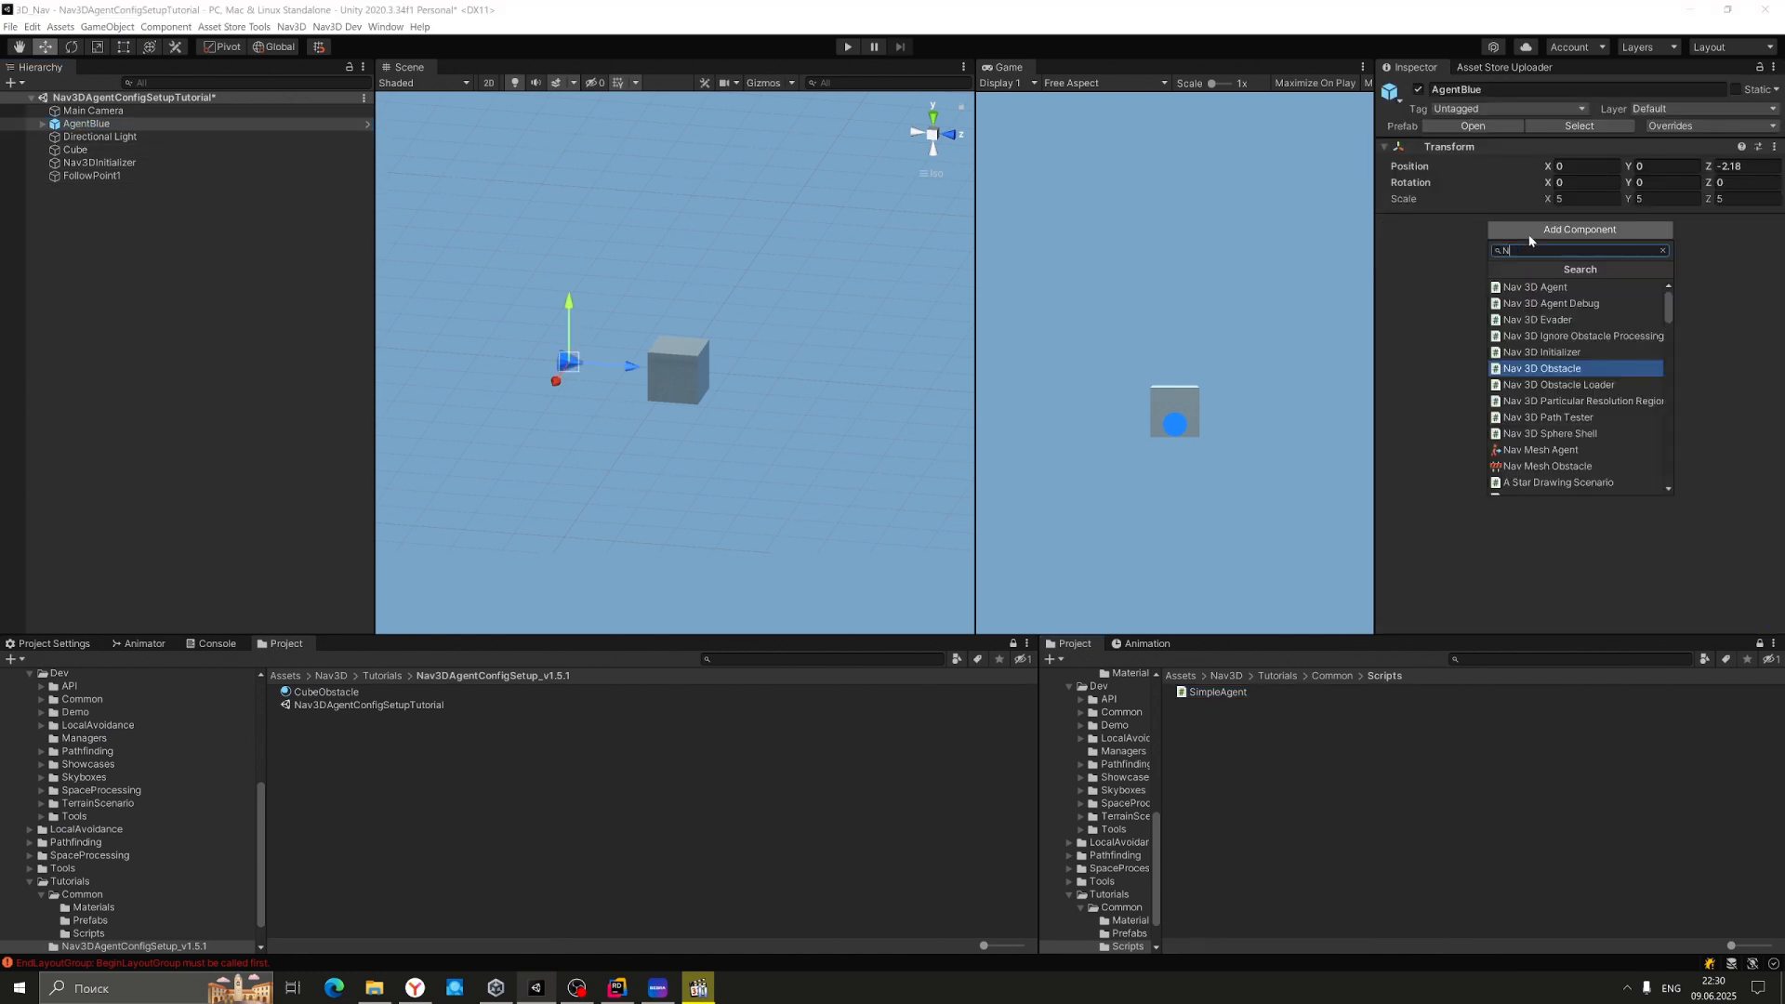
{"action": "key", "text": "Up"}
{"action": "key", "text": "Up"}
{"action": "key", "text": "Up"}
{"action": "key", "text": "Up"}
{"action": "key", "text": "Up"}
{"action": "key", "text": "Return"}
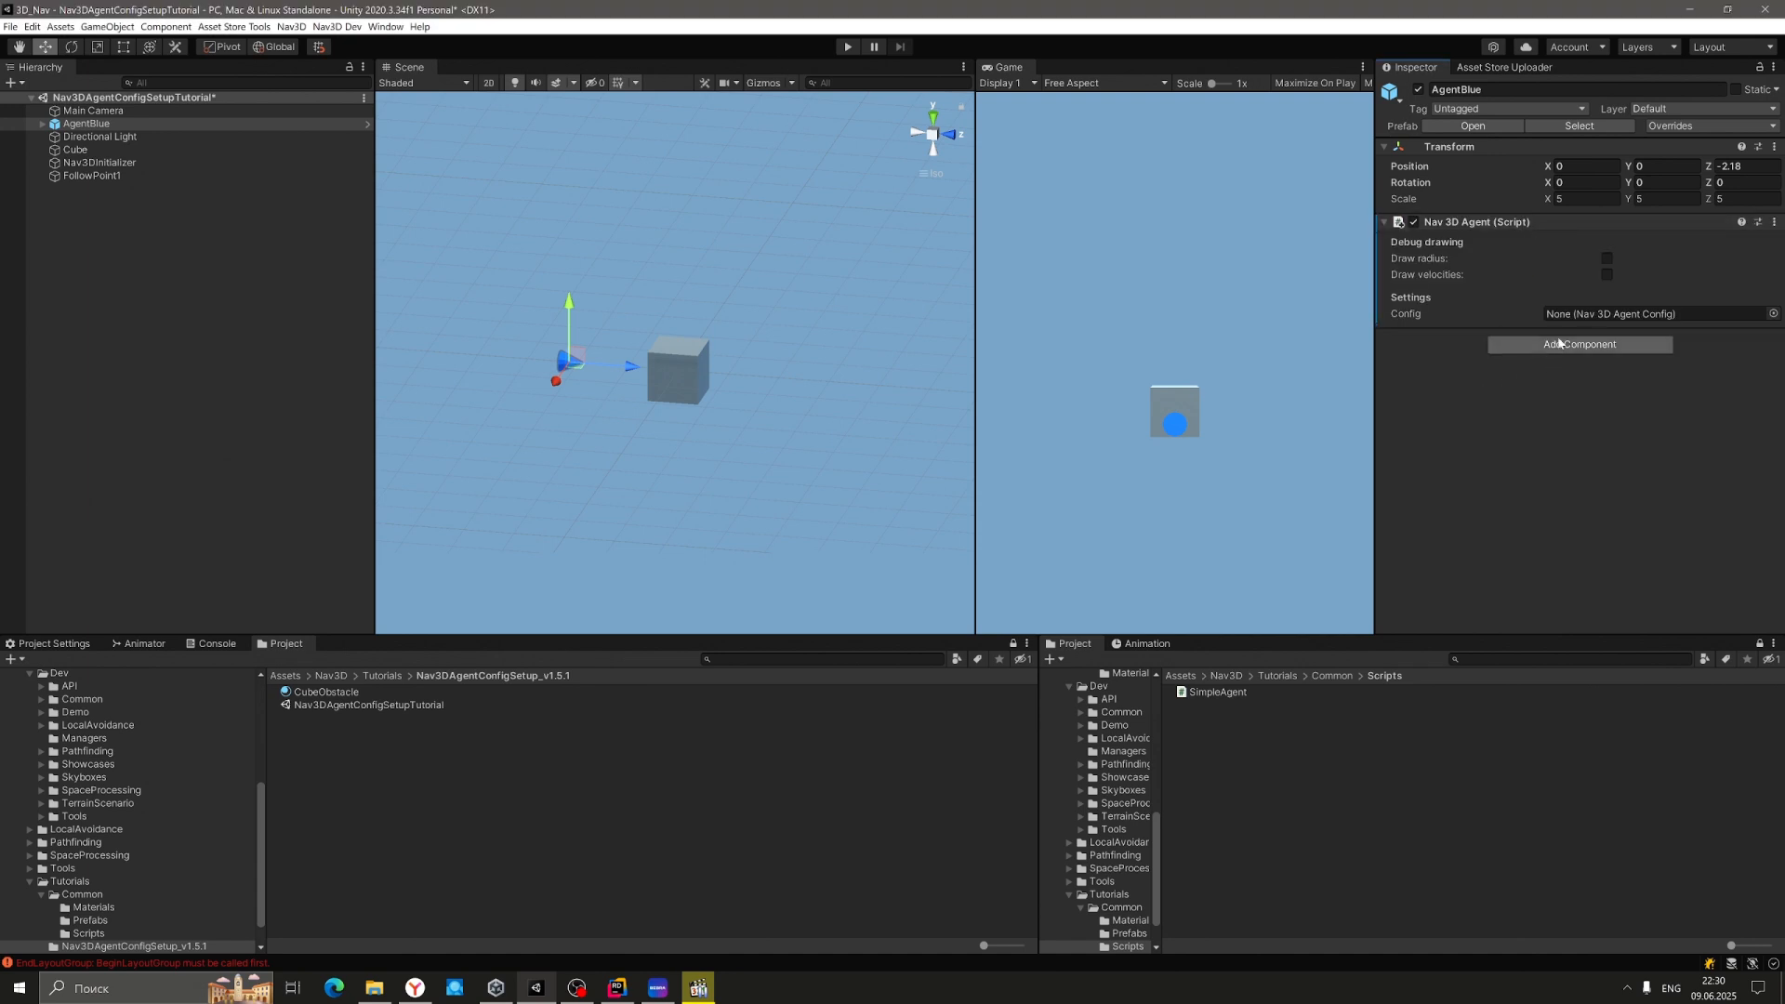
Add a Simple Agent component to AgentBlue with Target Point set to FollowPoint1.
{"action": "left_click", "coordinate": [1559, 342]}
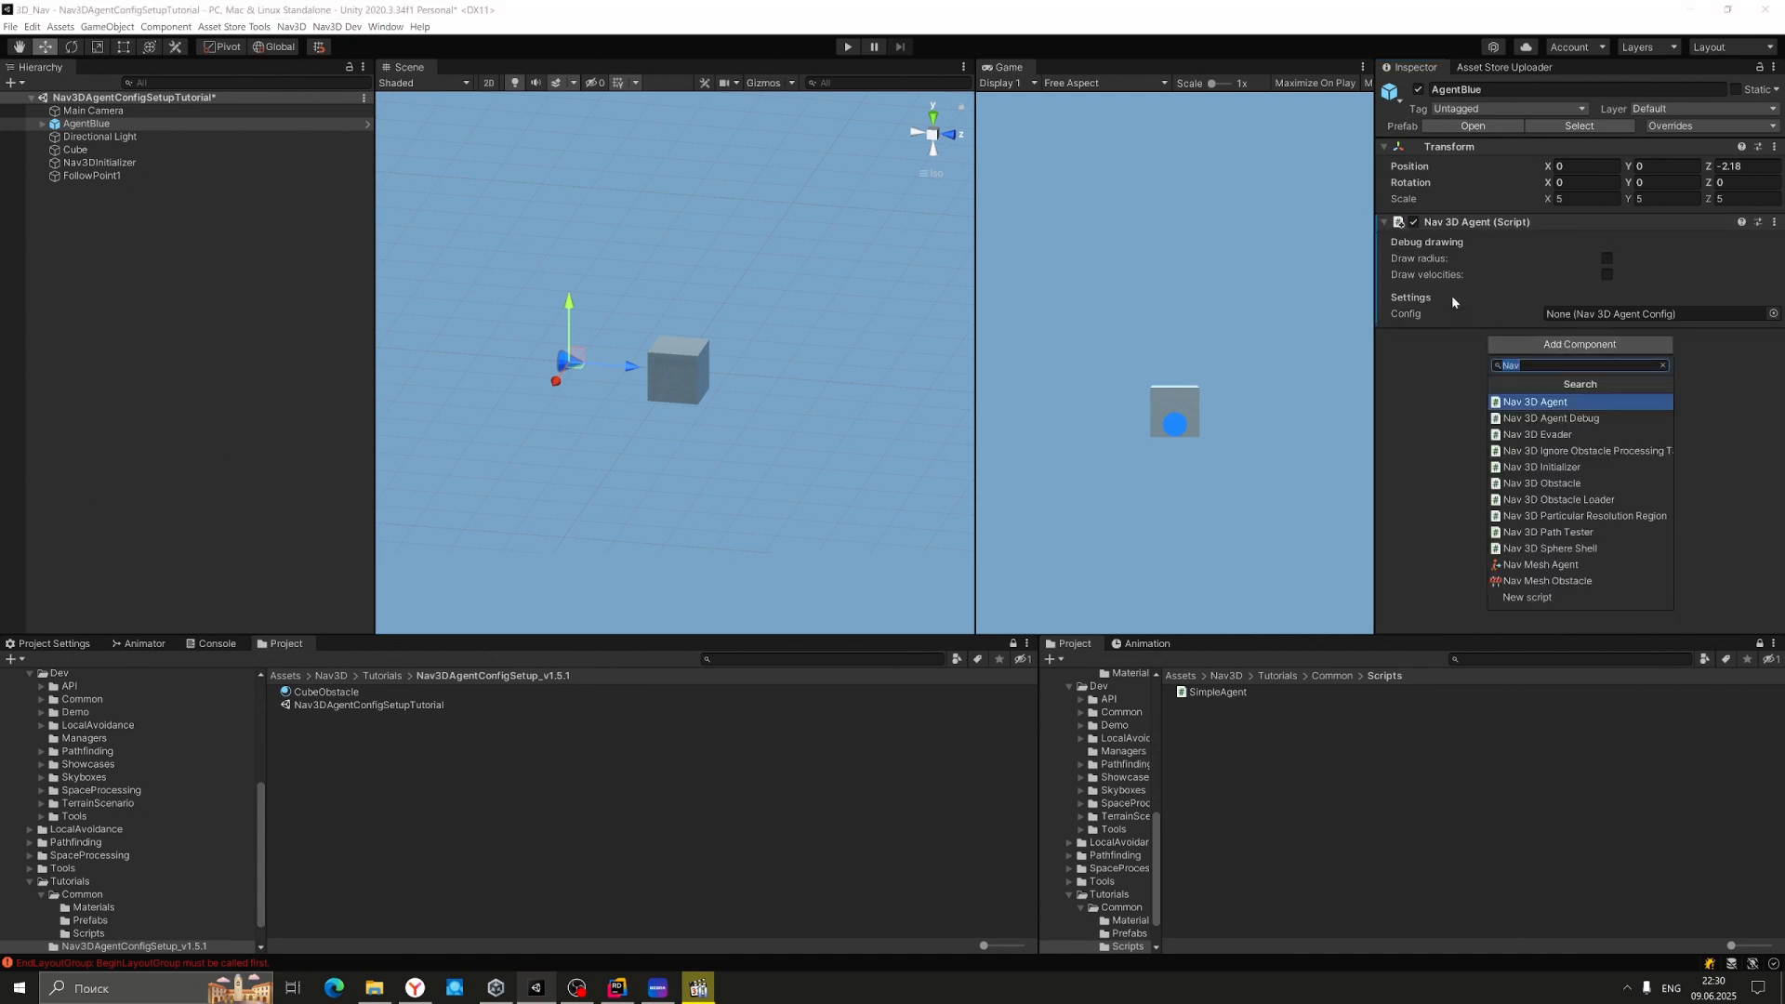
{"action": "left_click", "coordinate": [1435, 354]}
{"action": "left_click", "coordinate": [1514, 345]}
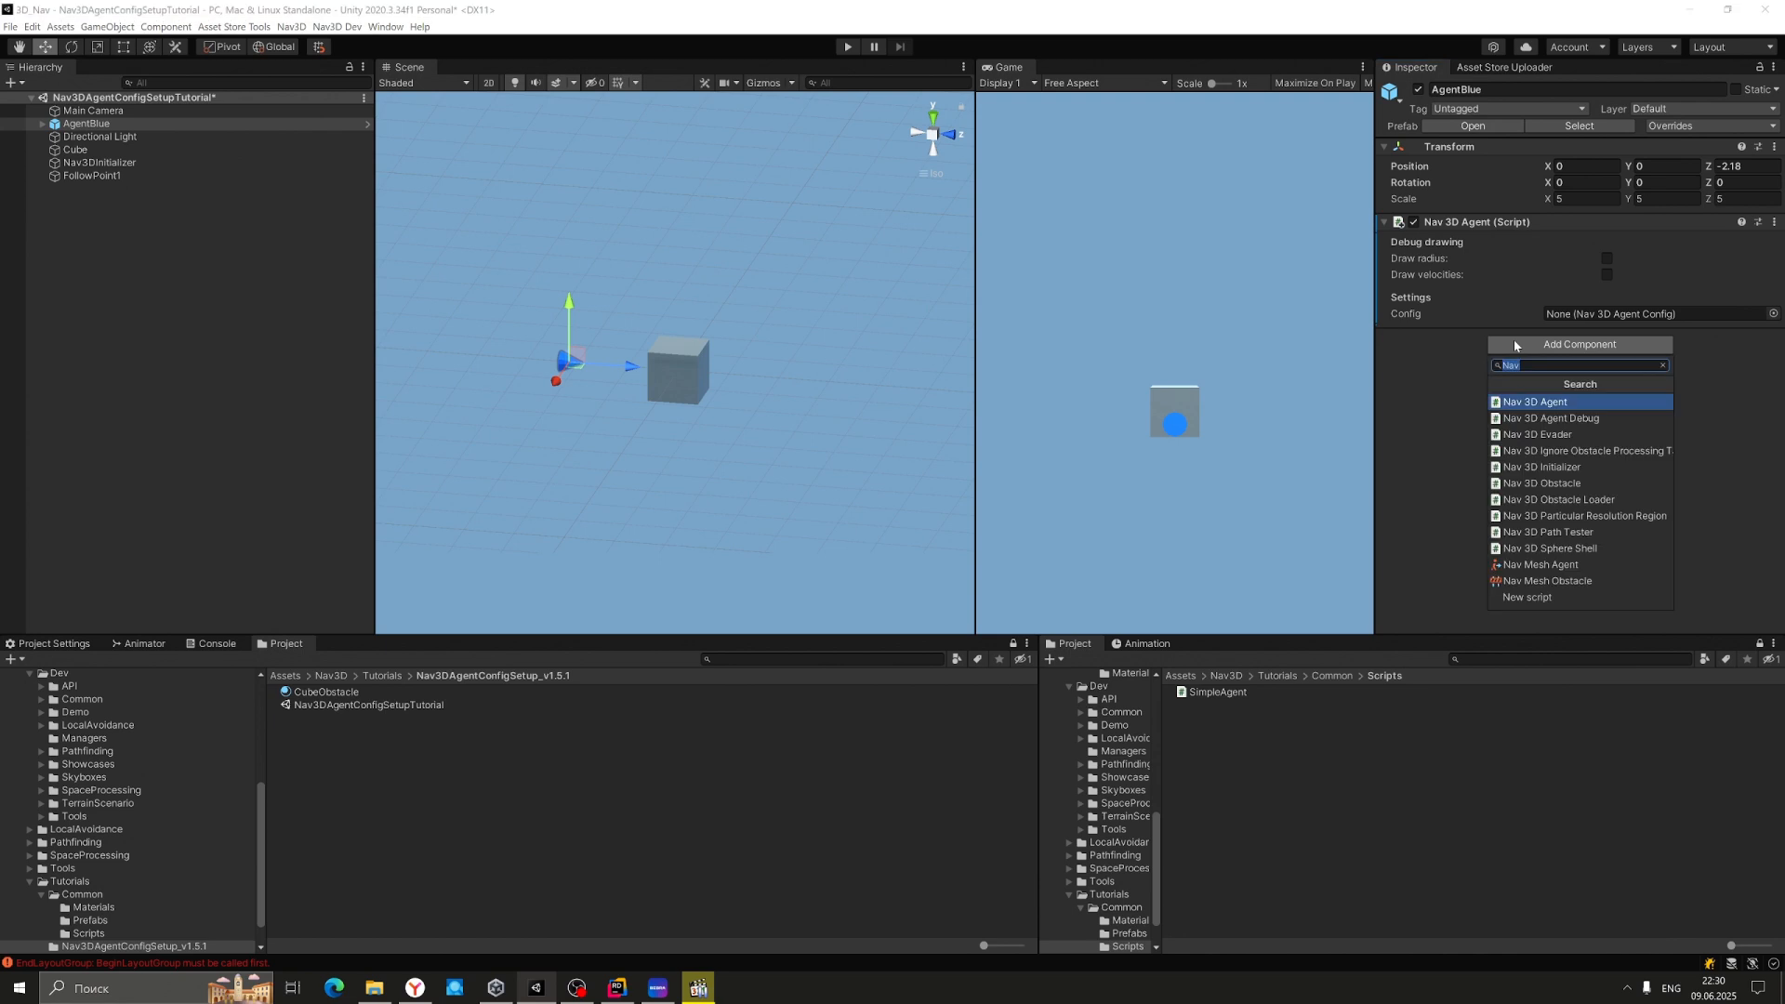
{"action": "type", "text": "simple"}
{"action": "key", "text": "Return"}
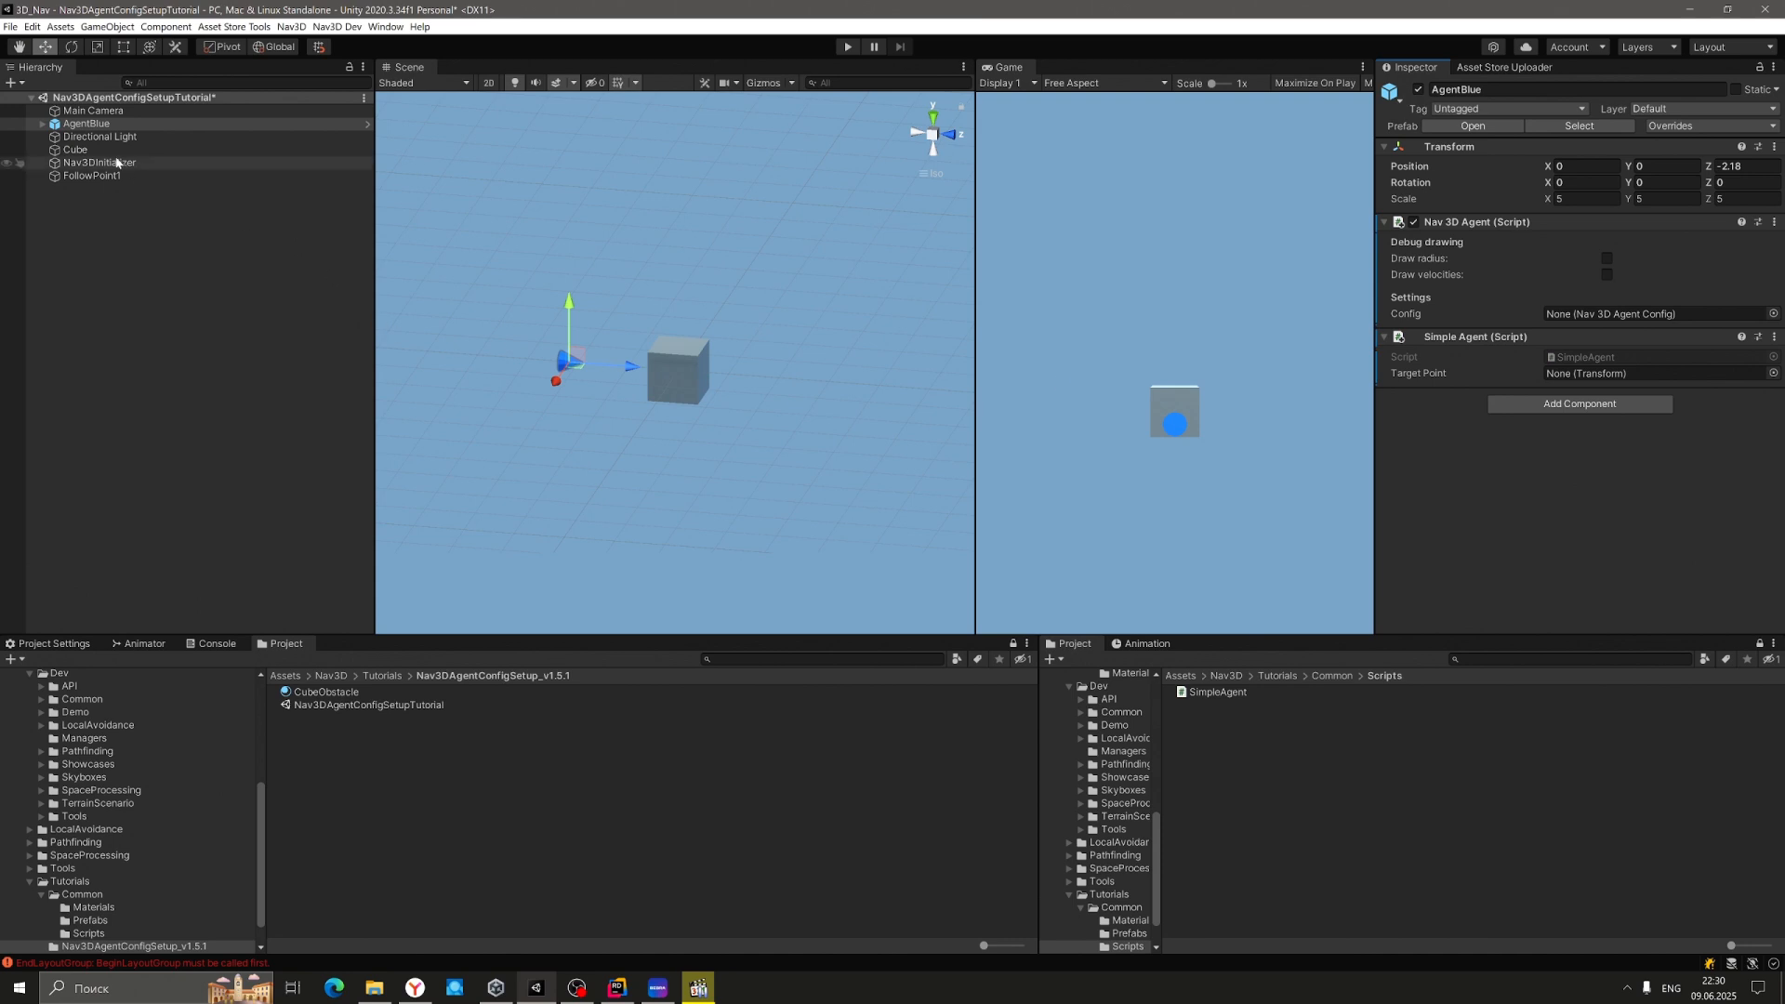
{"action": "left_click_drag", "start_coordinate": [81, 176], "coordinate": [1677, 379]}
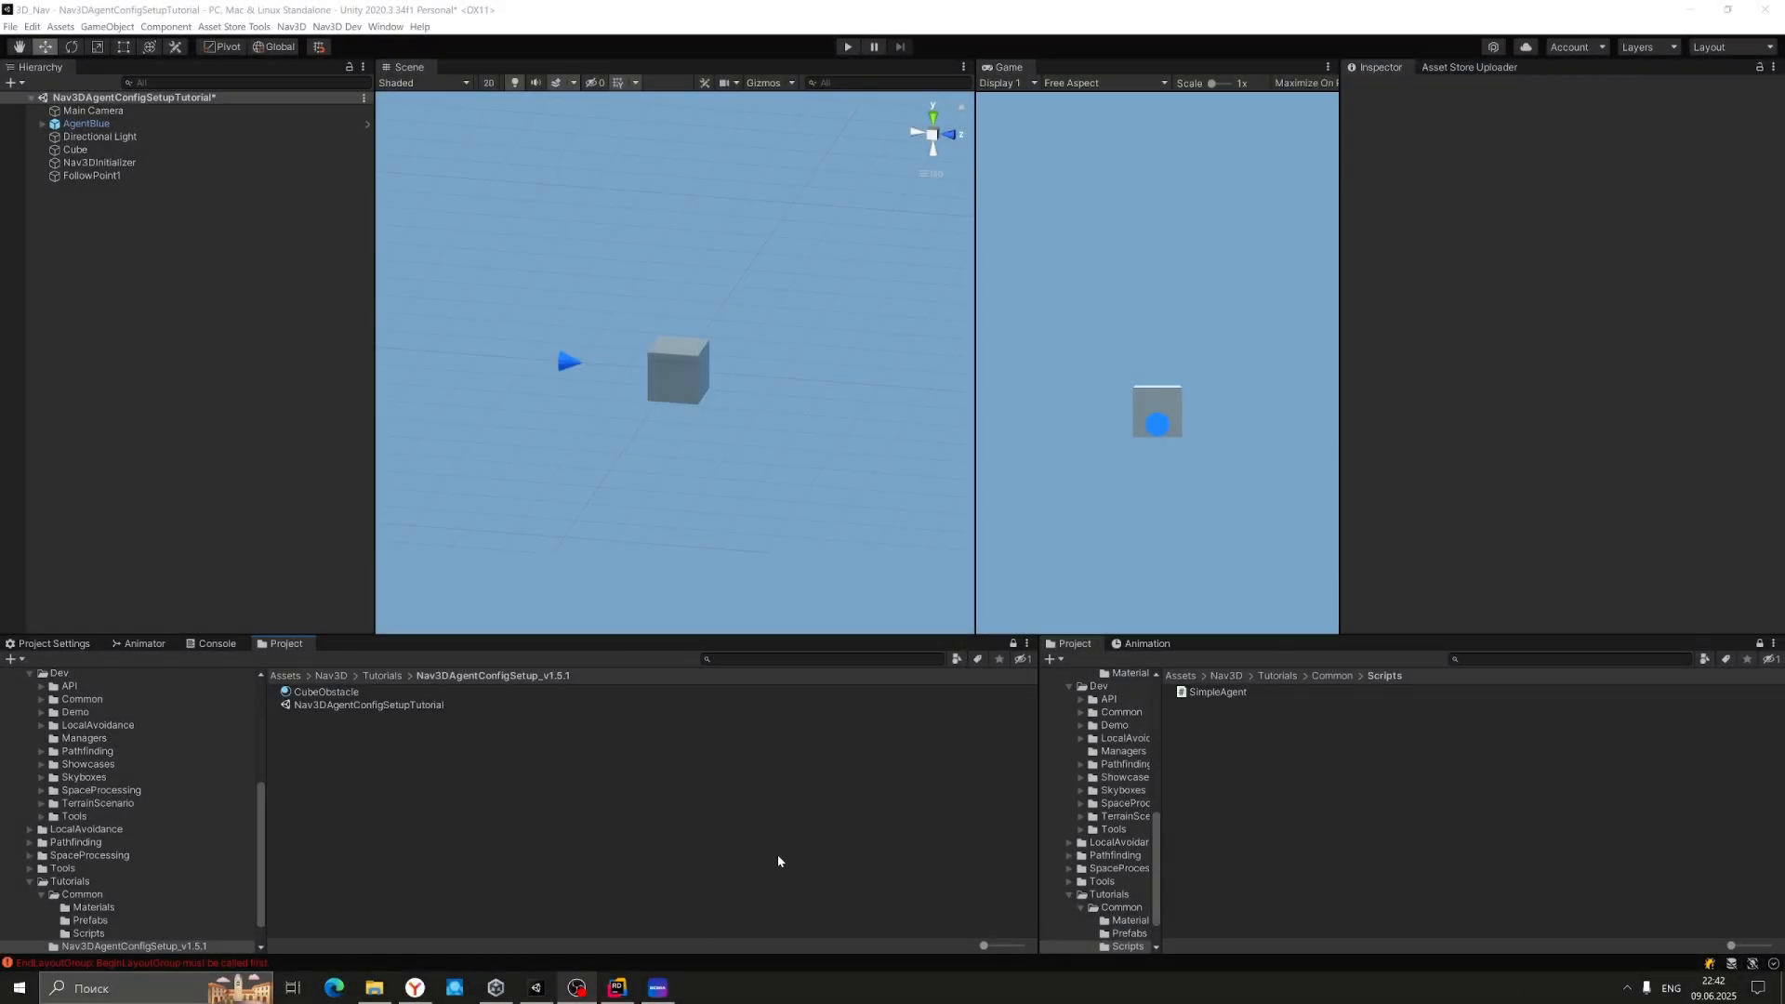
Create a Nav3D Agent config asset named AgentBlueConfig in the Nav3DAgentConfigSetup_v1.5.1 folder.
{"action": "right_click", "coordinate": [355, 728]}
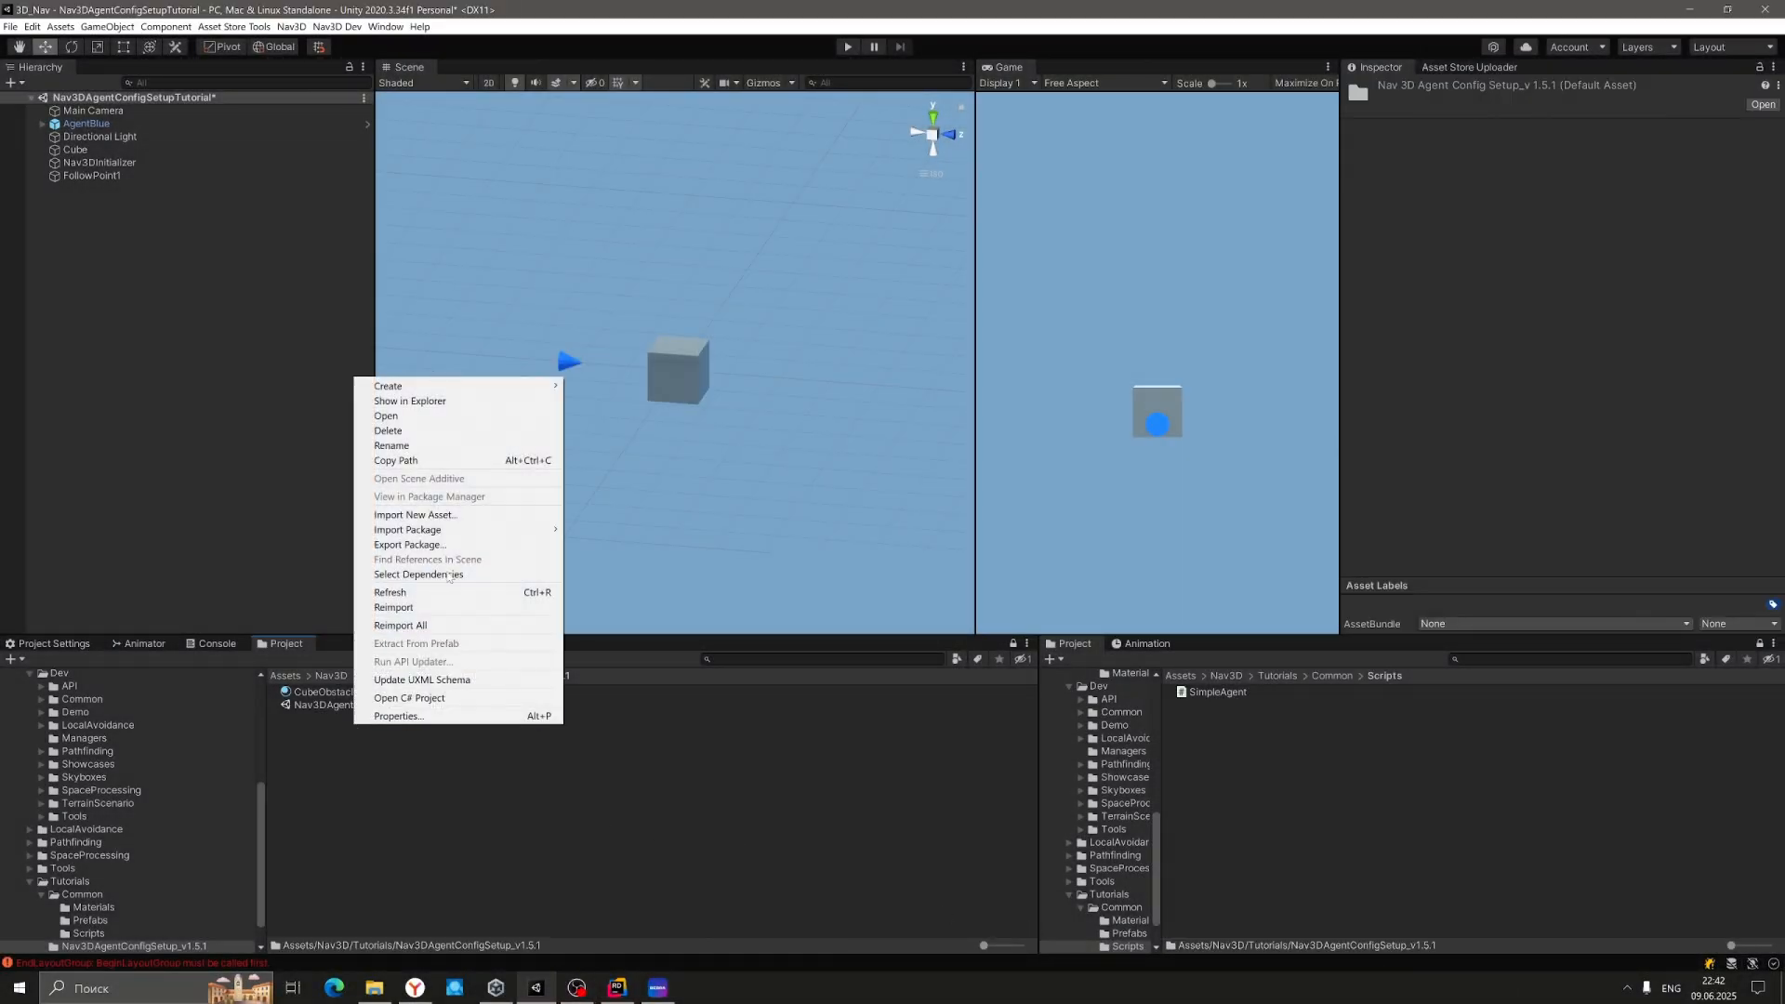
{"action": "mouse_move", "coordinate": [502, 386]}
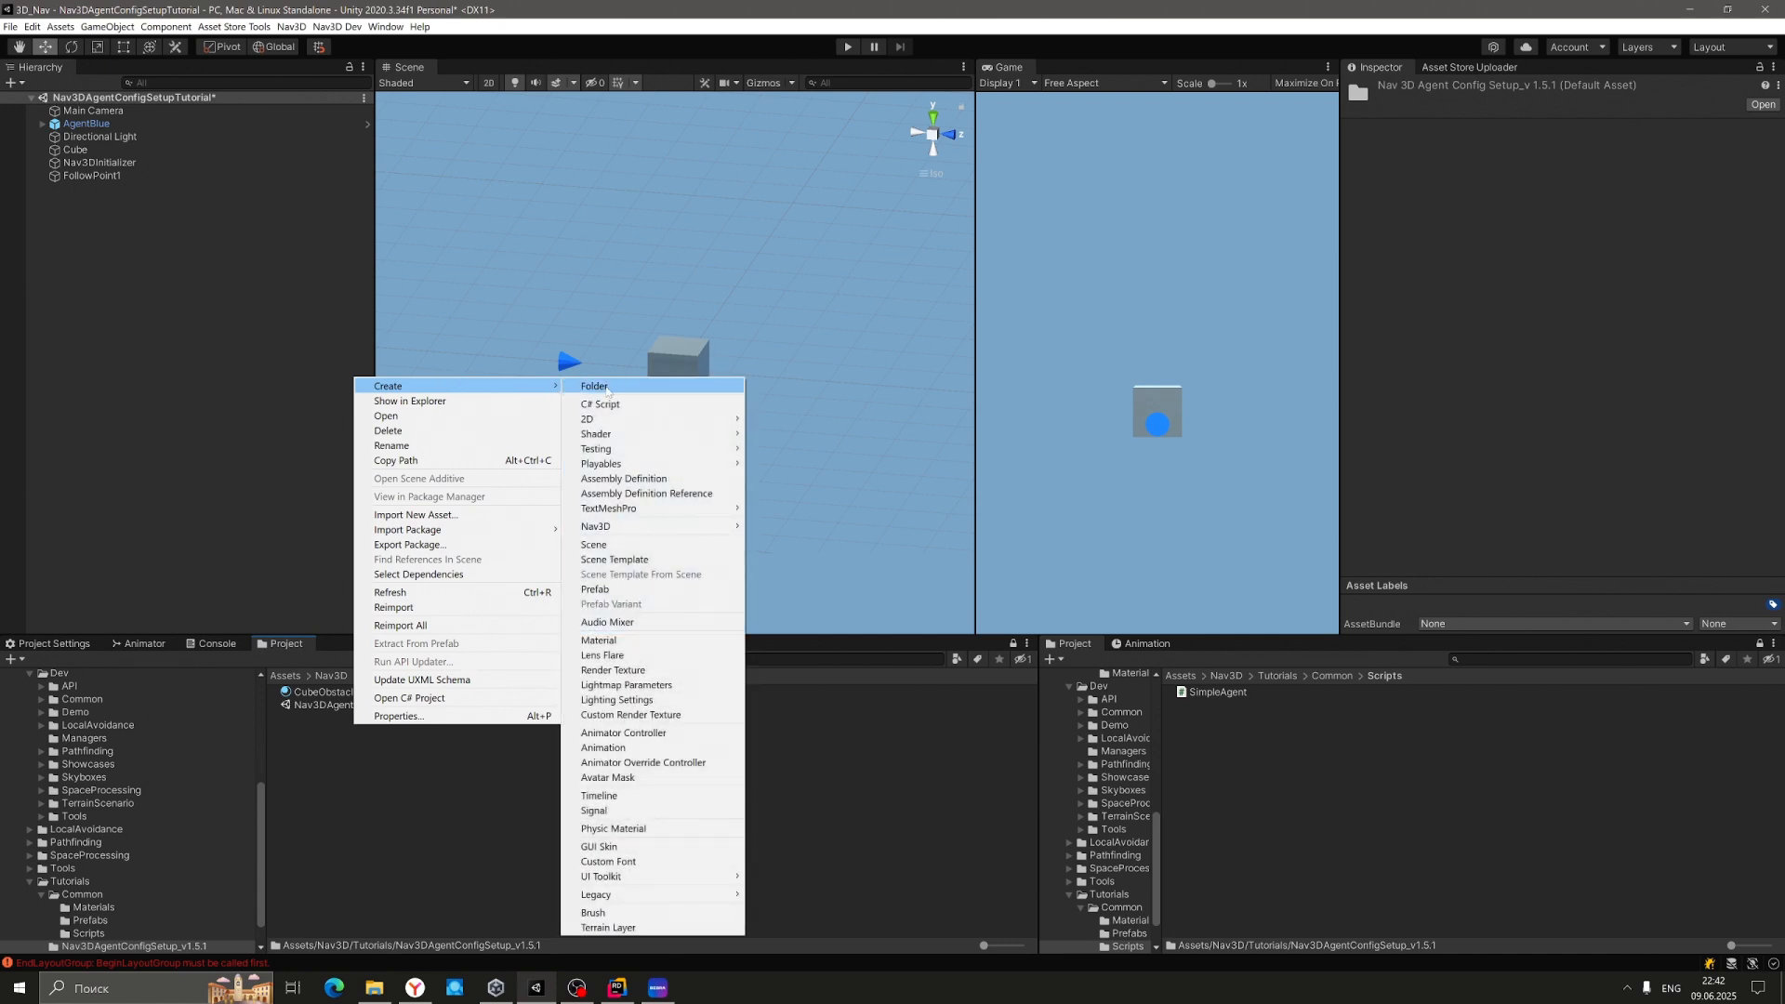
{"action": "left_click", "coordinate": [786, 527]}
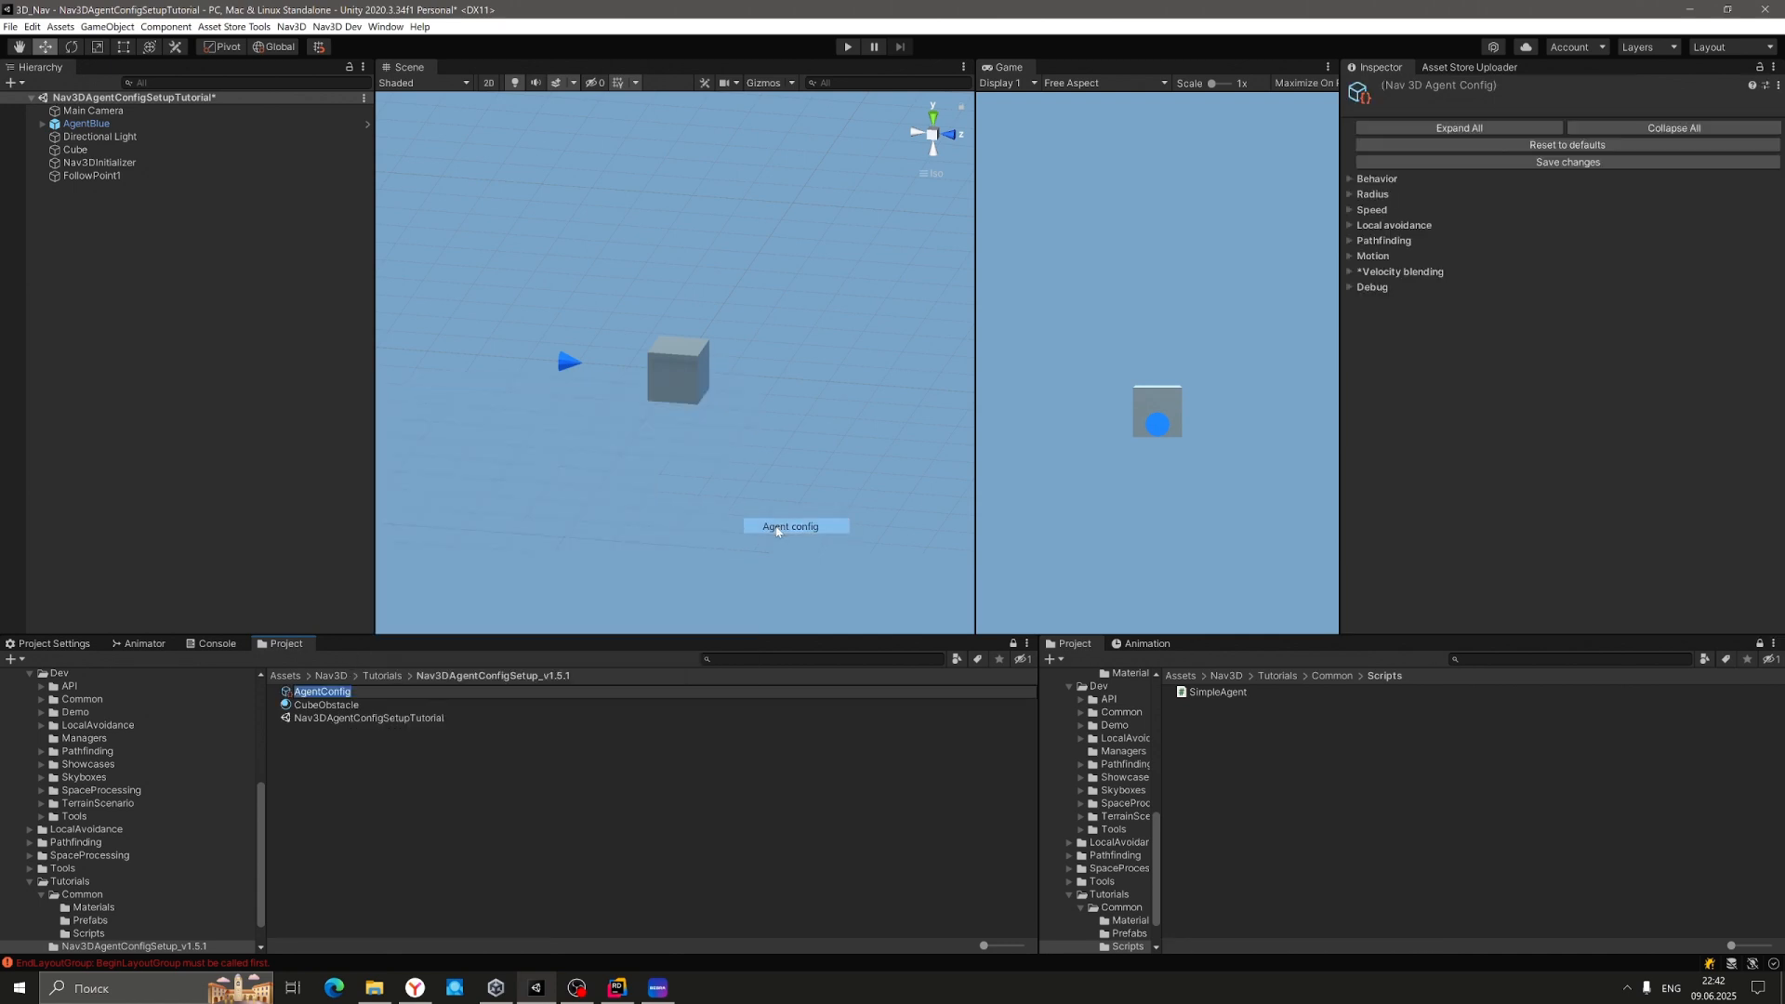
{"action": "type", "text": "Age"}
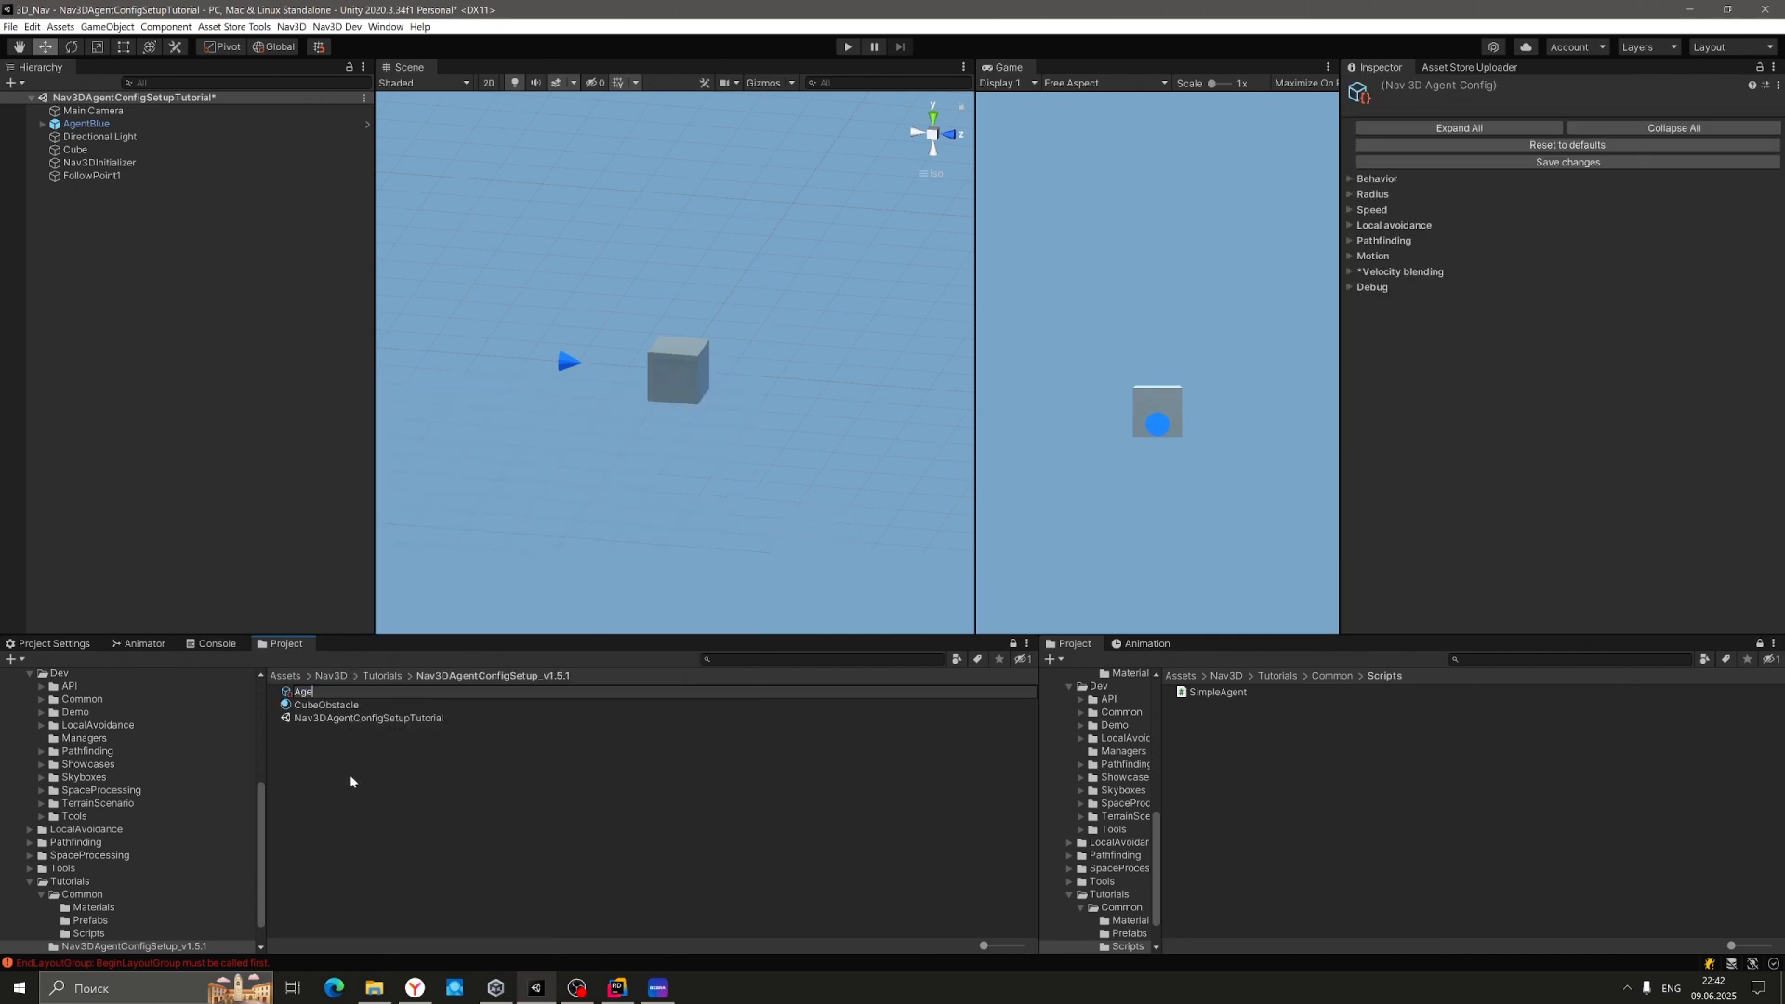
{"action": "type", "text": "ntBlueConfig"}
{"action": "key", "text": "Return"}
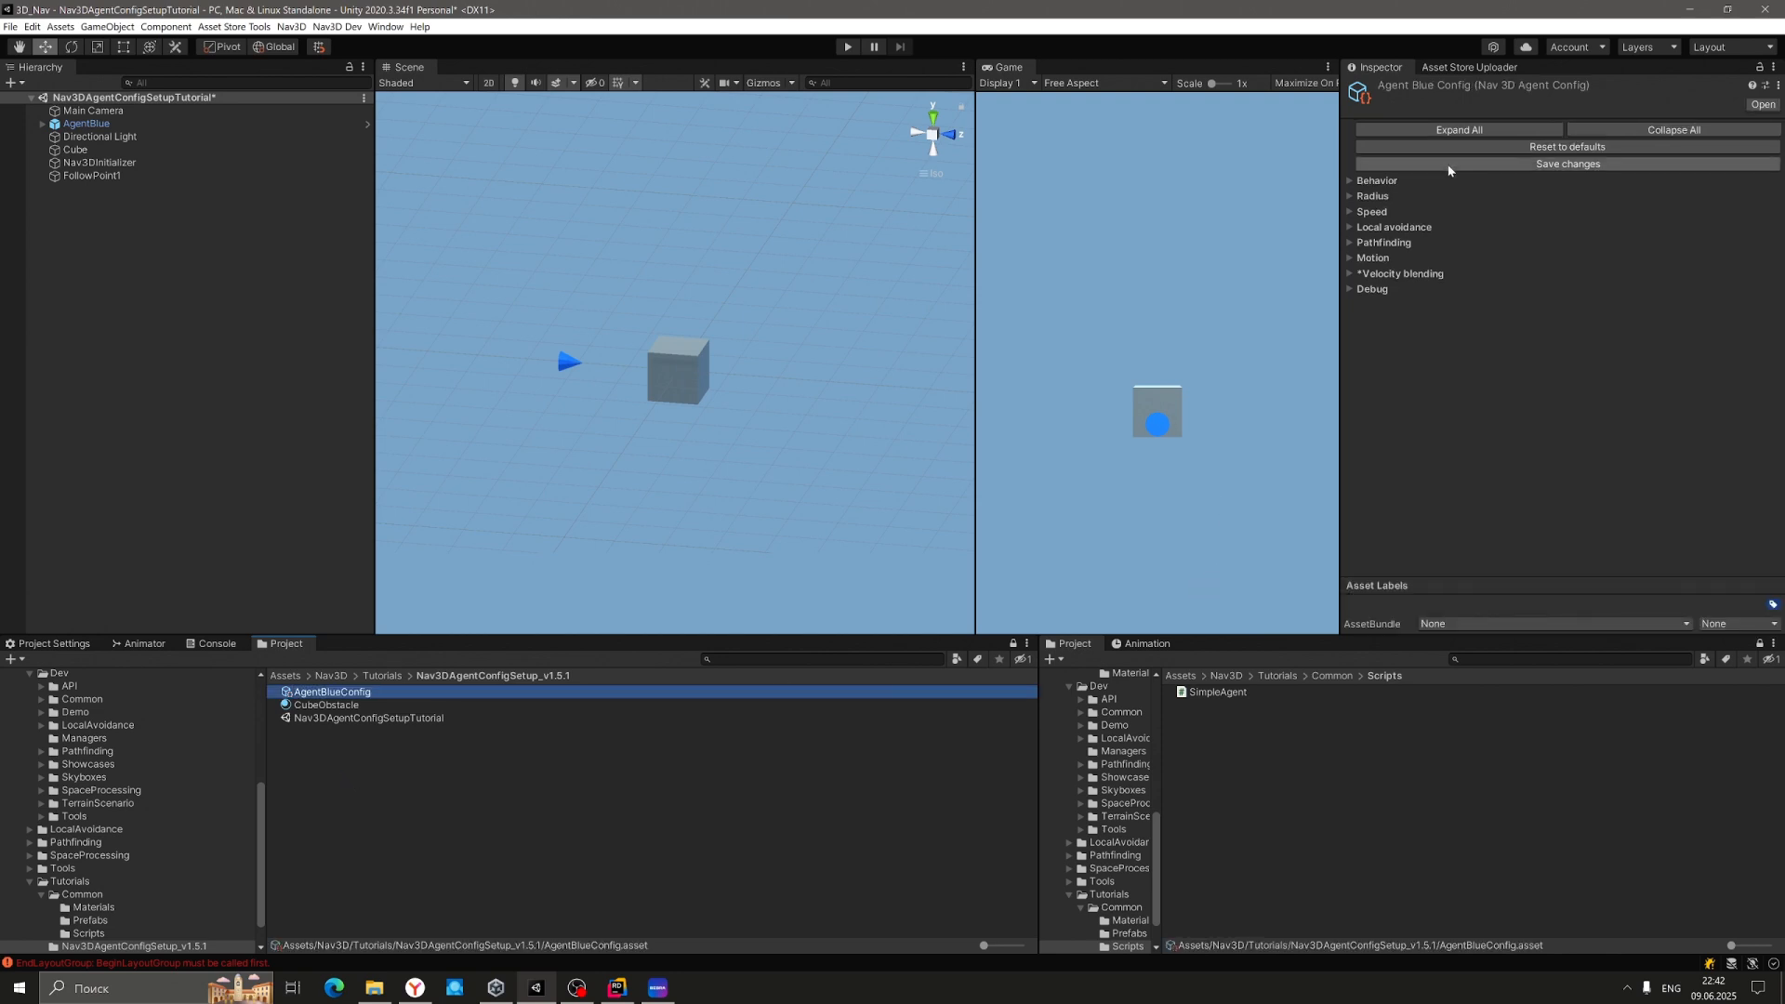
Expand AgentBlueConfig's Behavior settings, keep Motion Navigation Type at COMBINED, and compare with the Cube's obstacle.
{"action": "left_click", "coordinate": [1350, 181]}
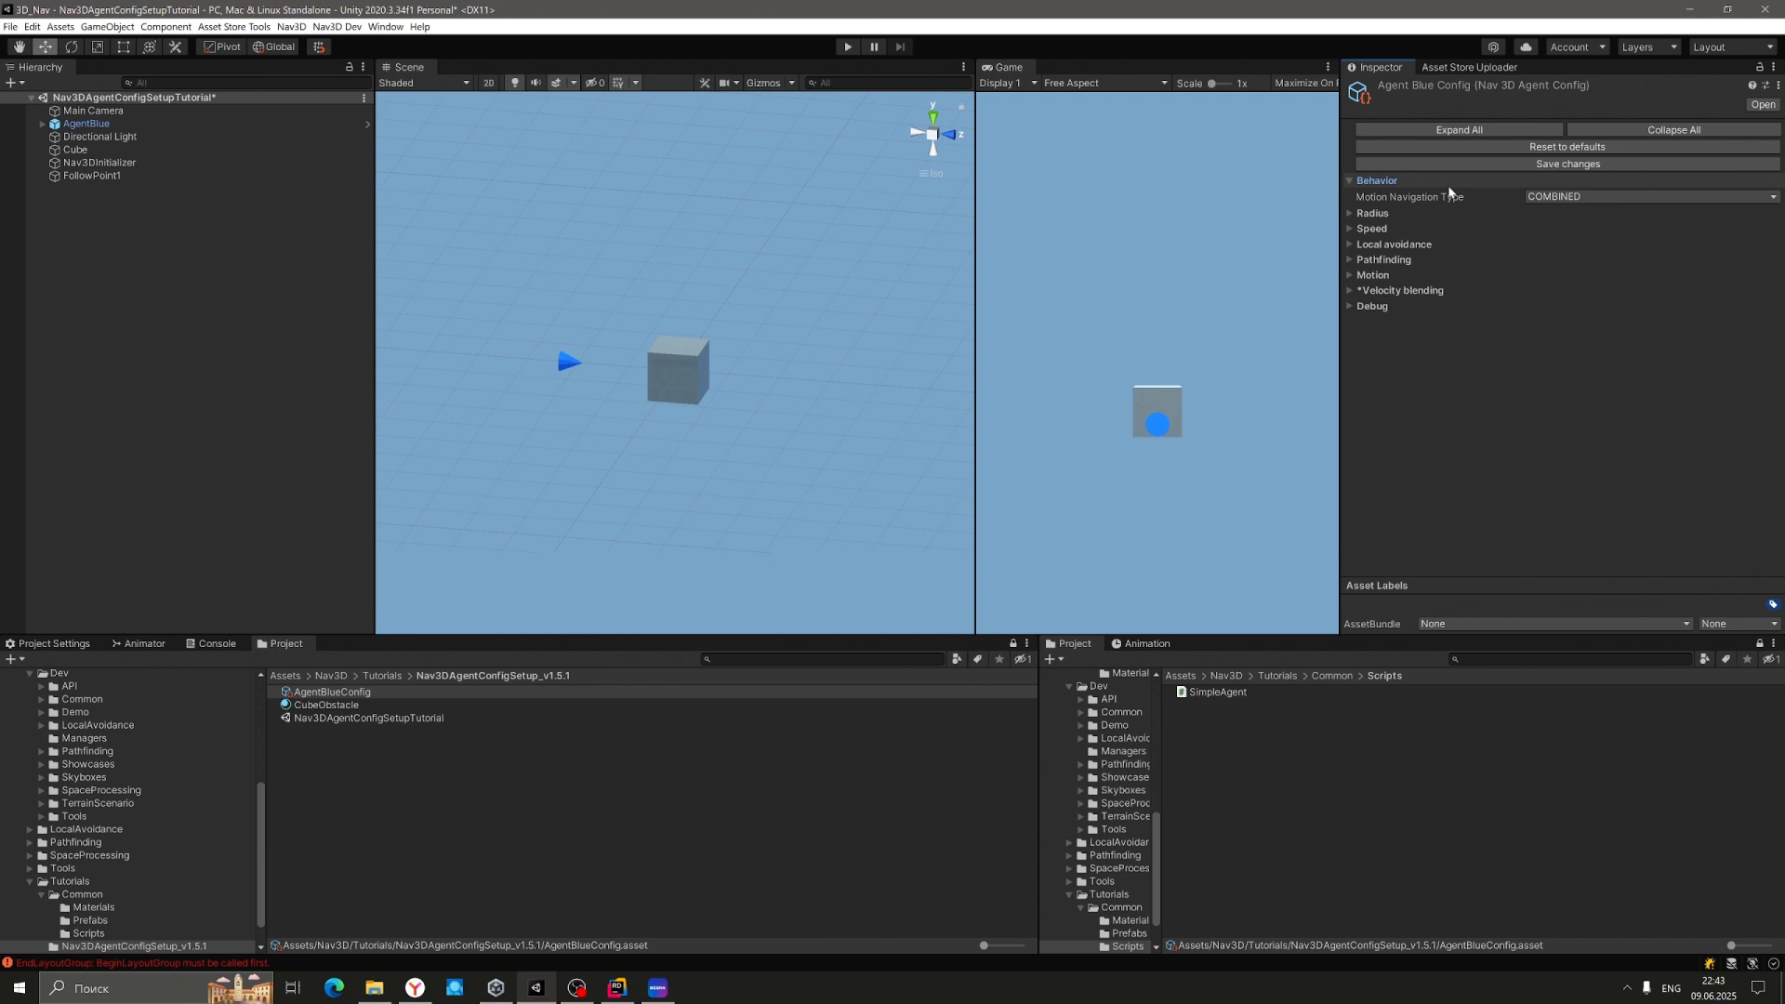
{"action": "left_click", "coordinate": [1552, 196]}
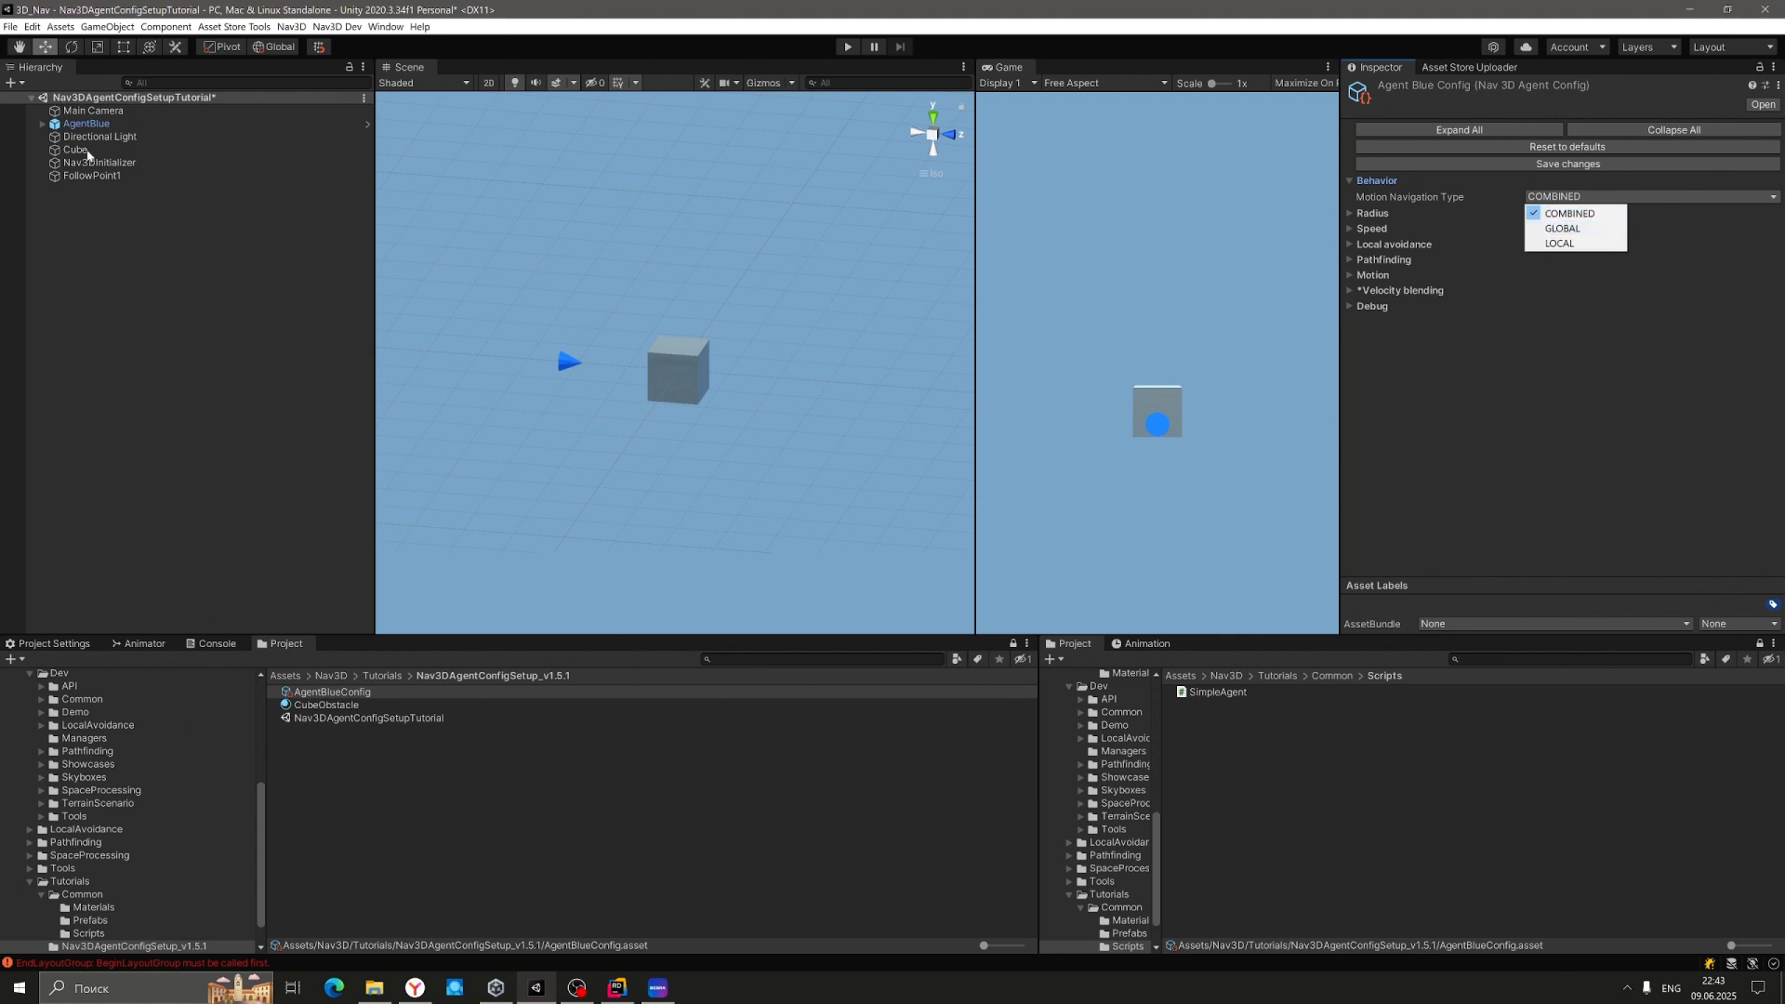
{"action": "left_click", "coordinate": [89, 153]}
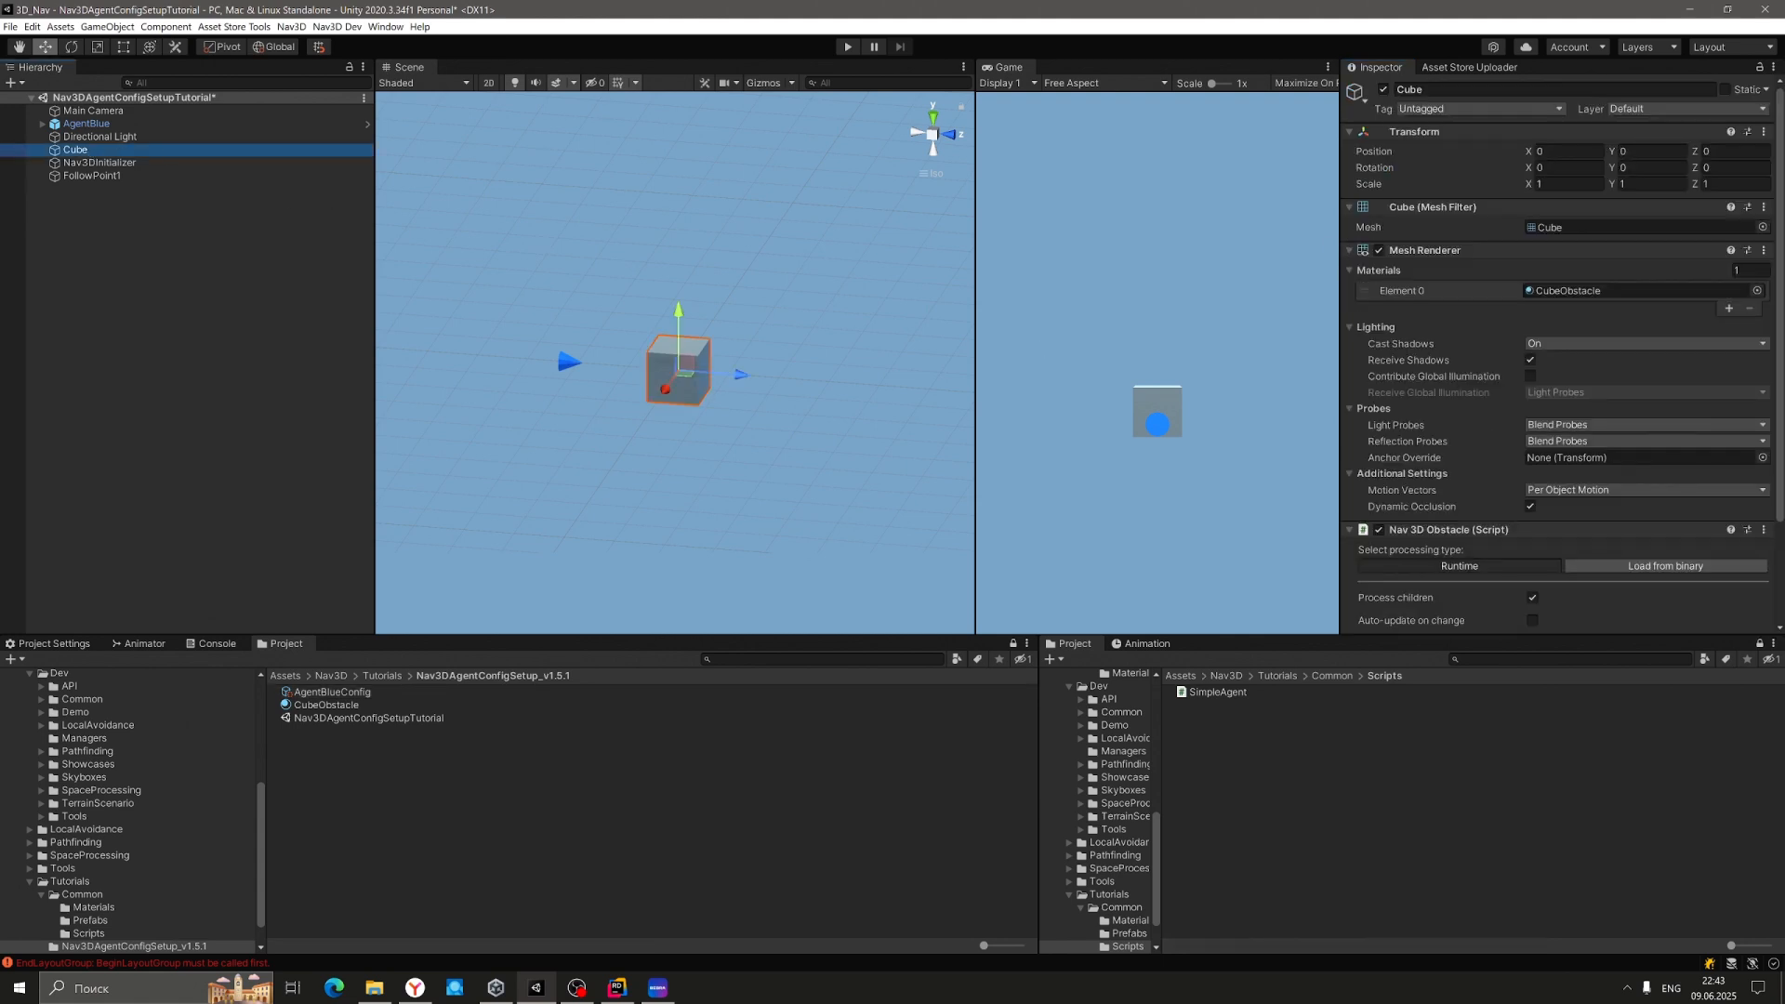
{"action": "scroll", "coordinate": [1502, 433], "scroll_direction": "down", "scroll_amount": 3}
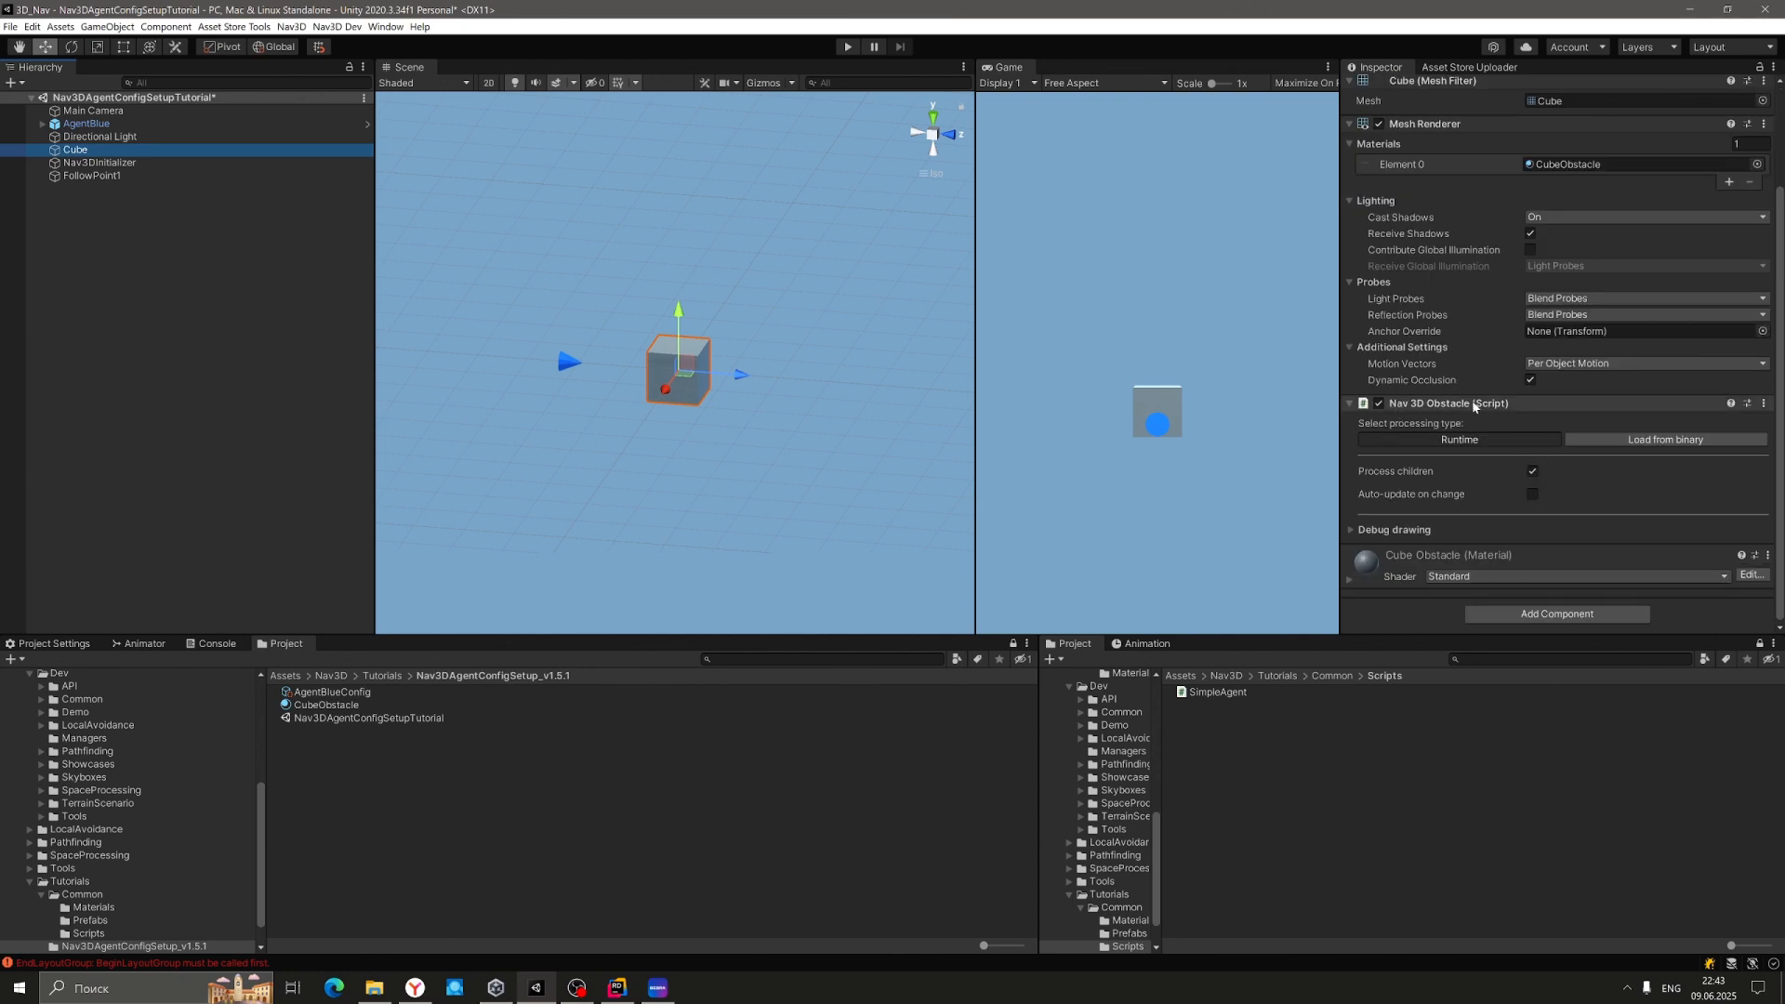
{"action": "left_click", "coordinate": [372, 692]}
{"action": "left_click", "coordinate": [1346, 180]}
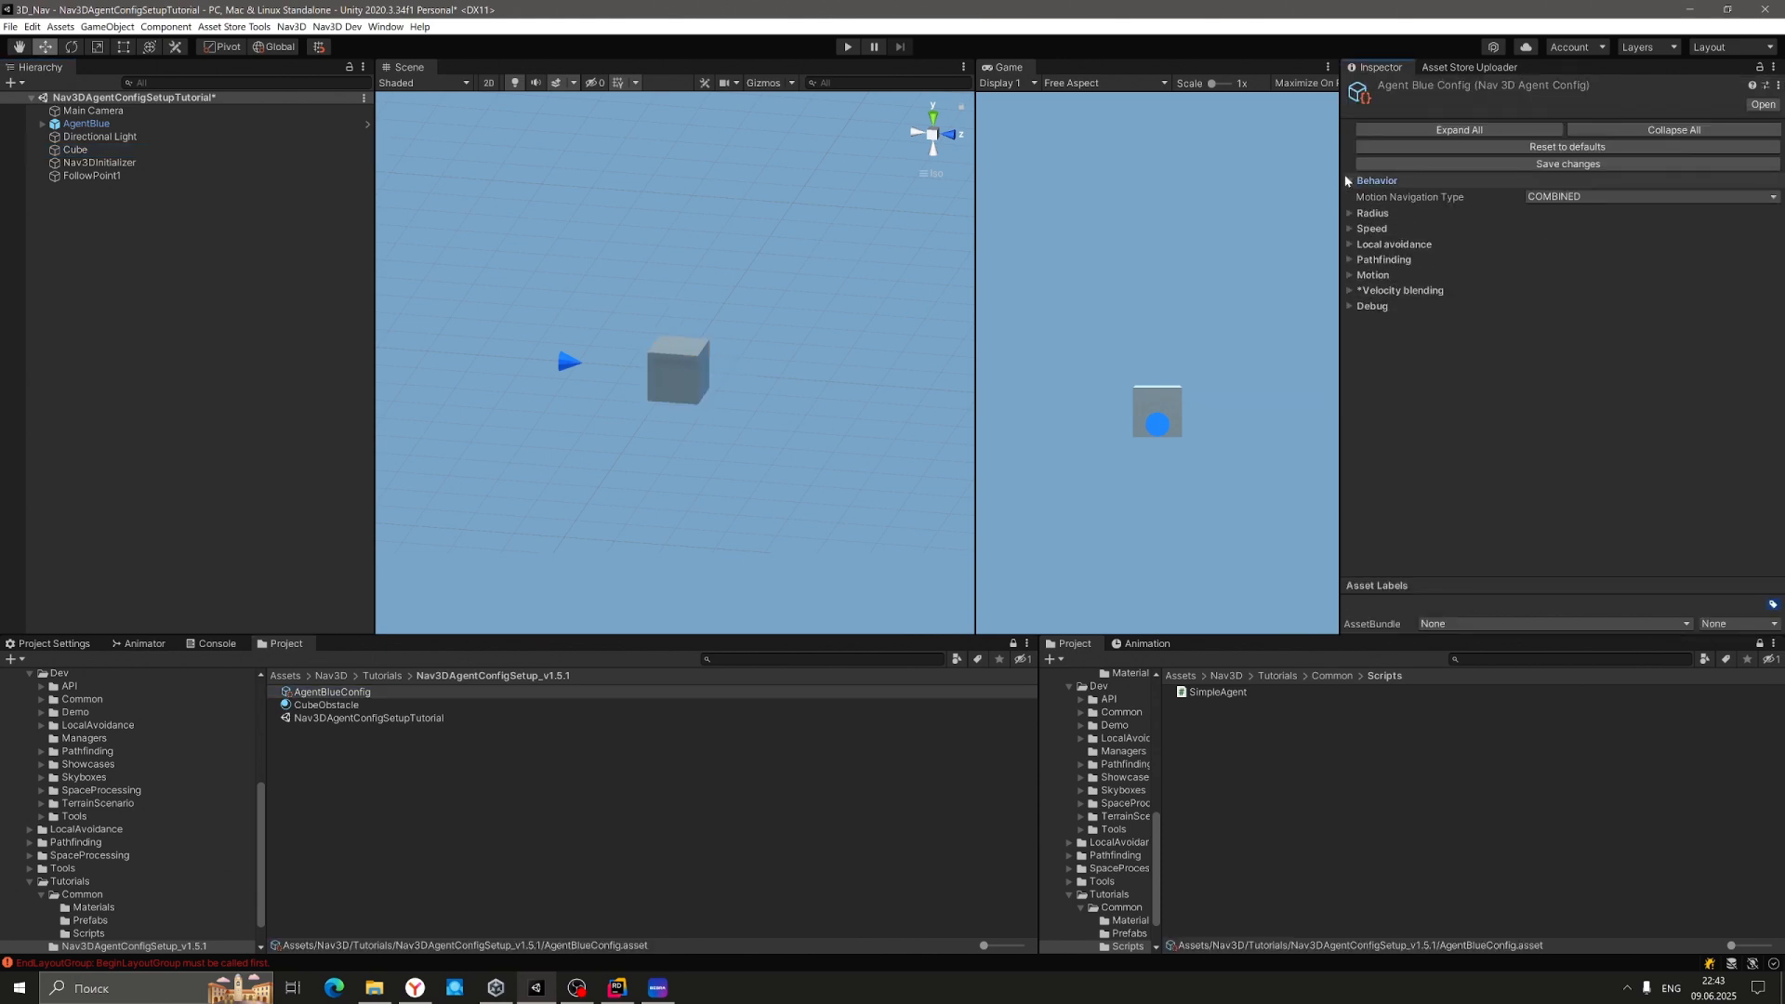
Review AgentBlueConfig's 0.25 Radius, turn on Scene gizmos, and select AgentBlue.
{"action": "left_click", "coordinate": [1554, 196]}
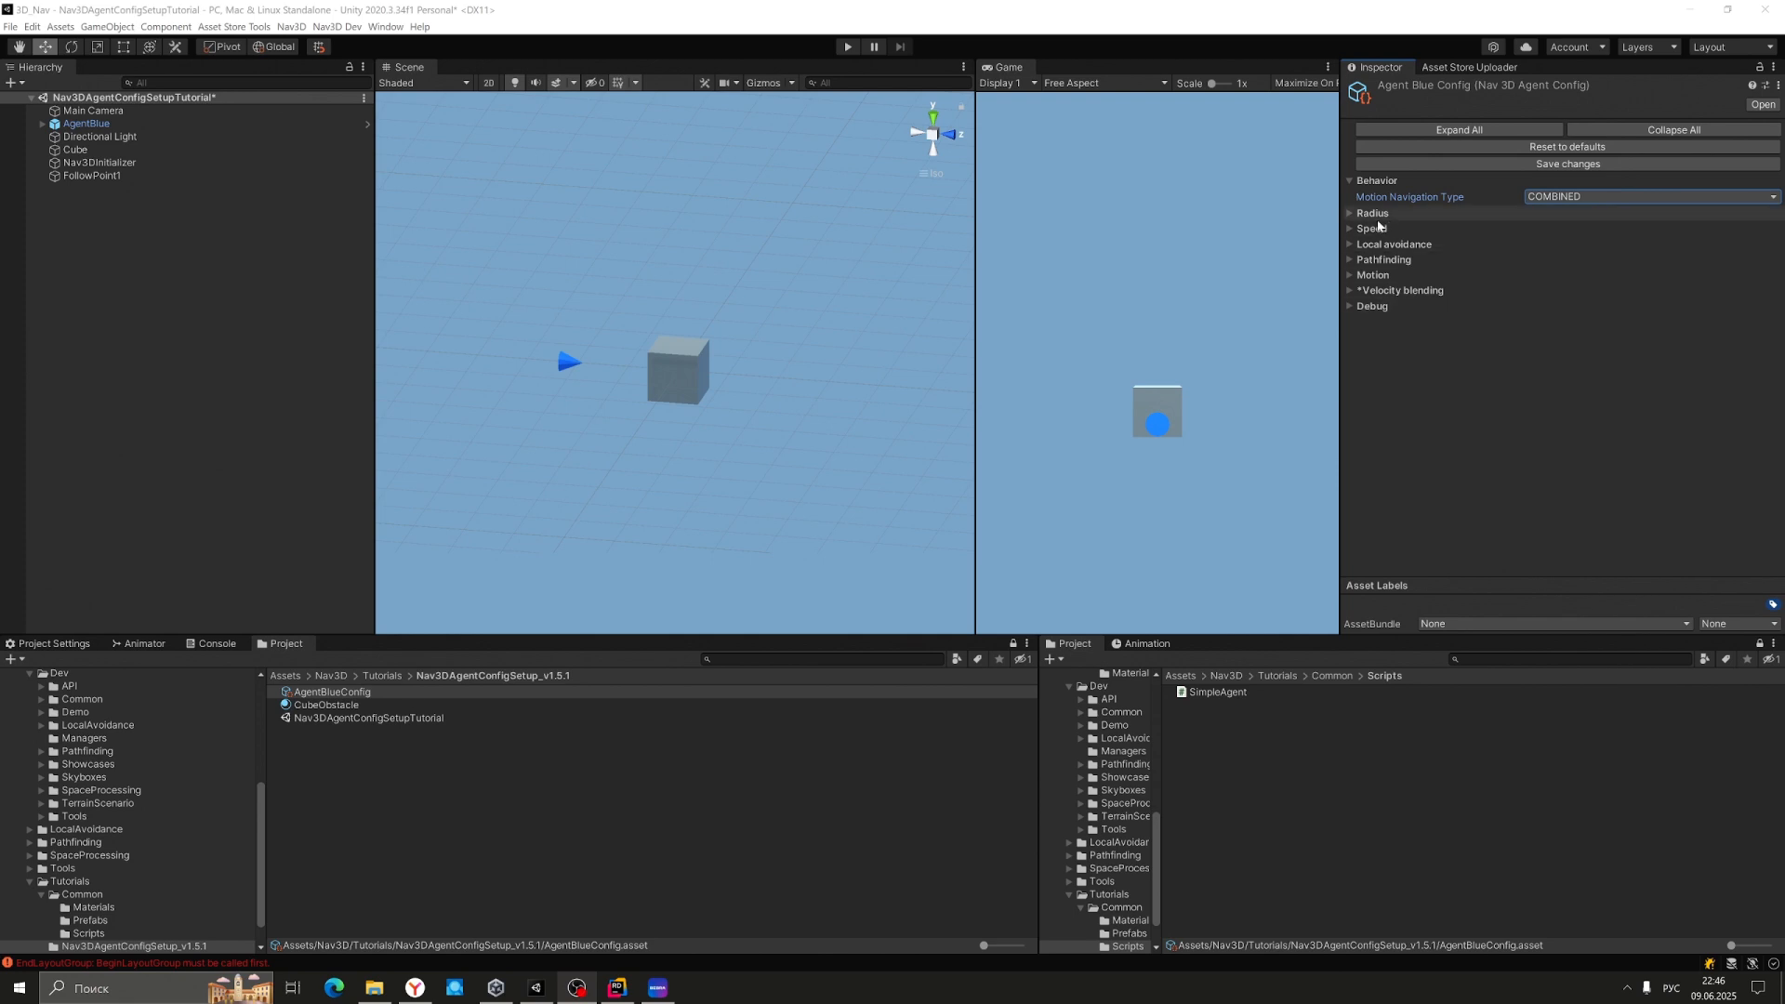
{"action": "left_click", "coordinate": [1351, 182]}
{"action": "left_click", "coordinate": [1351, 197]}
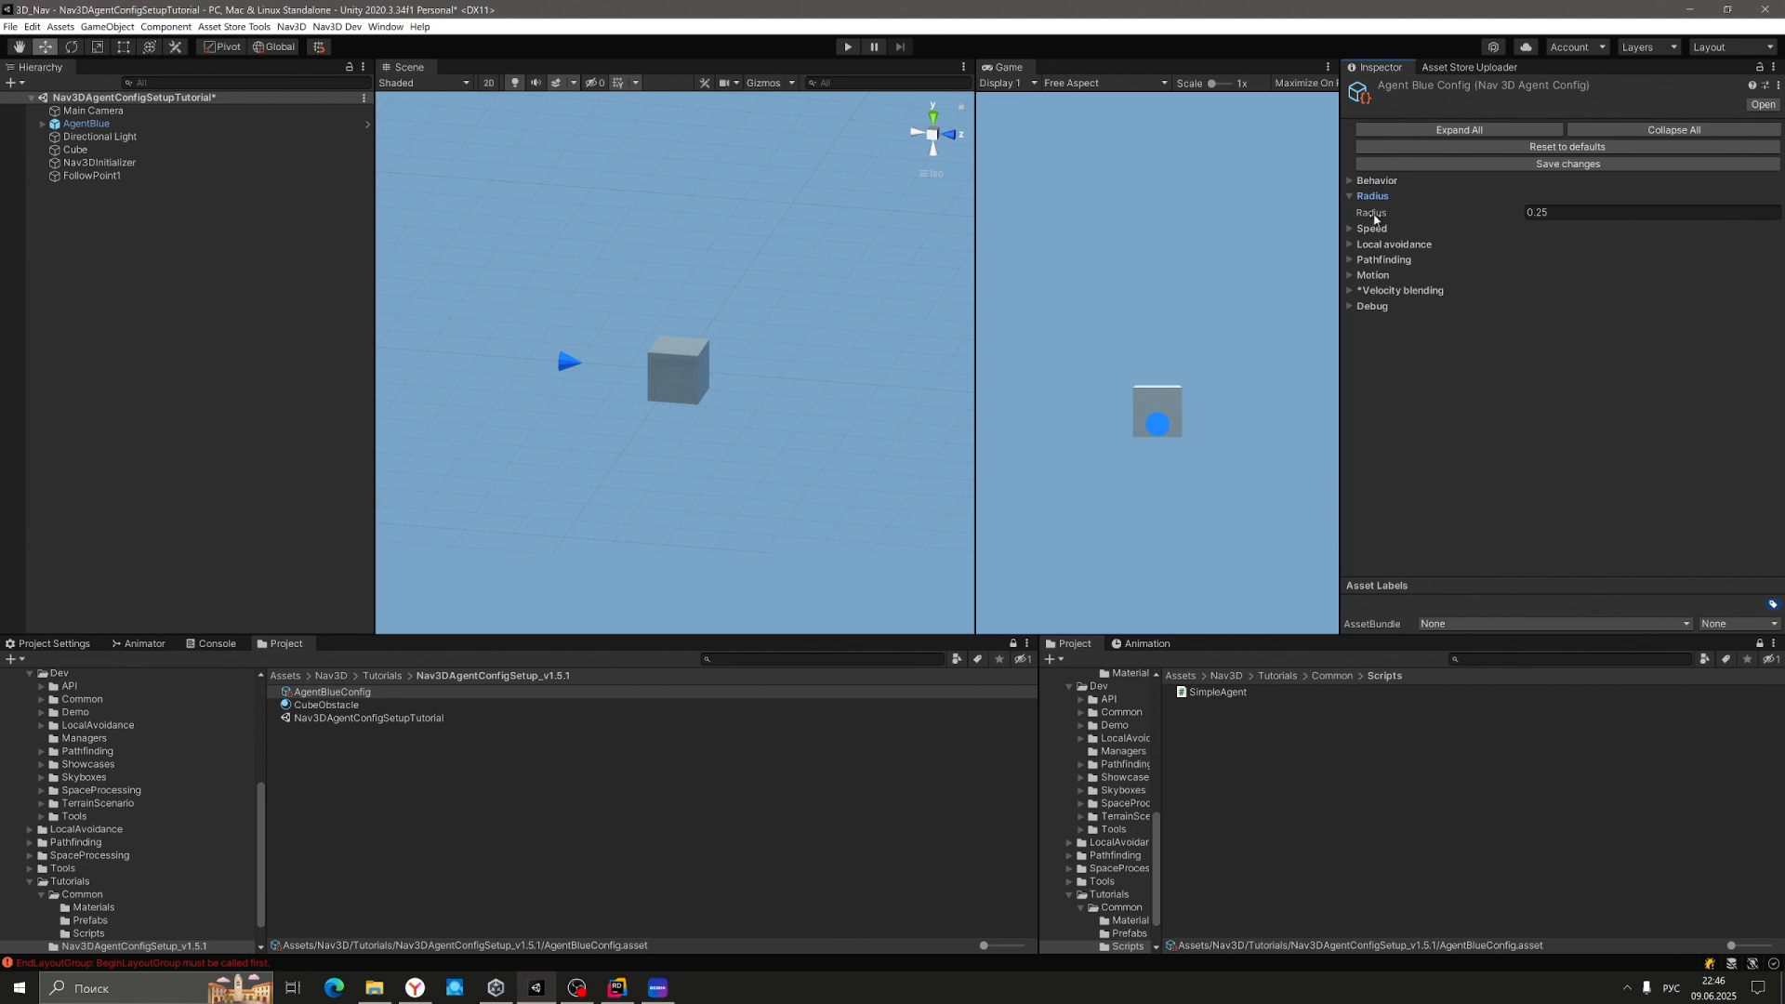
{"action": "left_click", "coordinate": [764, 83]}
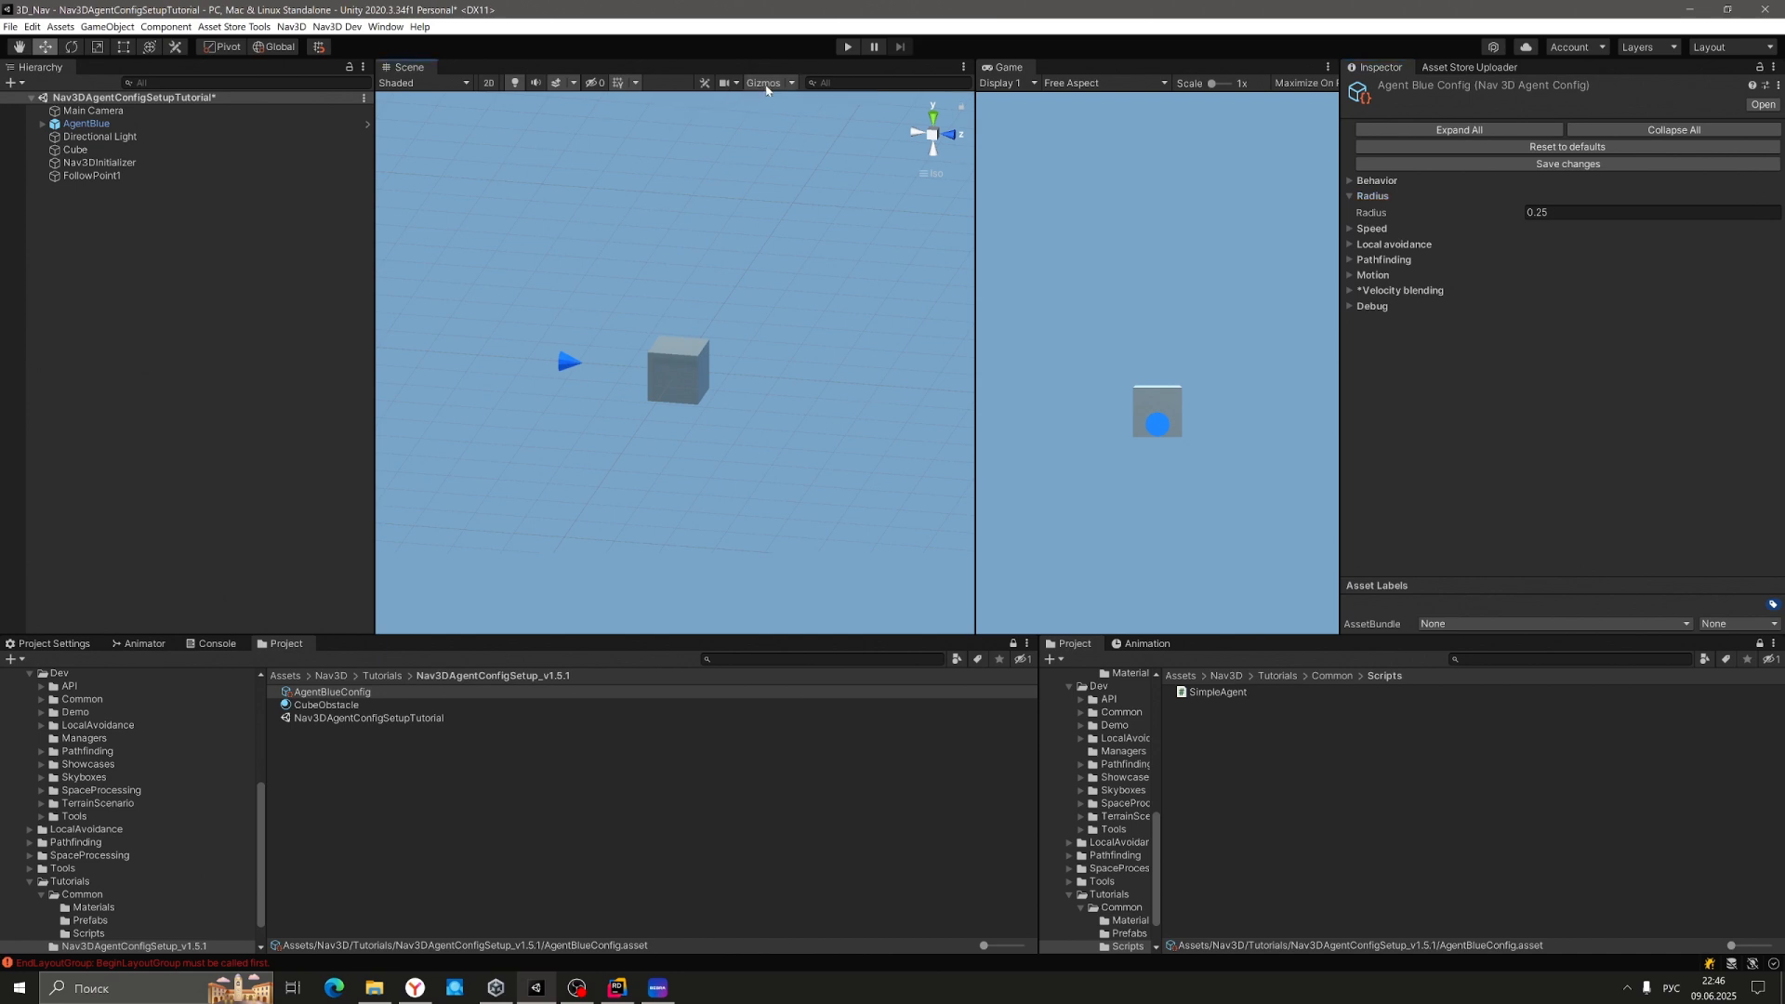
{"action": "left_click", "coordinate": [98, 125]}
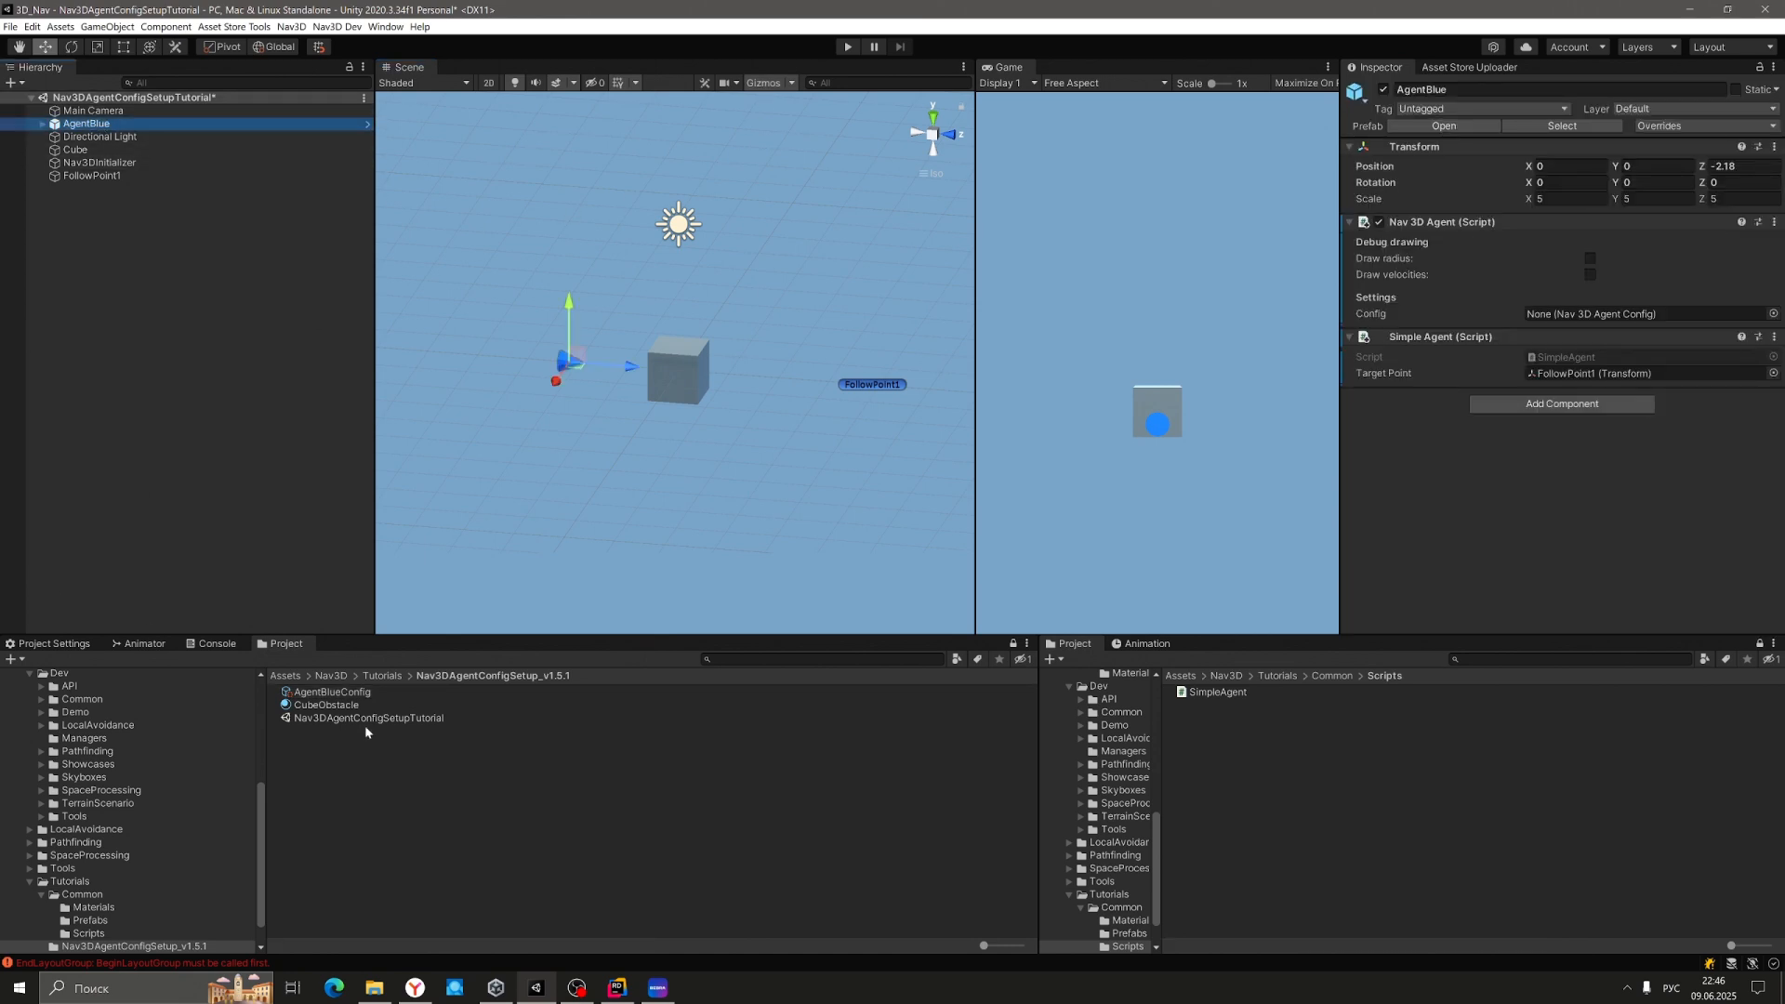
Assign AgentBlueConfig to AgentBlue's Nav 3D Agent, turn on Draw radius, then reselect the config asset.
{"action": "mouse_move", "coordinate": [332, 693]}
{"action": "left_mouse_down"}
{"action": "mouse_move", "coordinate": [1588, 346]}
{"action": "mouse_move", "coordinate": [1617, 321]}
{"action": "left_mouse_up"}
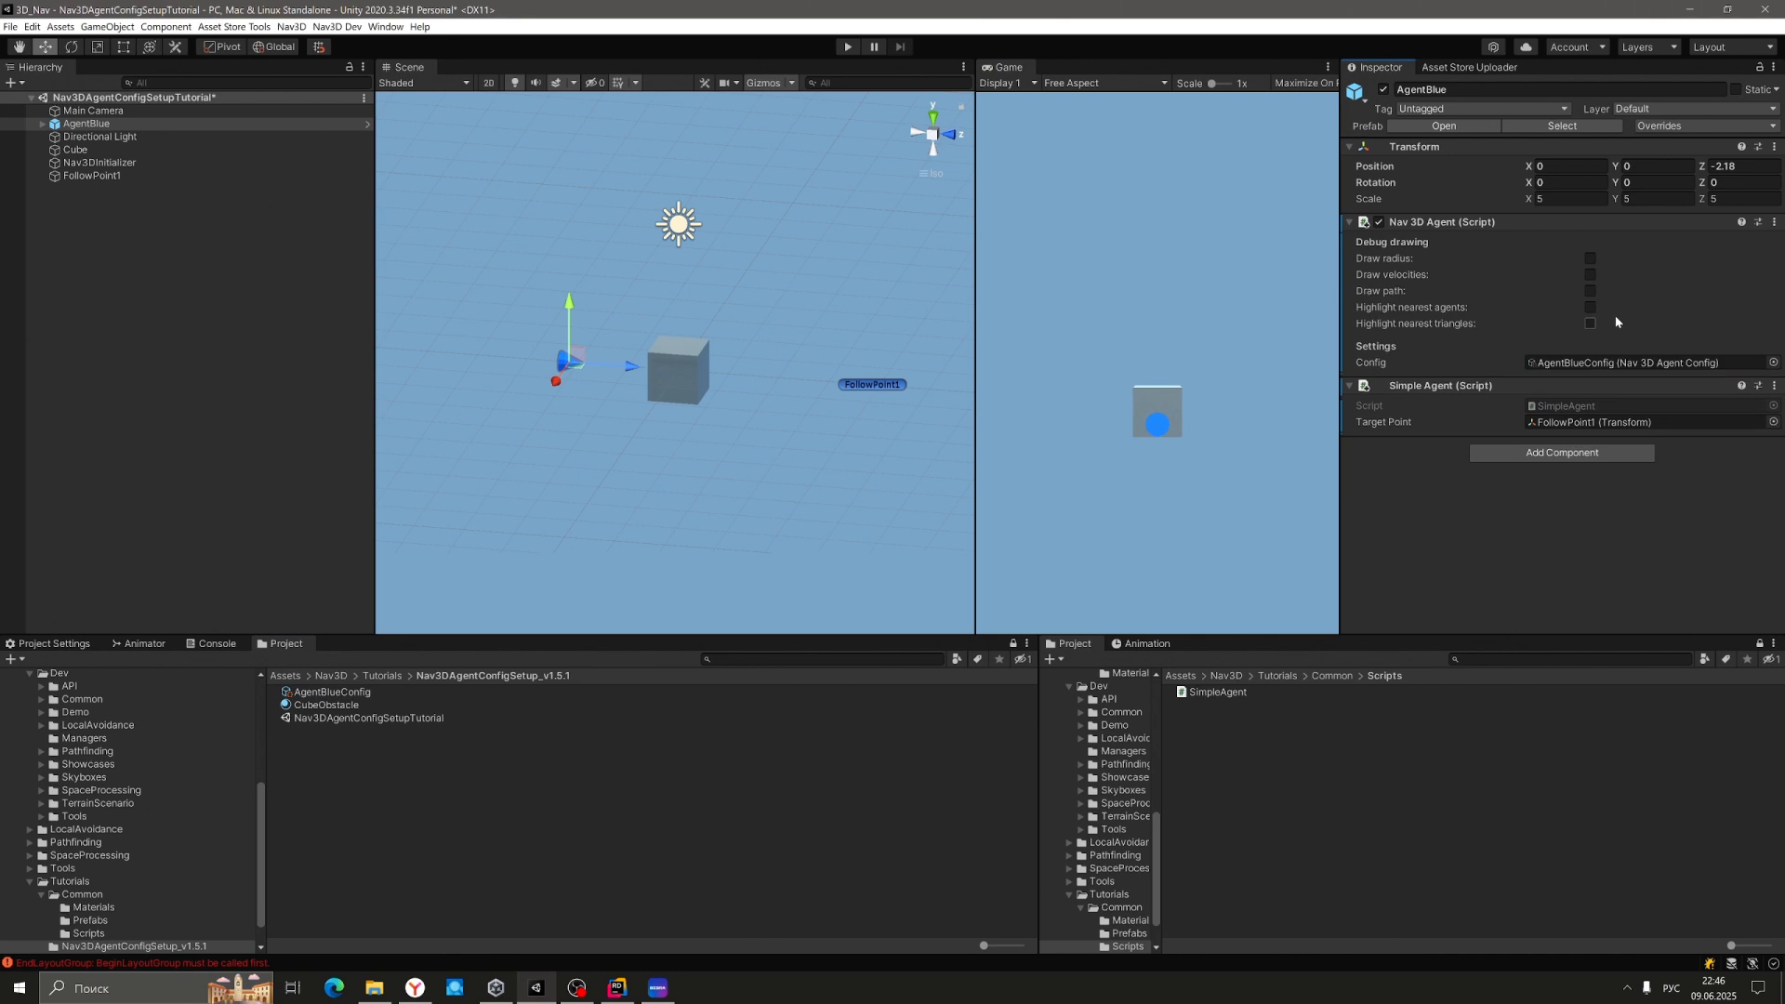
{"action": "left_click", "coordinate": [1590, 259]}
{"action": "left_click_drag", "start_coordinate": [650, 298], "coordinate": [534, 454], "text": "alt"}
{"action": "scroll", "coordinate": [534, 453], "scroll_direction": "up", "scroll_amount": 10}
{"action": "middle_click_drag", "start_coordinate": [534, 452], "coordinate": [846, 416]}
{"action": "scroll", "coordinate": [846, 421], "scroll_direction": "up", "scroll_amount": 3}
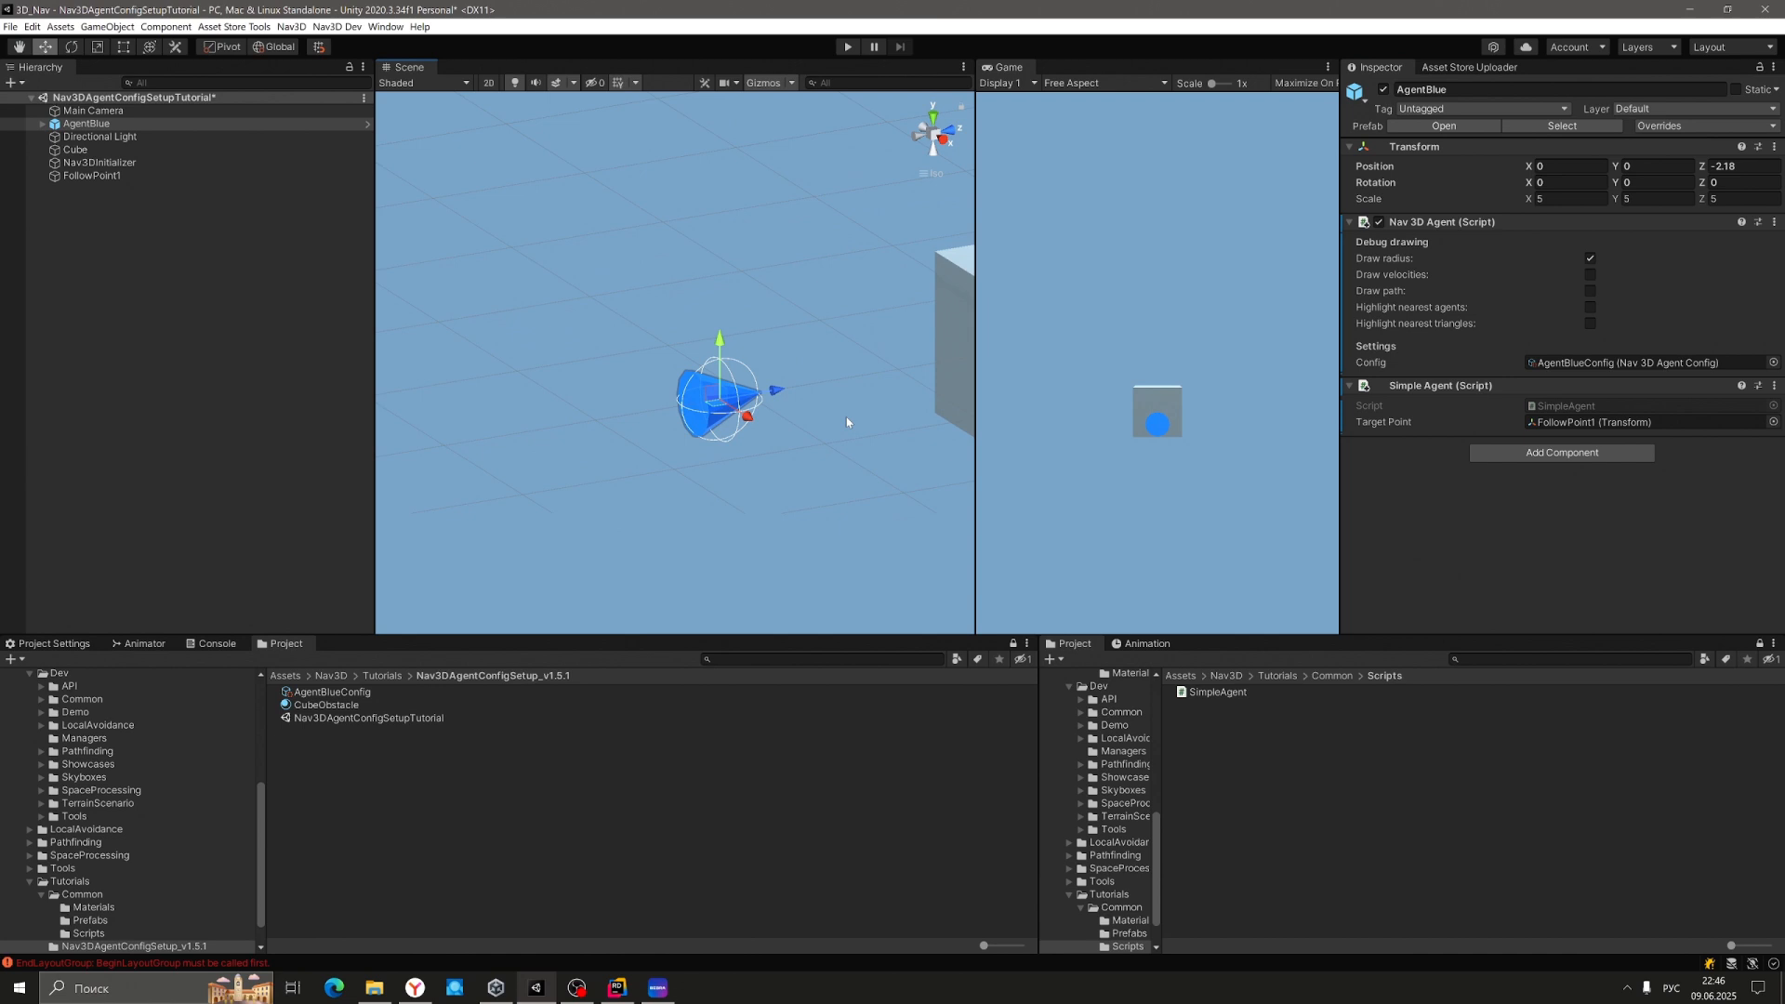
{"action": "left_click_drag", "start_coordinate": [846, 417], "coordinate": [661, 381], "text": "alt"}
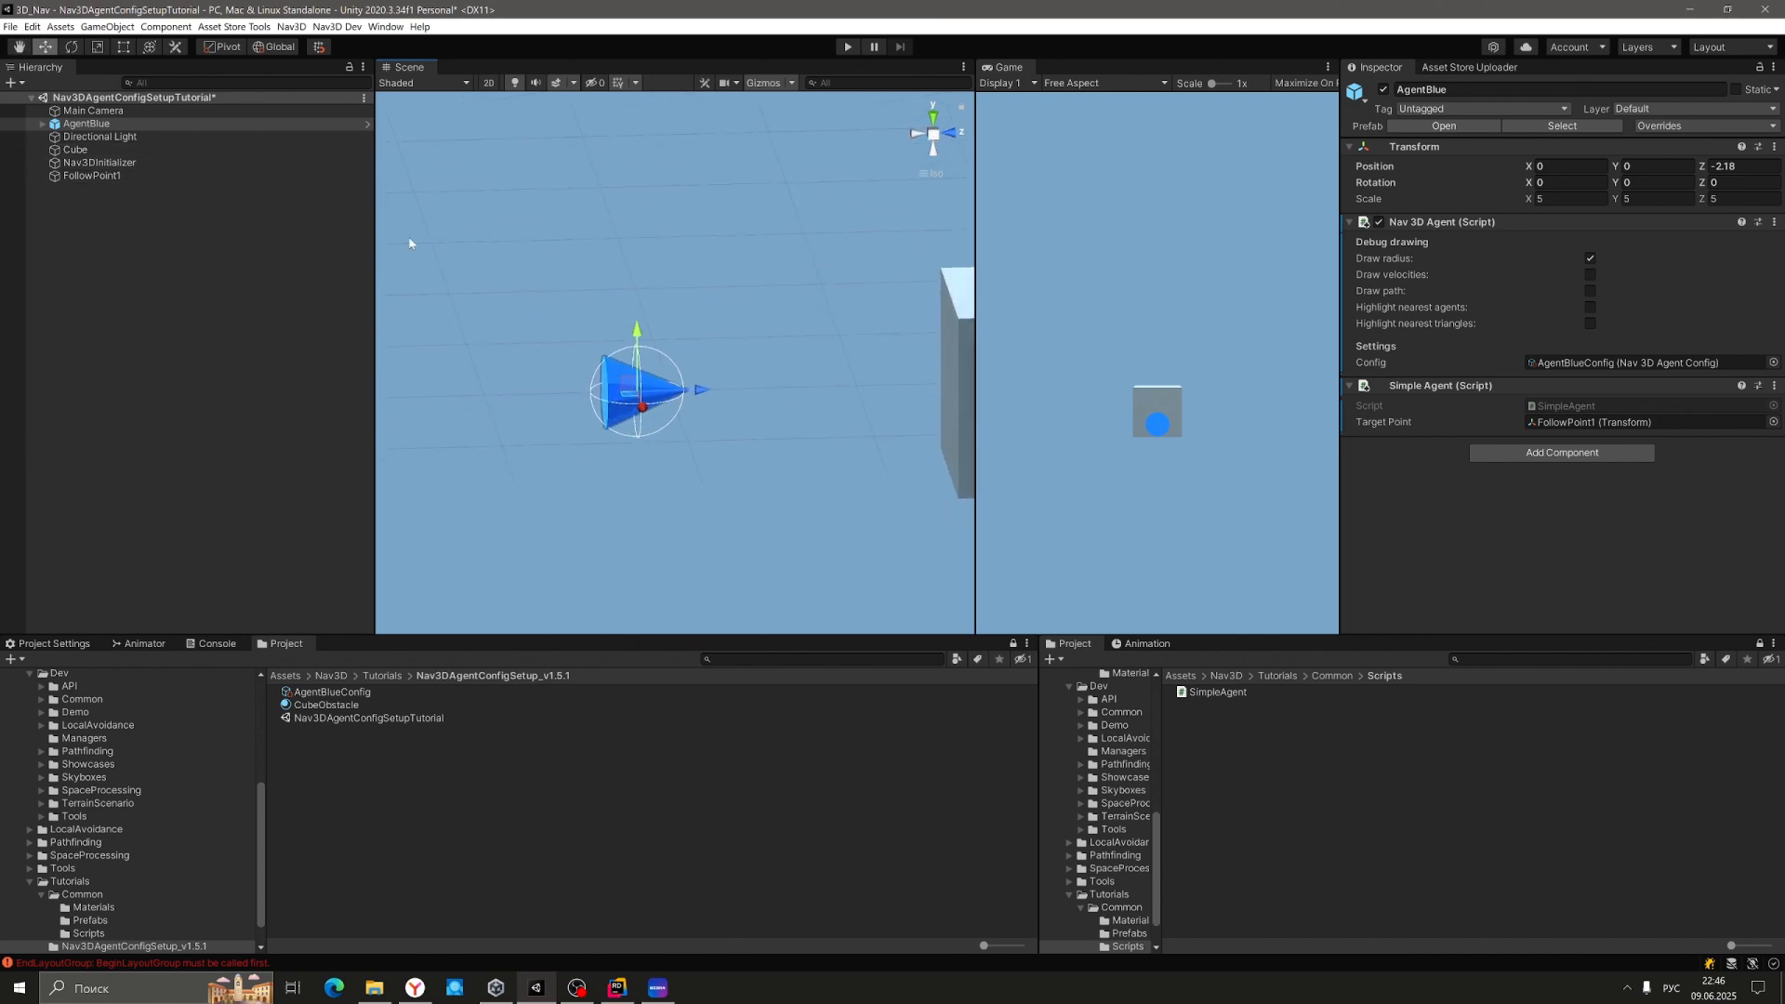
{"action": "left_click", "coordinate": [335, 692]}
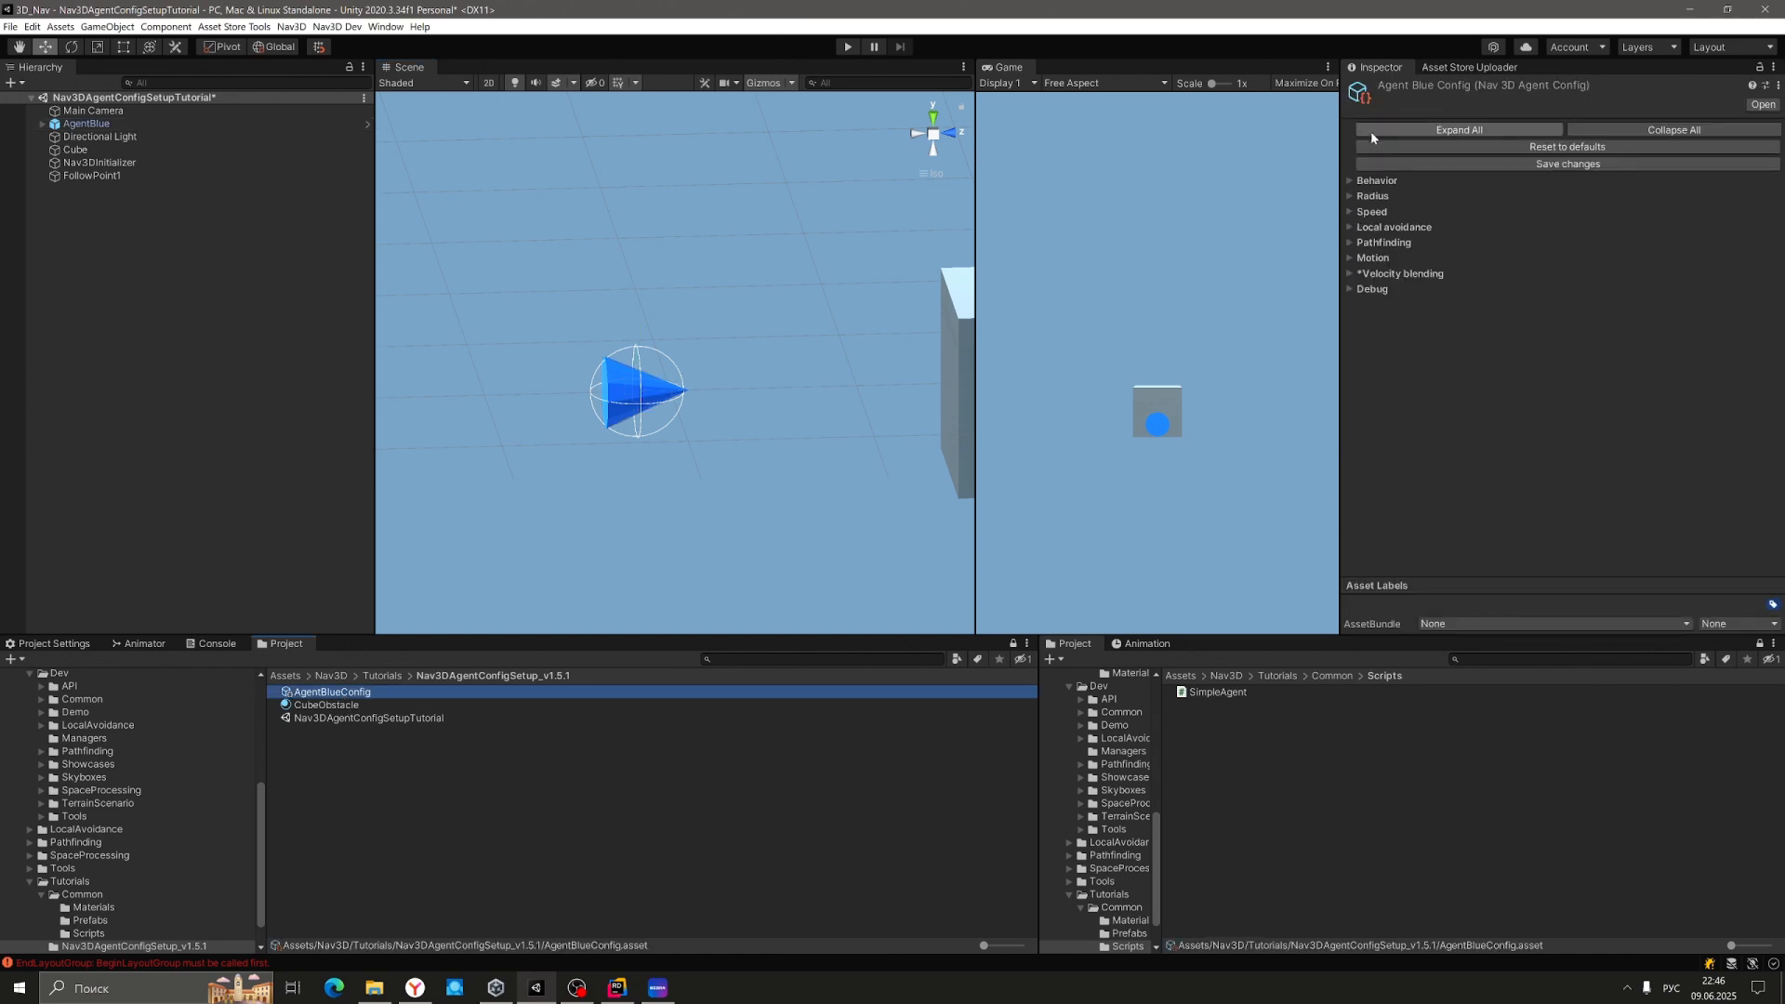
Expand AgentBlueConfig's Radius settings and frame the agent's radius sphere in the Scene view.
{"action": "left_click", "coordinate": [1350, 197]}
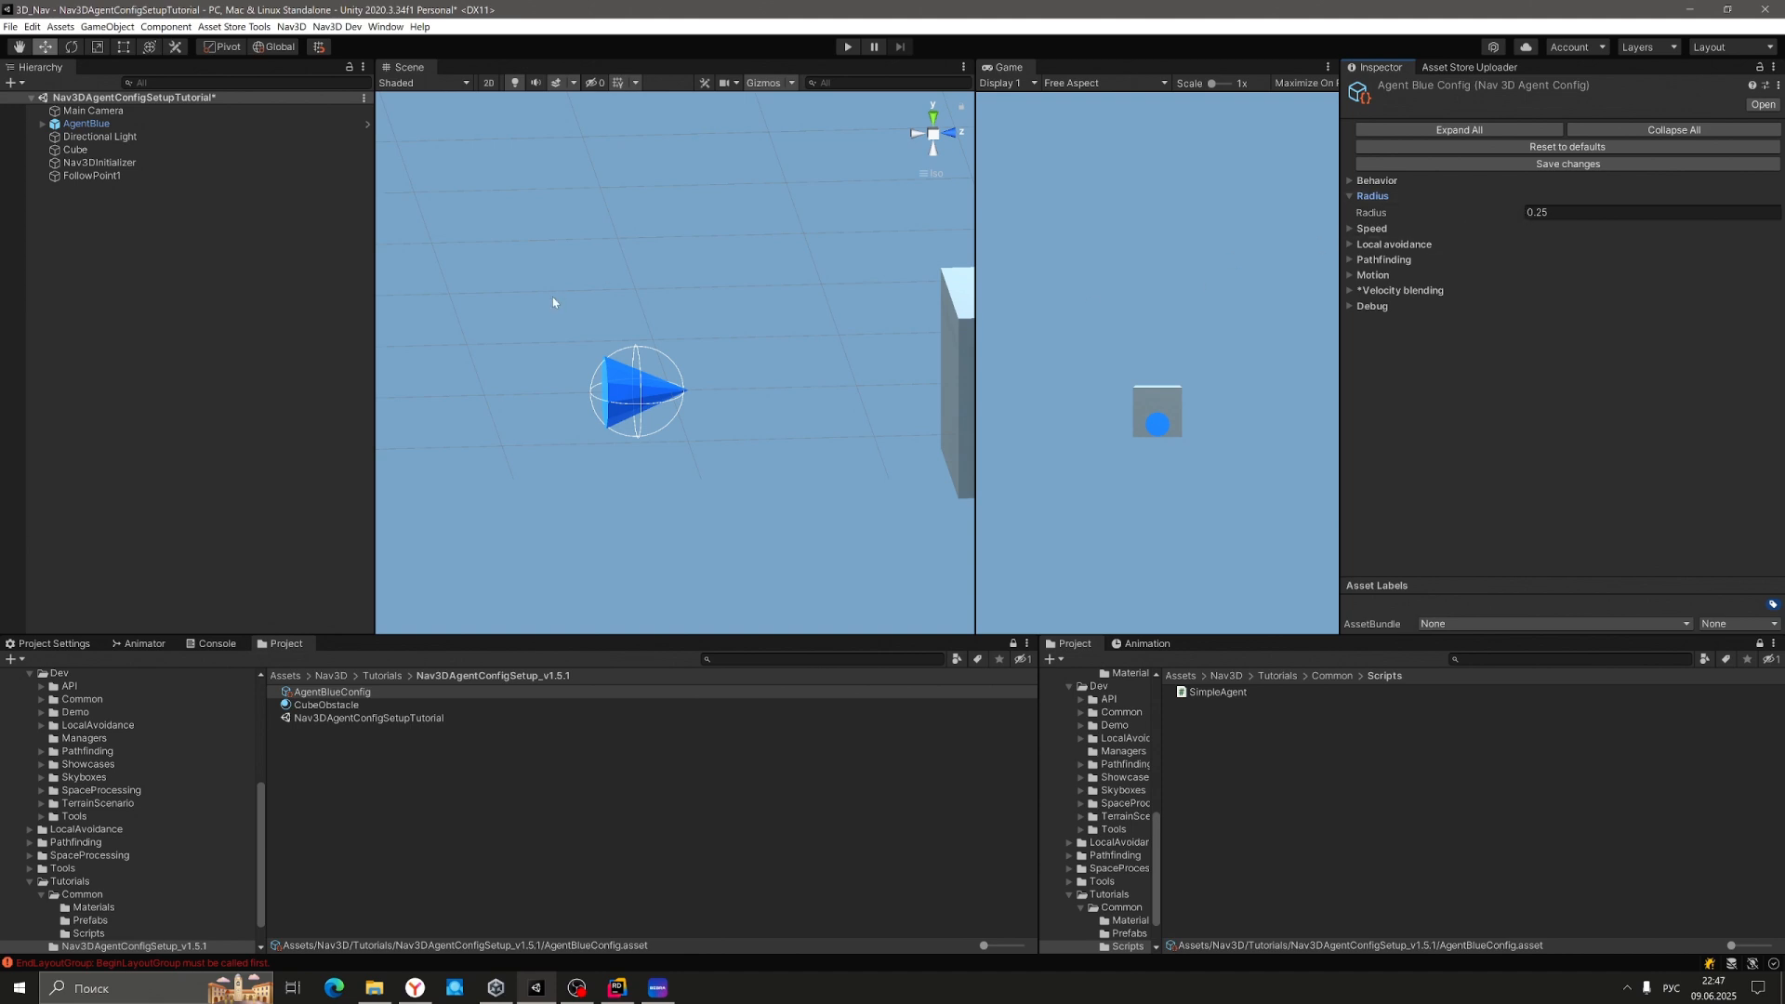
{"action": "key", "text": "q"}
{"action": "left_click_drag", "start_coordinate": [689, 446], "coordinate": [683, 387]}
{"action": "middle_click_drag", "start_coordinate": [682, 386], "coordinate": [860, 465]}
{"action": "right_click_drag", "start_coordinate": [777, 343], "coordinate": [930, 446]}
{"action": "middle_click_drag", "start_coordinate": [920, 444], "coordinate": [788, 441]}
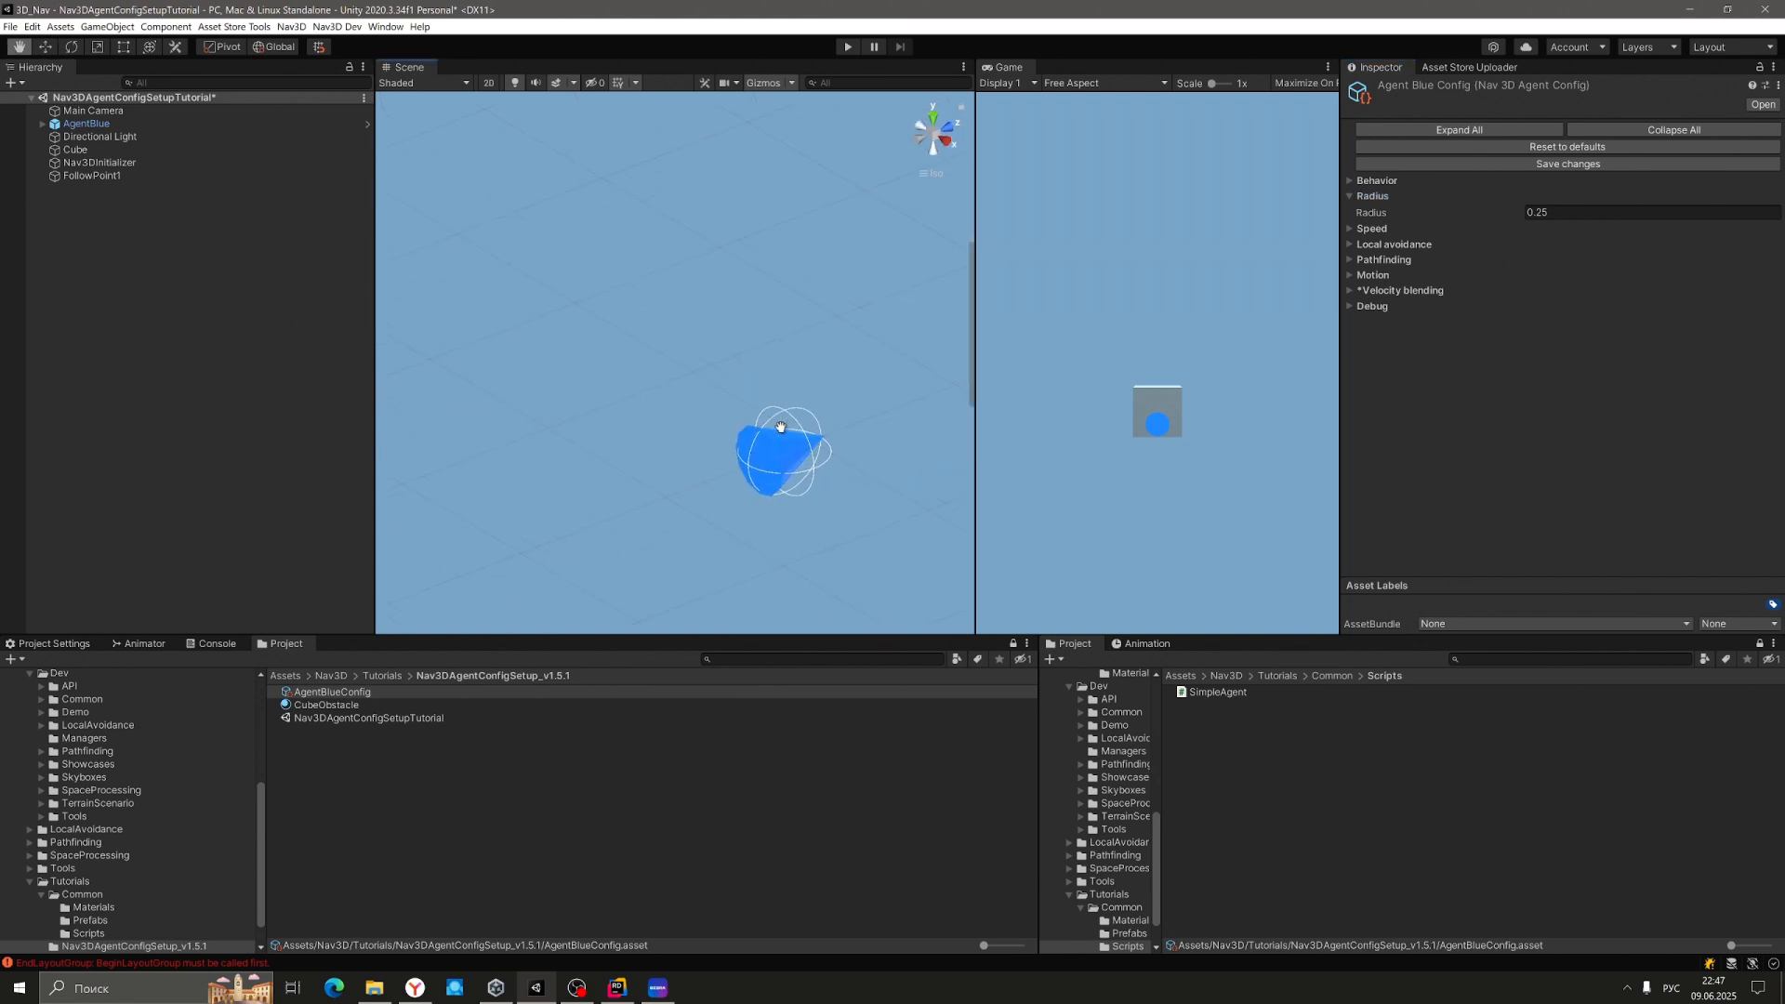
Change the Radius value from 0.25 to 0.35.
{"action": "left_click", "coordinate": [1524, 212]}
{"action": "type", "text": "0.4"}
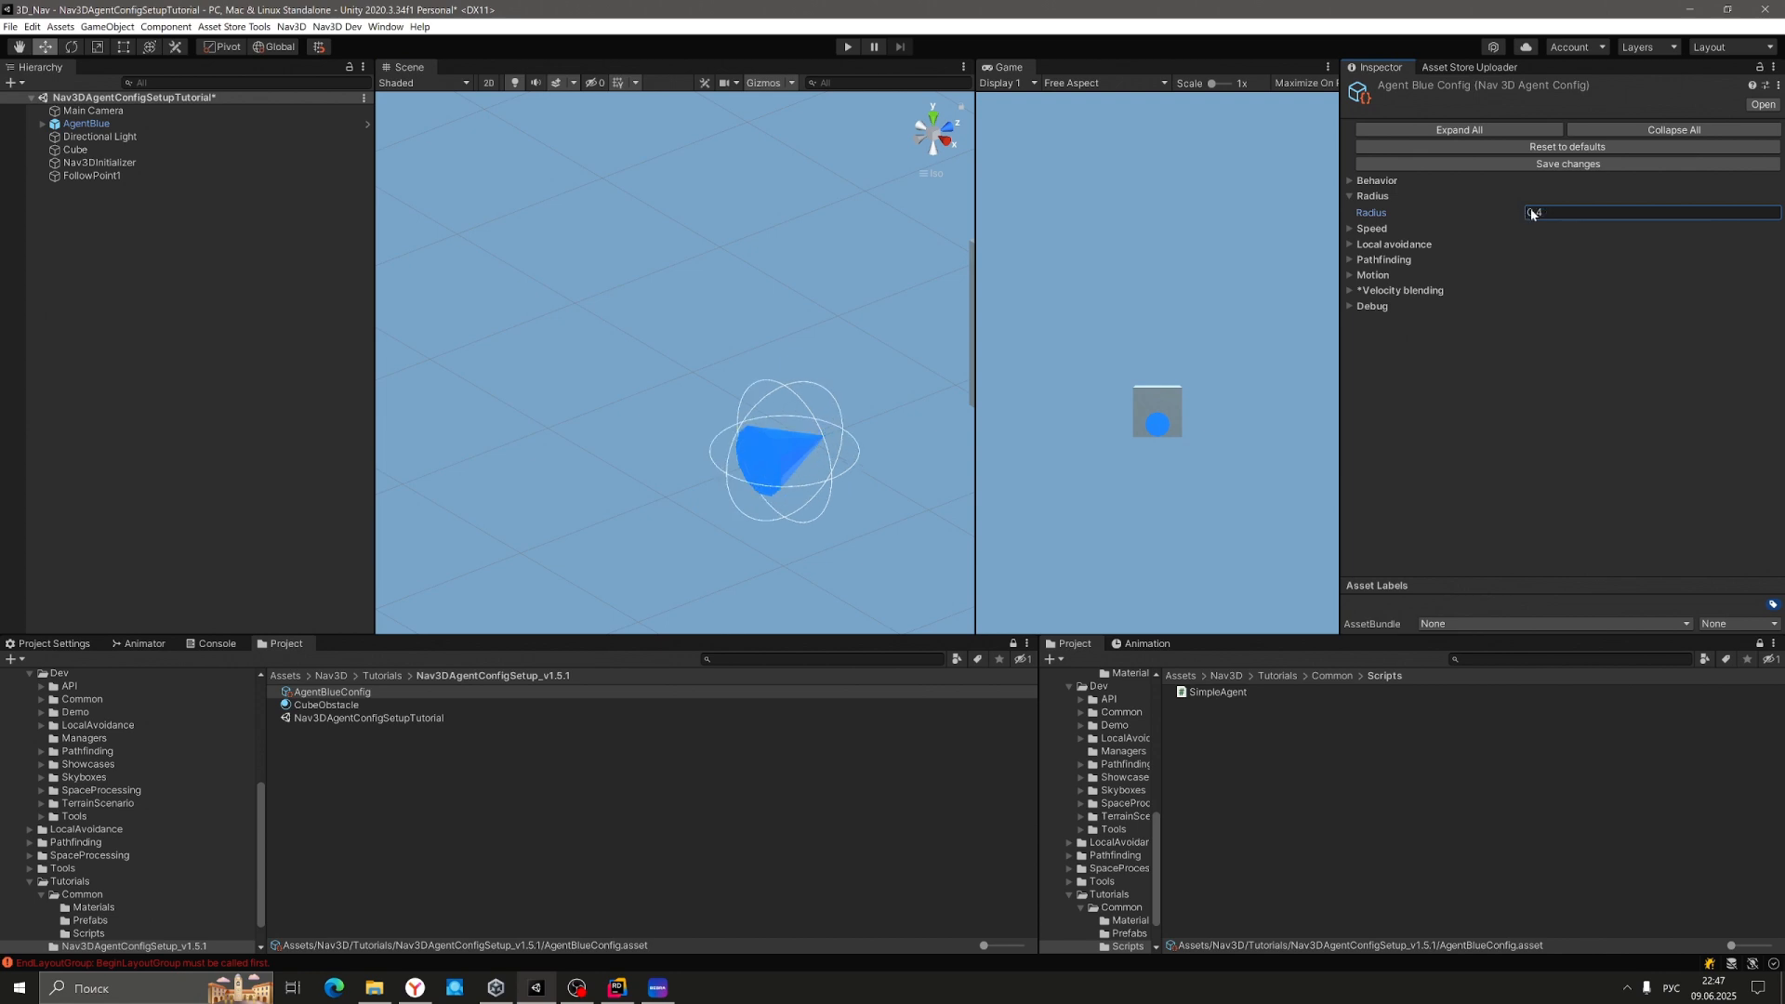
{"action": "key", "text": "BackSpace"}
{"action": "type", "text": "37"}
{"action": "left_click_drag", "start_coordinate": [1541, 212], "coordinate": [1547, 213]}
{"action": "type", "text": "5"}
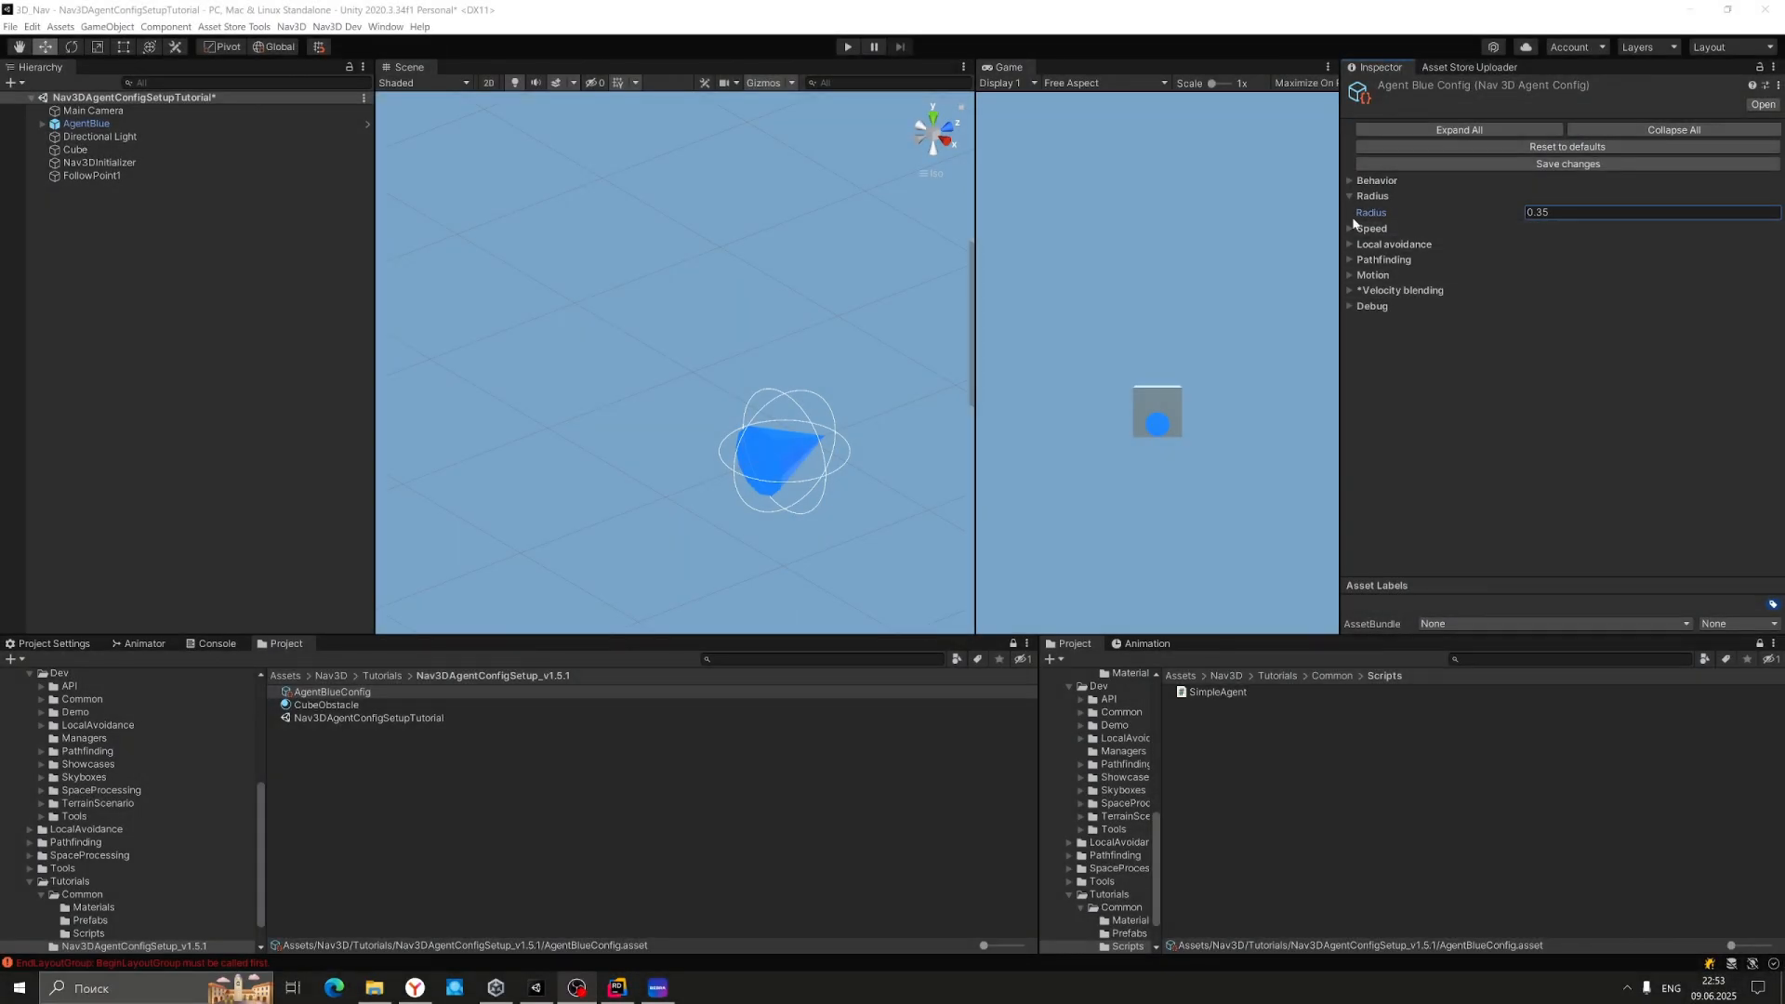
{"action": "left_click", "coordinate": [1349, 229]}
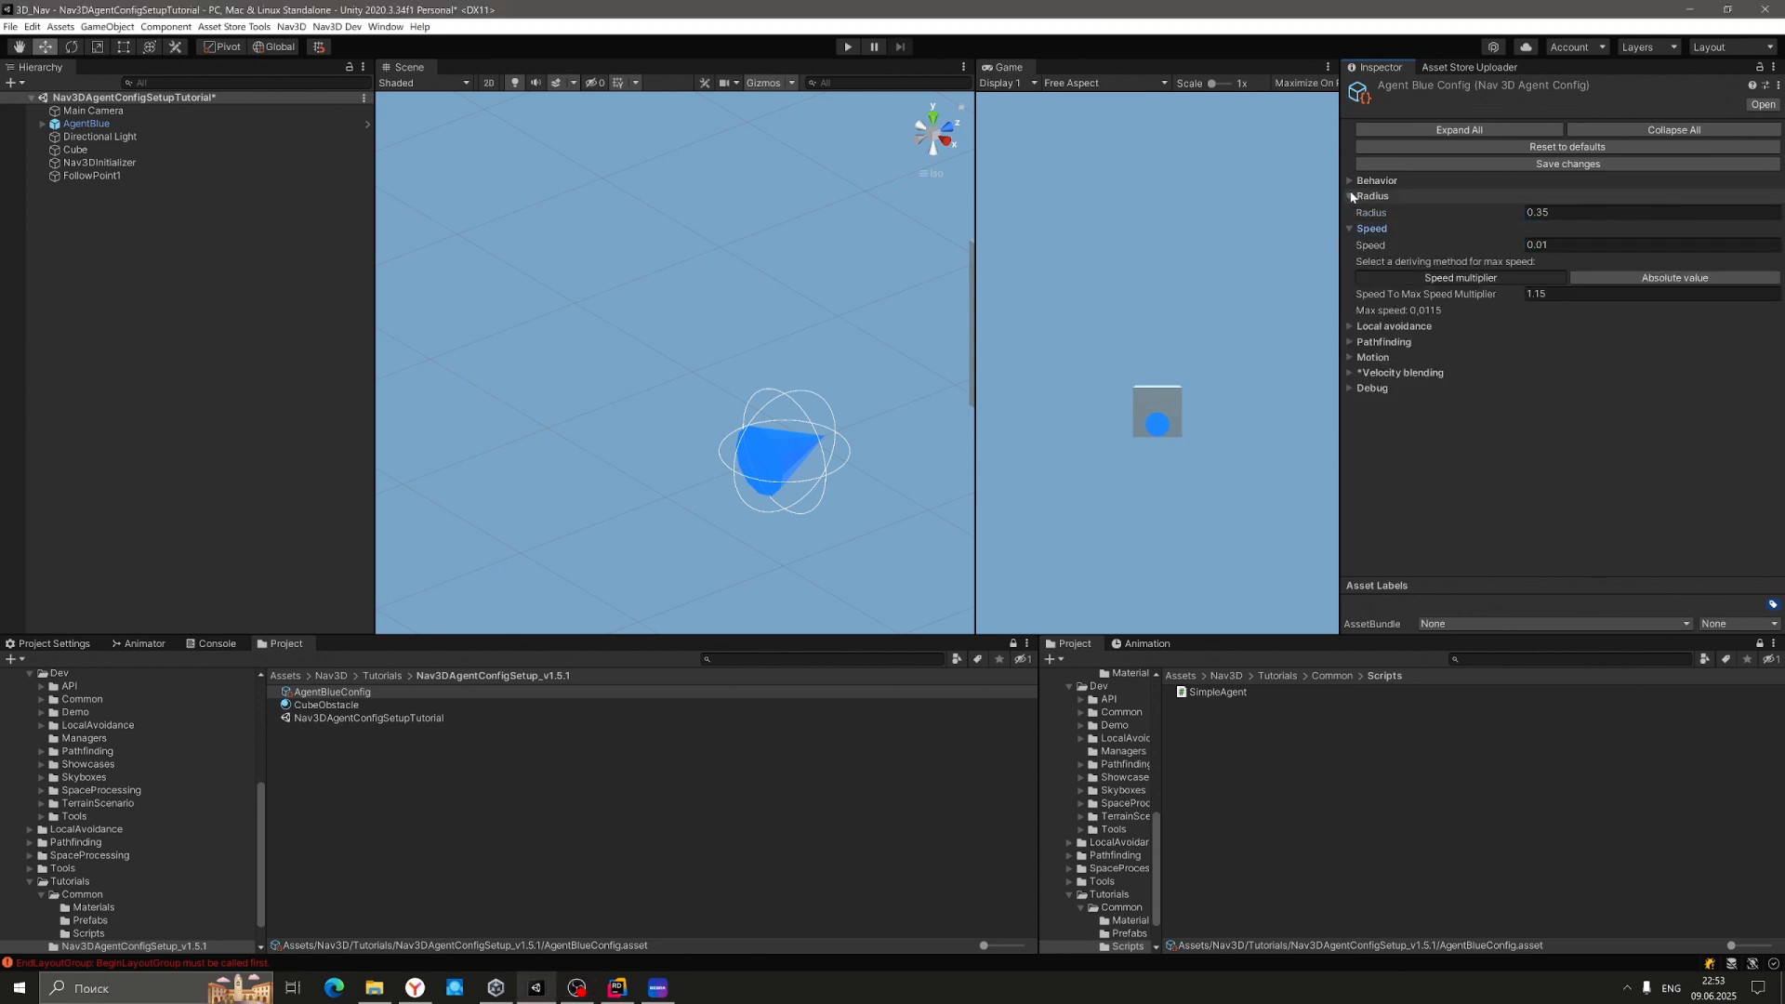
{"action": "left_click", "coordinate": [1354, 198]}
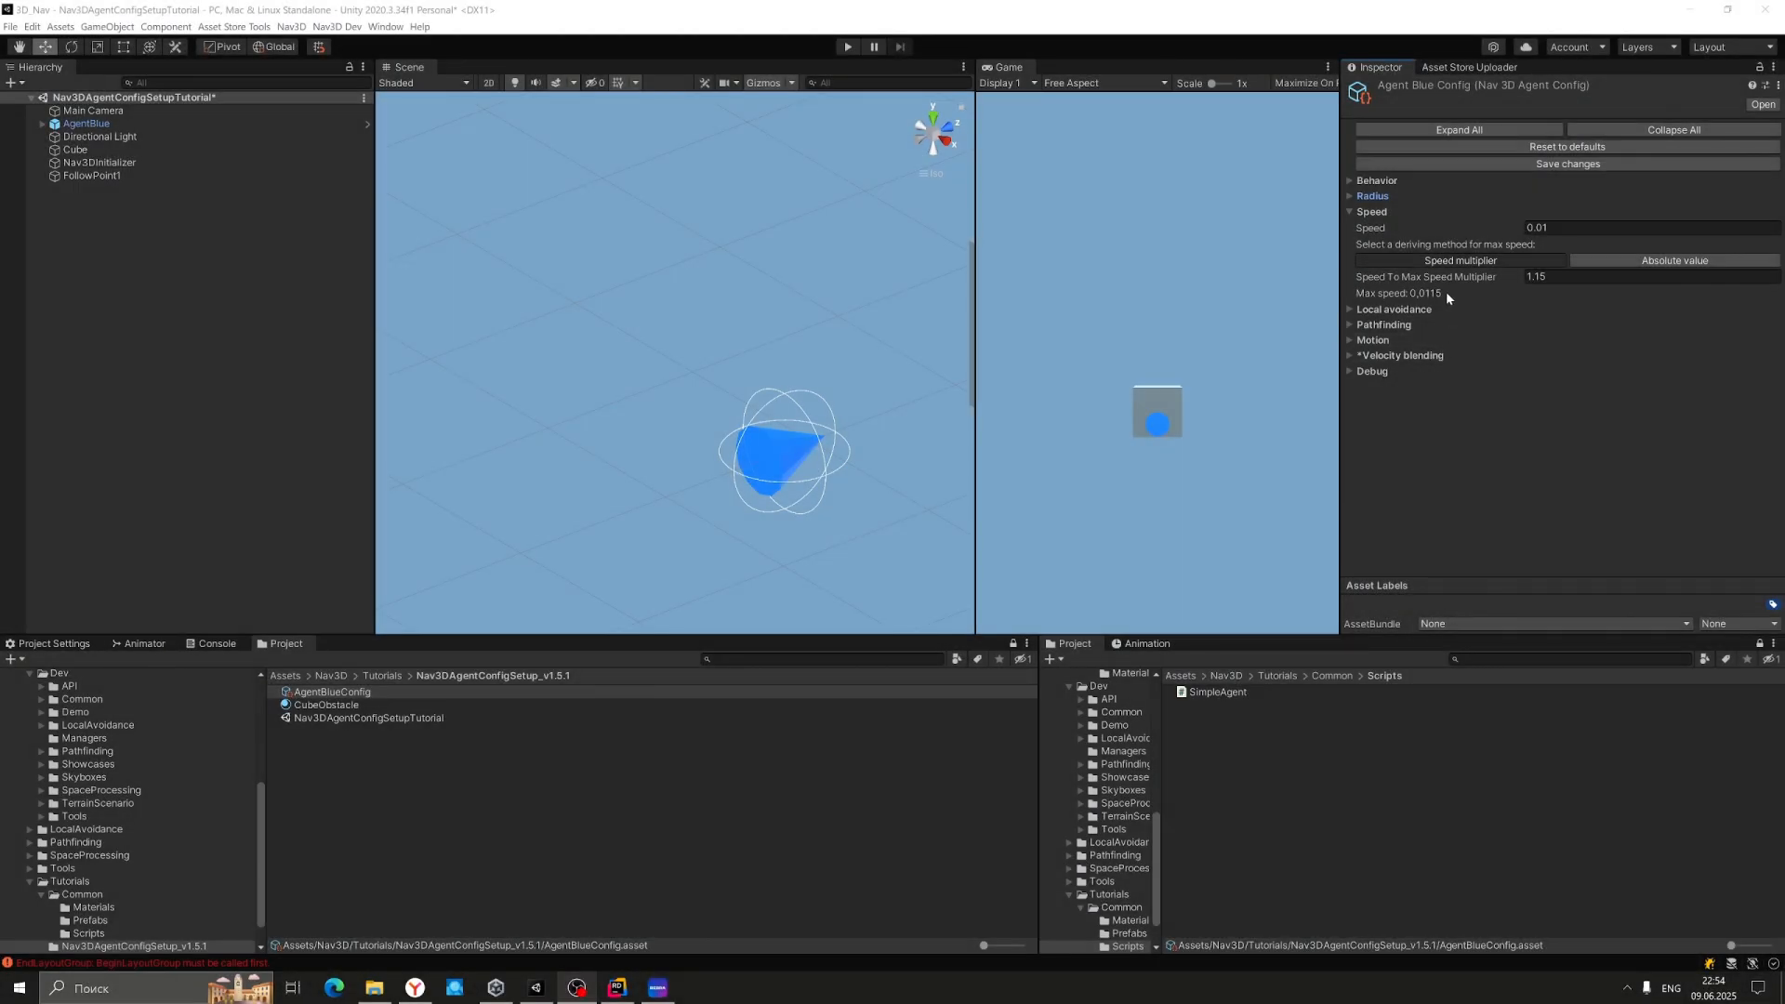
{"action": "left_click", "coordinate": [1601, 263]}
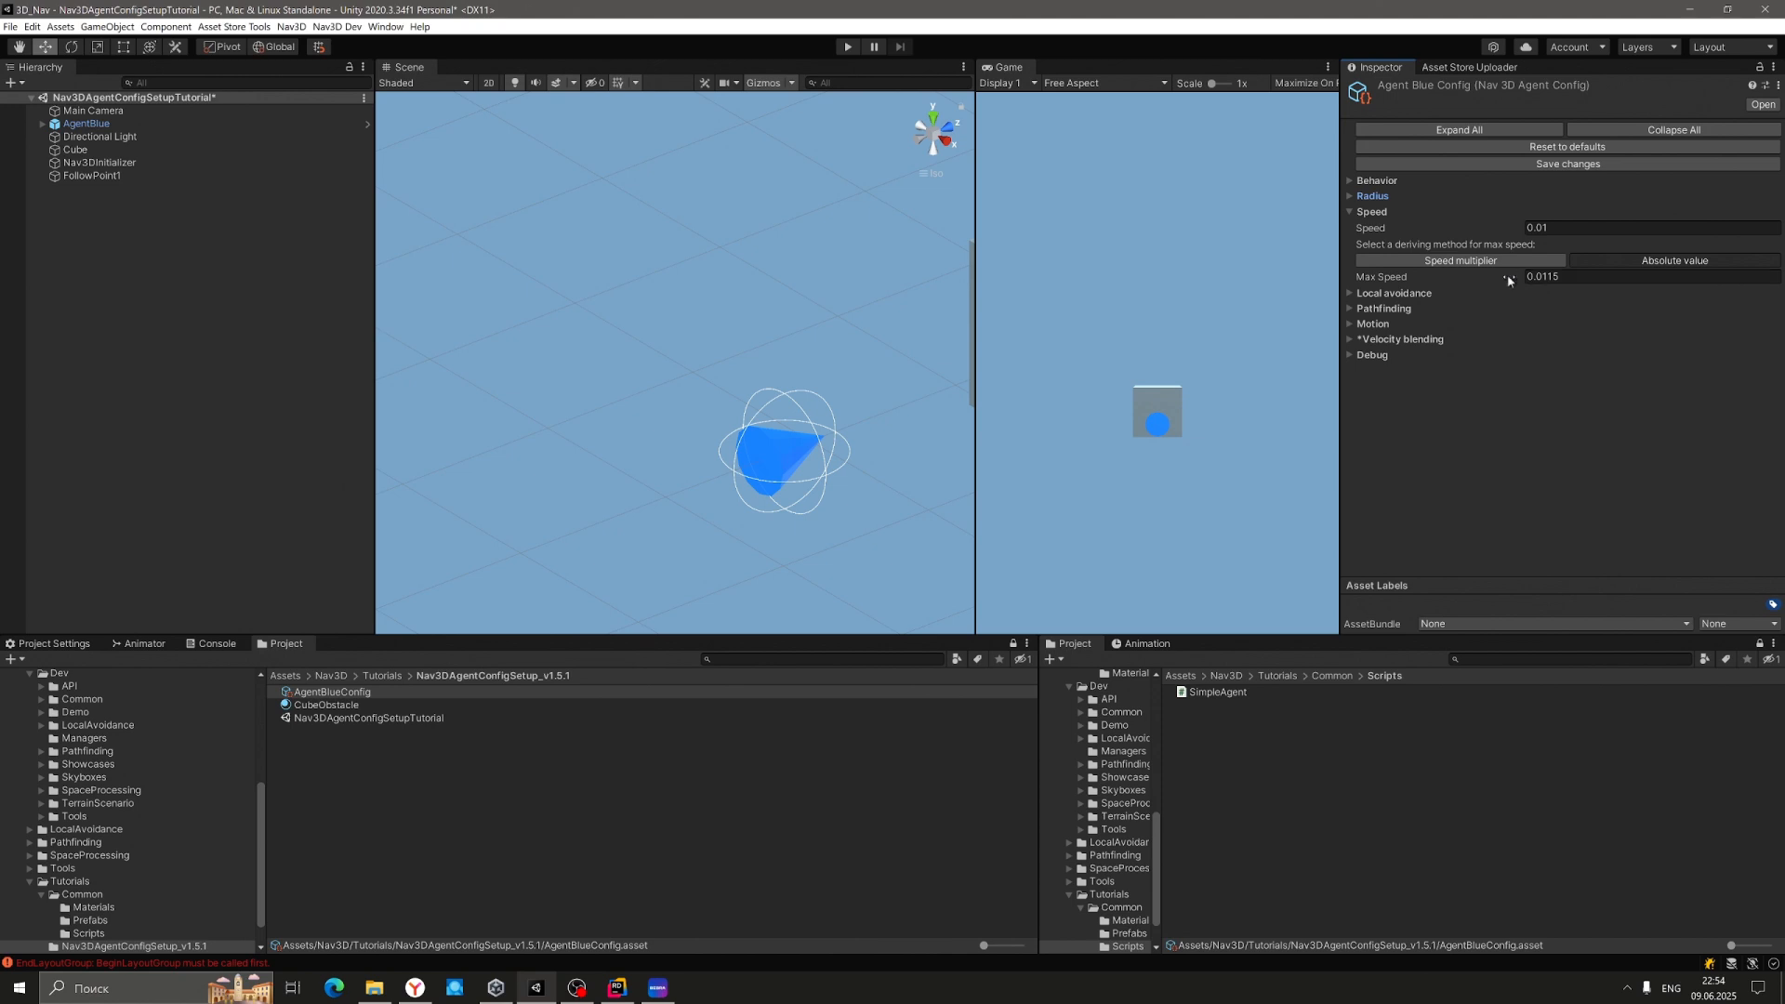
{"action": "left_click", "coordinate": [1471, 261]}
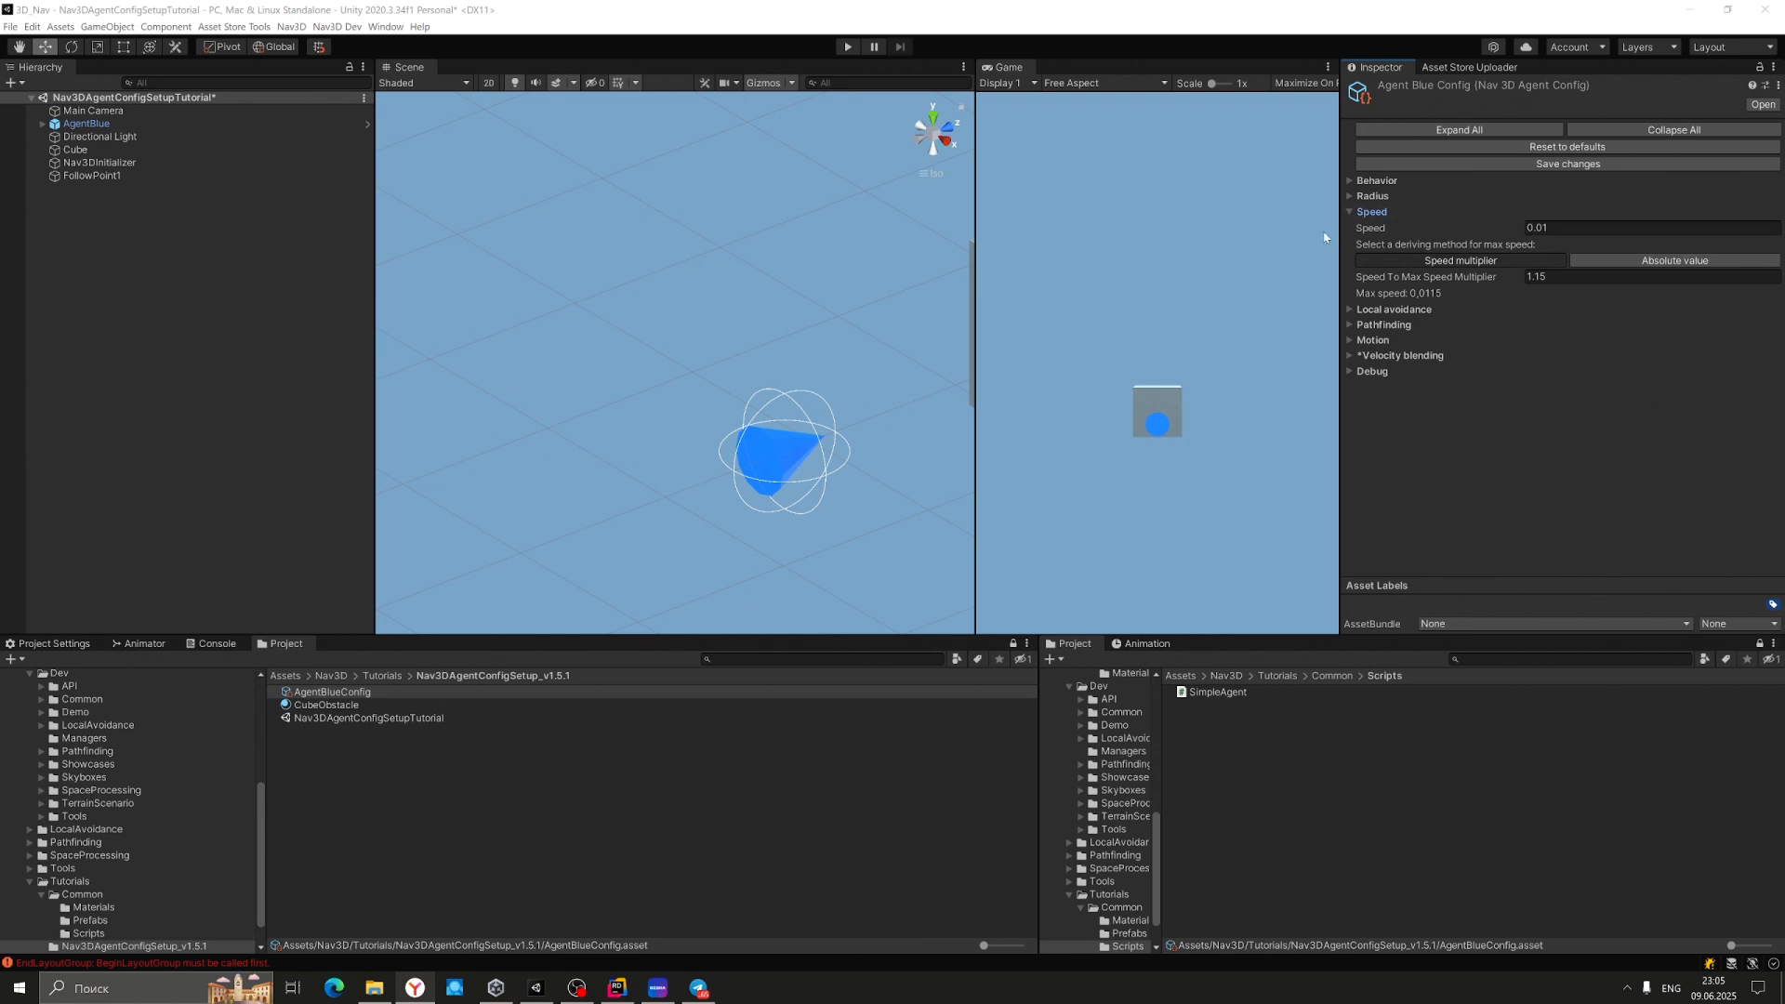
In Local avoidance, enable Agents considered number limit with Agents number 3.
{"action": "left_click", "coordinate": [1349, 213]}
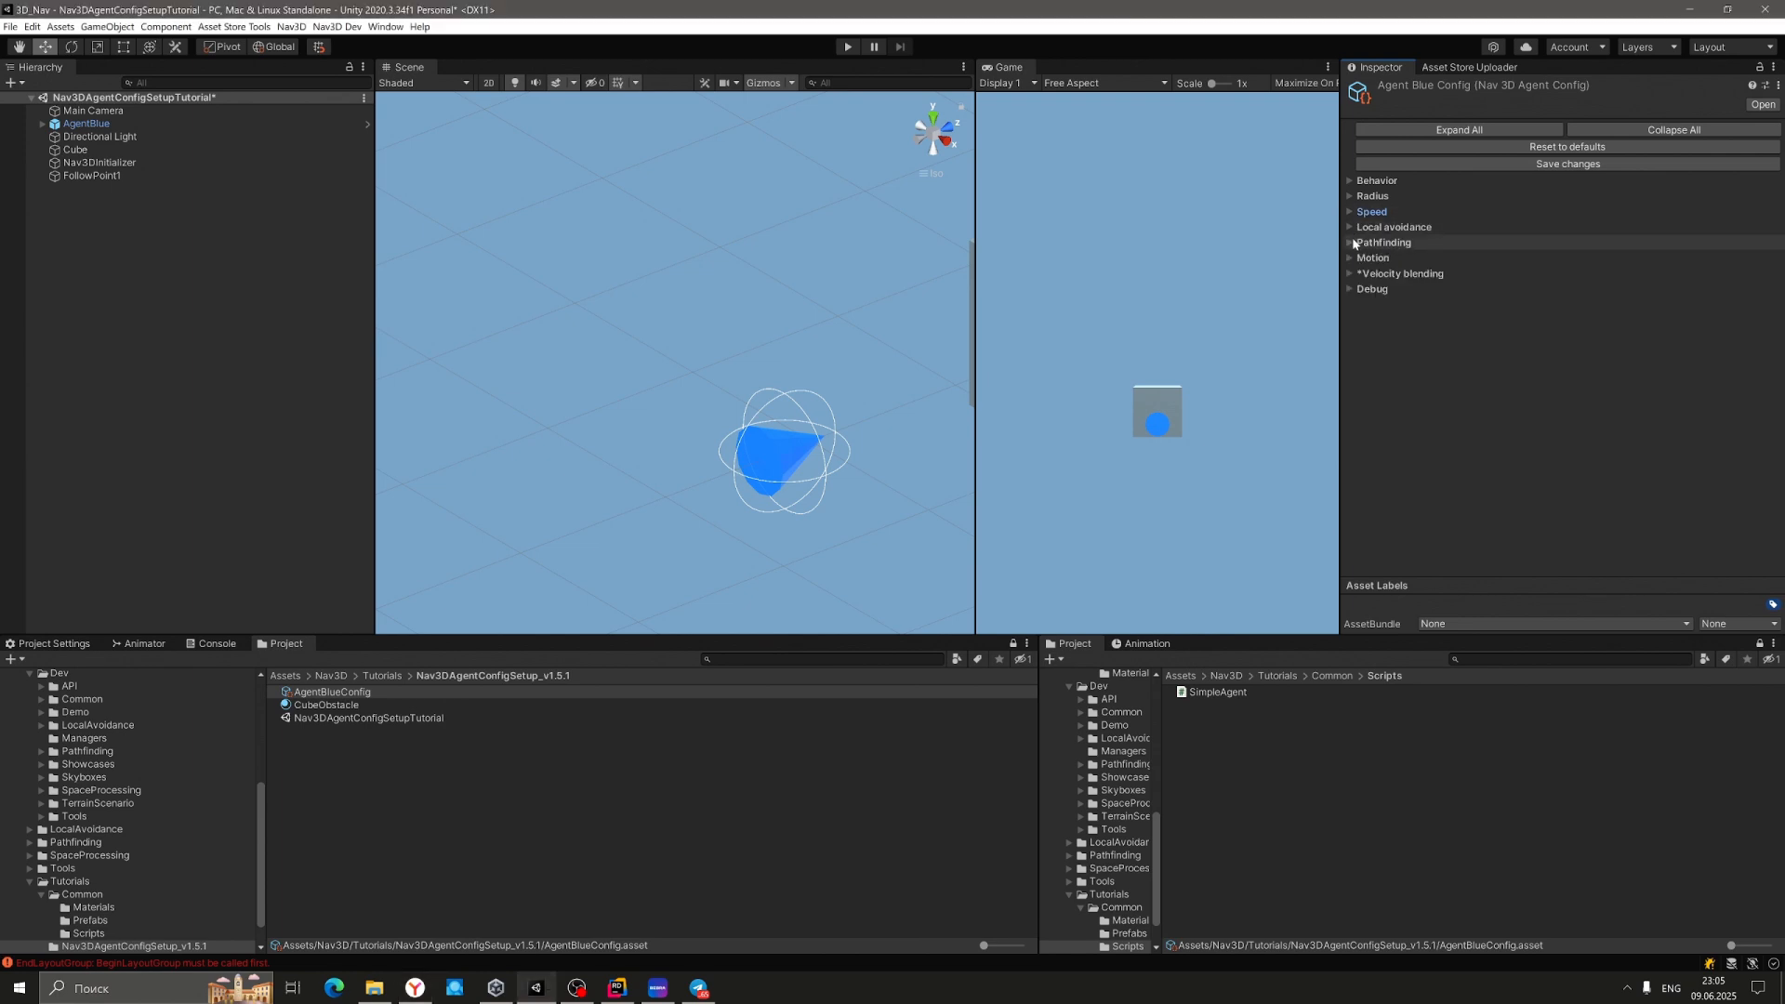
{"action": "left_click", "coordinate": [1351, 228]}
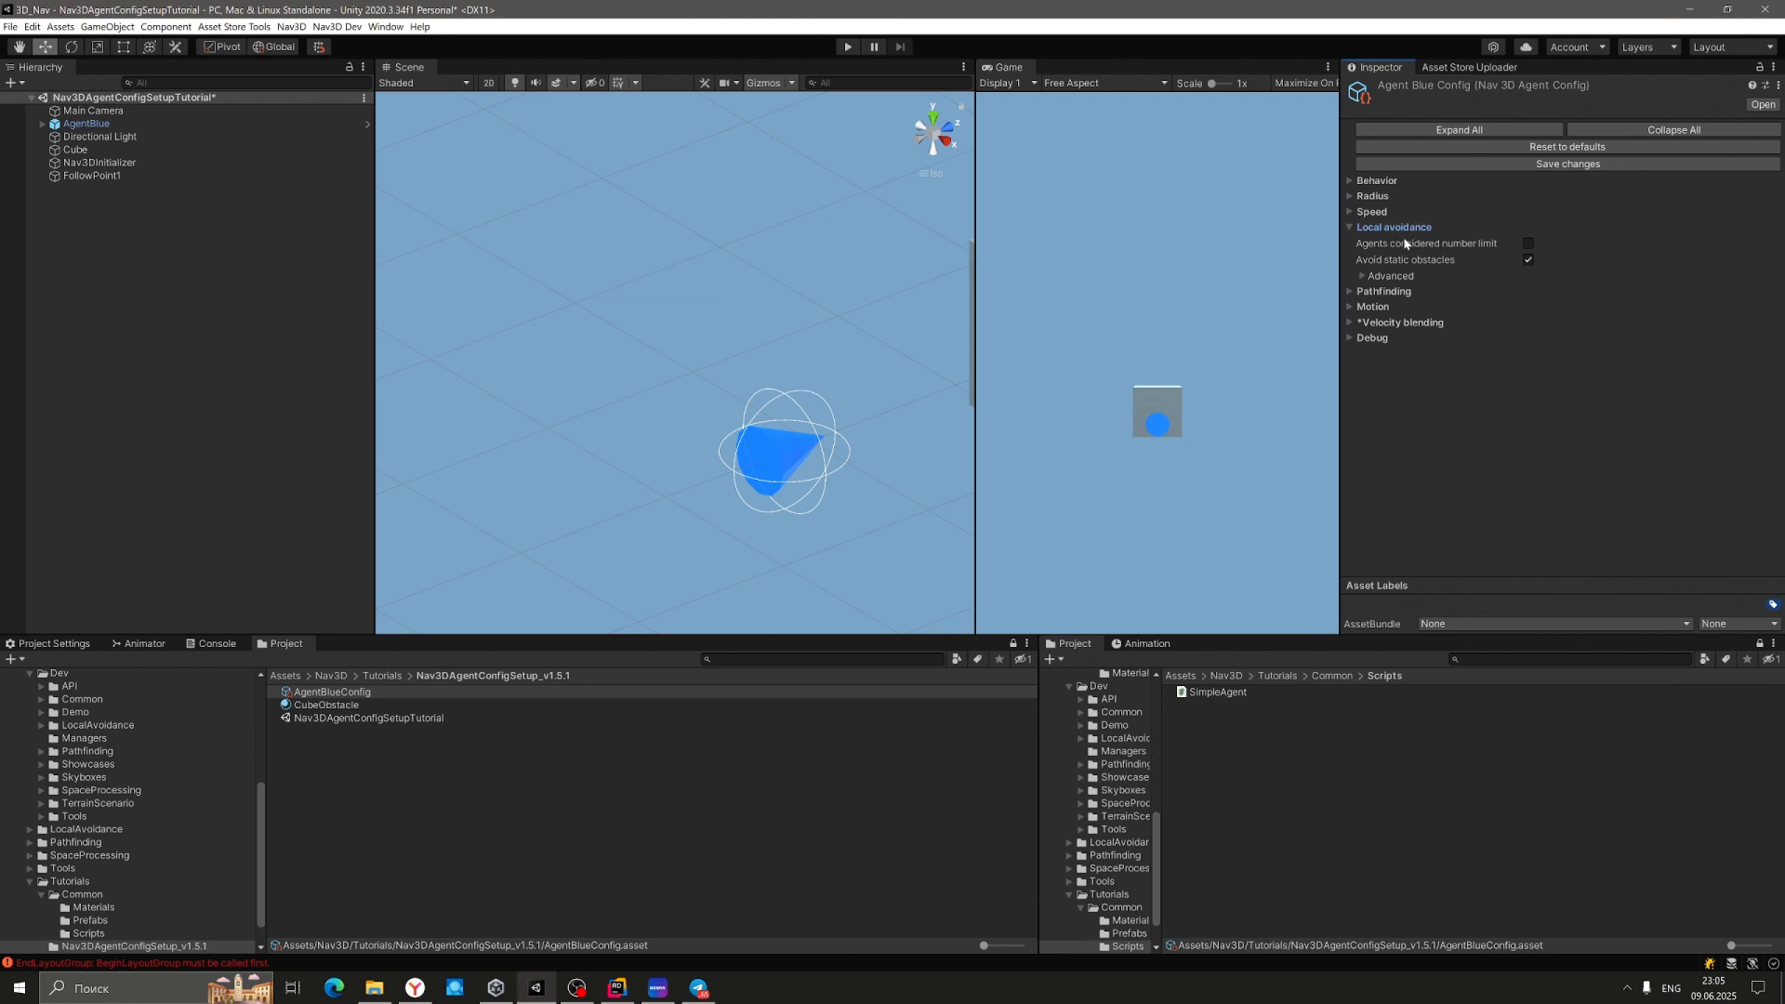
{"action": "left_click", "coordinate": [1527, 245]}
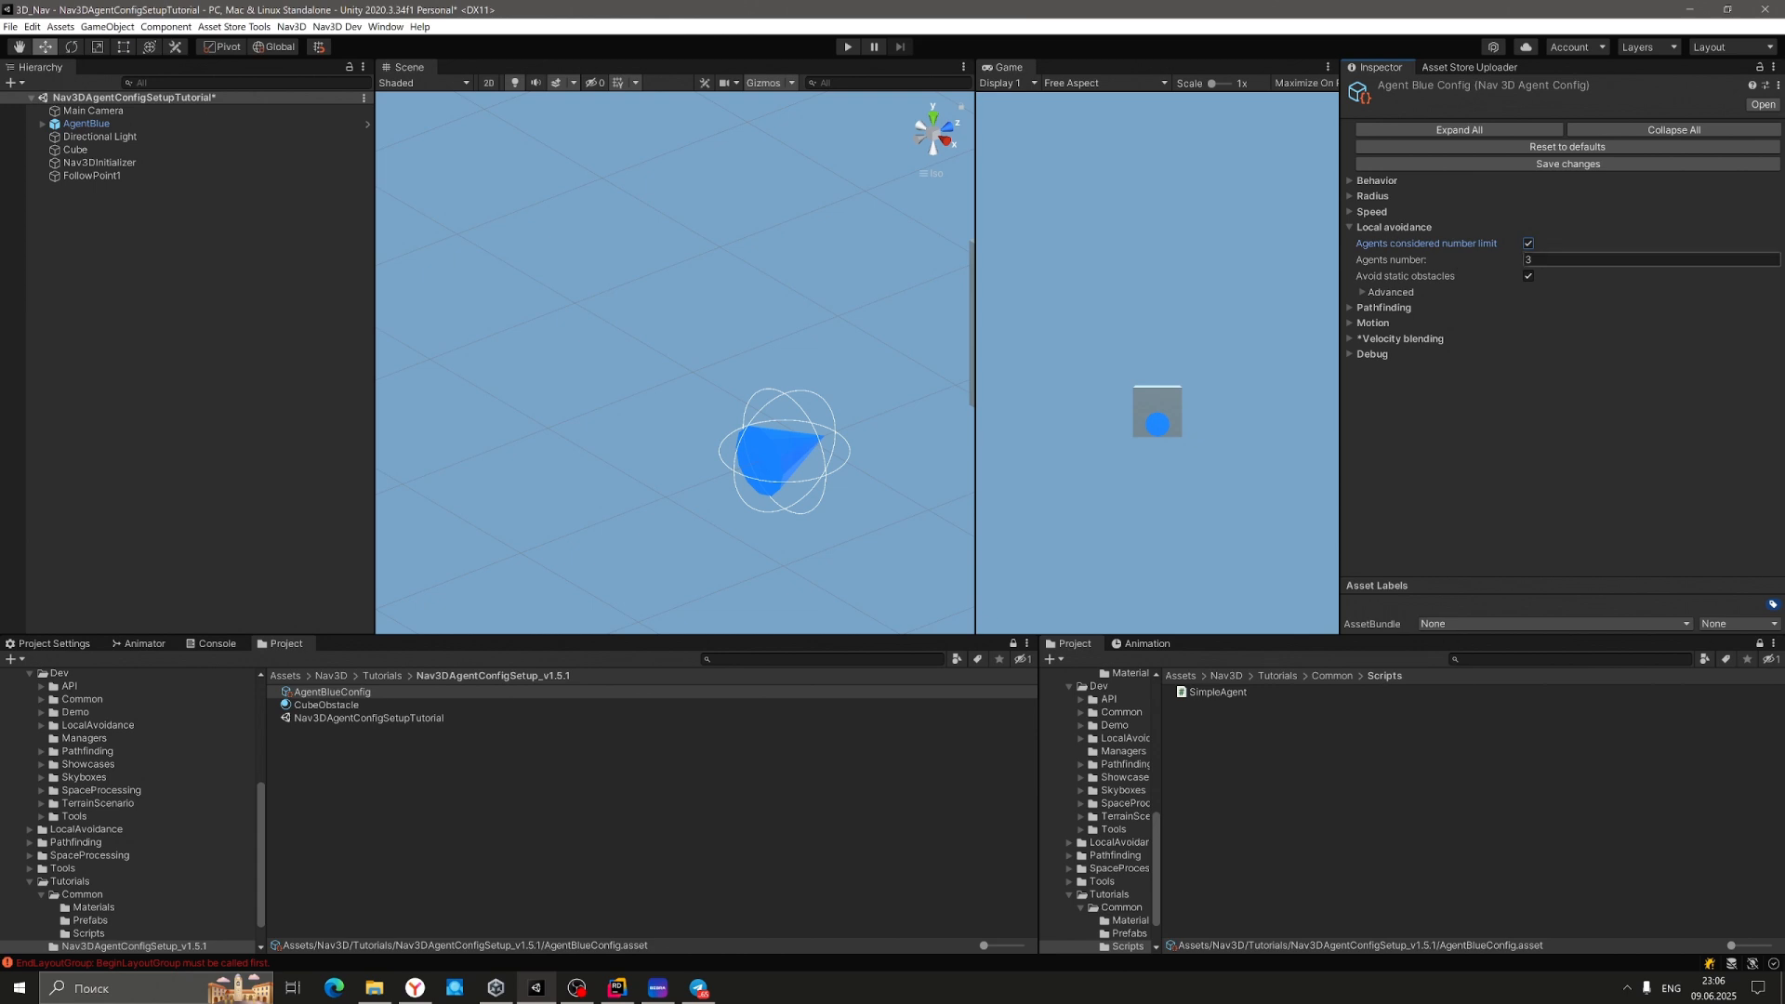
{"action": "left_click", "coordinate": [1551, 260]}
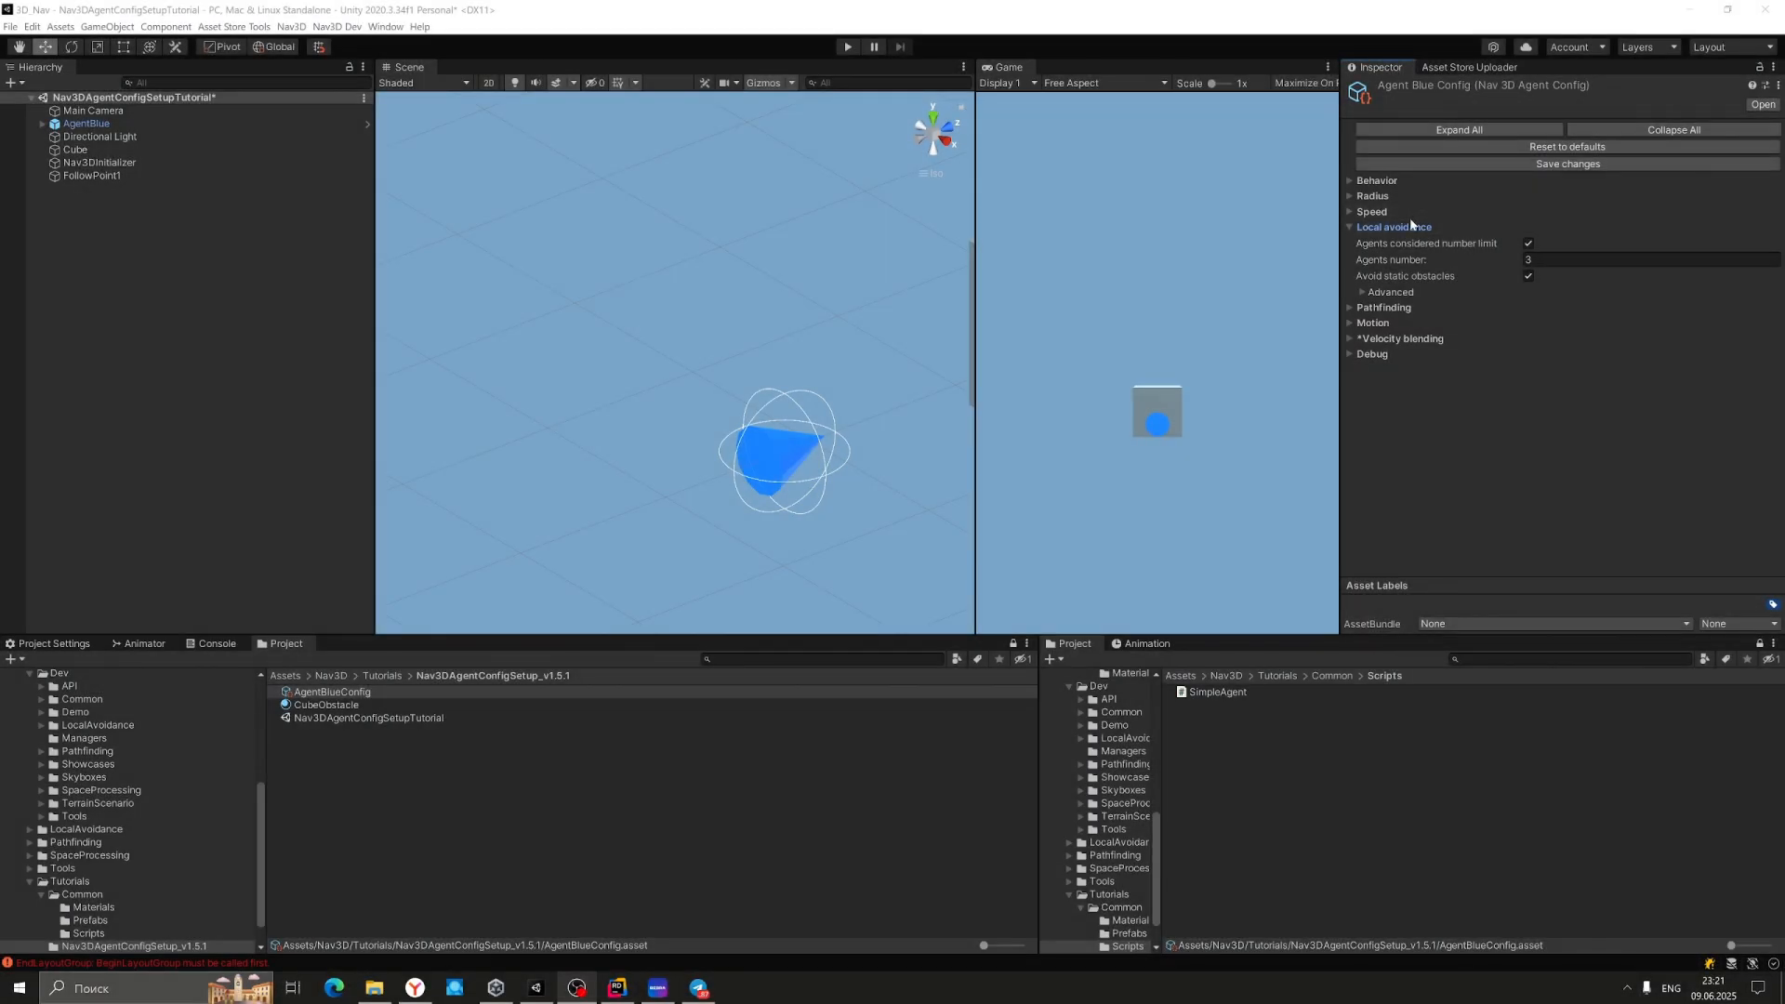
Confirm Motion Navigation Type stays COMBINED, then show Pathfinding instead of Local avoidance settings.
{"action": "left_click", "coordinate": [1350, 181]}
{"action": "left_click", "coordinate": [1587, 196]}
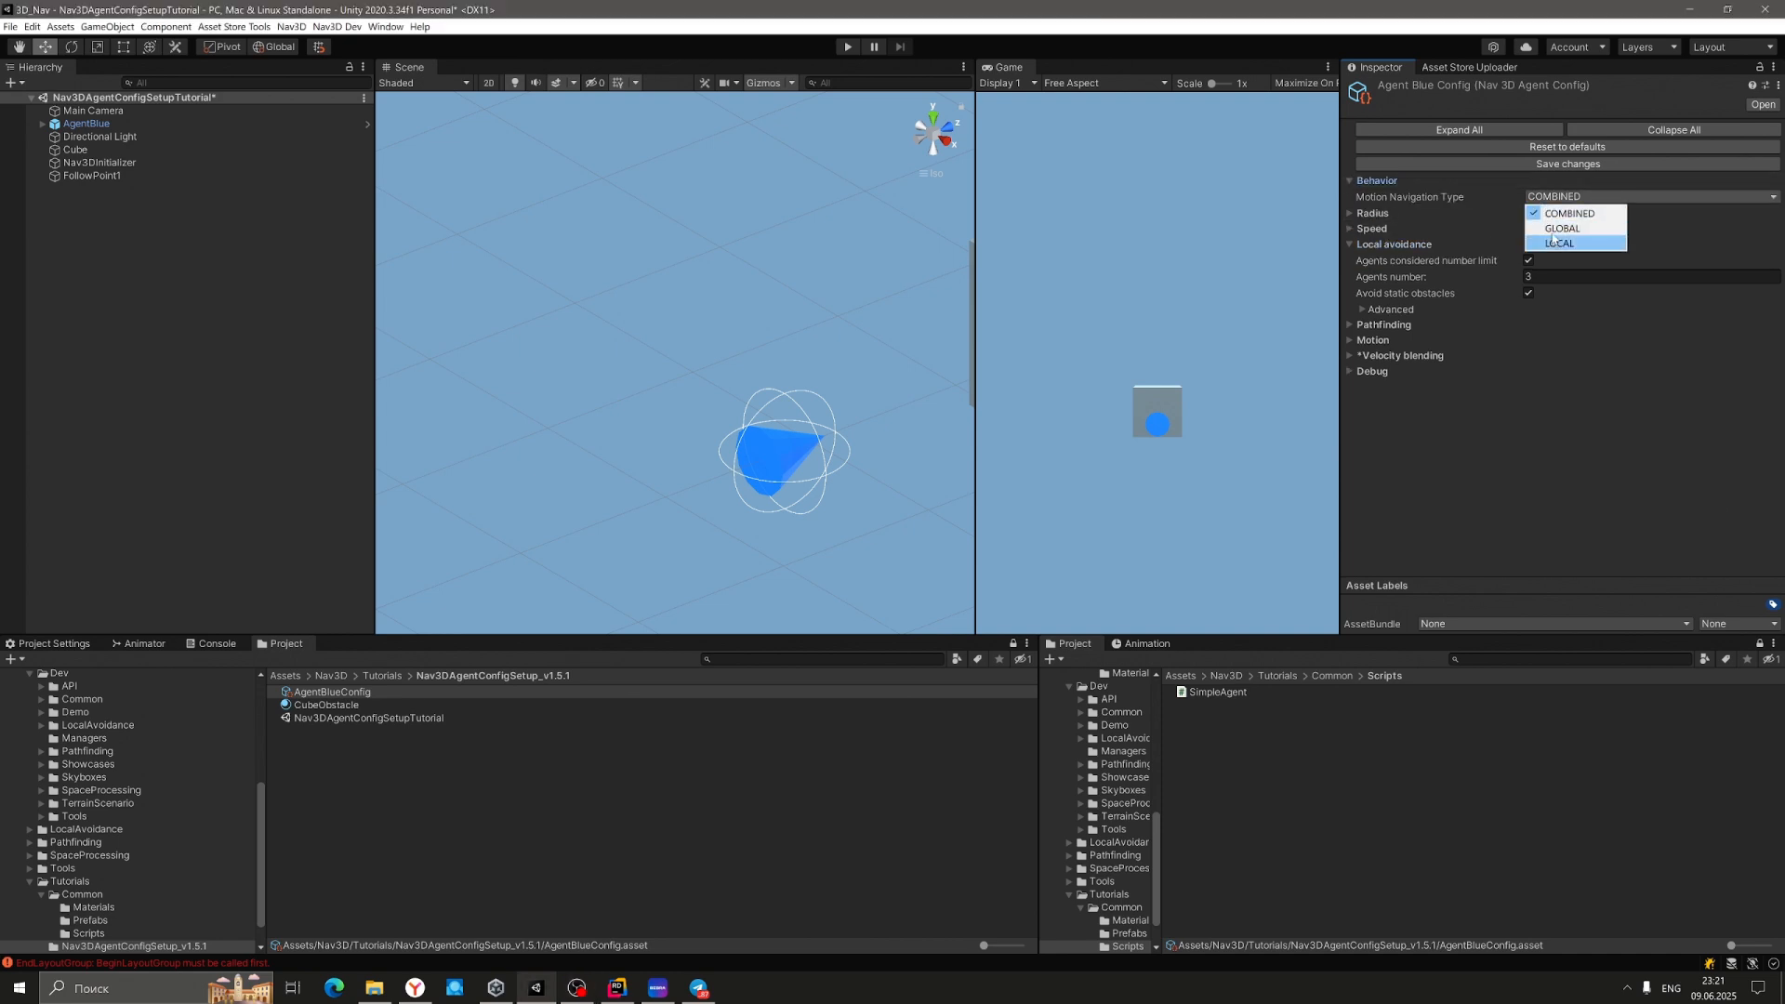
{"action": "left_click", "coordinate": [1349, 181]}
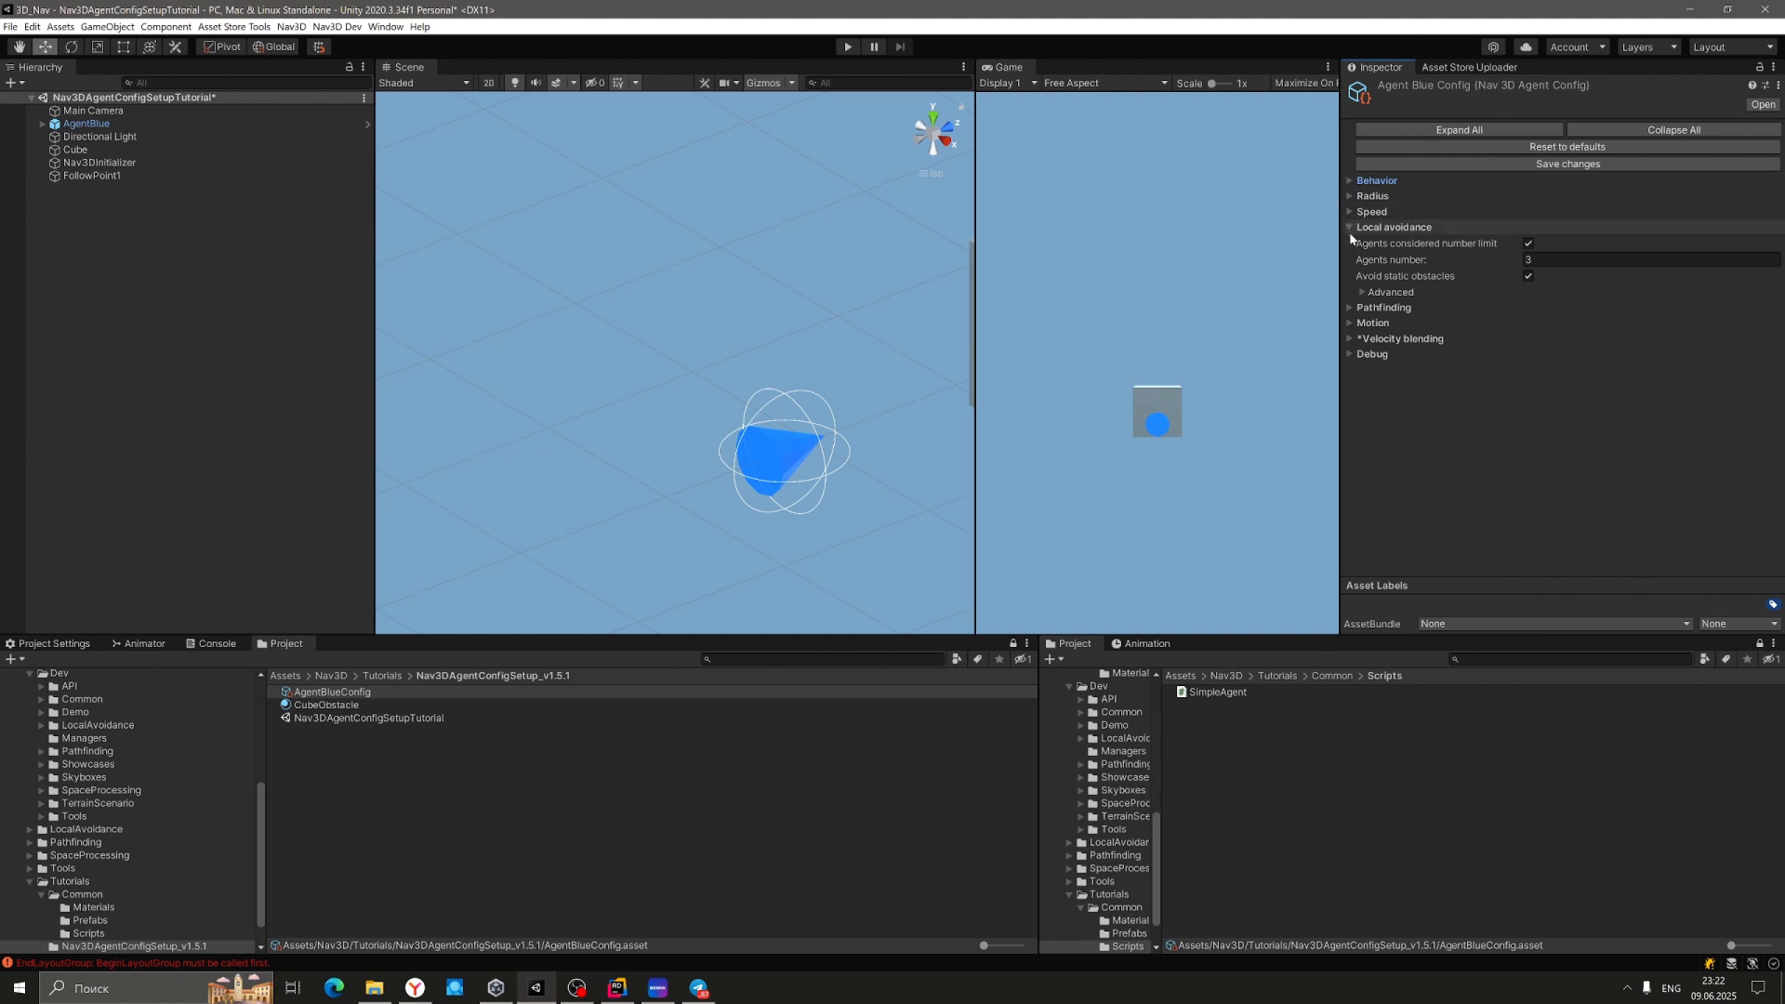
{"action": "left_click", "coordinate": [1349, 227]}
{"action": "left_click", "coordinate": [1349, 243]}
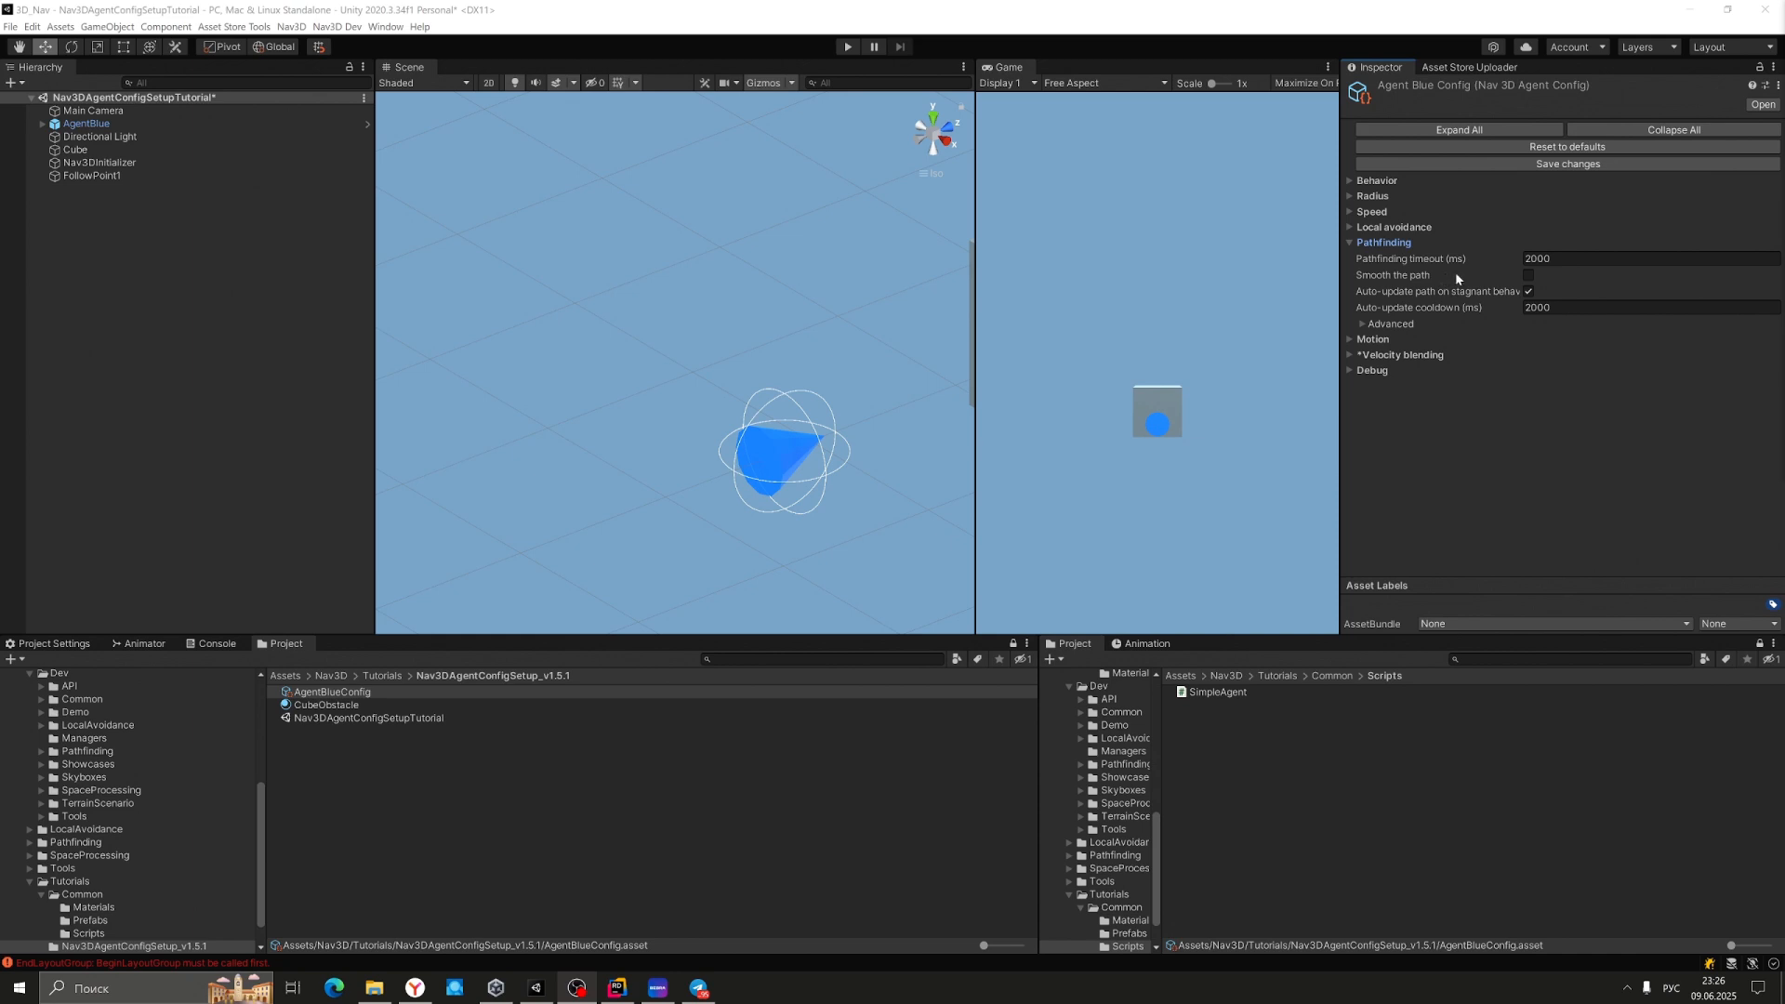
Enable Smooth the path and Auto-update path on stagnant behavior, then review the Motion settings.
{"action": "left_click", "coordinate": [1527, 275]}
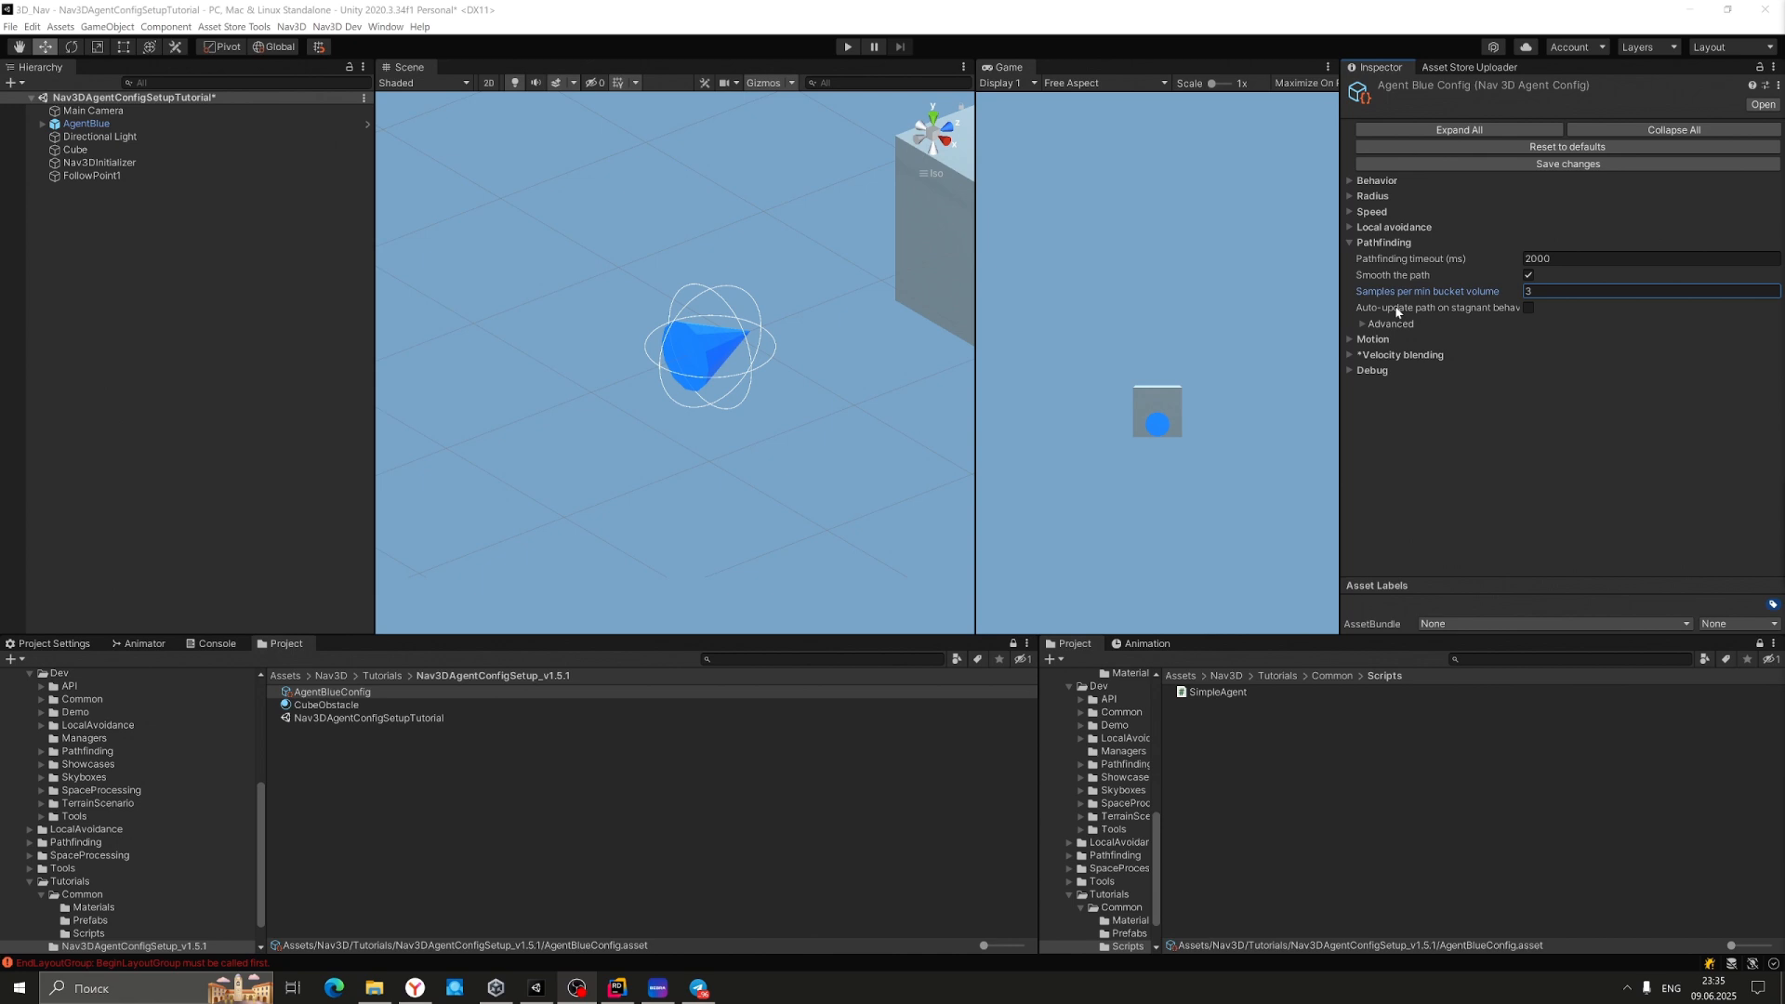
{"action": "left_click", "coordinate": [1530, 308]}
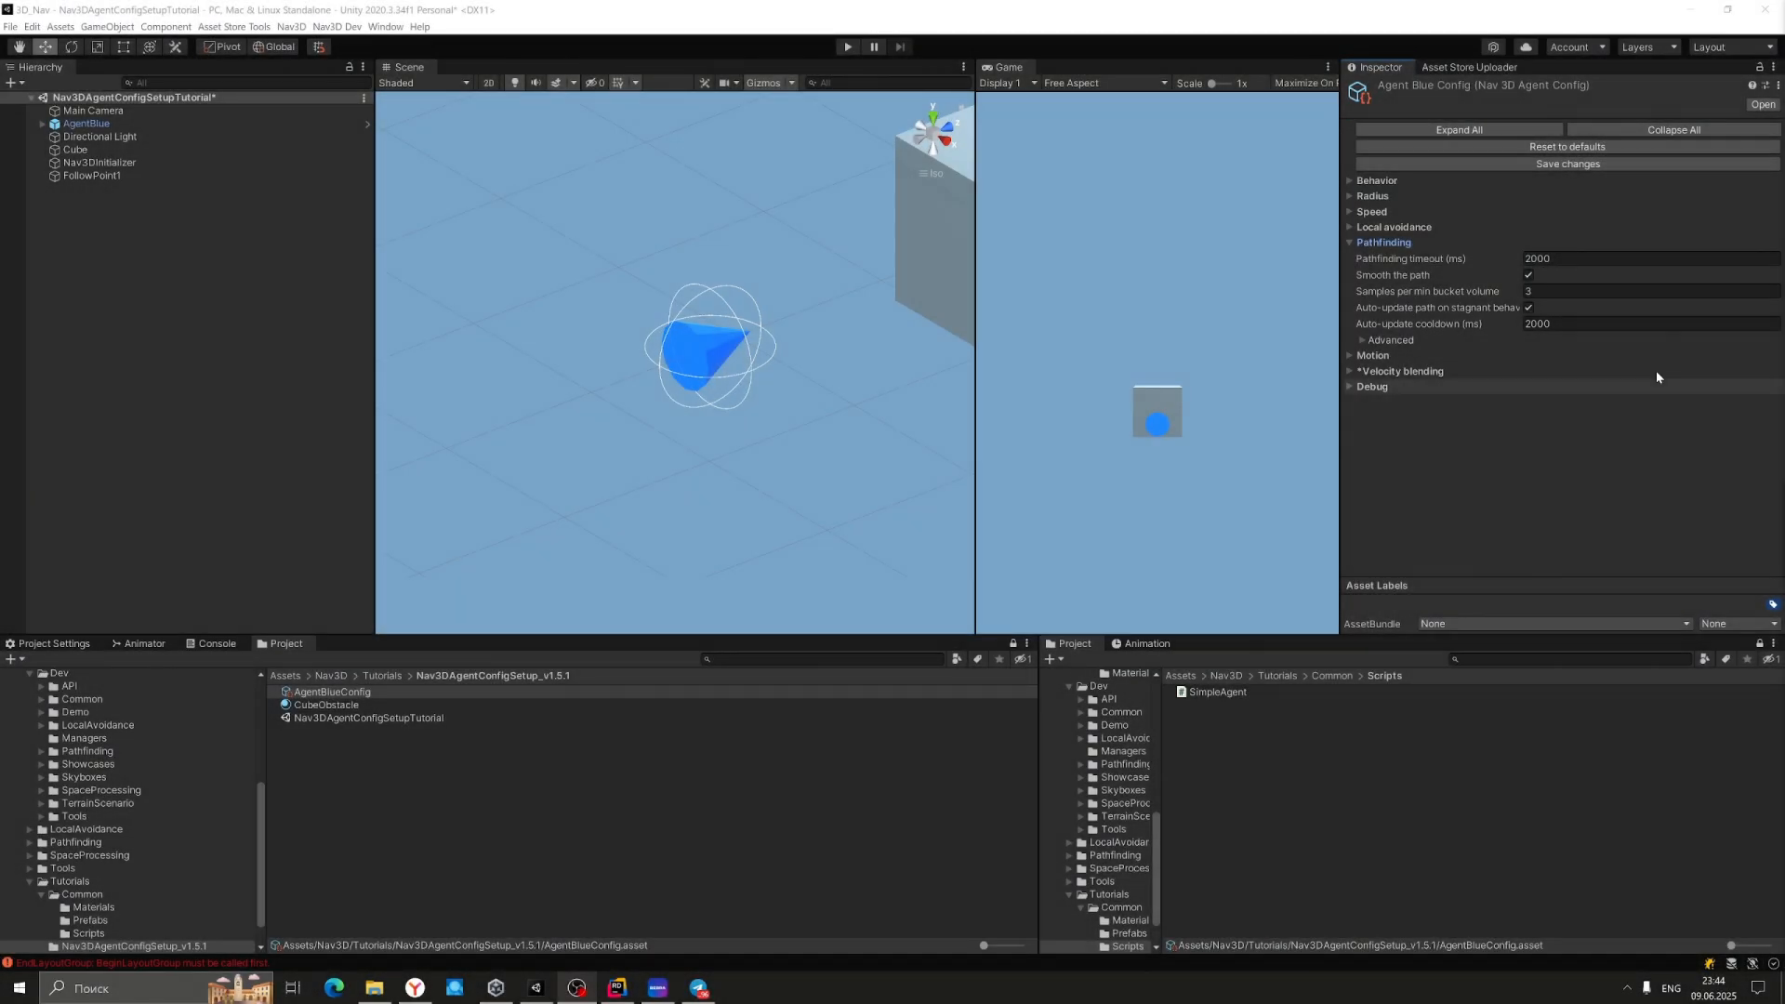
{"action": "left_click", "coordinate": [1350, 243]}
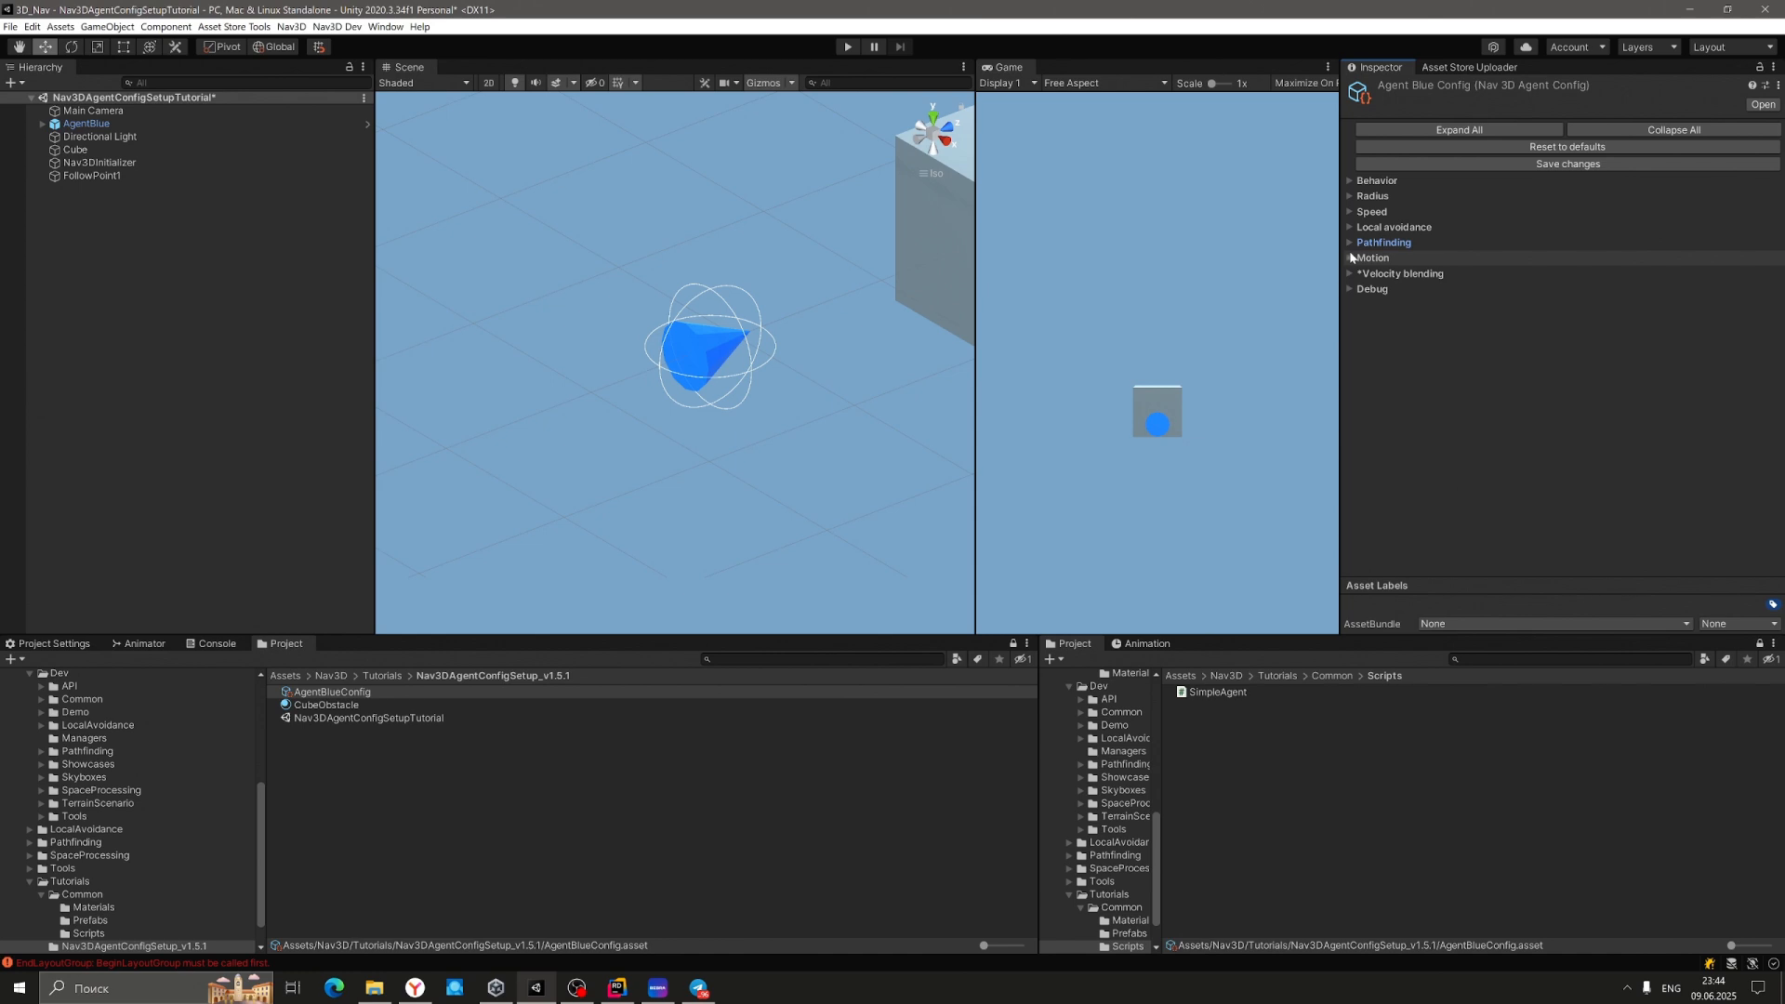
{"action": "left_click", "coordinate": [1350, 259]}
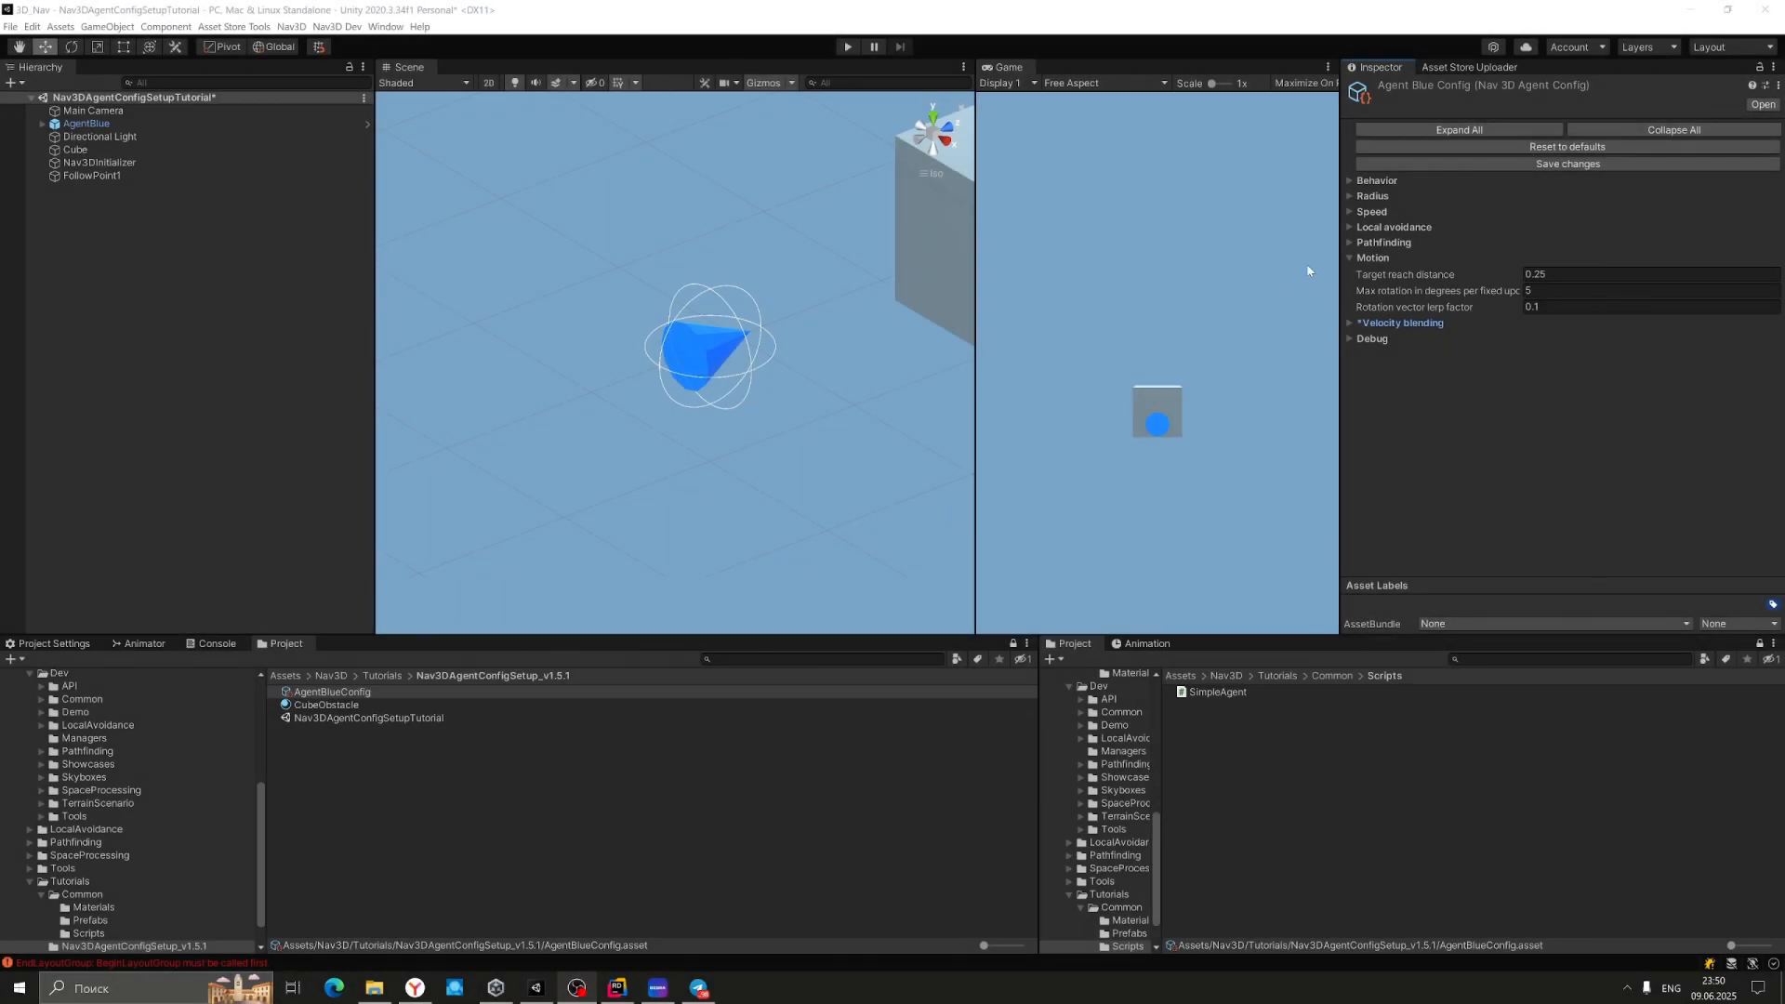
{"action": "left_click", "coordinate": [1349, 258]}
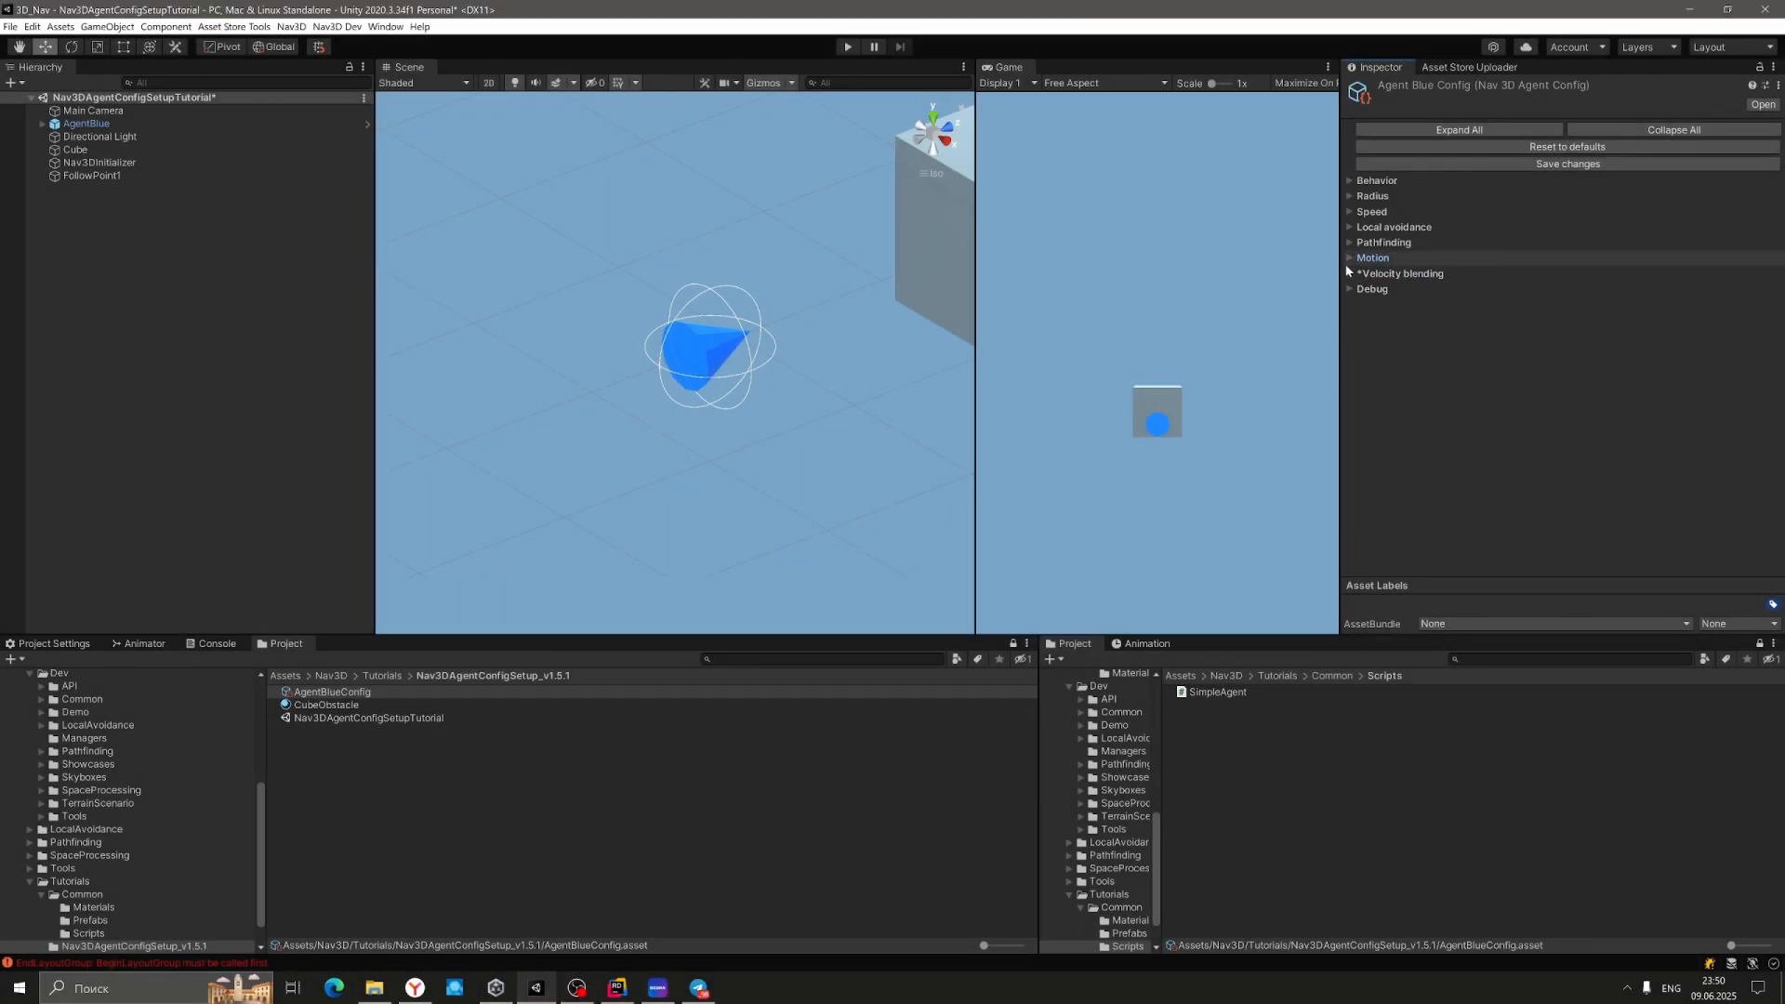
Review Velocity blending, show Debug settings with Use Log off, and enter Play mode.
{"action": "left_click", "coordinate": [1349, 274]}
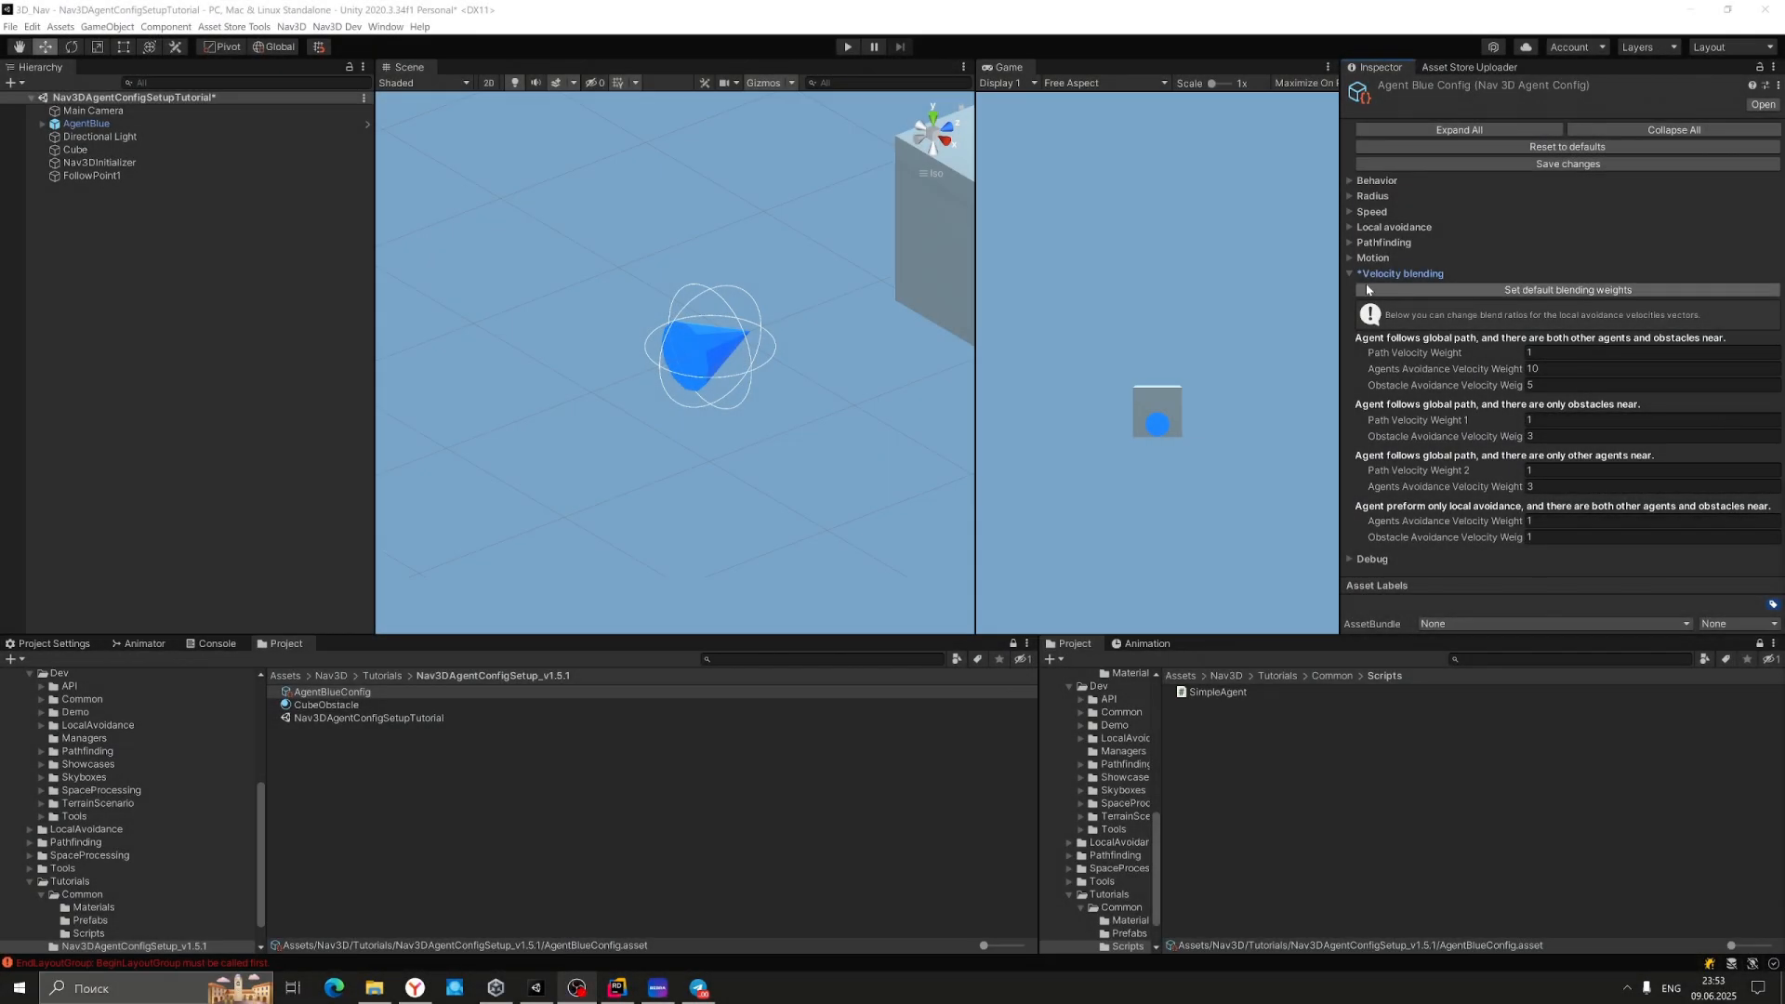
{"action": "left_click", "coordinate": [1348, 273]}
{"action": "left_click", "coordinate": [1349, 289]}
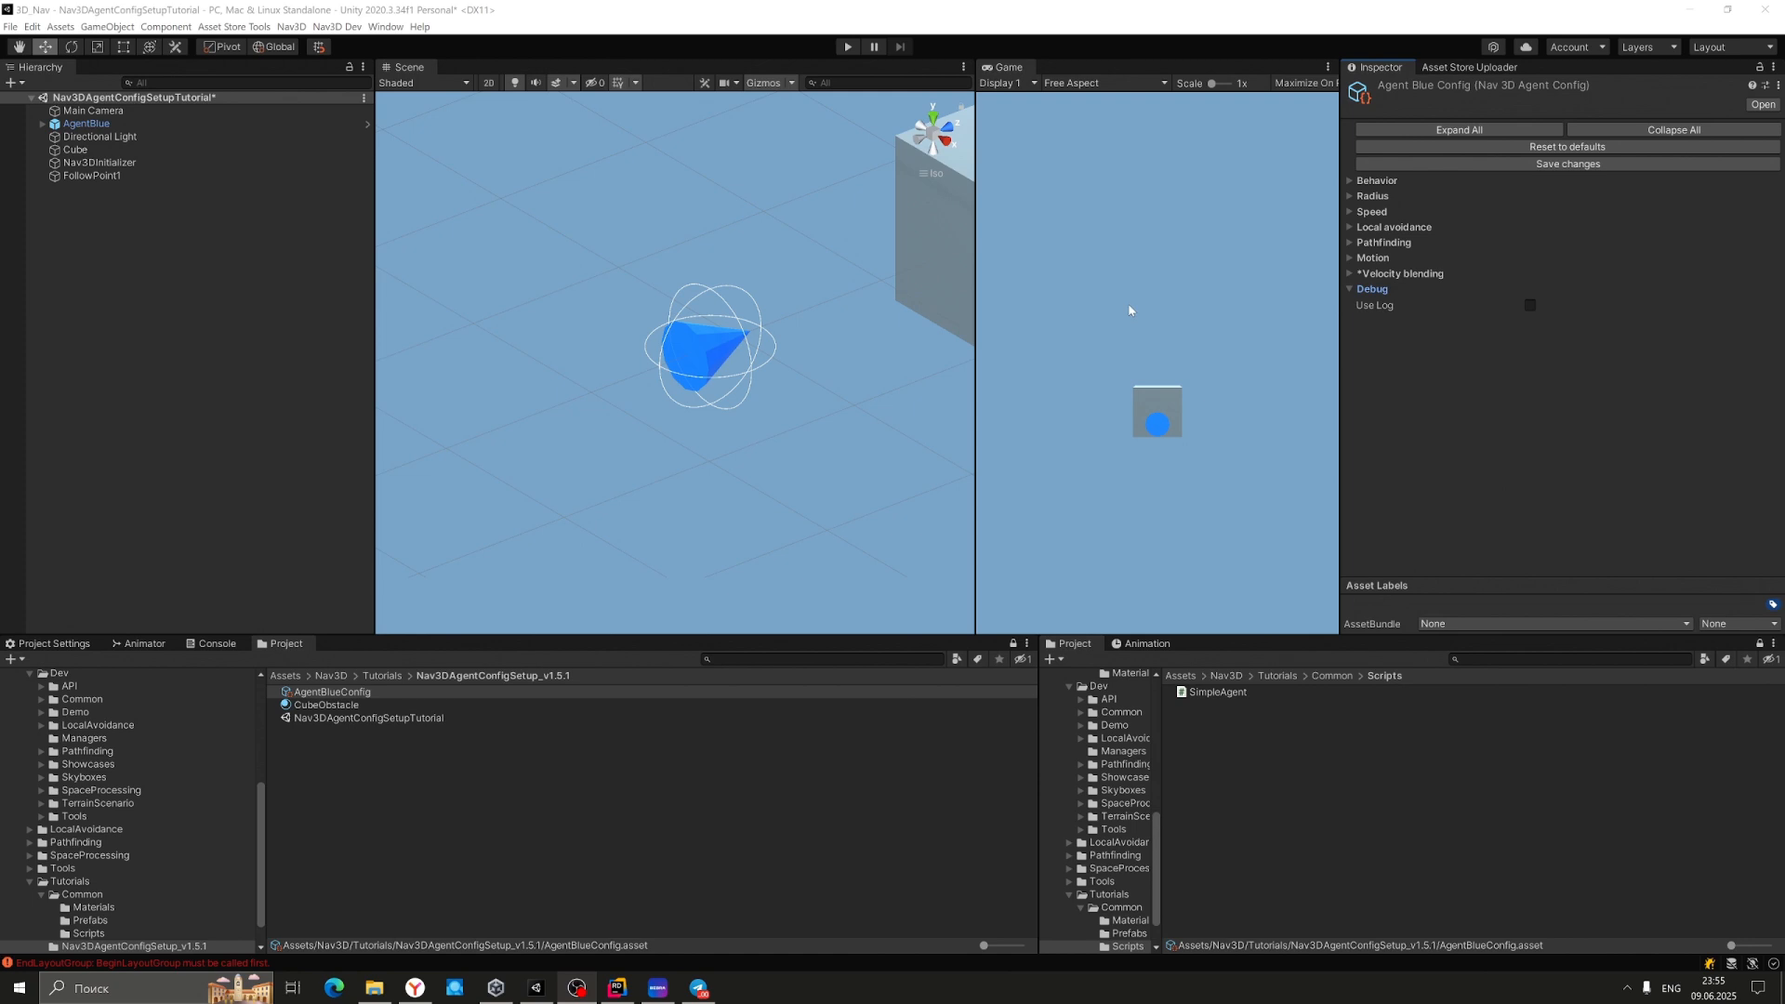
{"action": "left_click", "coordinate": [846, 47]}
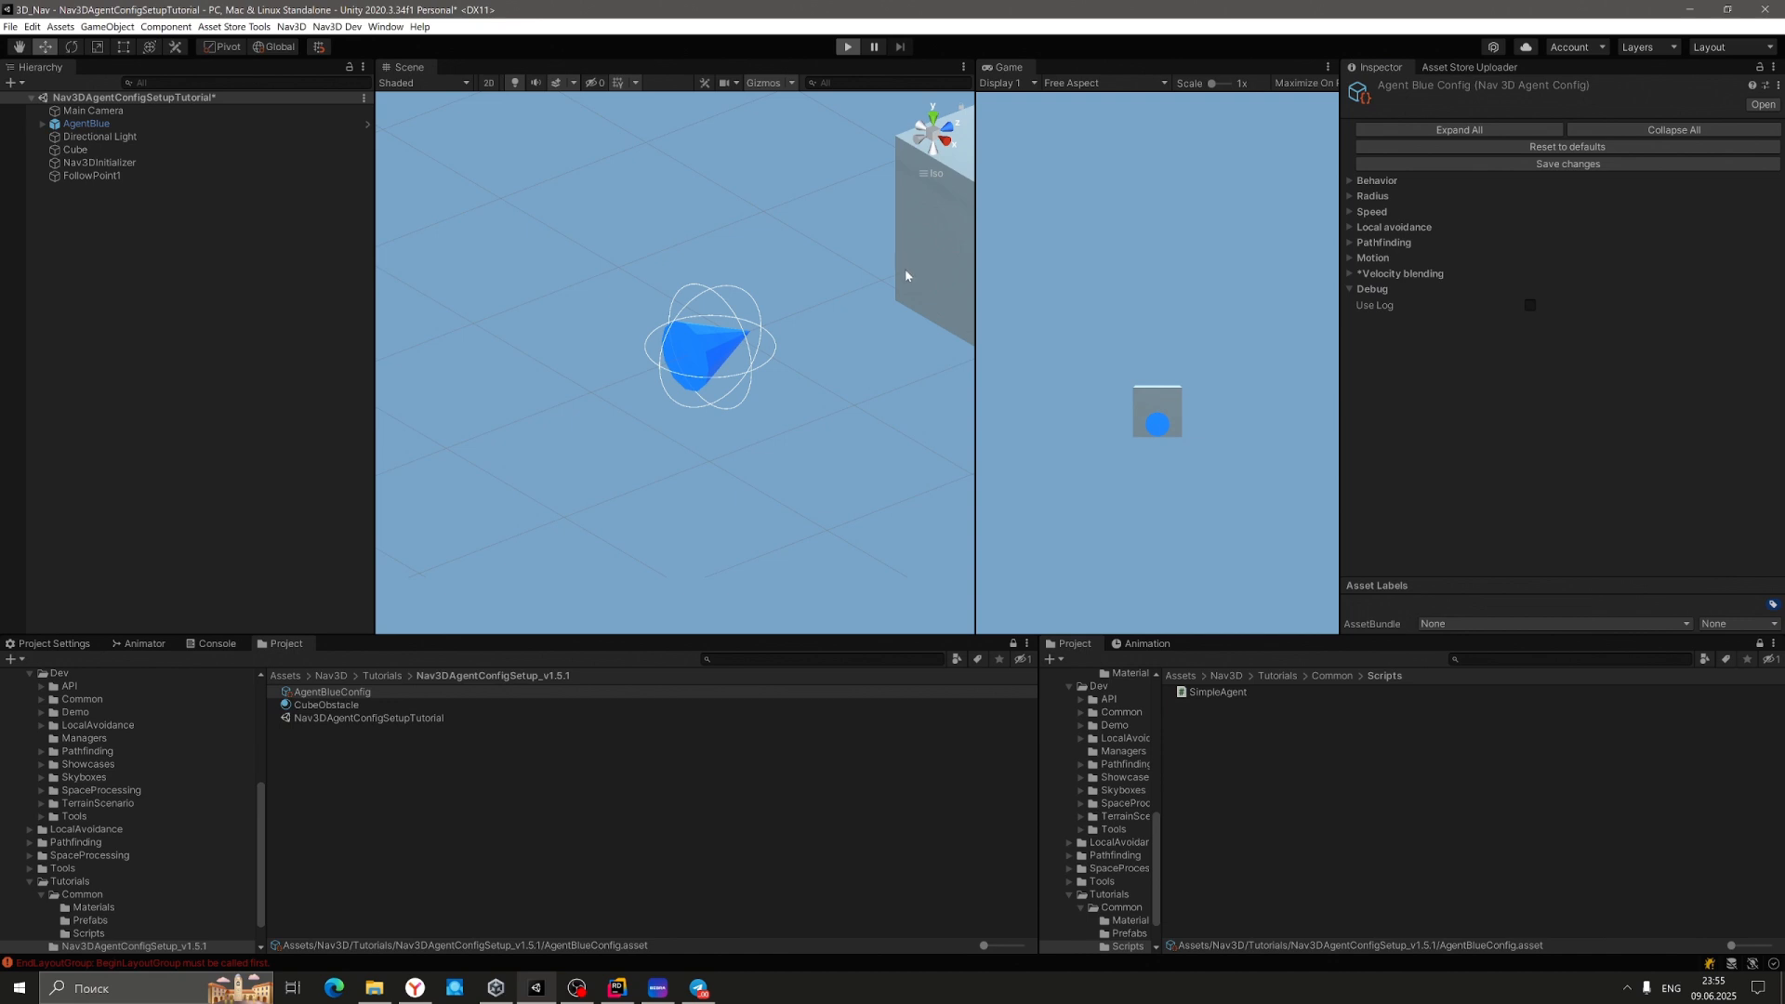
Pause Play mode and enable Draw path on AgentBlue.
{"action": "middle_click_drag", "start_coordinate": [909, 270], "coordinate": [586, 343]}
{"action": "scroll", "coordinate": [622, 326], "scroll_direction": "down", "scroll_amount": 3}
{"action": "left_click", "coordinate": [874, 48]}
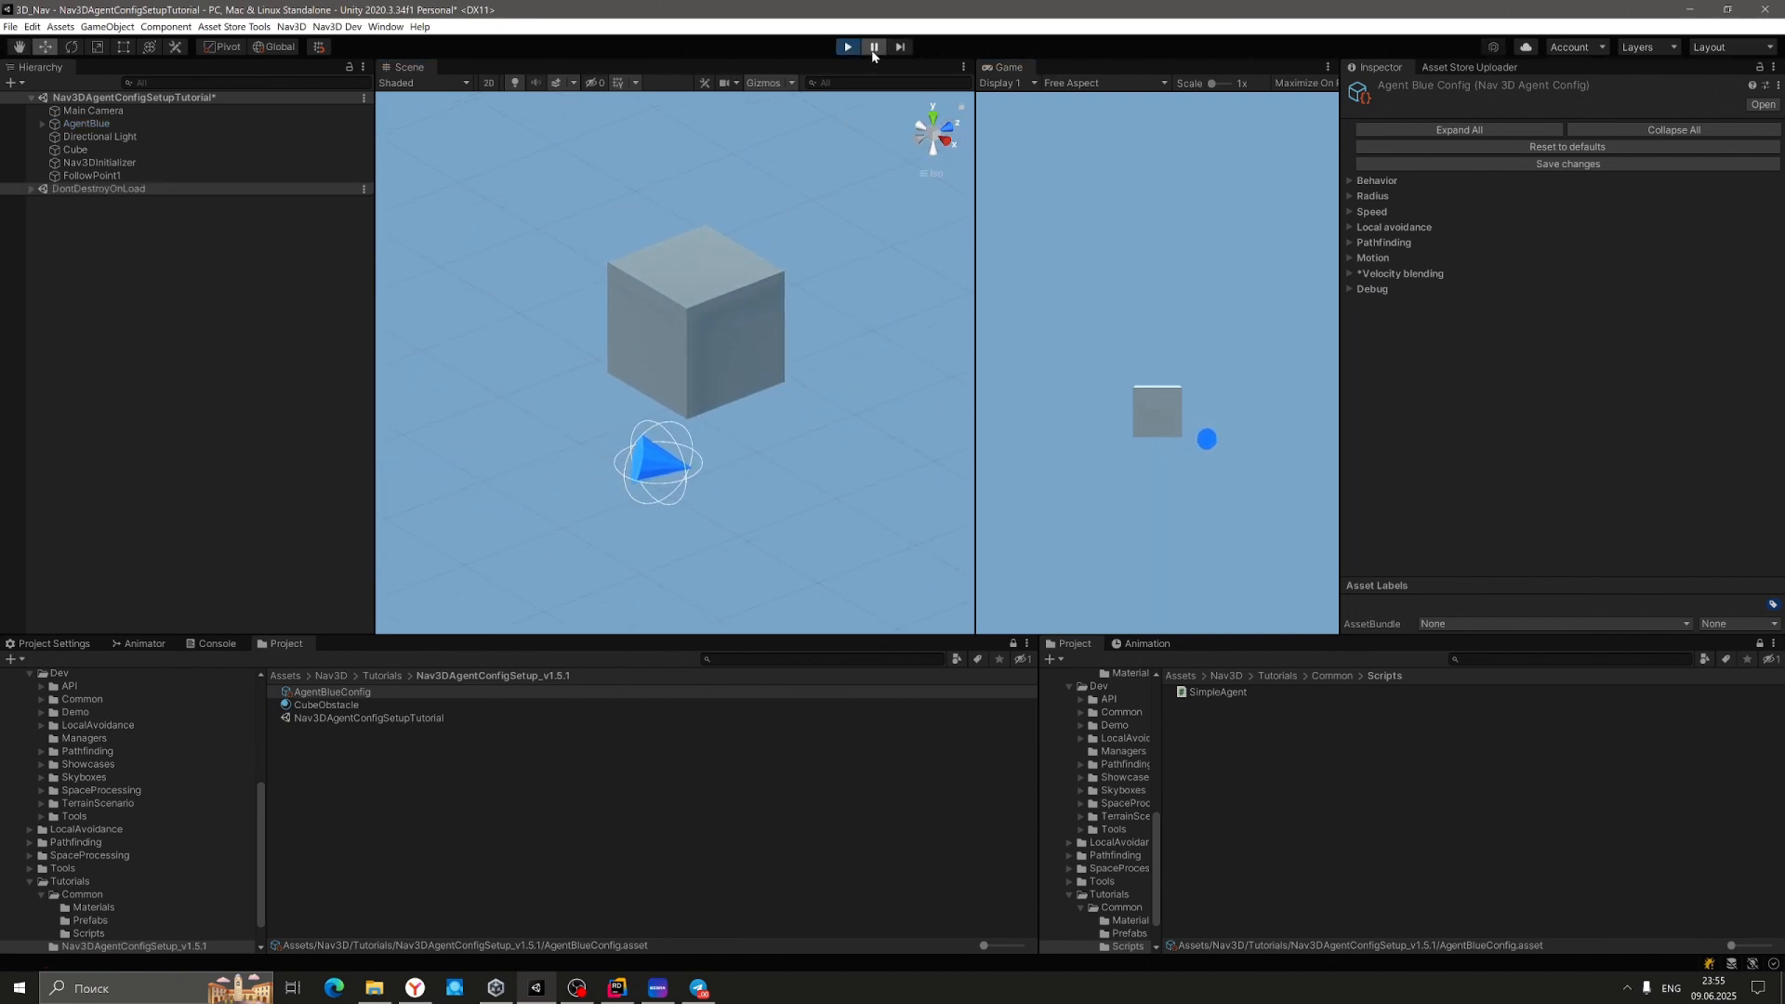
{"action": "left_click", "coordinate": [80, 124]}
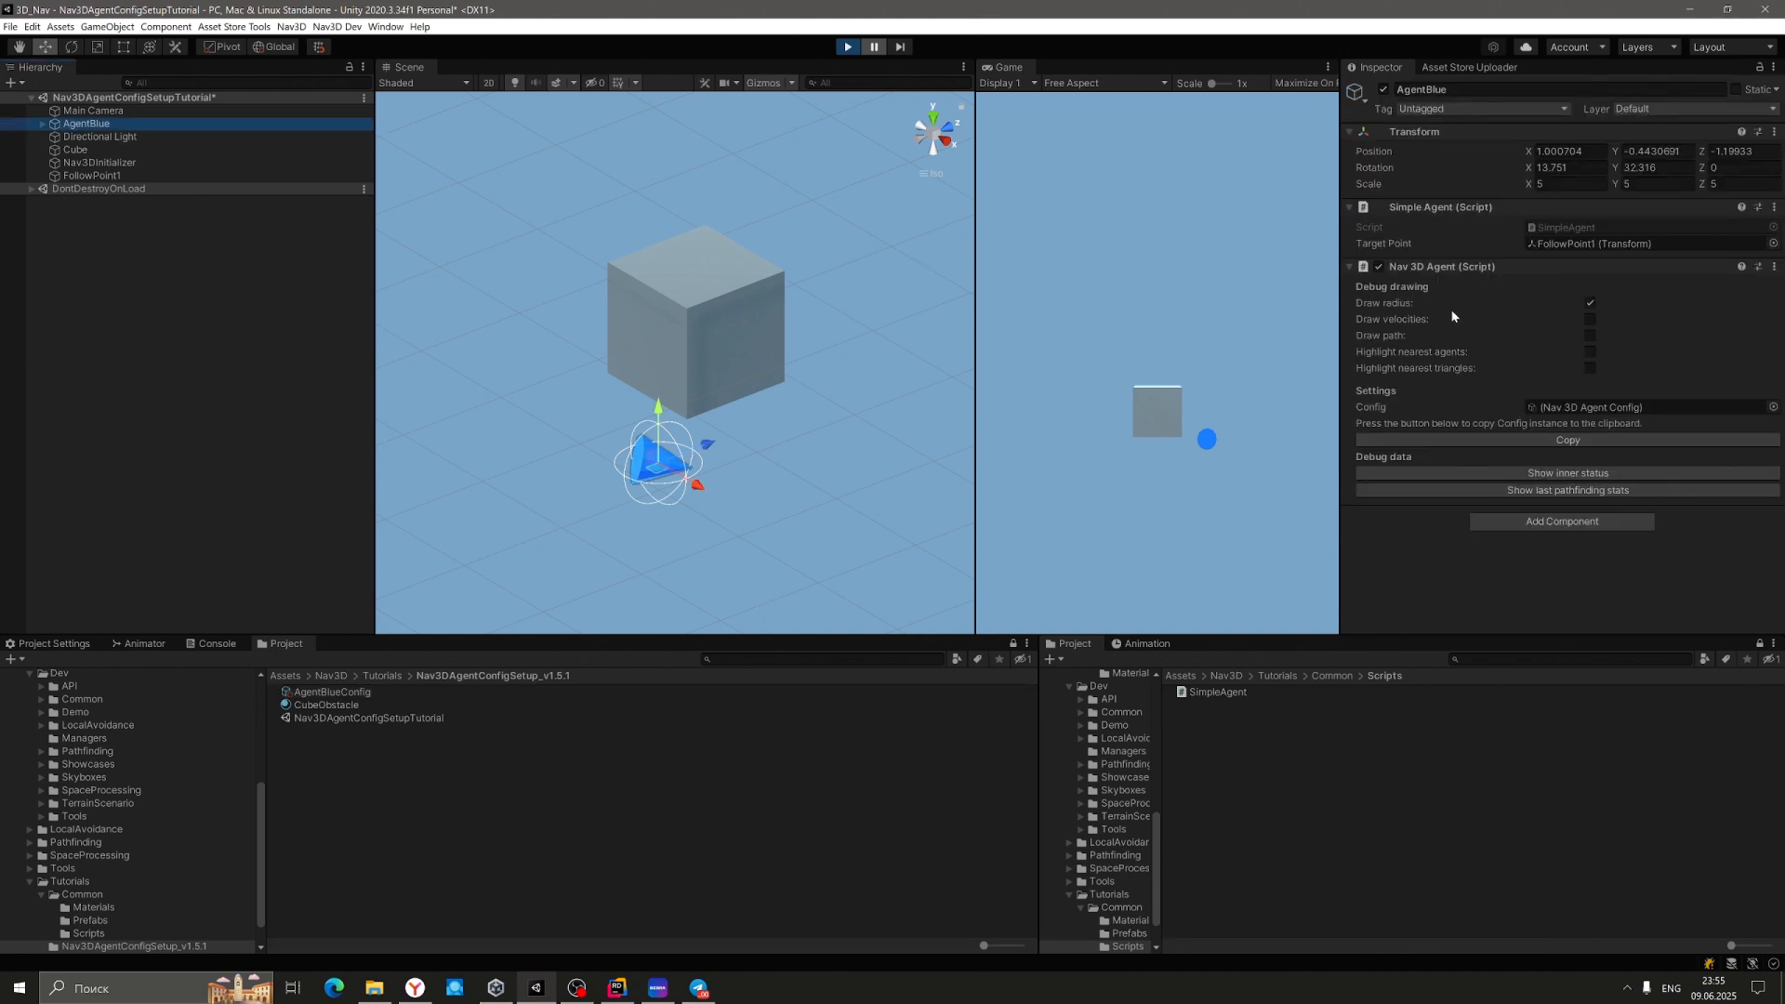
{"action": "left_click", "coordinate": [1590, 335]}
Turn on AgentBlue's velocity drawing and inspect its cone and velocity line beneath the cube.
{"action": "middle_click_drag", "start_coordinate": [881, 294], "coordinate": [786, 376]}
{"action": "scroll", "coordinate": [780, 382], "scroll_direction": "down", "scroll_amount": 5}
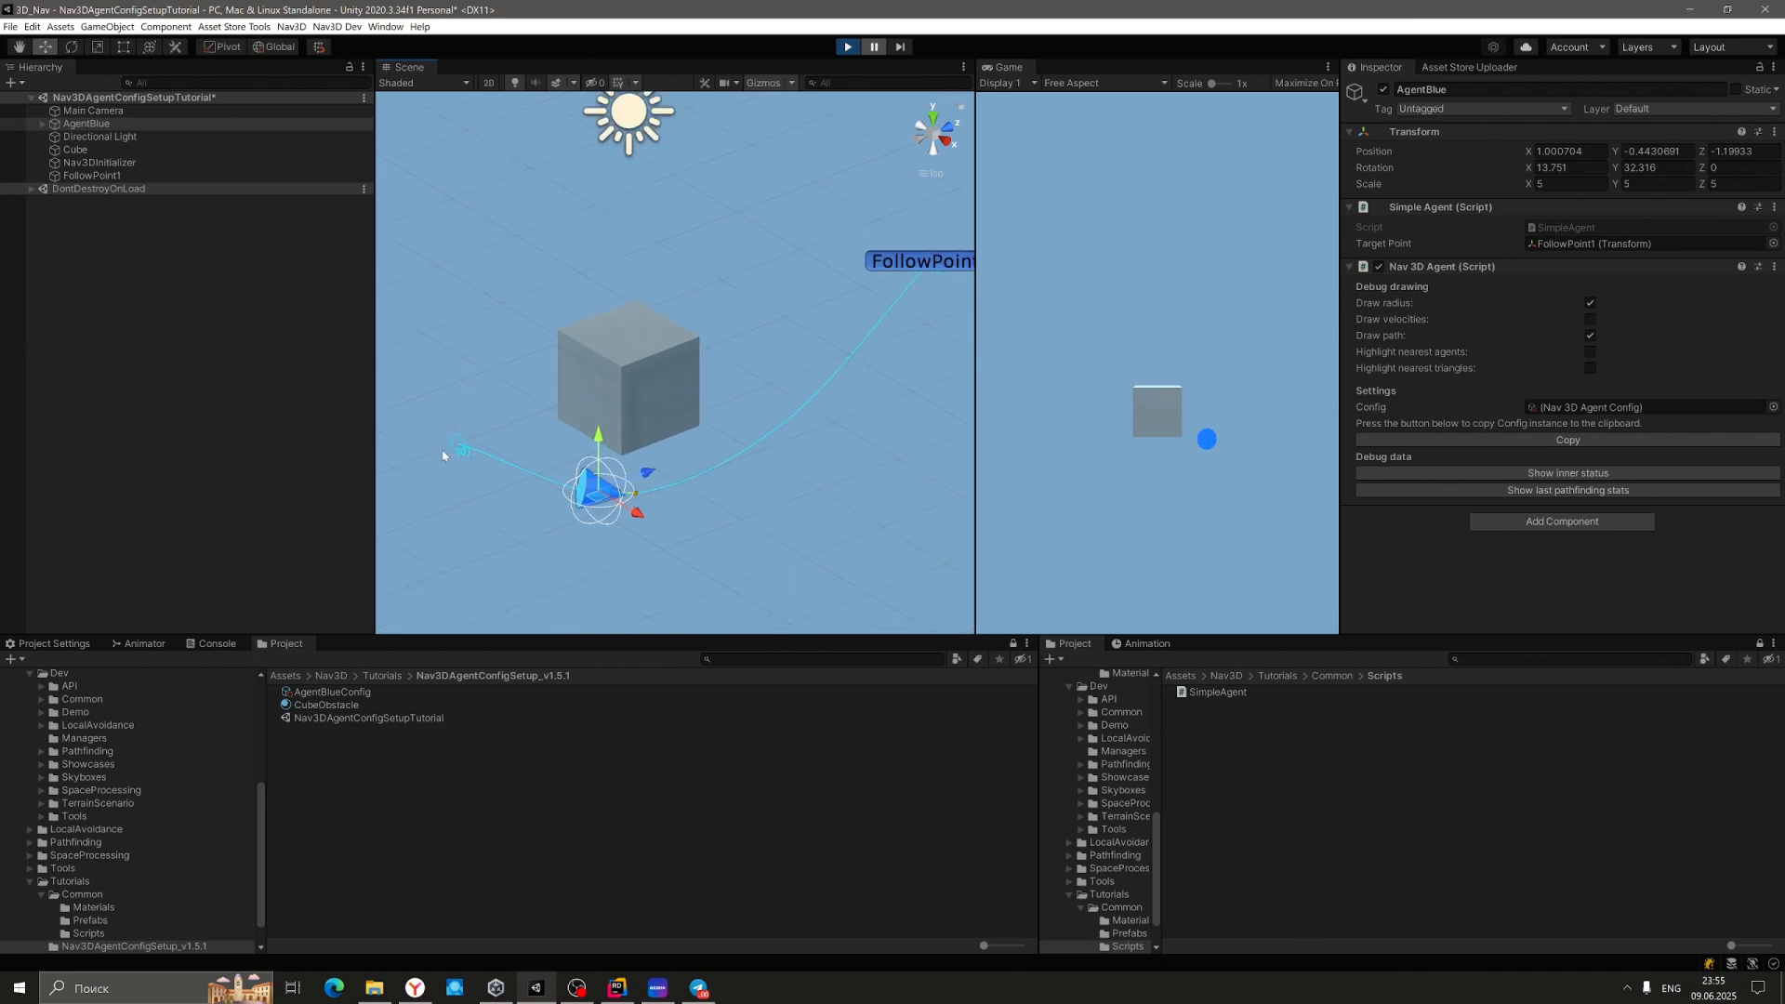
{"action": "middle_click_drag", "start_coordinate": [674, 380], "coordinate": [625, 416]}
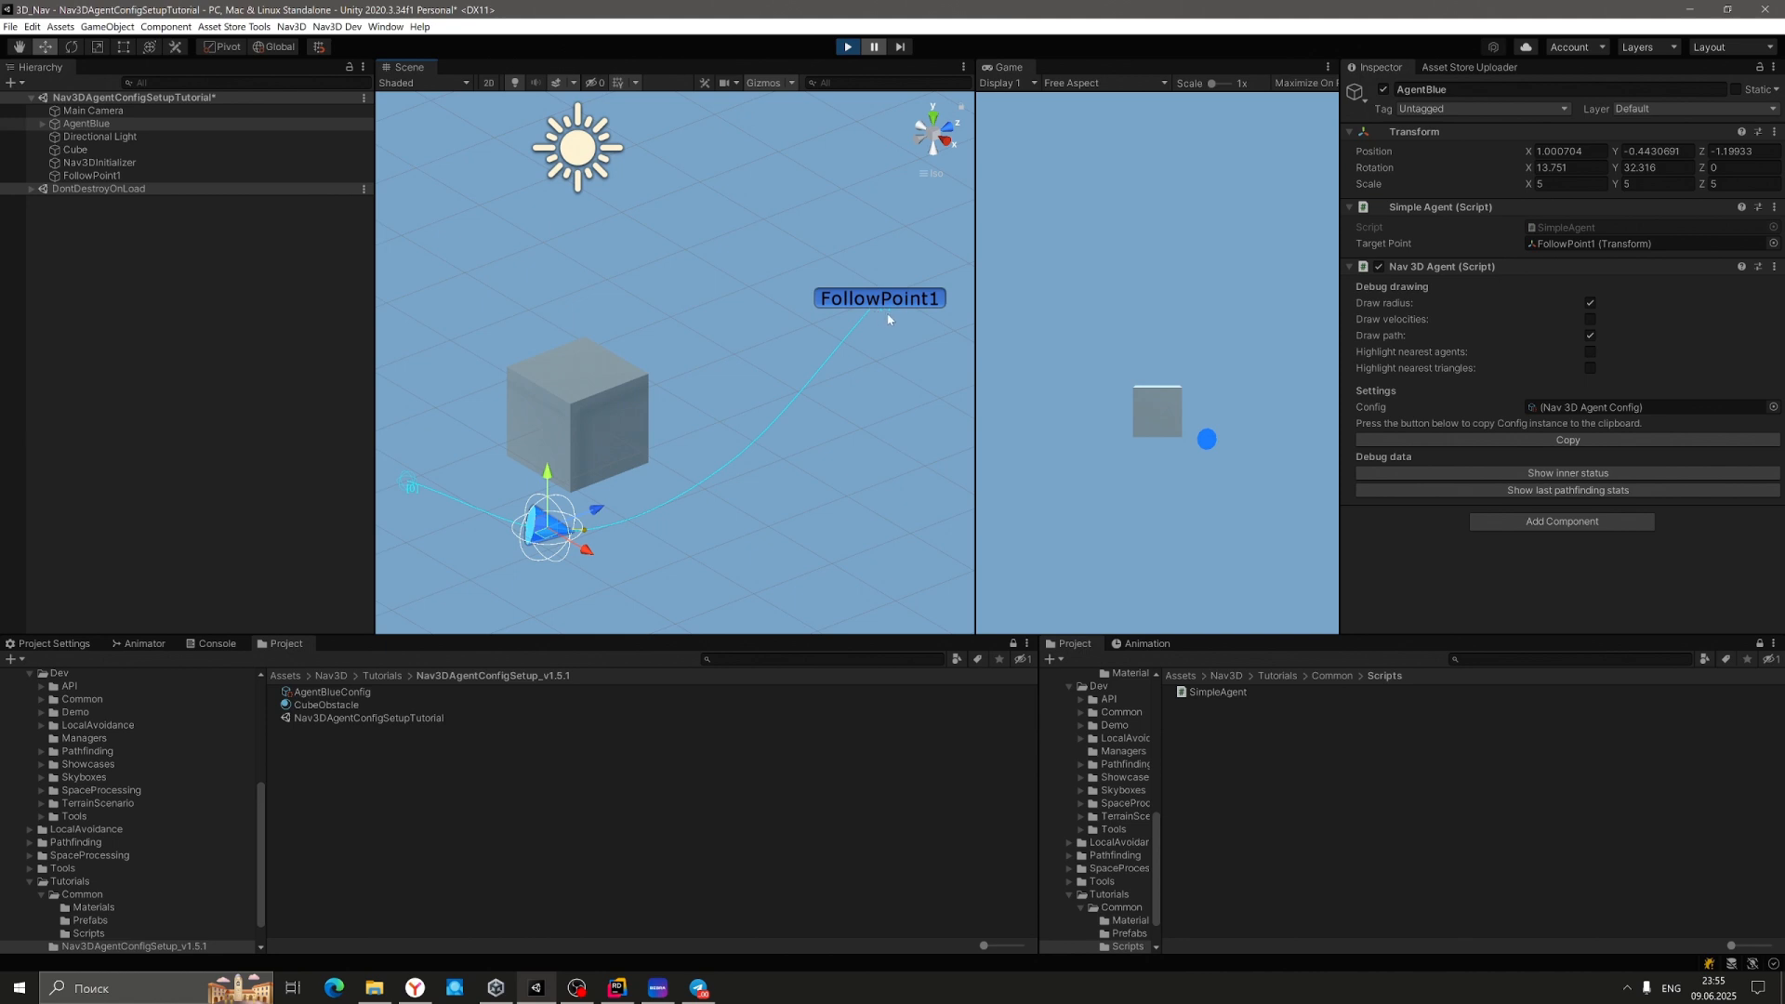
{"action": "left_click", "coordinate": [1590, 320]}
{"action": "key", "text": "f"}
{"action": "scroll", "coordinate": [785, 488], "scroll_direction": "up", "scroll_amount": 5}
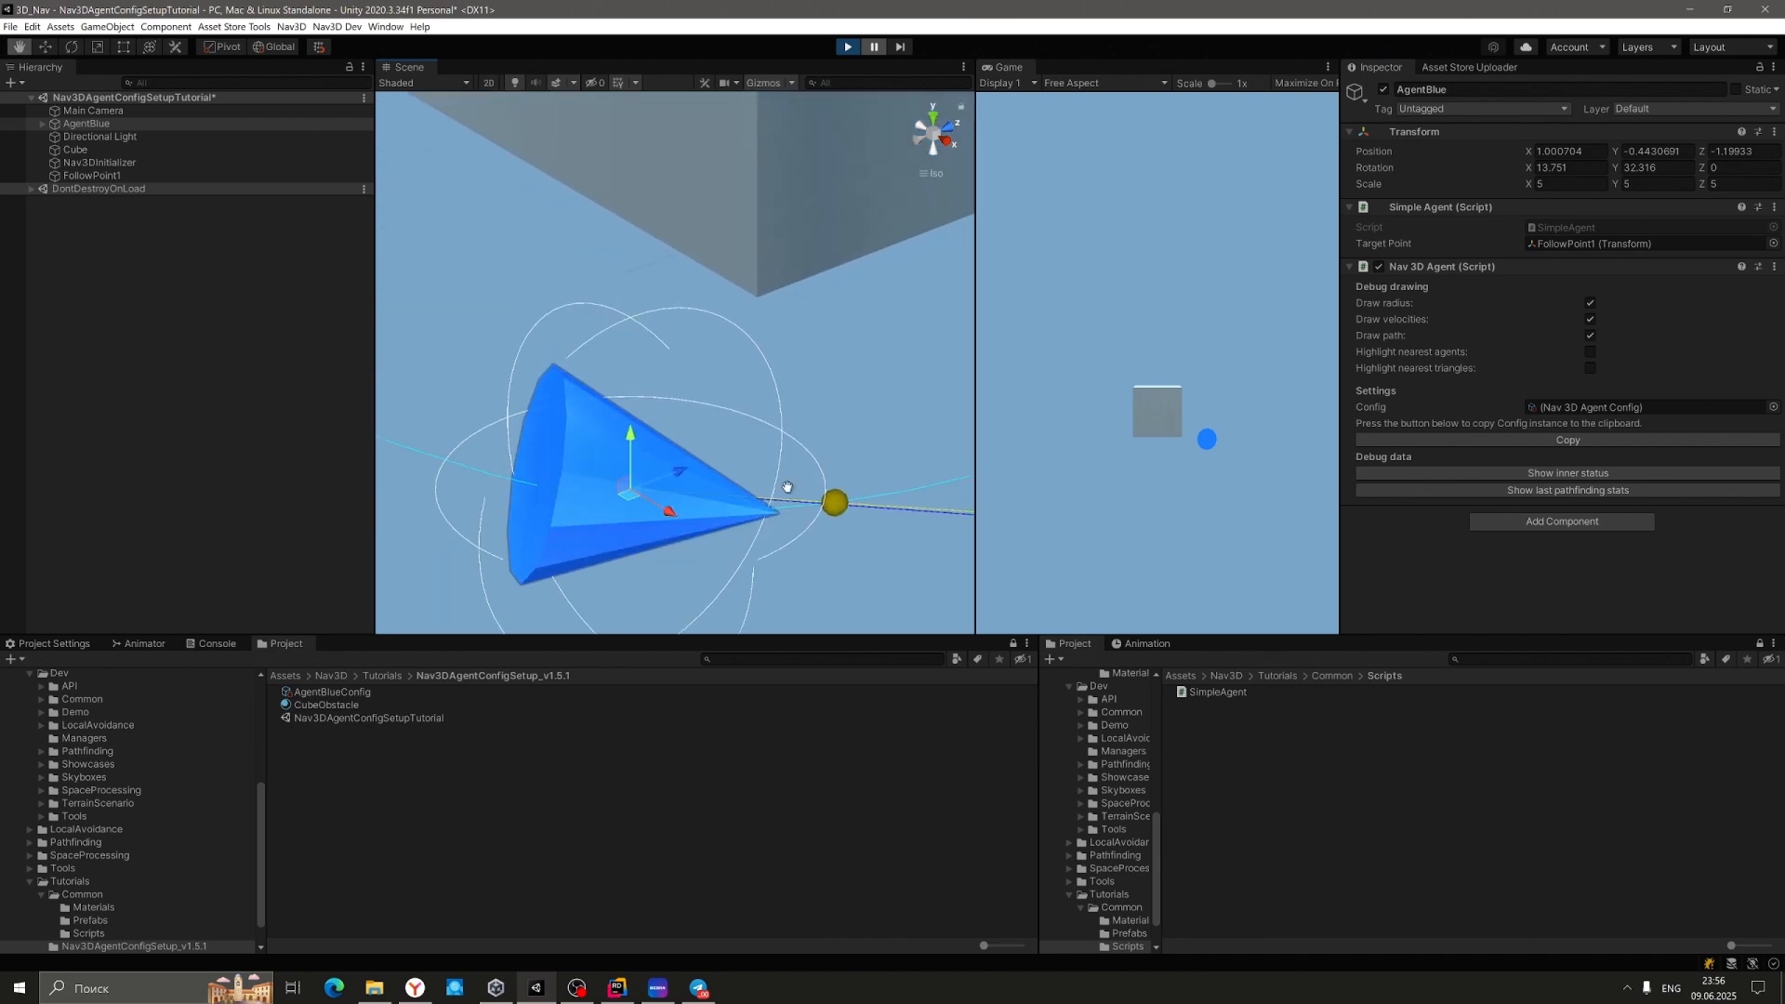
{"action": "middle_click_drag", "start_coordinate": [787, 491], "coordinate": [475, 393]}
{"action": "right_click_drag", "start_coordinate": [757, 409], "coordinate": [297, 288]}
{"action": "middle_click_drag", "start_coordinate": [496, 292], "coordinate": [653, 342]}
{"action": "right_click_drag", "start_coordinate": [653, 342], "coordinate": [806, 448]}
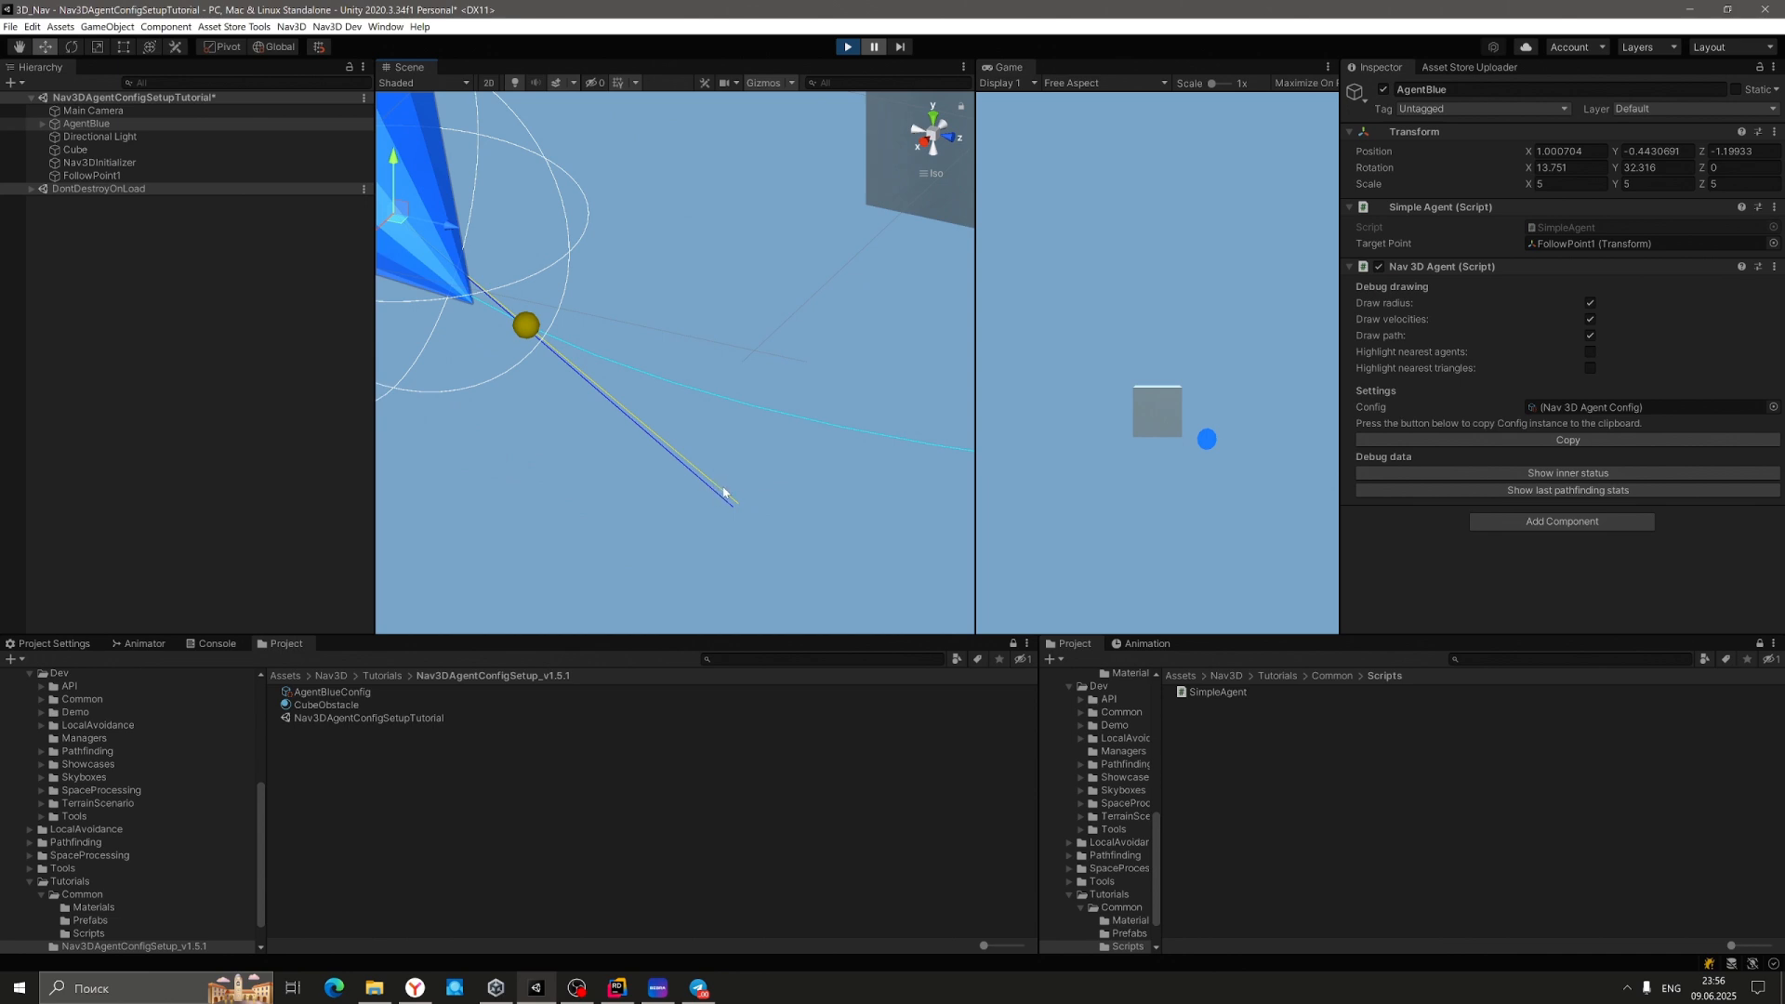
{"action": "right_click_drag", "start_coordinate": [705, 457], "coordinate": [967, 427]}
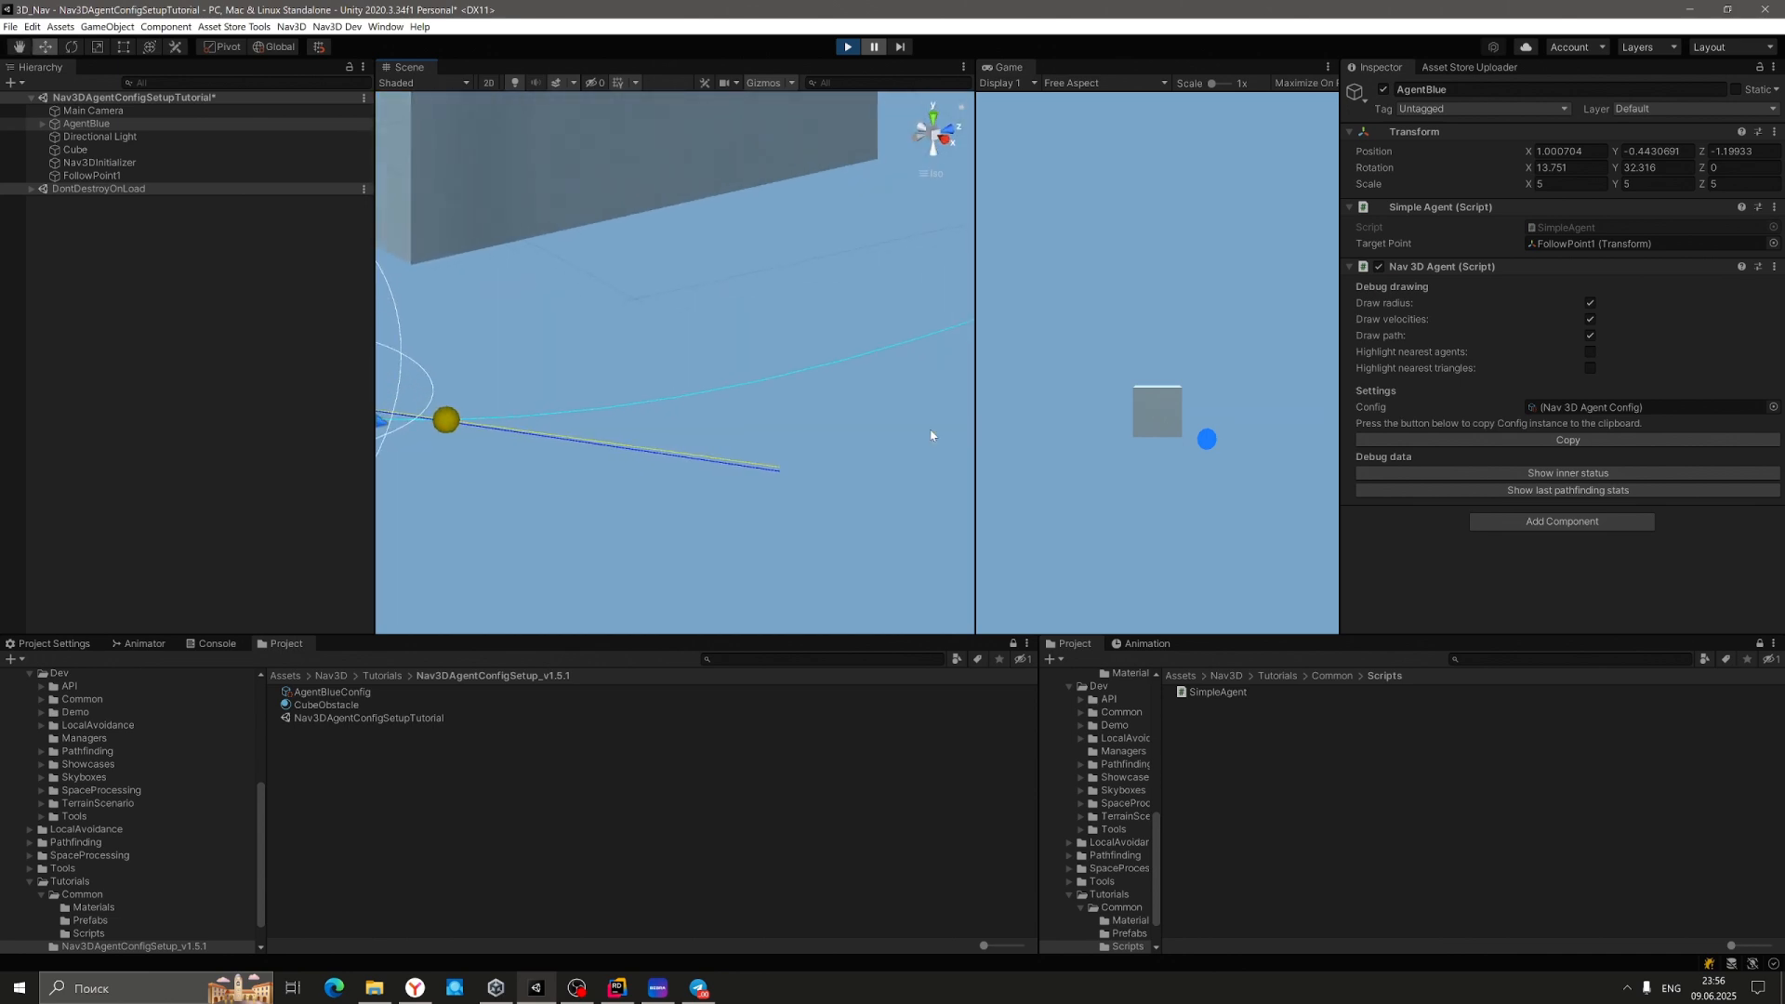
{"action": "middle_click_drag", "start_coordinate": [815, 469], "coordinate": [926, 493]}
{"action": "scroll", "coordinate": [925, 495], "scroll_direction": "down", "scroll_amount": 3}
{"action": "scroll", "coordinate": [921, 496], "scroll_direction": "down", "scroll_amount": 12}
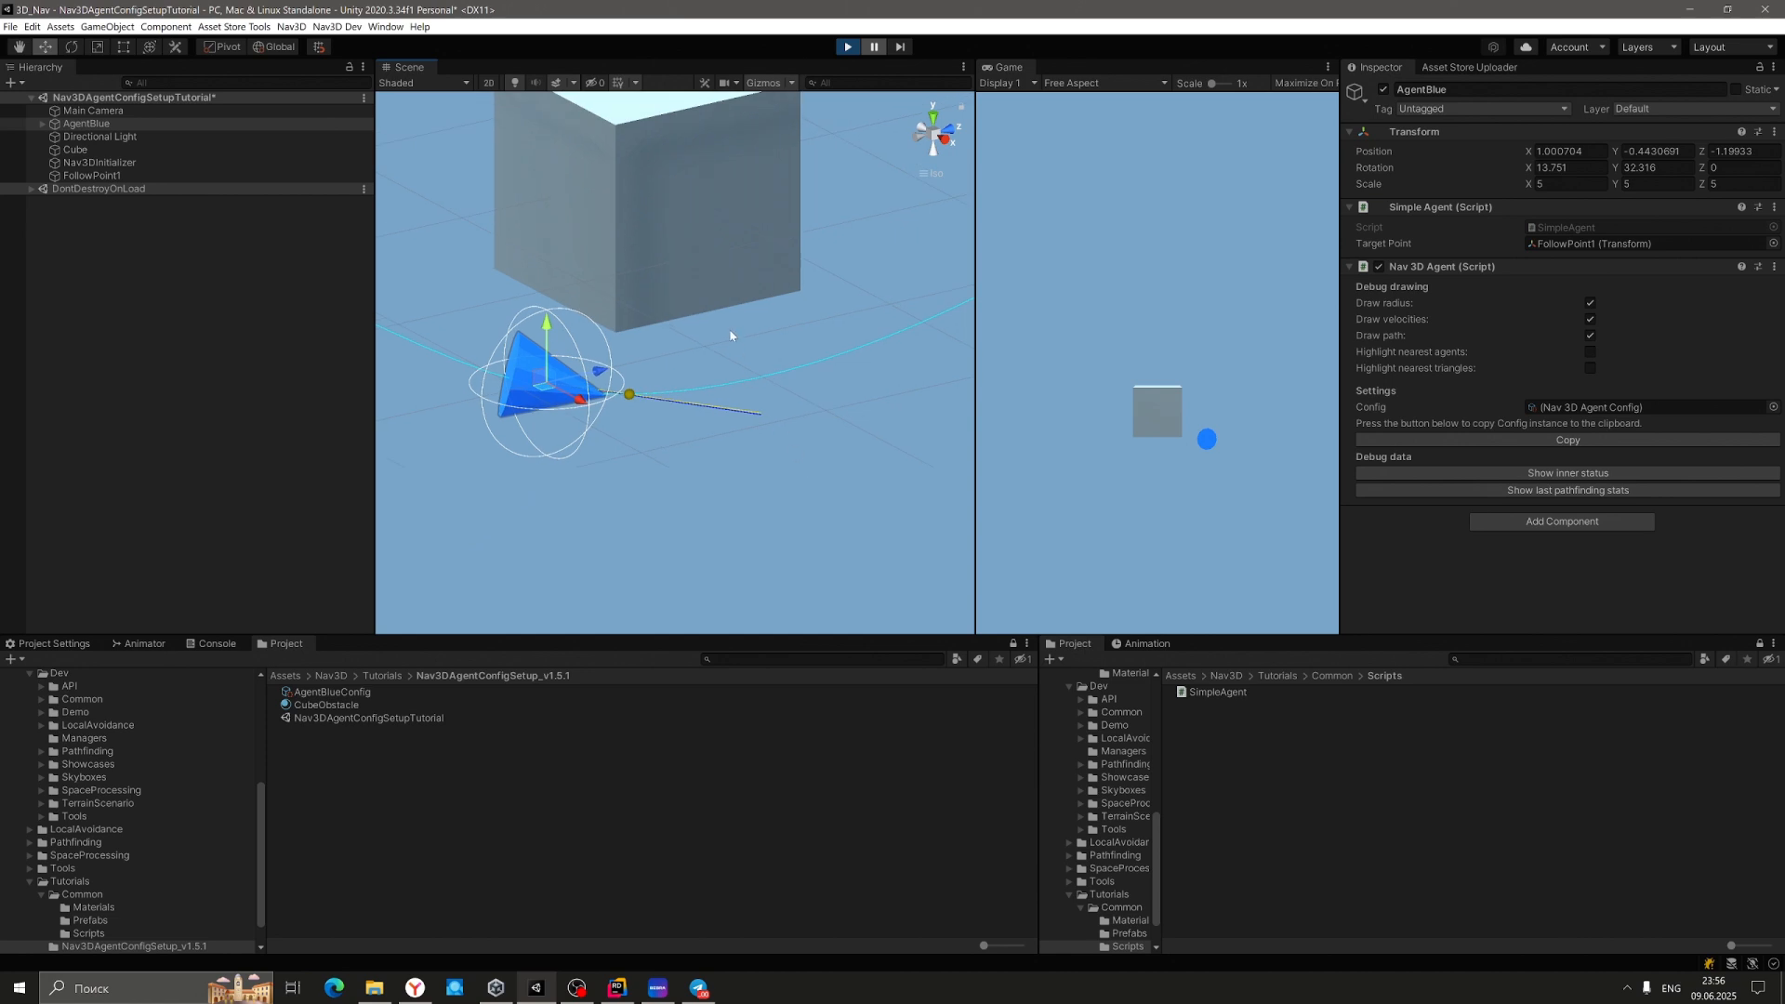
{"action": "right_click_drag", "start_coordinate": [729, 335], "coordinate": [936, 450]}
{"action": "middle_click_drag", "start_coordinate": [811, 462], "coordinate": [939, 488]}
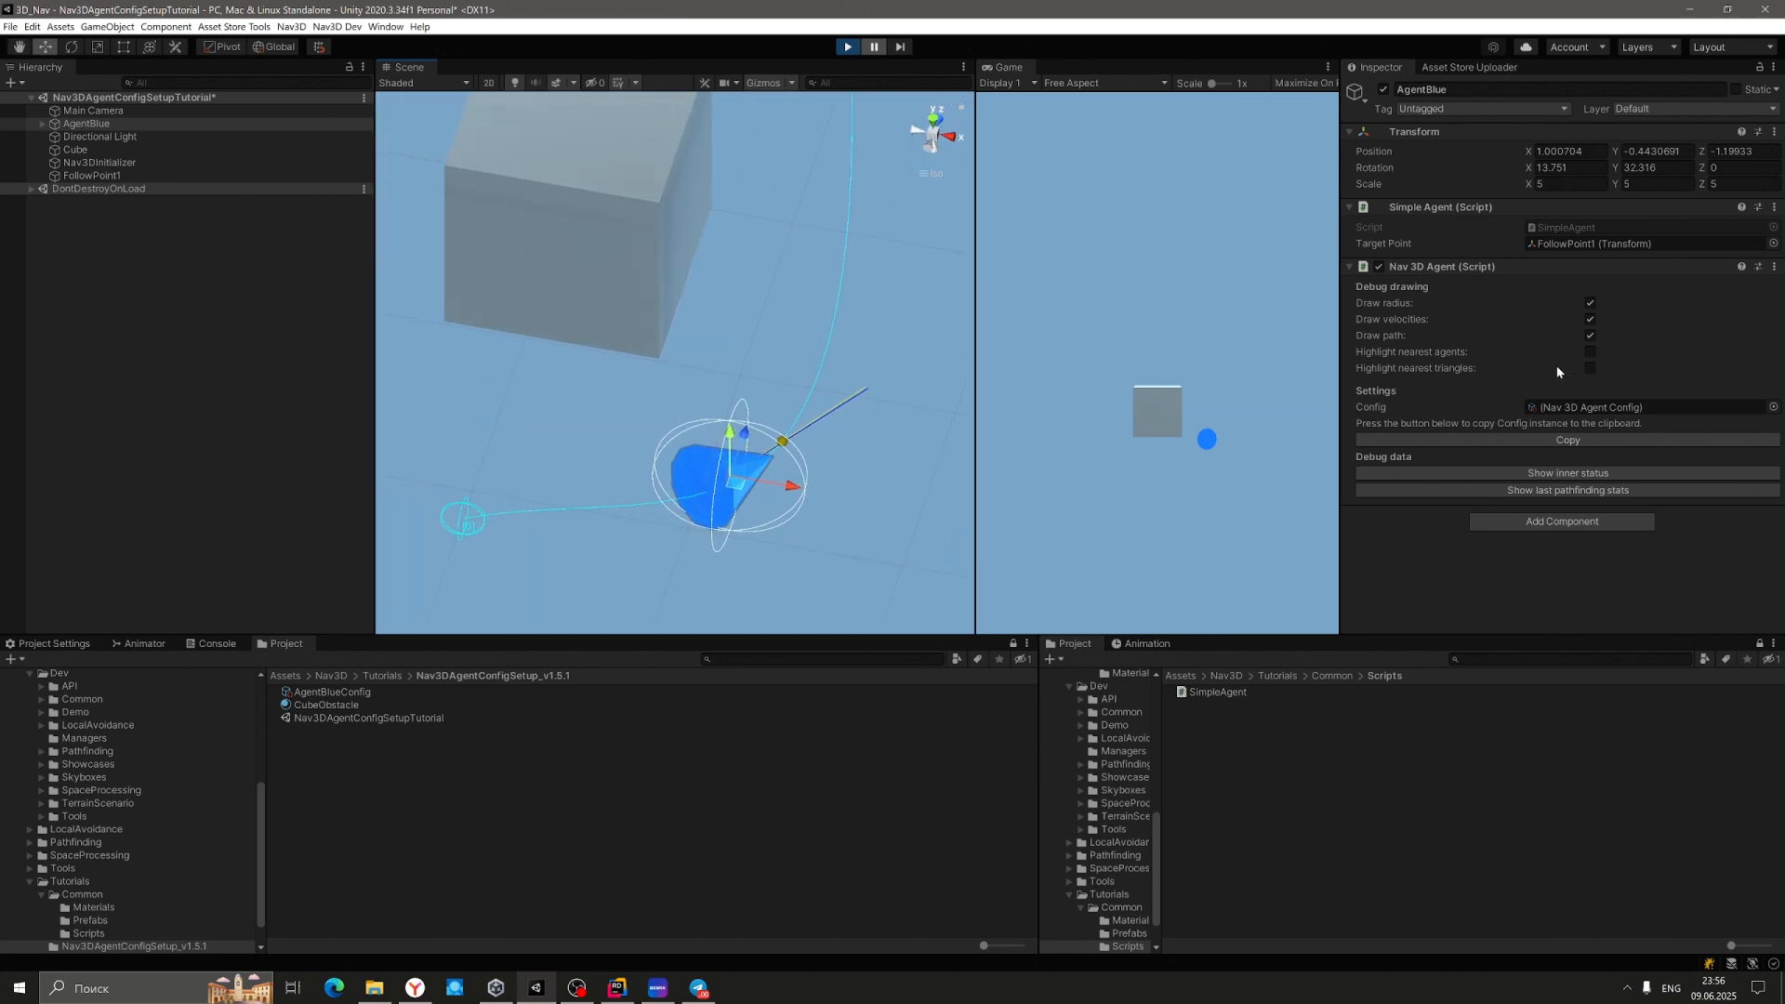
{"action": "right_click_drag", "start_coordinate": [916, 368], "coordinate": [874, 237]}
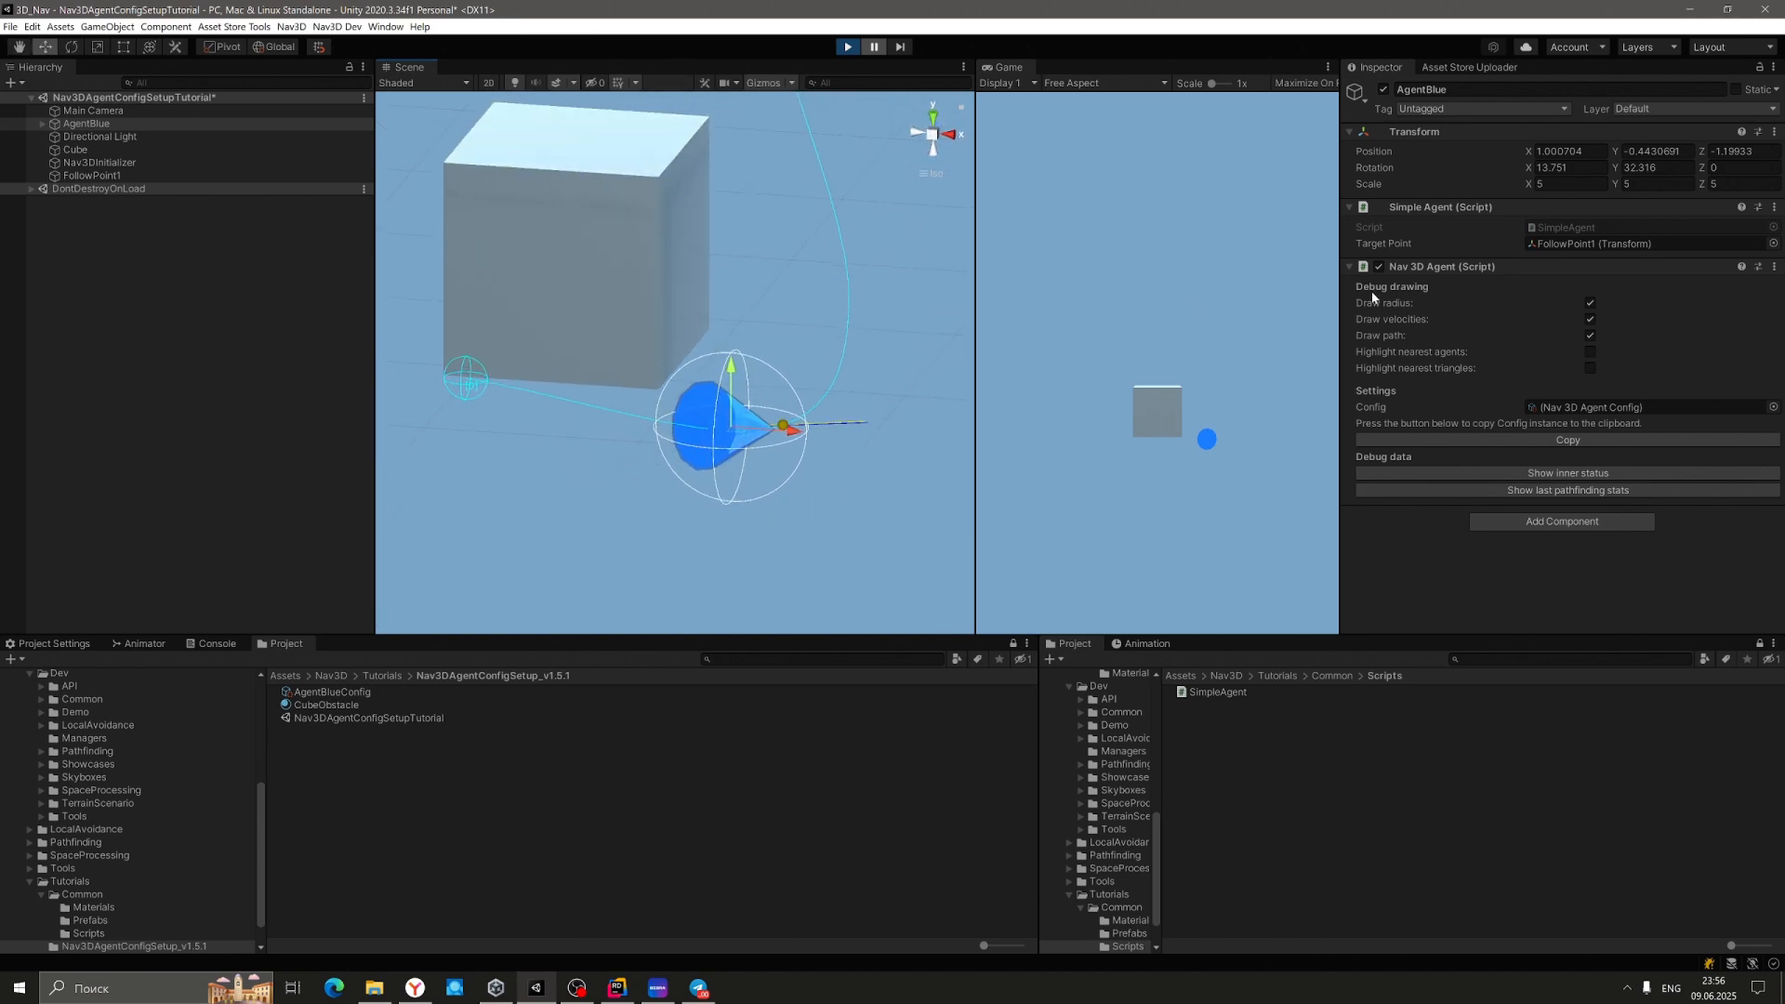
Resume the simulation and follow AgentBlue around the cube toward FollowPoint1.
{"action": "left_click", "coordinate": [879, 49]}
{"action": "right_click_drag", "start_coordinate": [881, 281], "coordinate": [729, 370]}
{"action": "scroll", "coordinate": [764, 366], "scroll_direction": "down", "scroll_amount": 3}
{"action": "scroll", "coordinate": [729, 370], "scroll_direction": "down", "scroll_amount": 9}
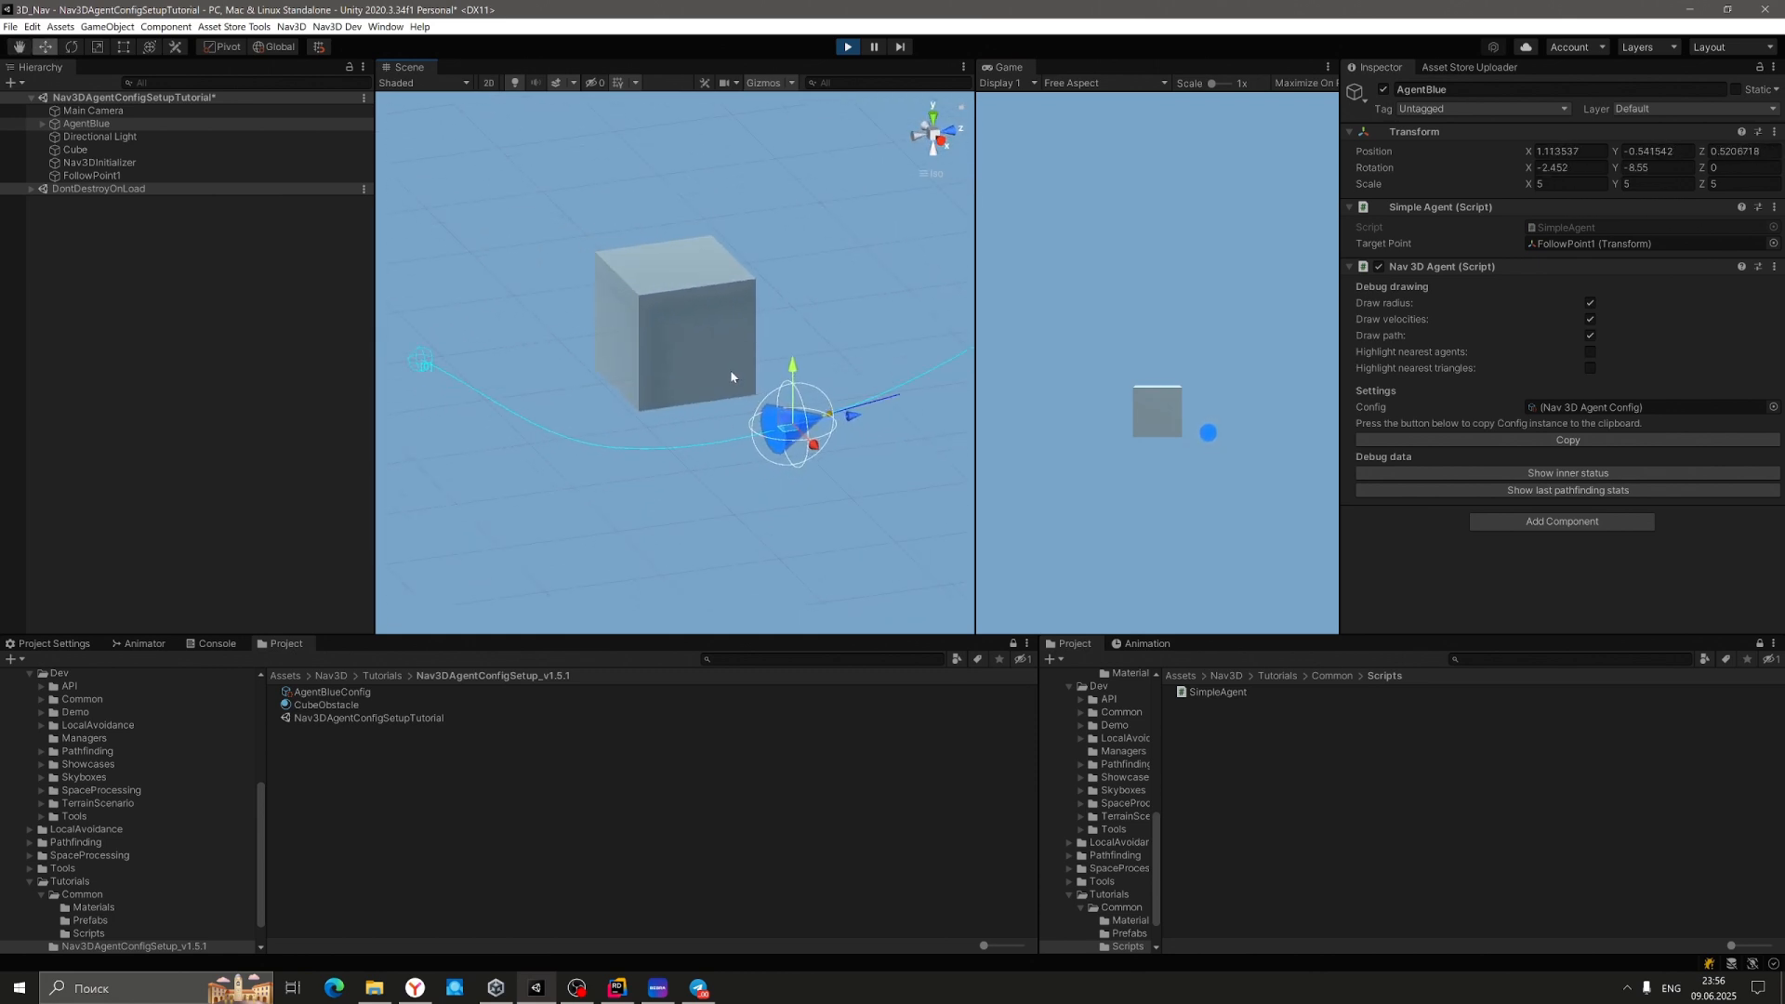
{"action": "middle_click_drag", "start_coordinate": [892, 389], "coordinate": [666, 469]}
{"action": "right_click_drag", "start_coordinate": [800, 430], "coordinate": [640, 444]}
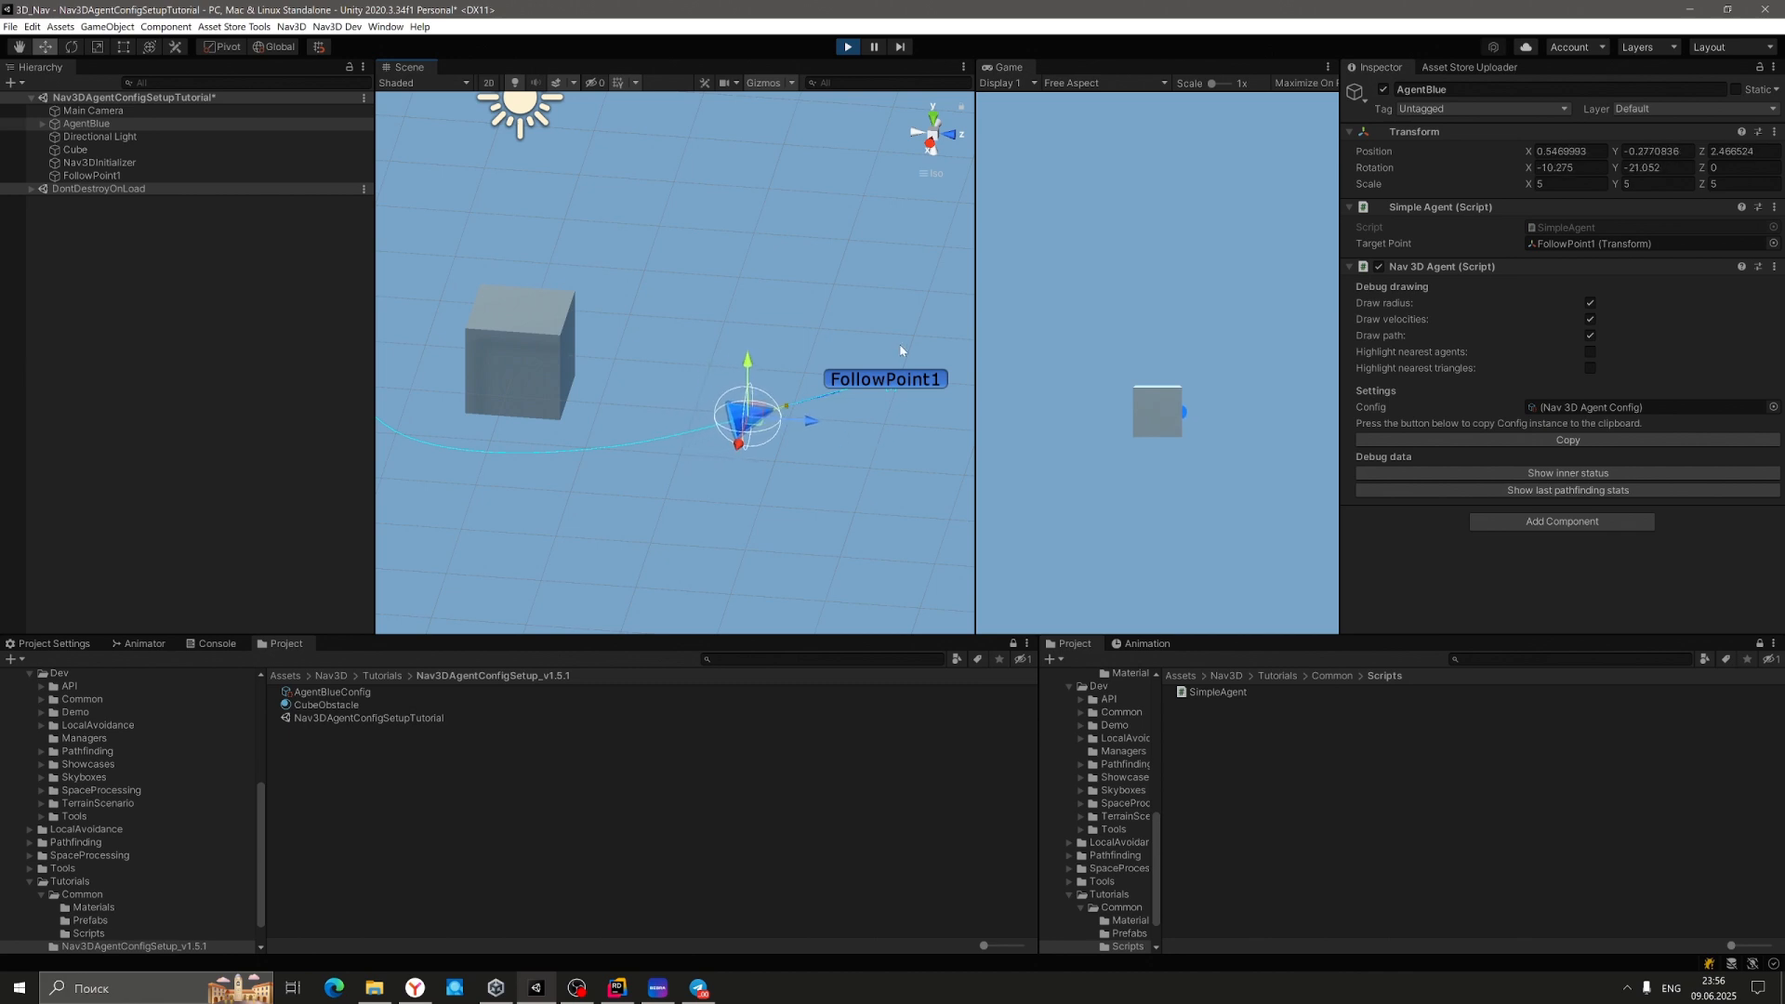
Stop Play and duplicate AgentBlue as AgentBlue (1), placed directly below it in the Hierarchy.
{"action": "left_click", "coordinate": [847, 47]}
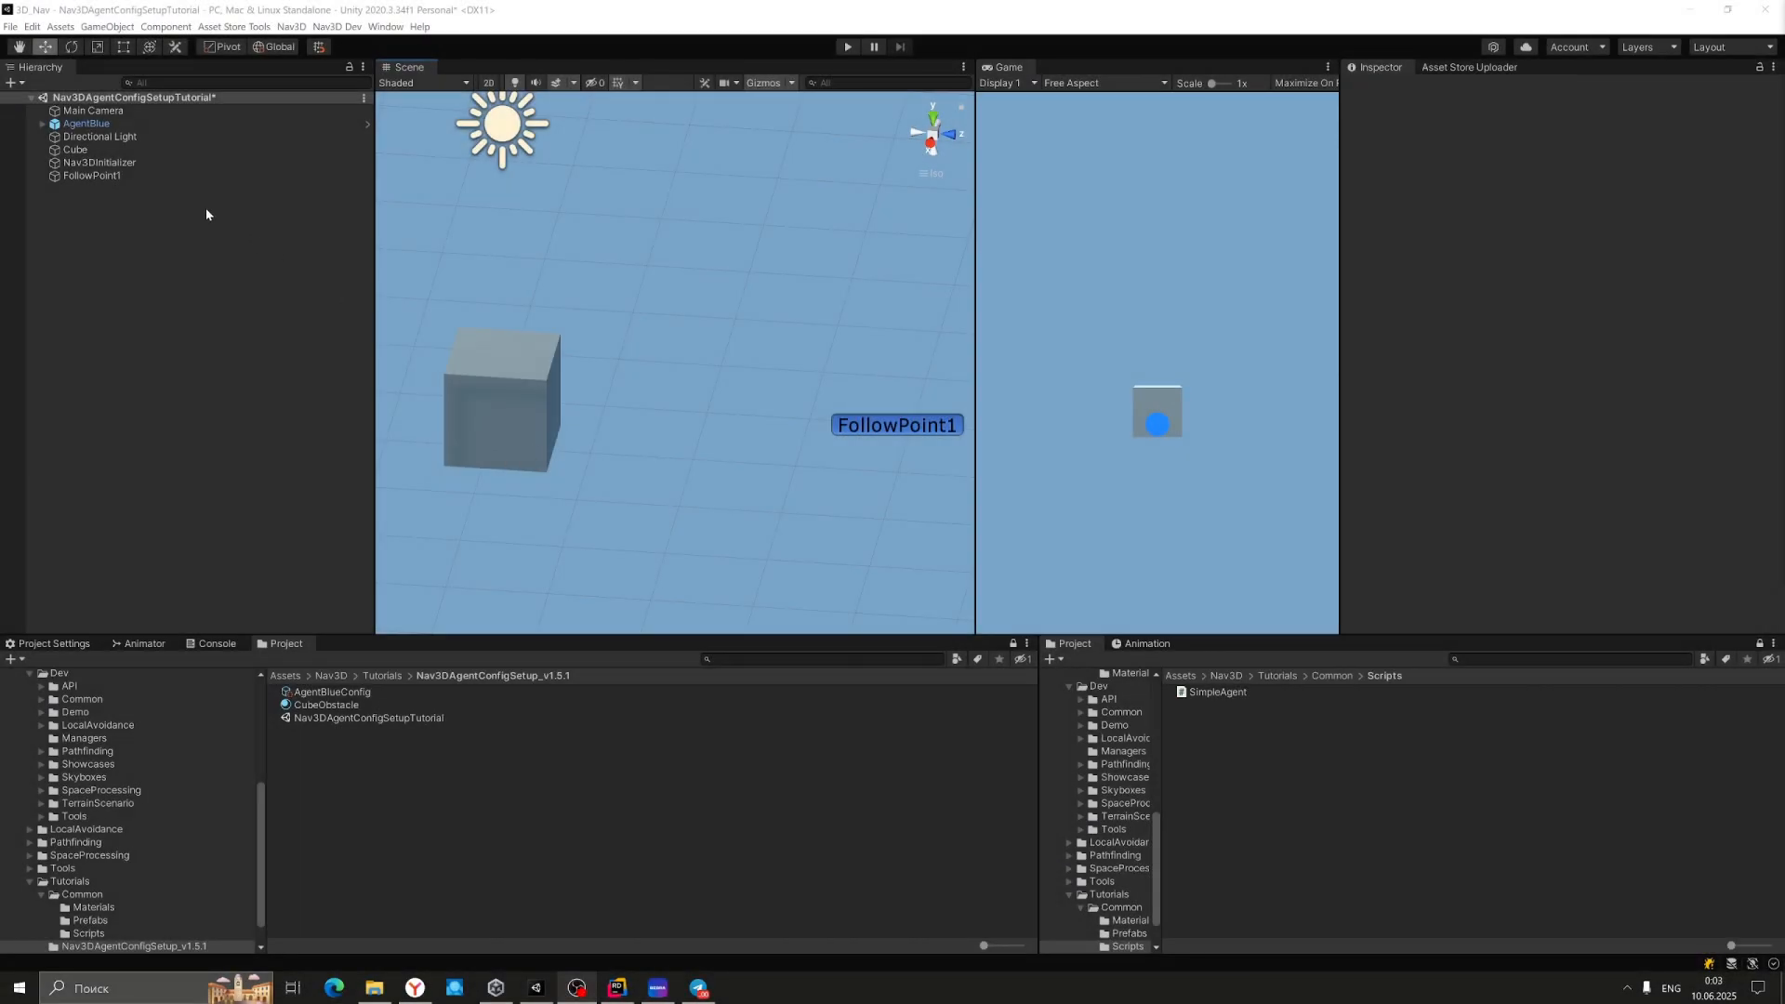
{"action": "left_click", "coordinate": [109, 123]}
{"action": "key", "text": "ctrl+d"}
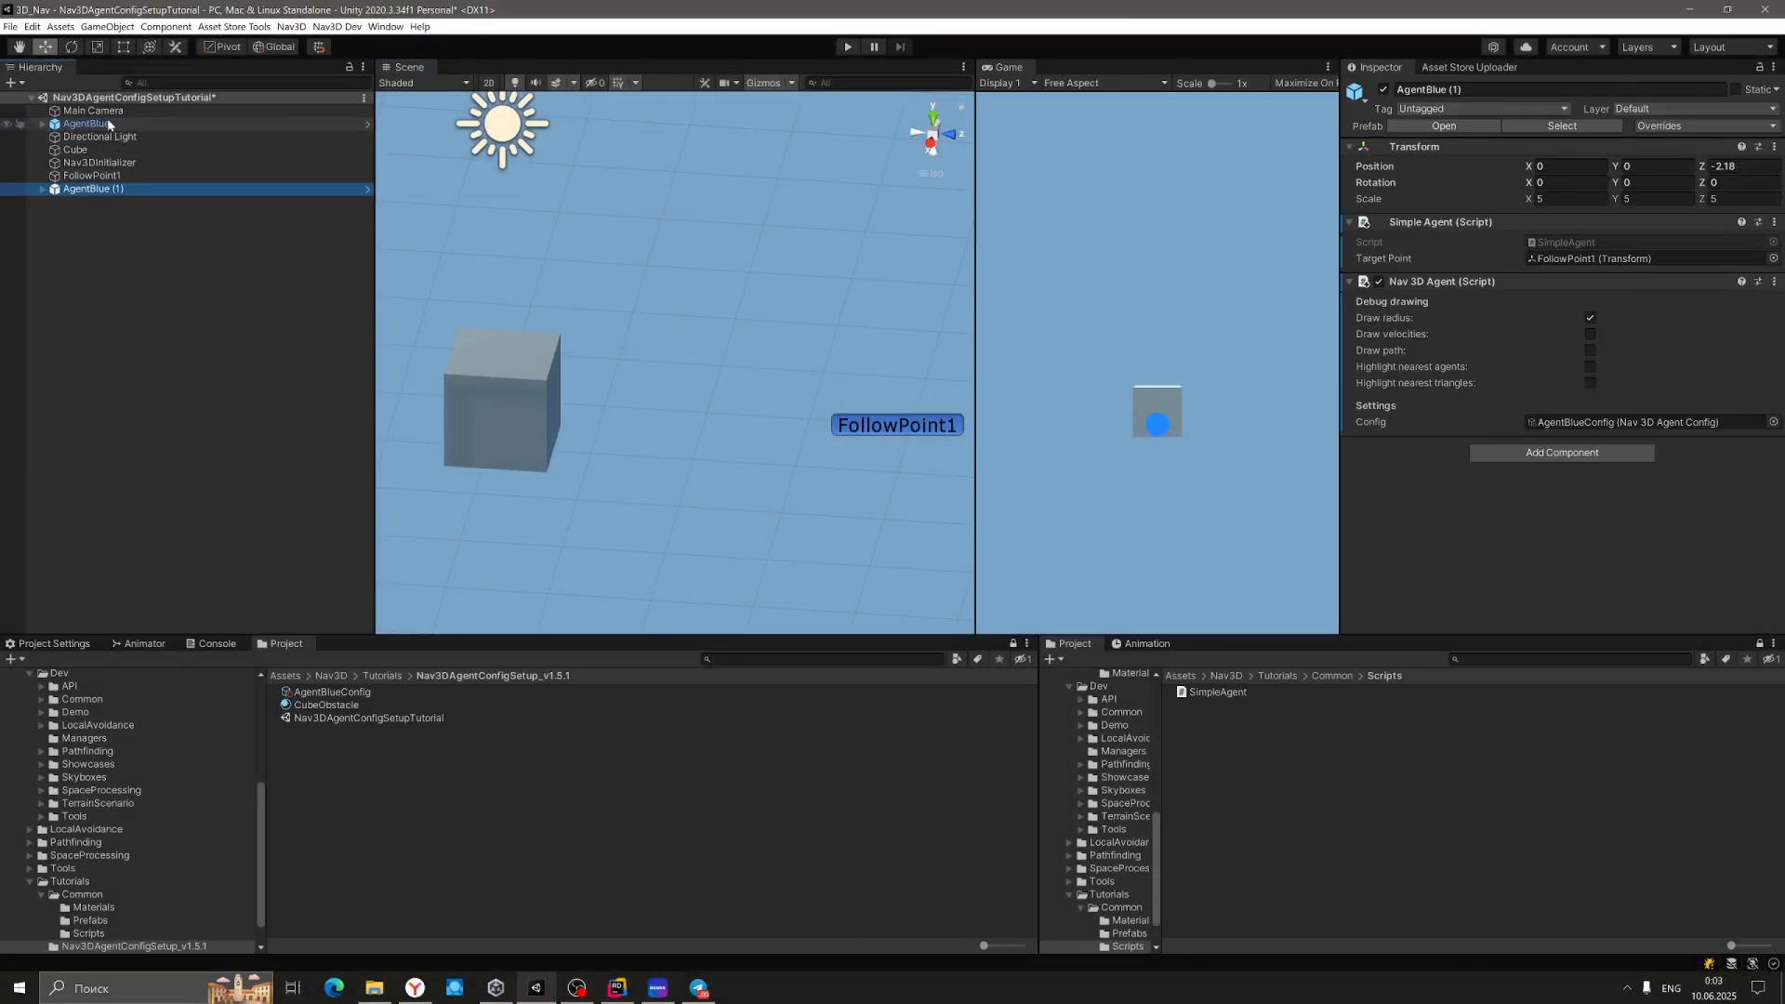
{"action": "left_click_drag", "start_coordinate": [89, 194], "coordinate": [90, 137]}
Duplicate FollowPoint1 and rename the copy FollowPoint2.
{"action": "left_click", "coordinate": [92, 188]}
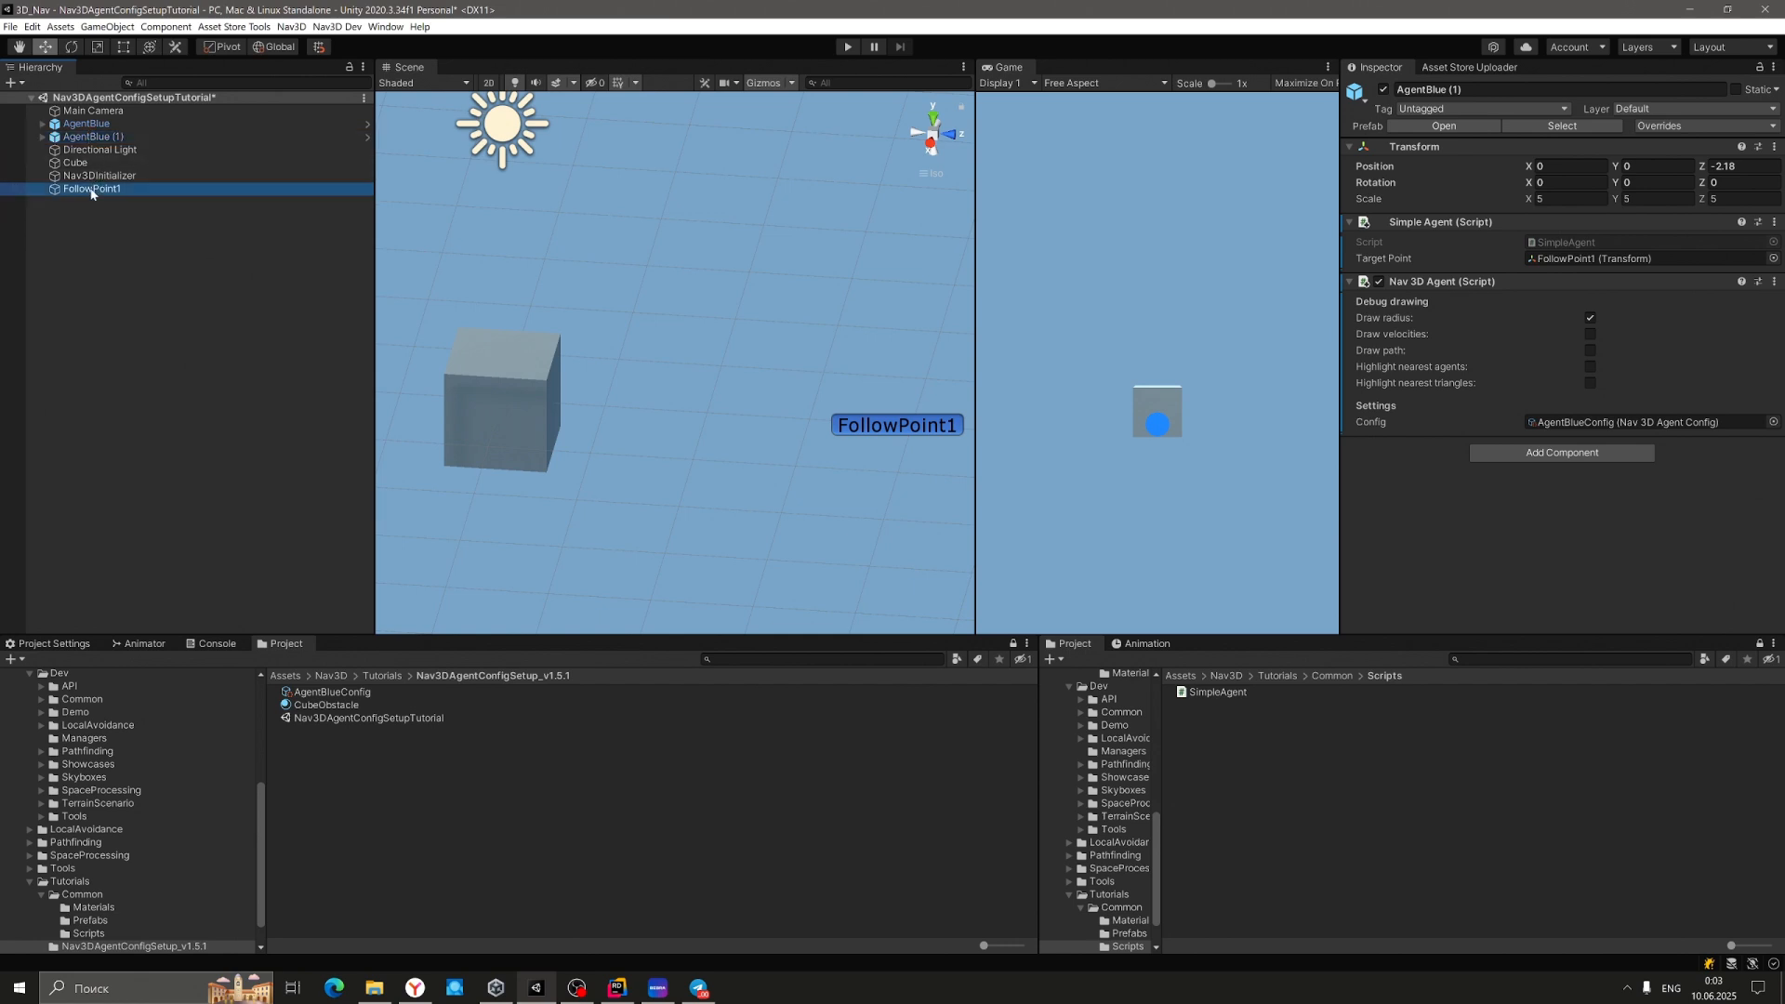
{"action": "key", "text": "ctrl+d"}
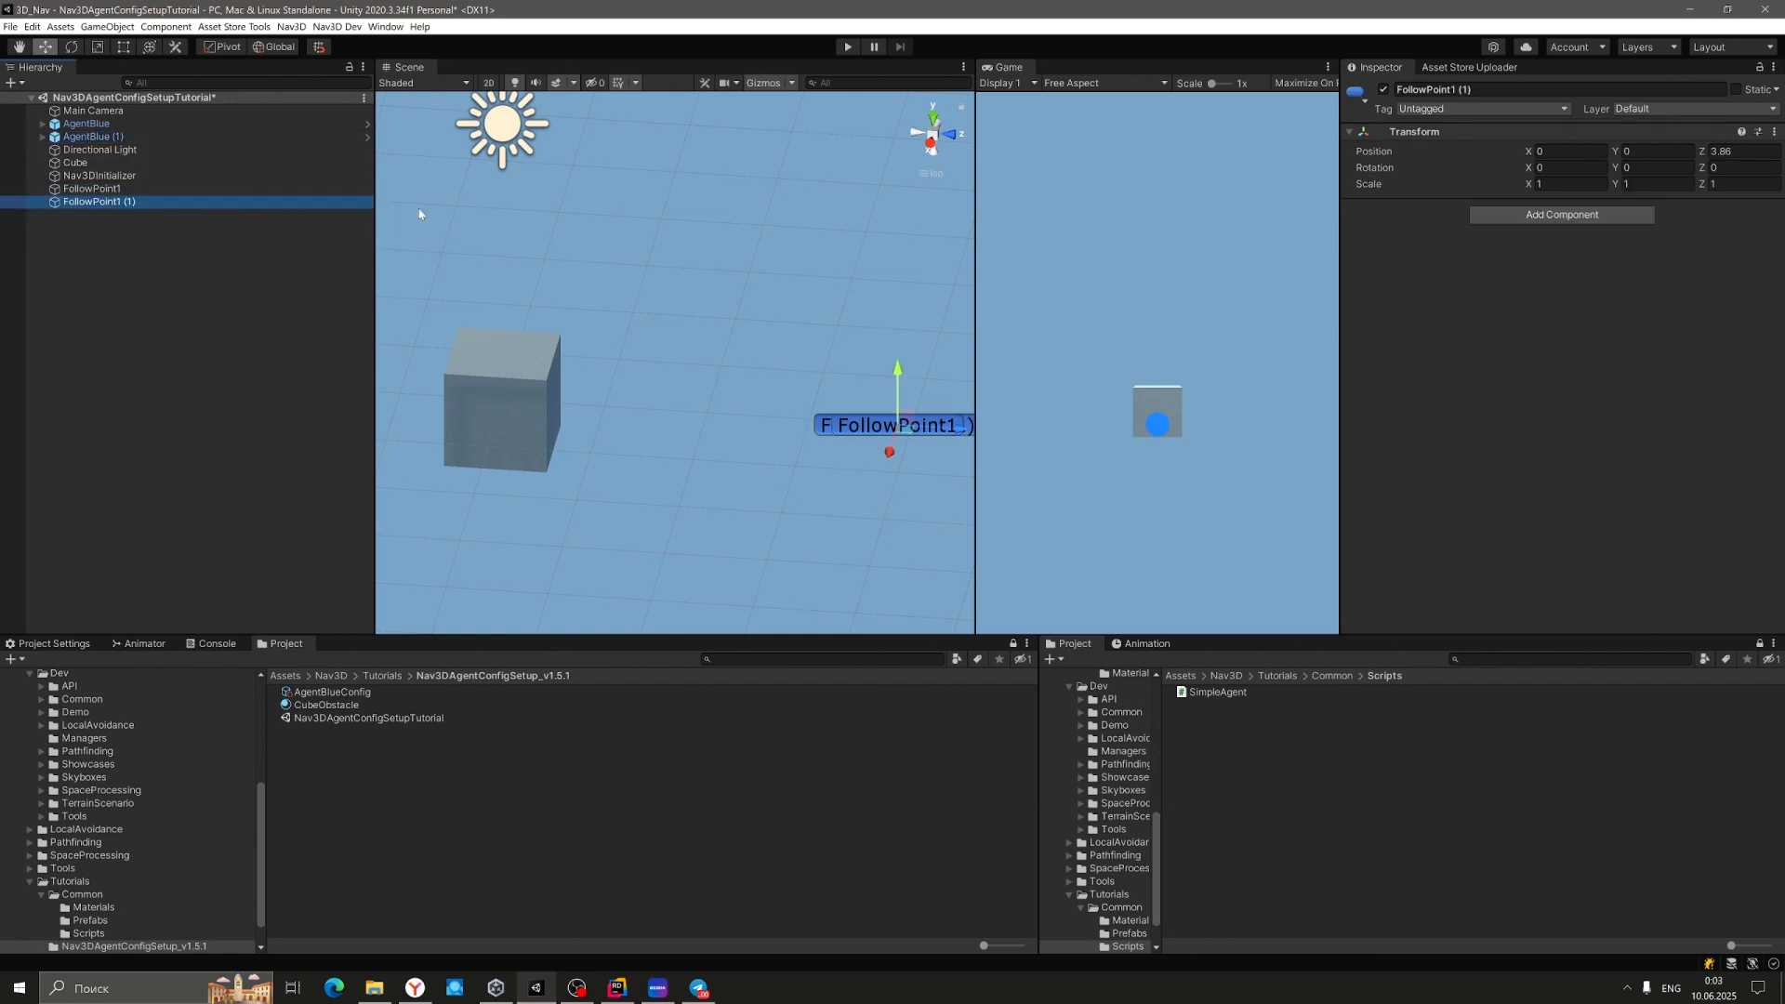
{"action": "left_click", "coordinate": [1462, 87]}
{"action": "key", "text": "BackSpace"}
{"action": "key", "text": "BackSpace"}
{"action": "key", "text": "BackSpace"}
{"action": "key", "text": "BackSpace"}
{"action": "key", "text": "BackSpace"}
{"action": "type", "text": "2"}
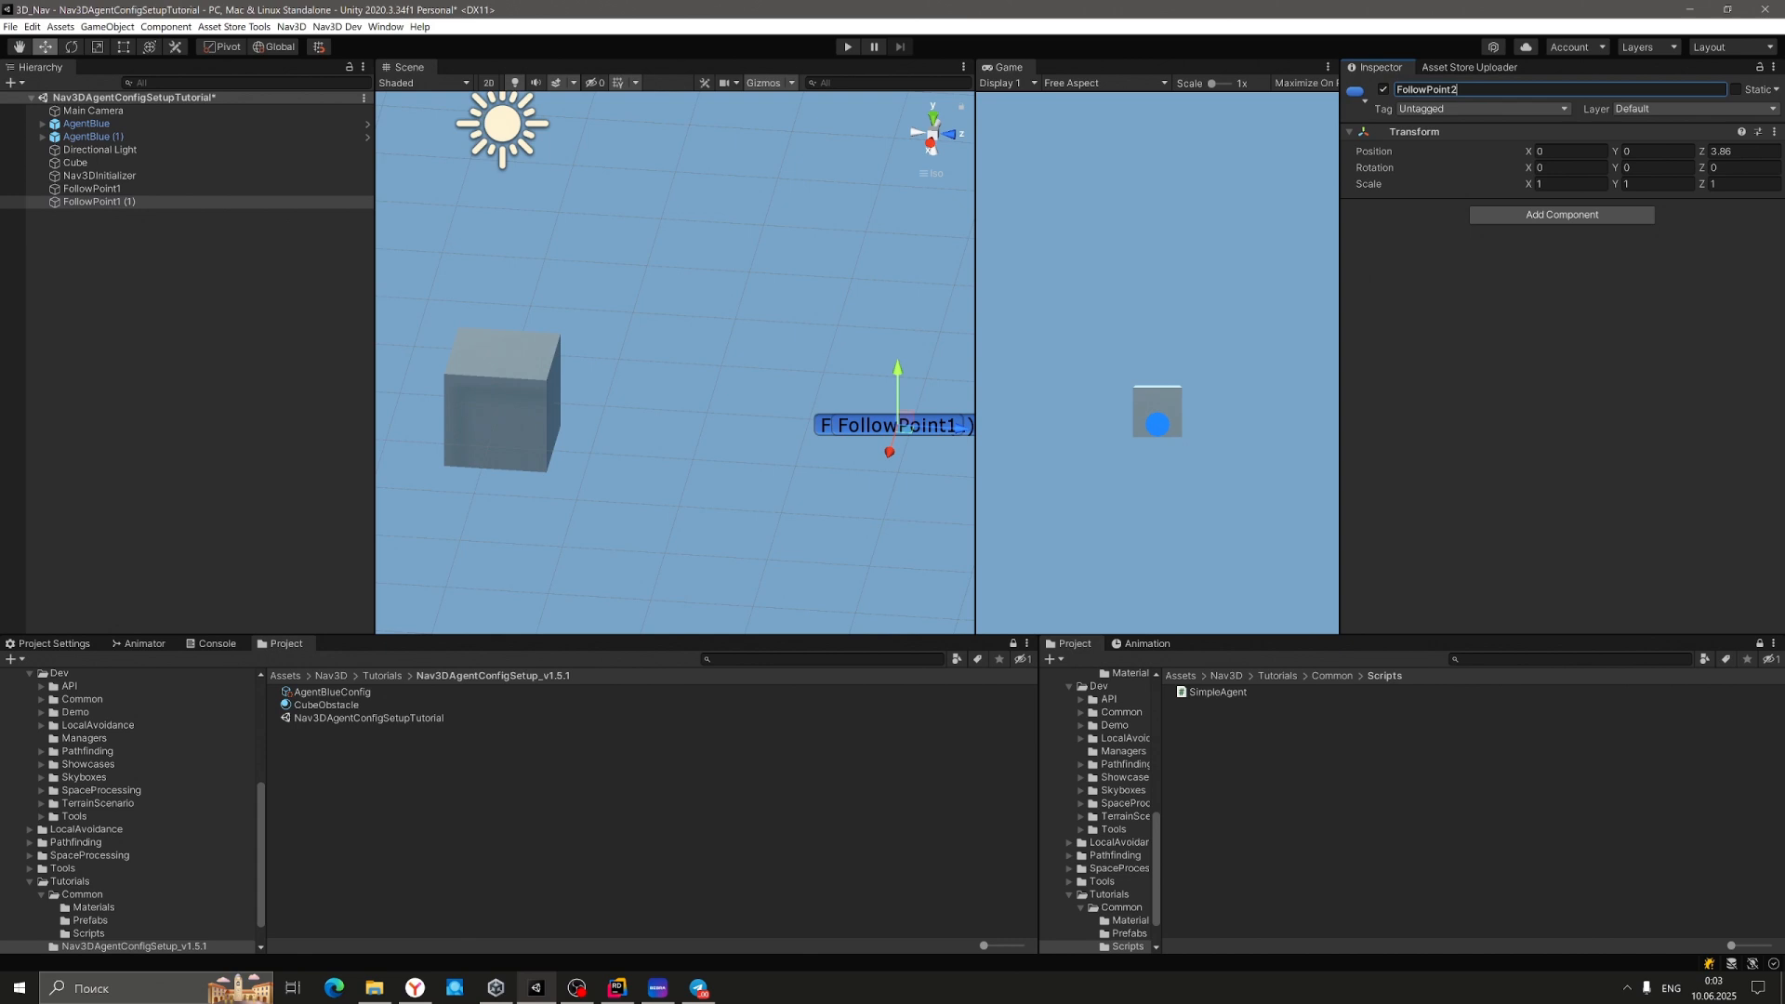
{"action": "key", "text": "Return"}
Set FollowPoint2 as AgentBlue (1)'s Target Point.
{"action": "left_click", "coordinate": [109, 125]}
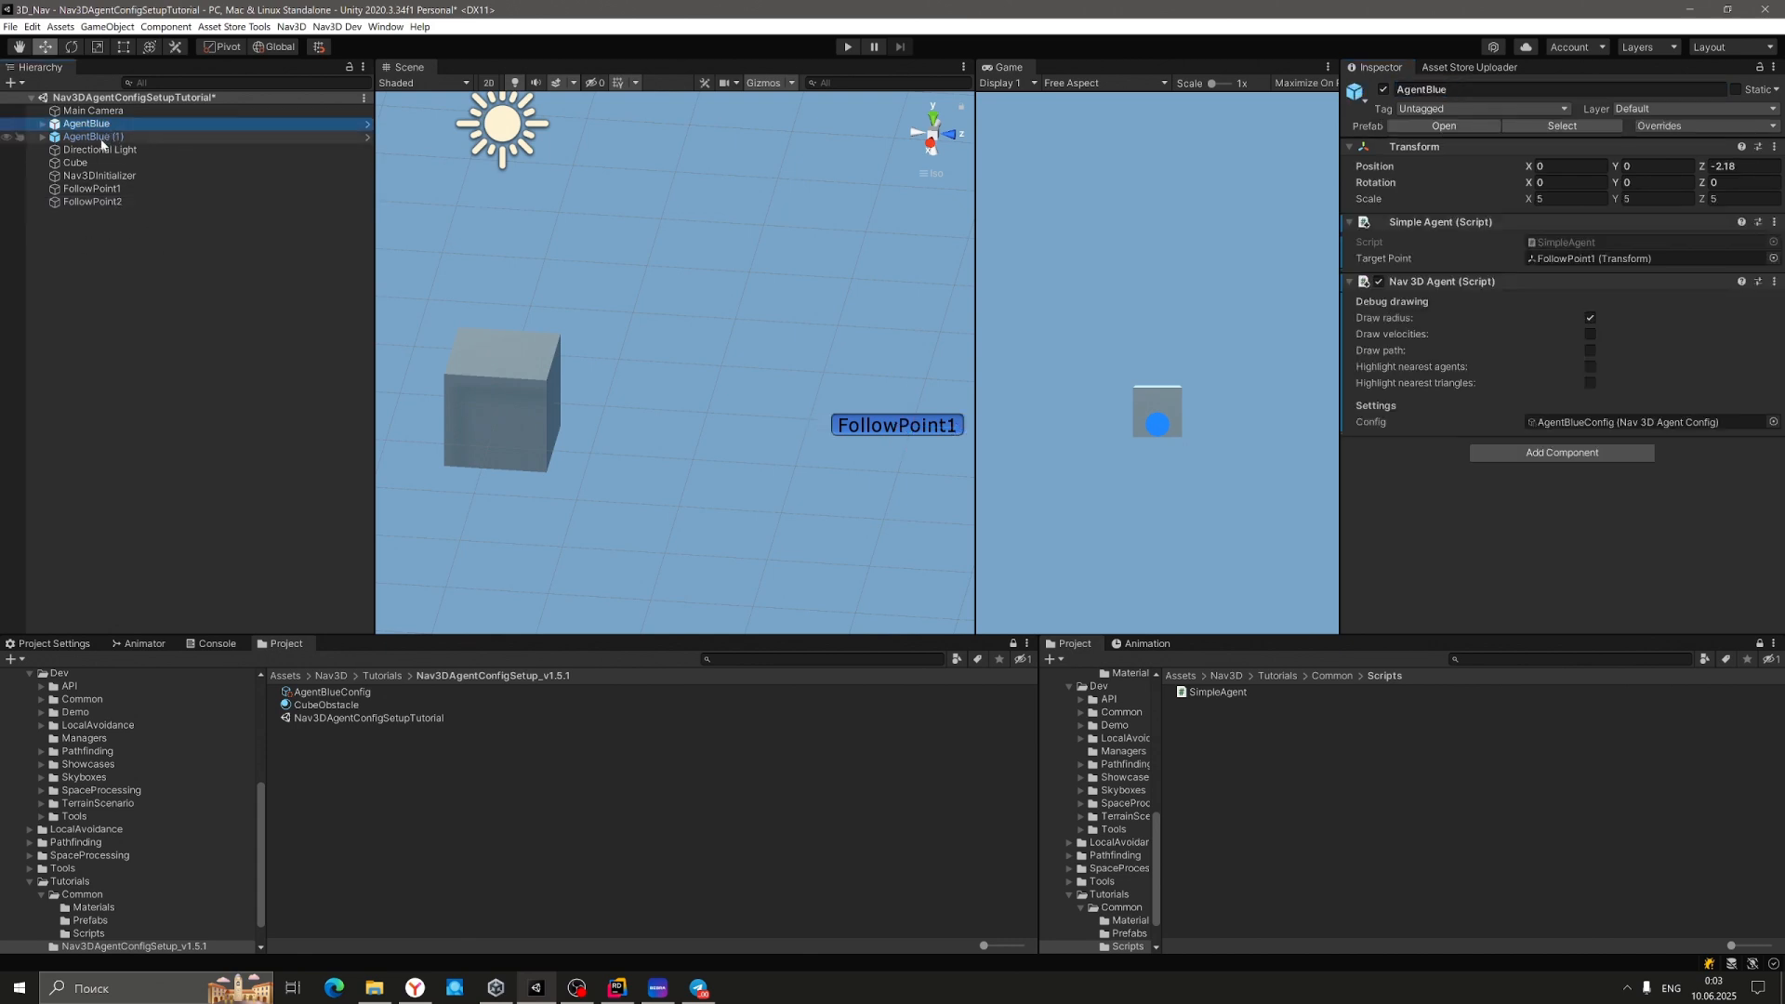
{"action": "left_click", "coordinate": [93, 137]}
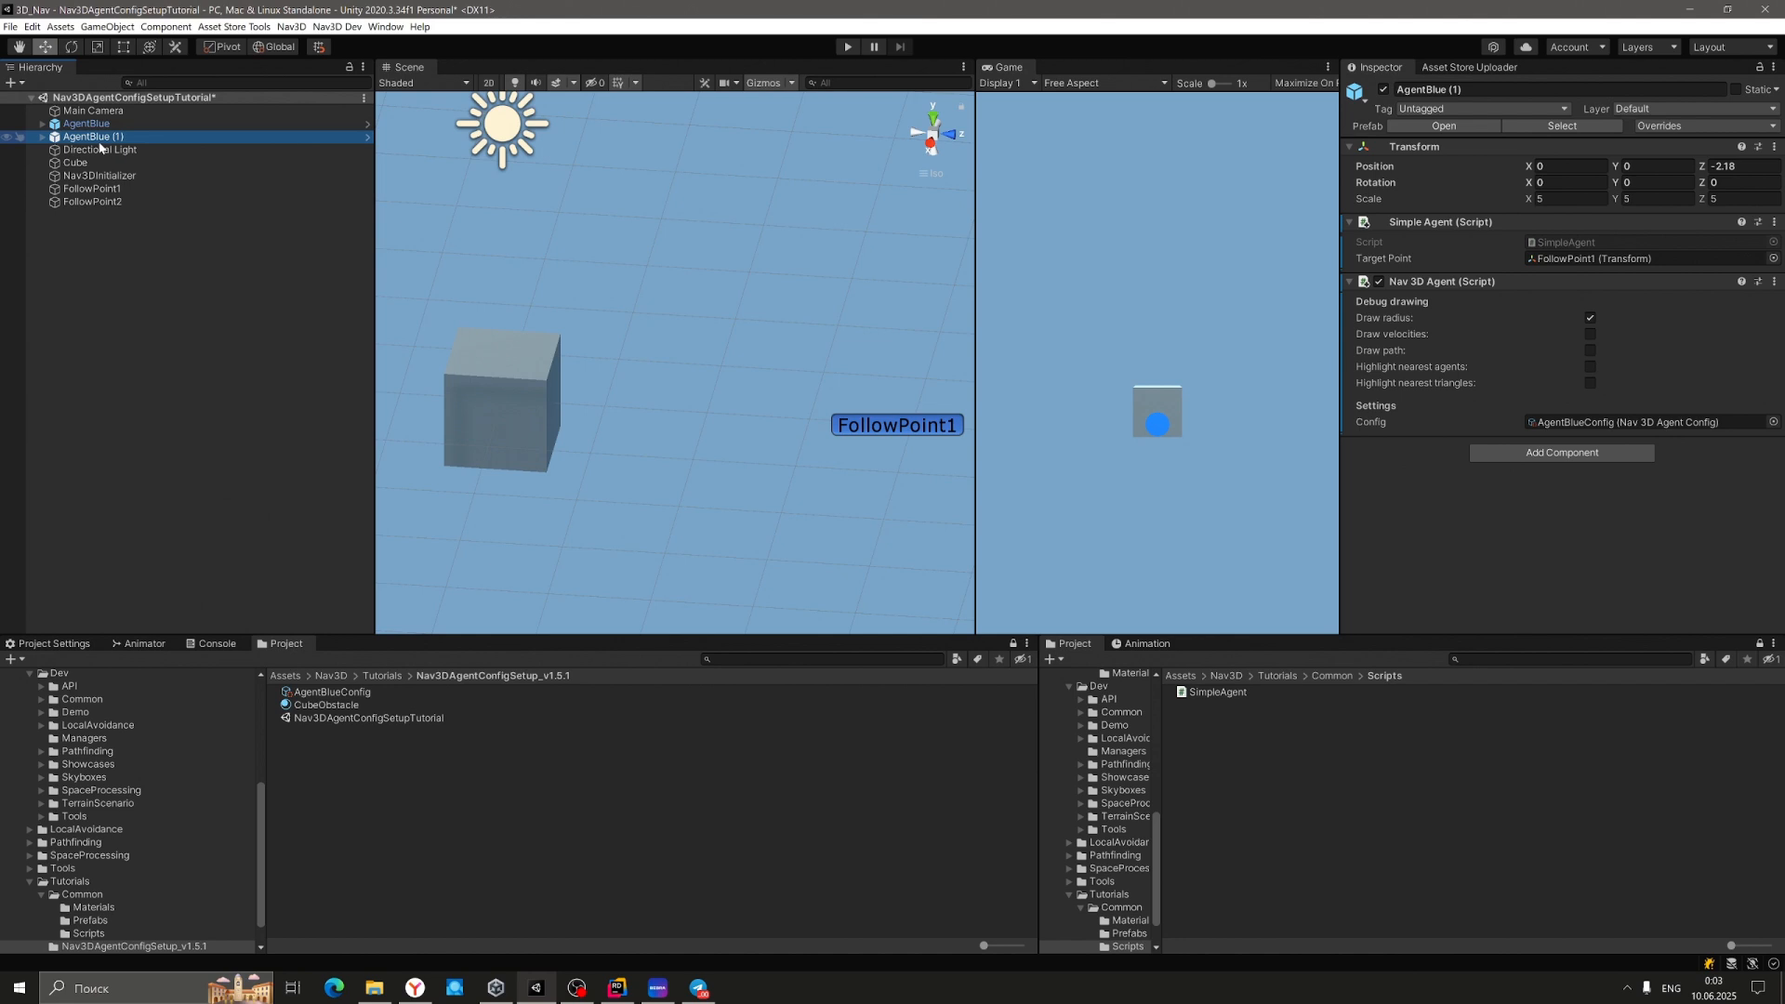
{"action": "left_click_drag", "start_coordinate": [80, 203], "coordinate": [1589, 264]}
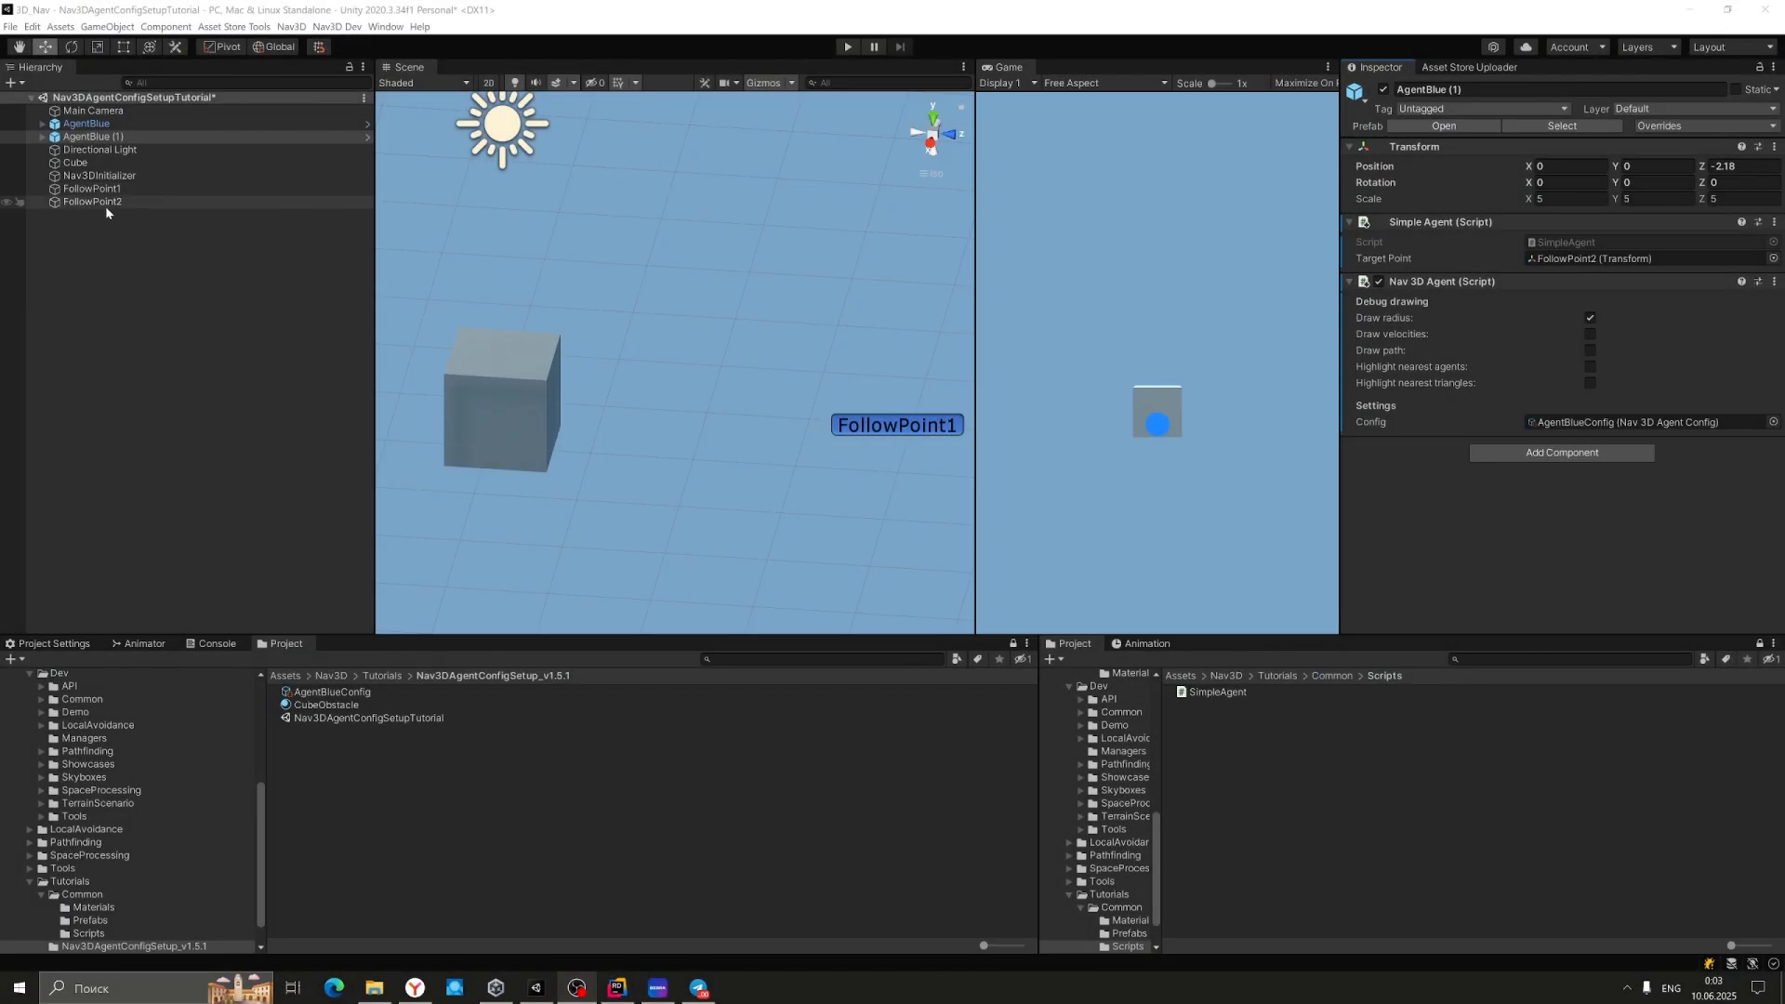
Move FollowPoint2 along Z to -3.53, beside the cube opposite FollowPoint1.
{"action": "left_click", "coordinate": [104, 202]}
{"action": "left_click_drag", "start_coordinate": [734, 364], "coordinate": [873, 371], "text": "alt"}
{"action": "scroll", "coordinate": [871, 370], "scroll_direction": "down", "scroll_amount": 12}
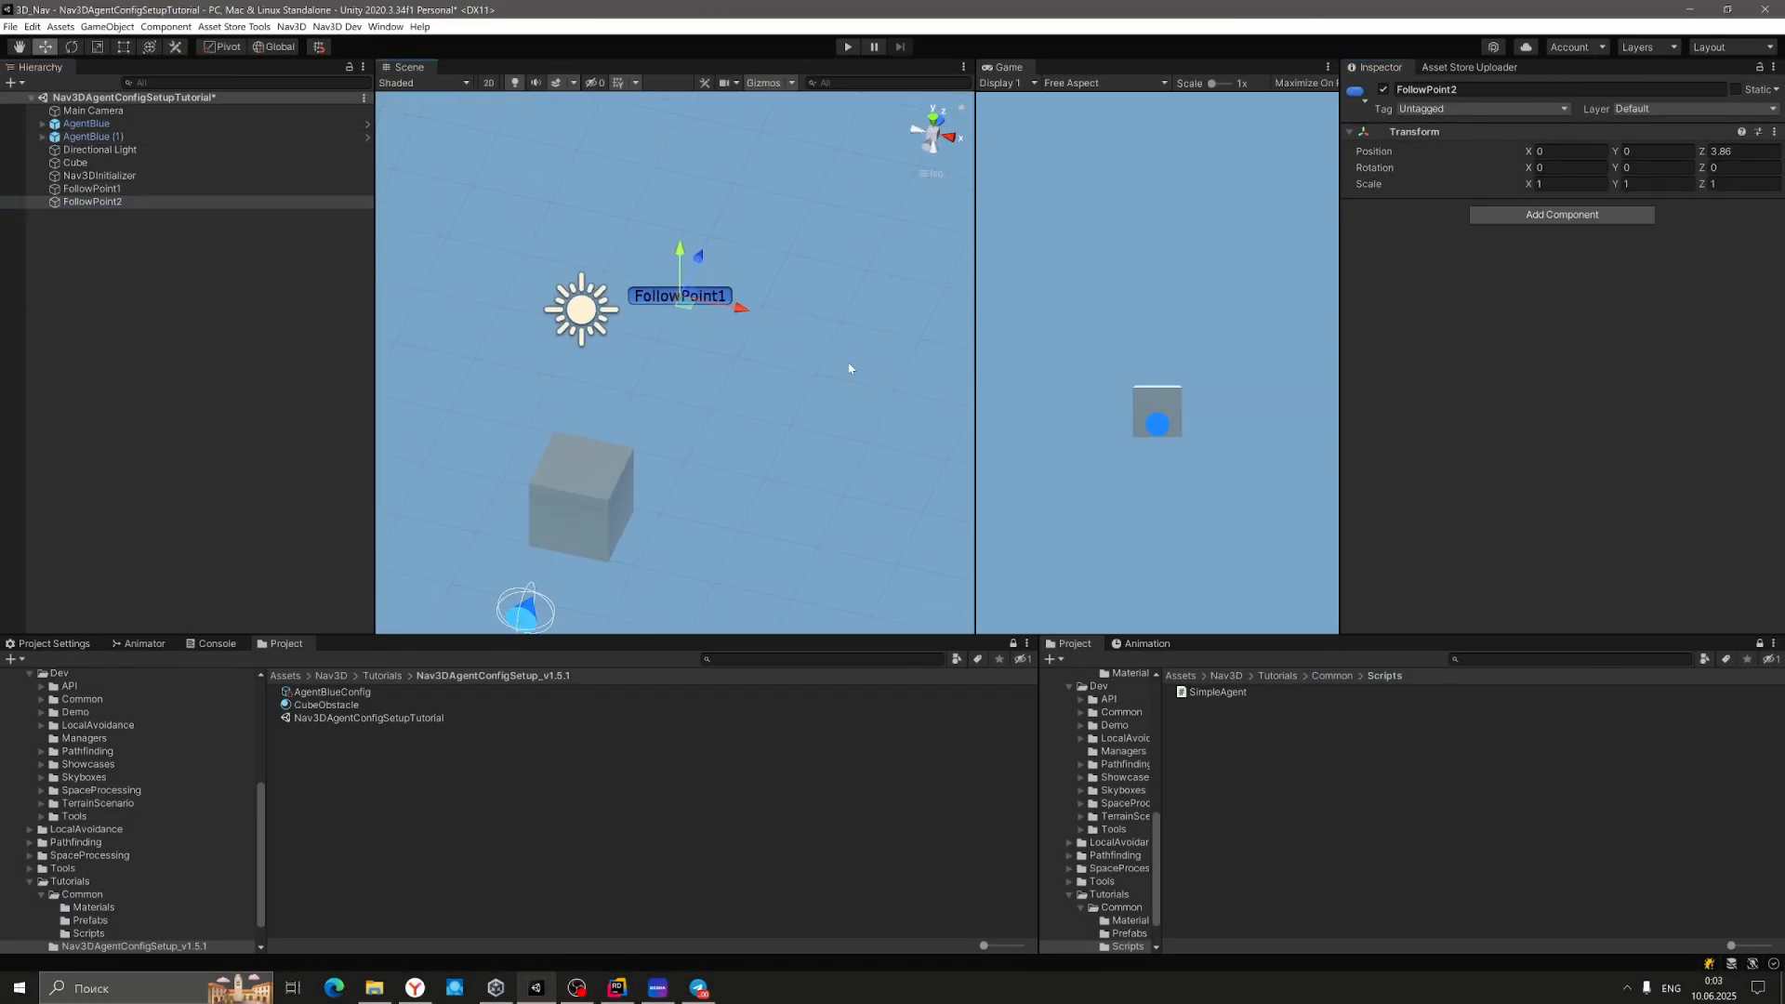
{"action": "middle_click_drag", "start_coordinate": [842, 364], "coordinate": [769, 351]}
{"action": "left_click_drag", "start_coordinate": [769, 350], "coordinate": [602, 343], "text": "alt"}
{"action": "left_click_drag", "start_coordinate": [777, 289], "coordinate": [734, 296]}
With AgentBlue (1) at Z 2.71, frame both agents and start the two-agent Play test.
{"action": "left_click", "coordinate": [91, 138]}
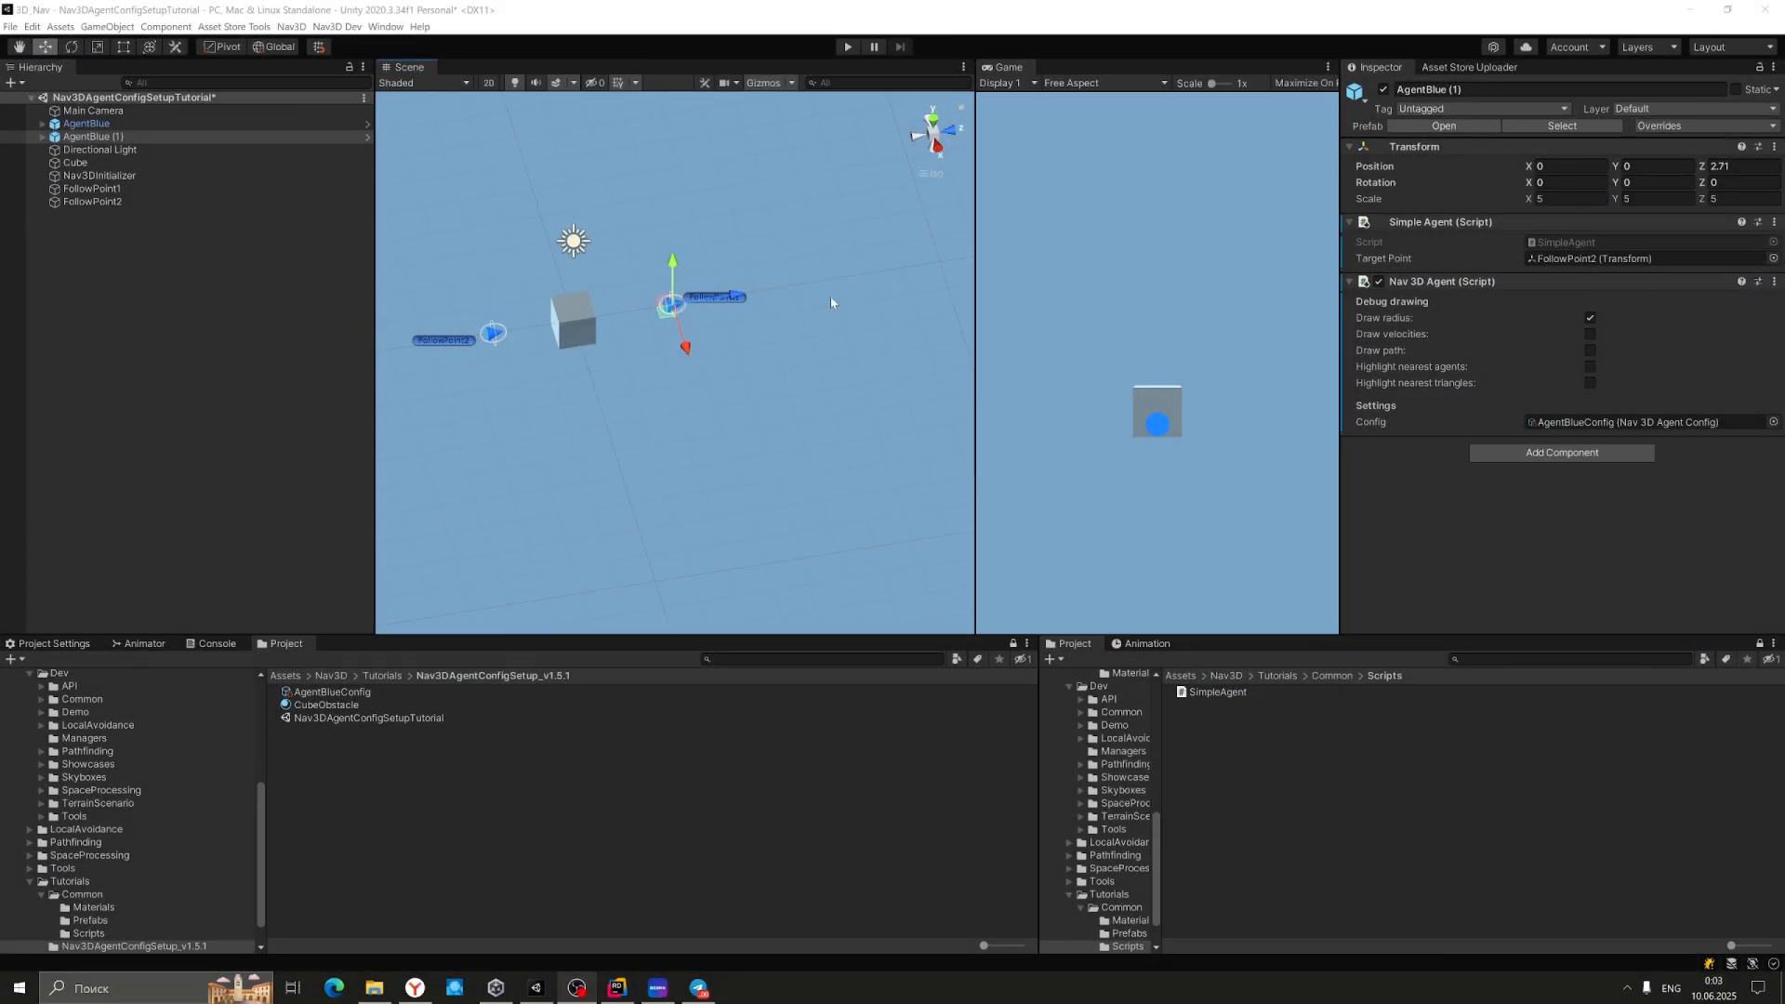
{"action": "right_click_drag", "start_coordinate": [831, 303], "coordinate": [595, 297]}
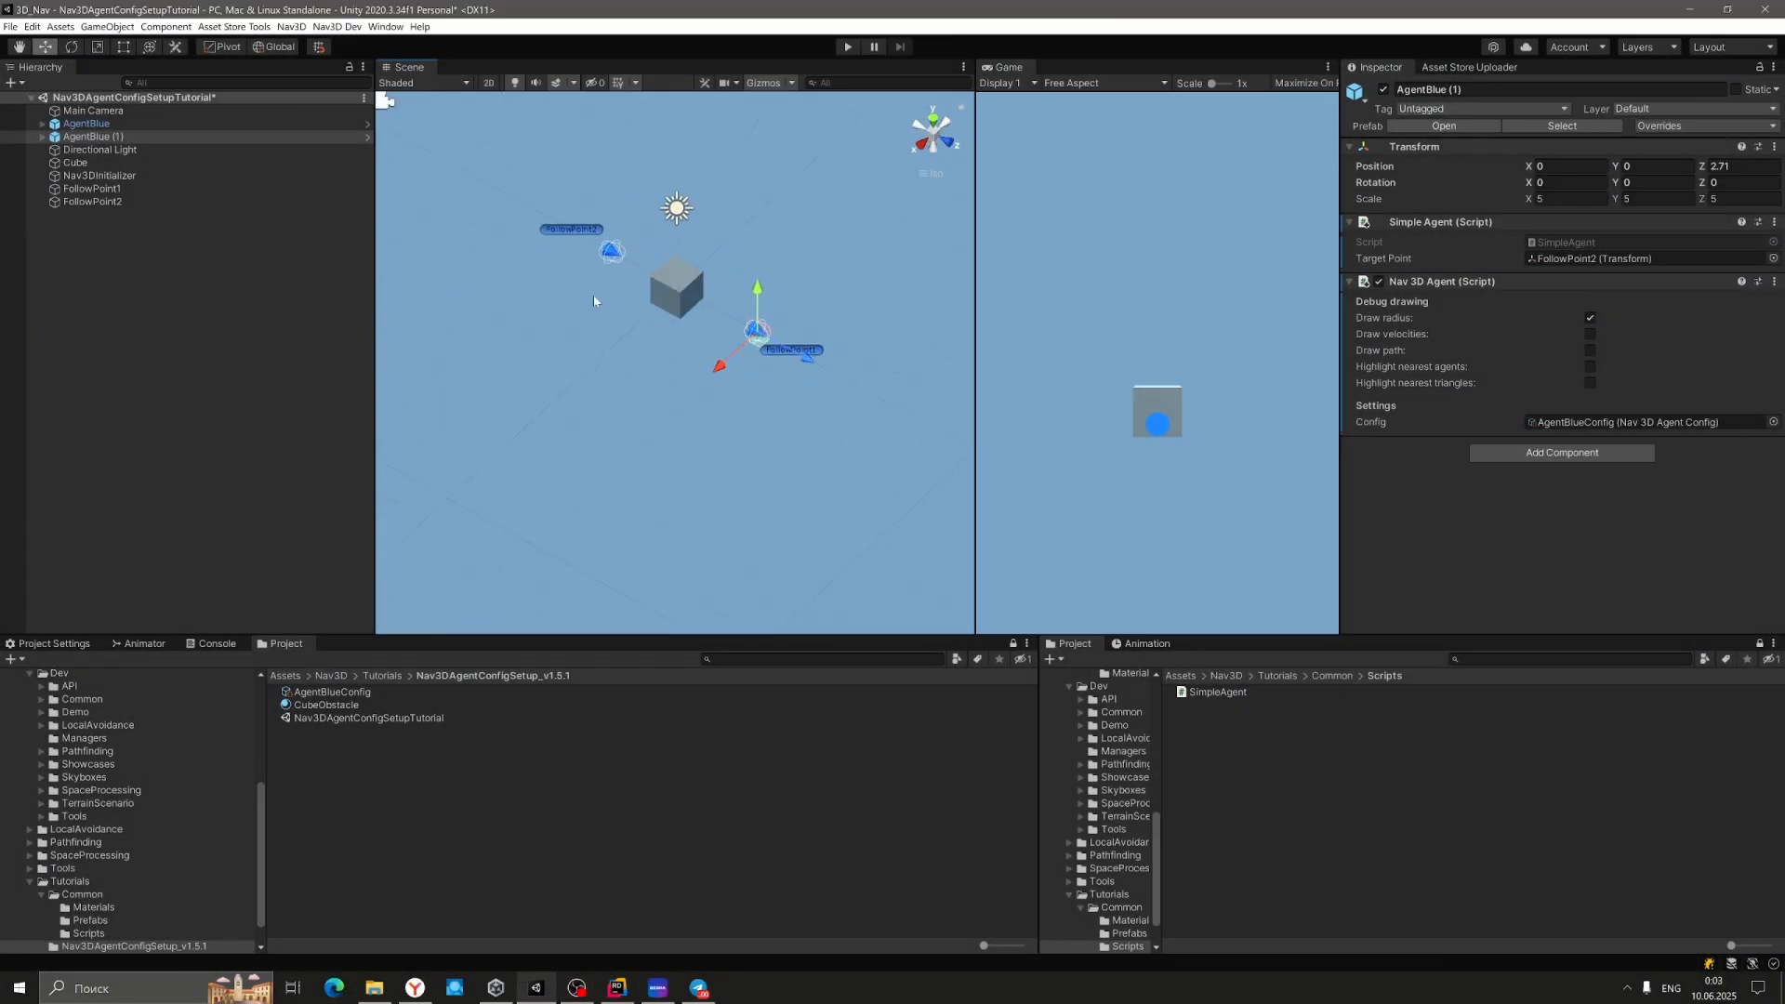
{"action": "middle_click_drag", "start_coordinate": [595, 297], "coordinate": [619, 394]}
{"action": "right_click_drag", "start_coordinate": [691, 410], "coordinate": [723, 369]}
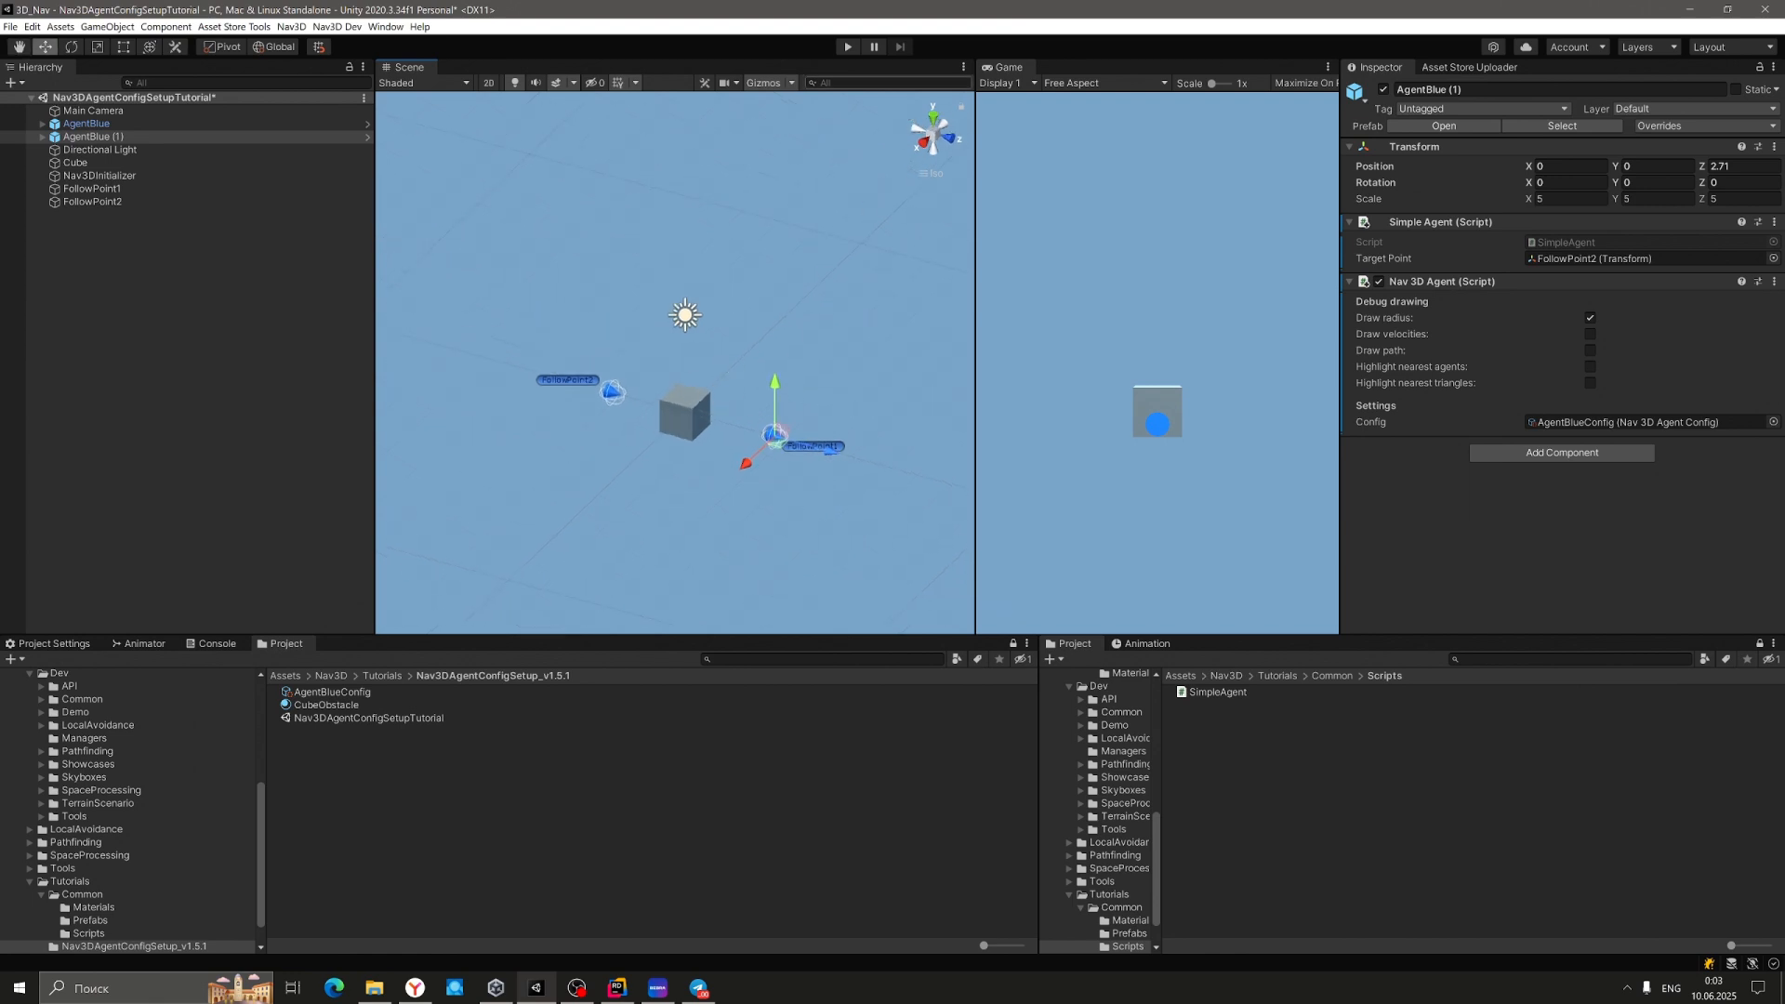
{"action": "left_click", "coordinate": [848, 50]}
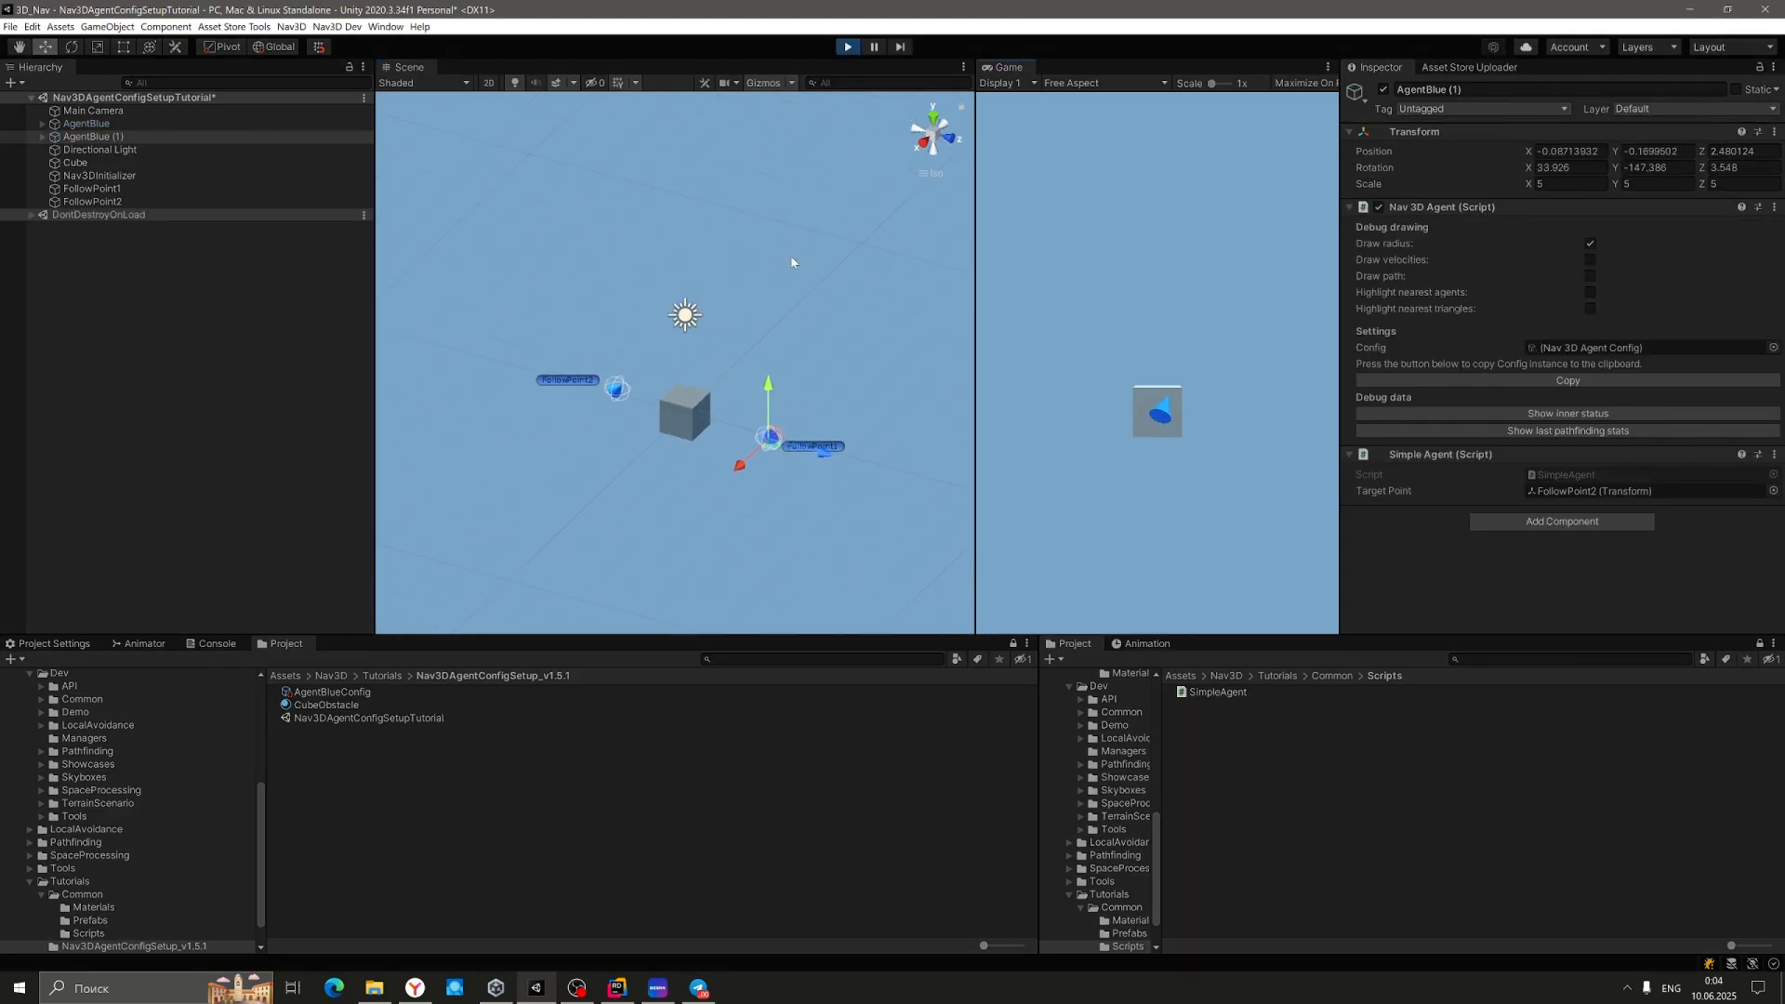
Enable Draw path on both AgentBlue and AgentBlue (1), view their paths, then stop Play.
{"action": "left_click", "coordinate": [140, 124]}
{"action": "left_click", "coordinate": [102, 137], "text": "shift"}
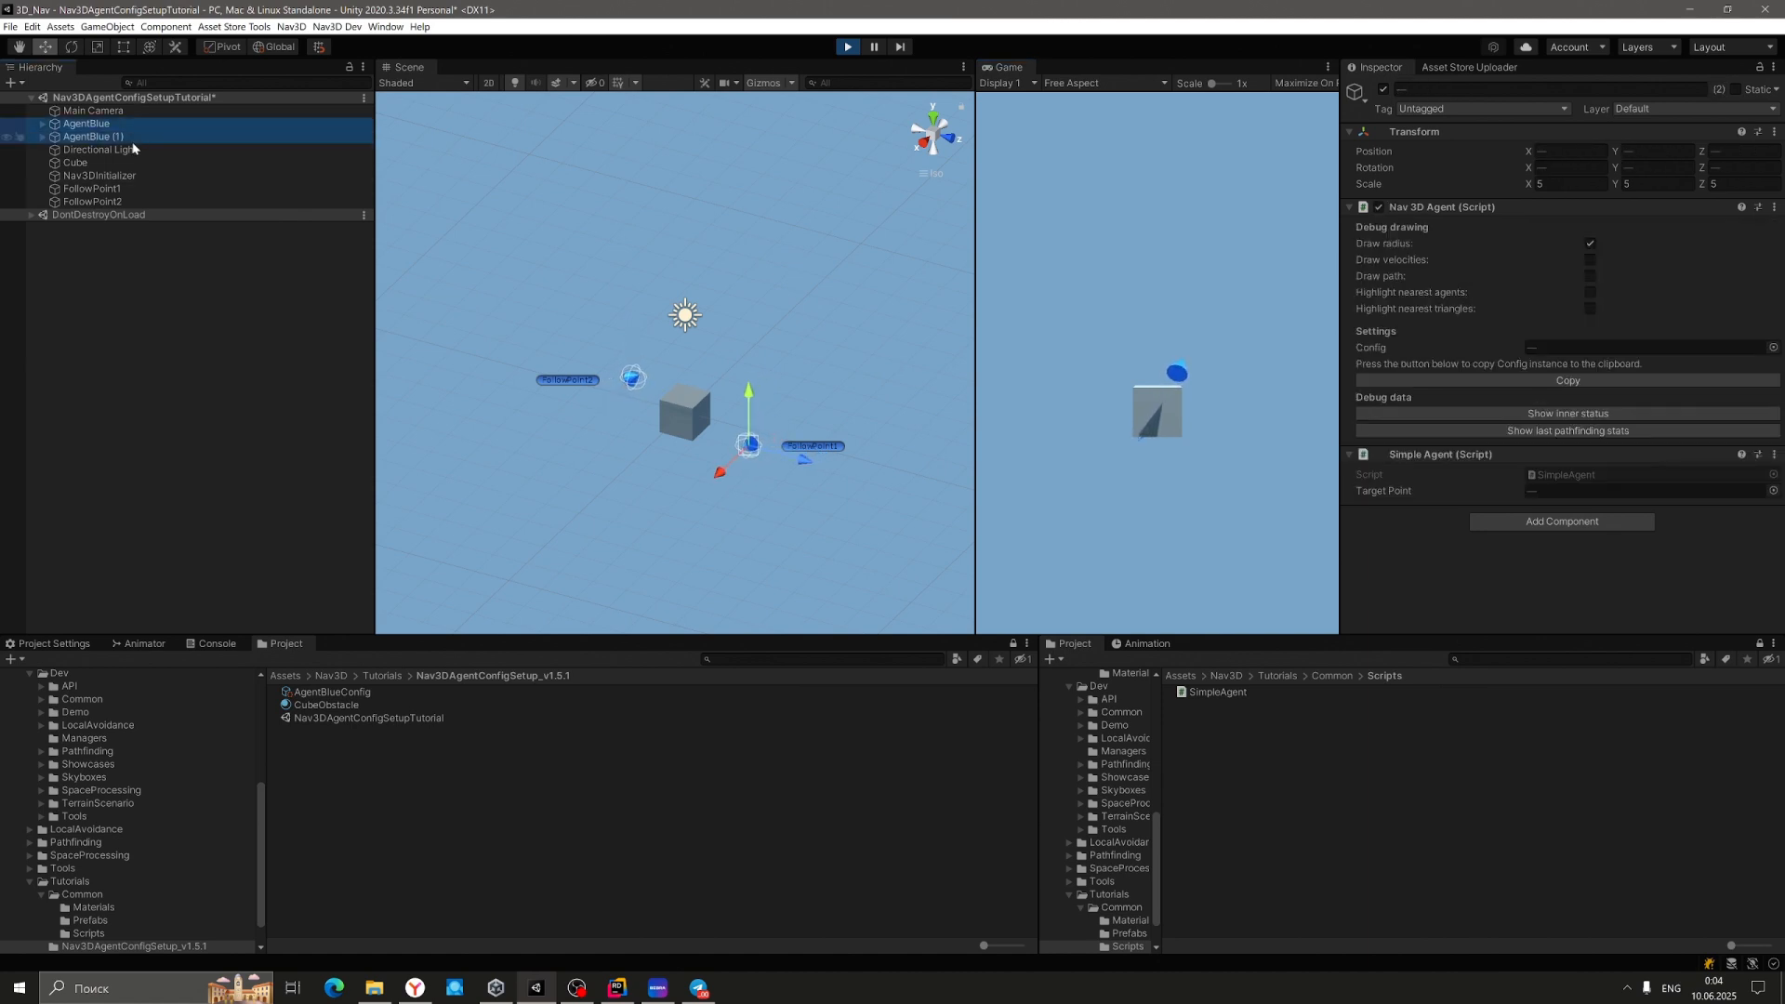
{"action": "left_click", "coordinate": [1590, 276]}
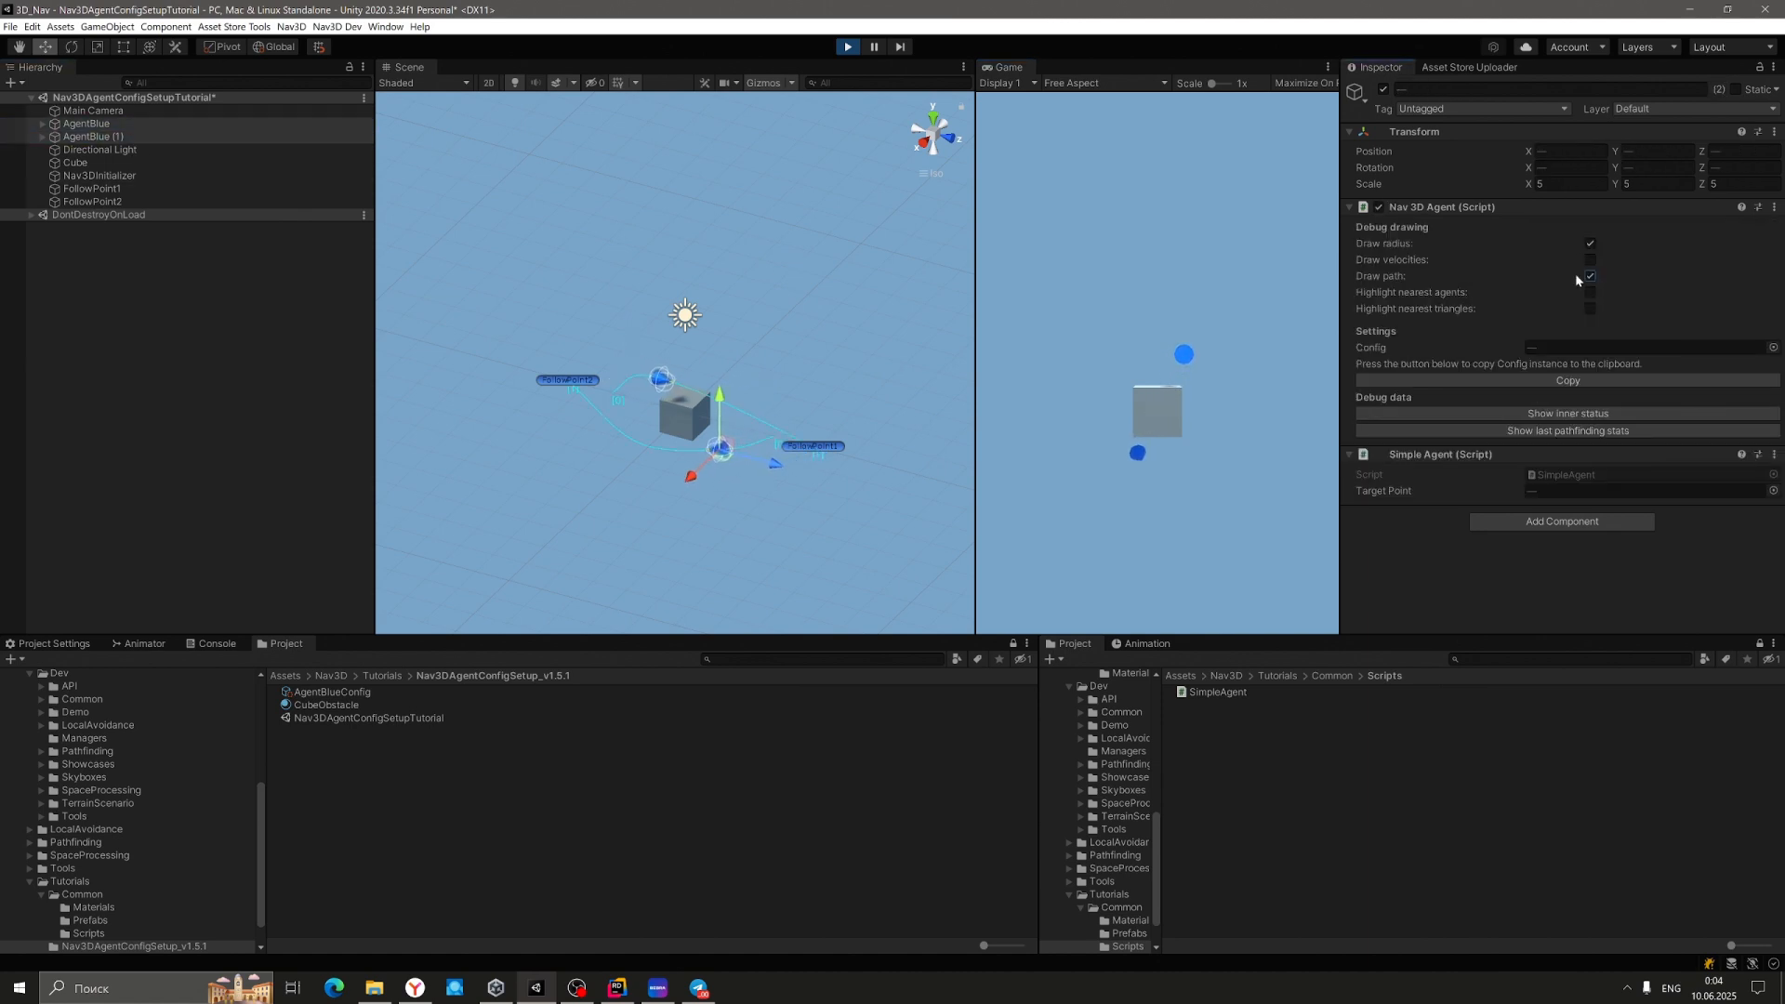
{"action": "left_click_drag", "start_coordinate": [760, 379], "coordinate": [956, 296], "text": "alt"}
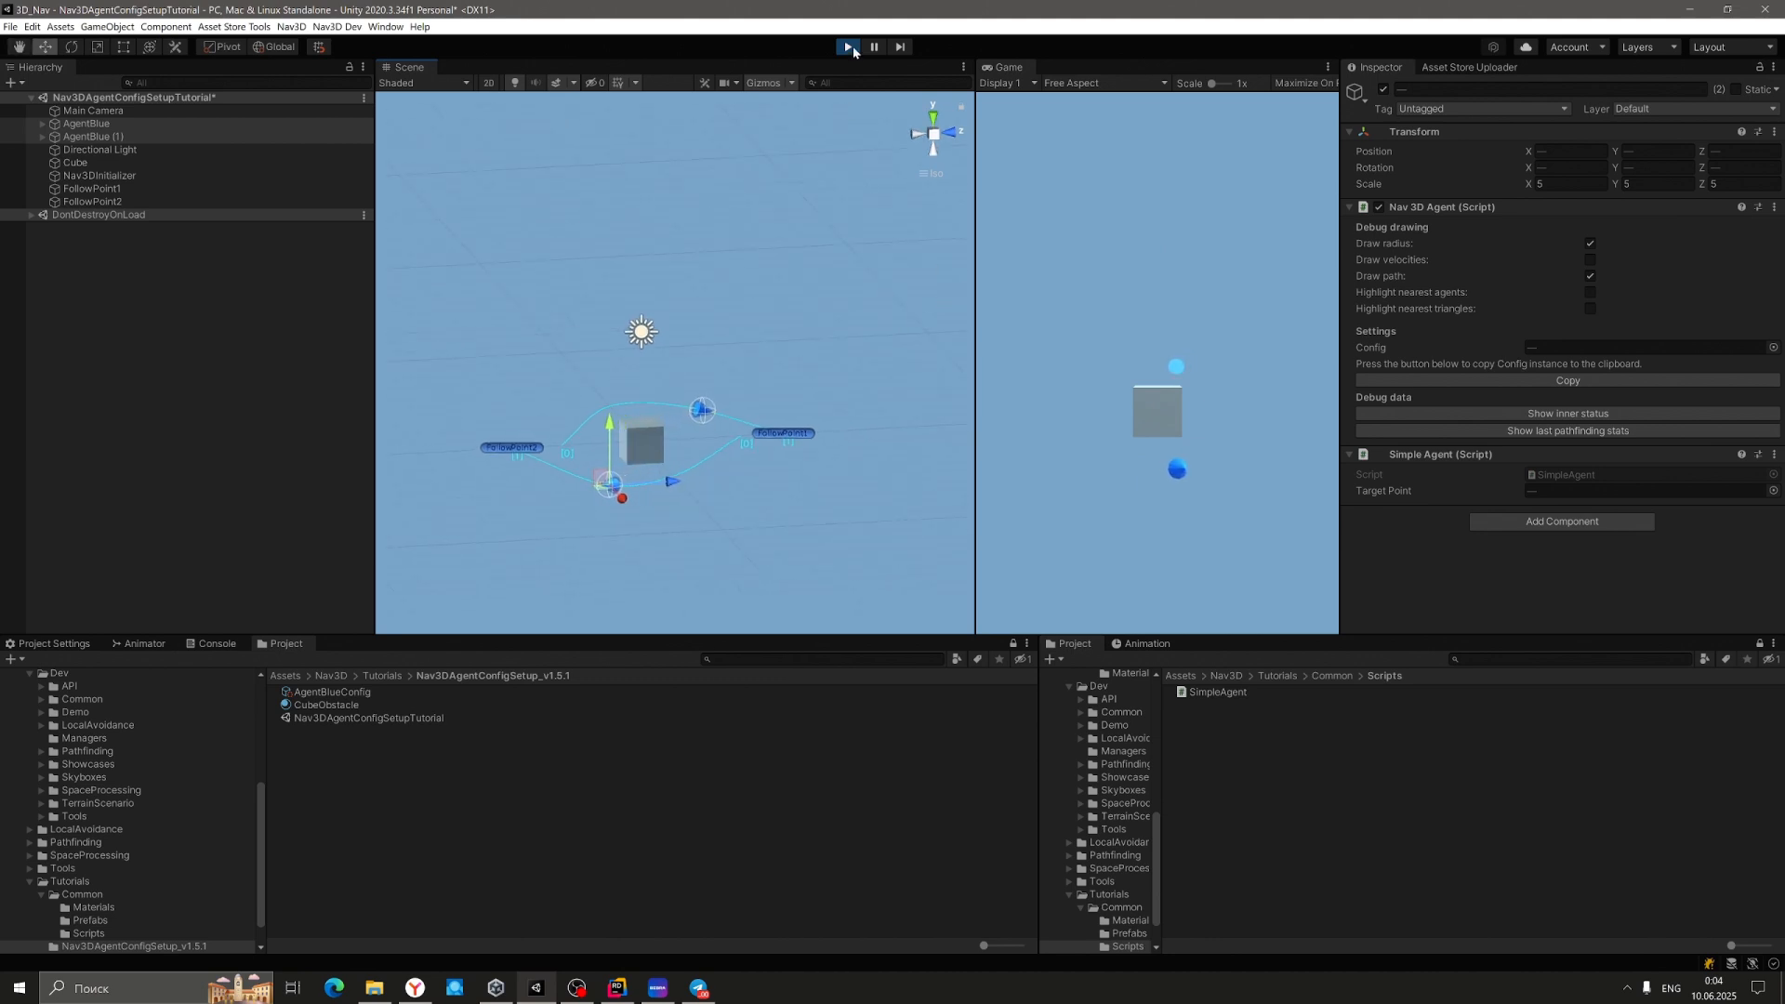
{"action": "left_click", "coordinate": [849, 48]}
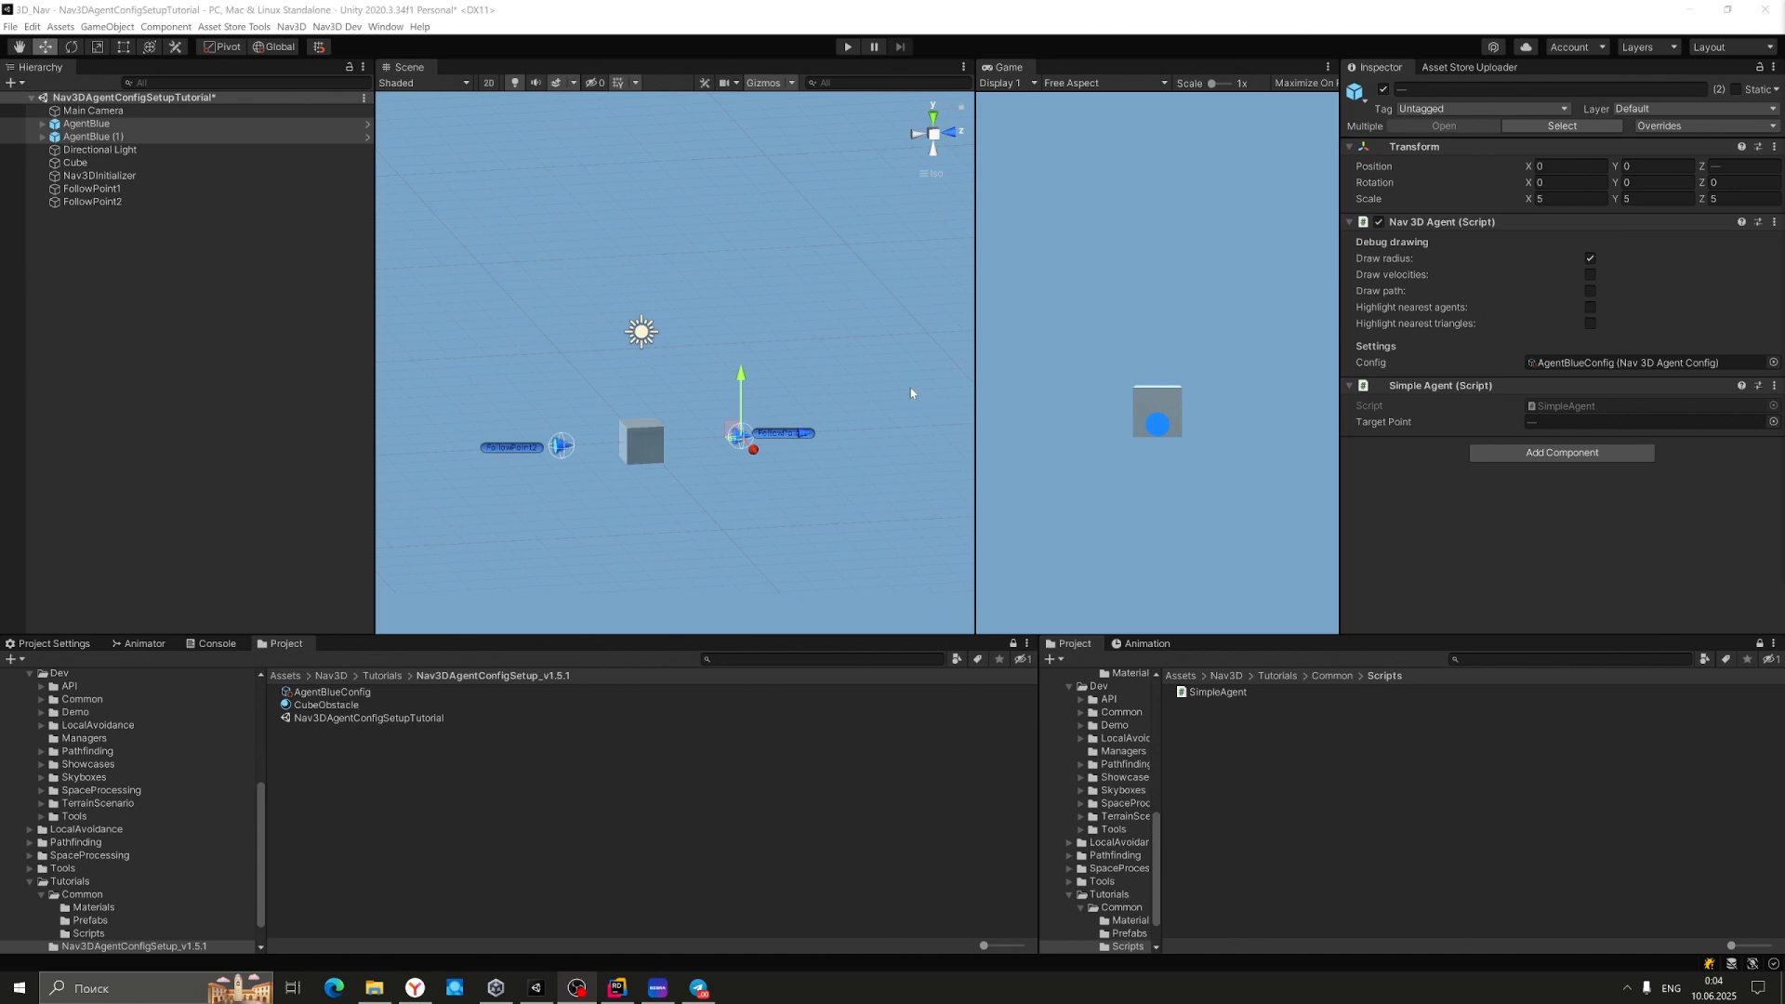
Undo an accidental raise of both agents, then raise FollowPoint1 to Y 0.31.
{"action": "left_click_drag", "start_coordinate": [741, 377], "coordinate": [741, 372]}
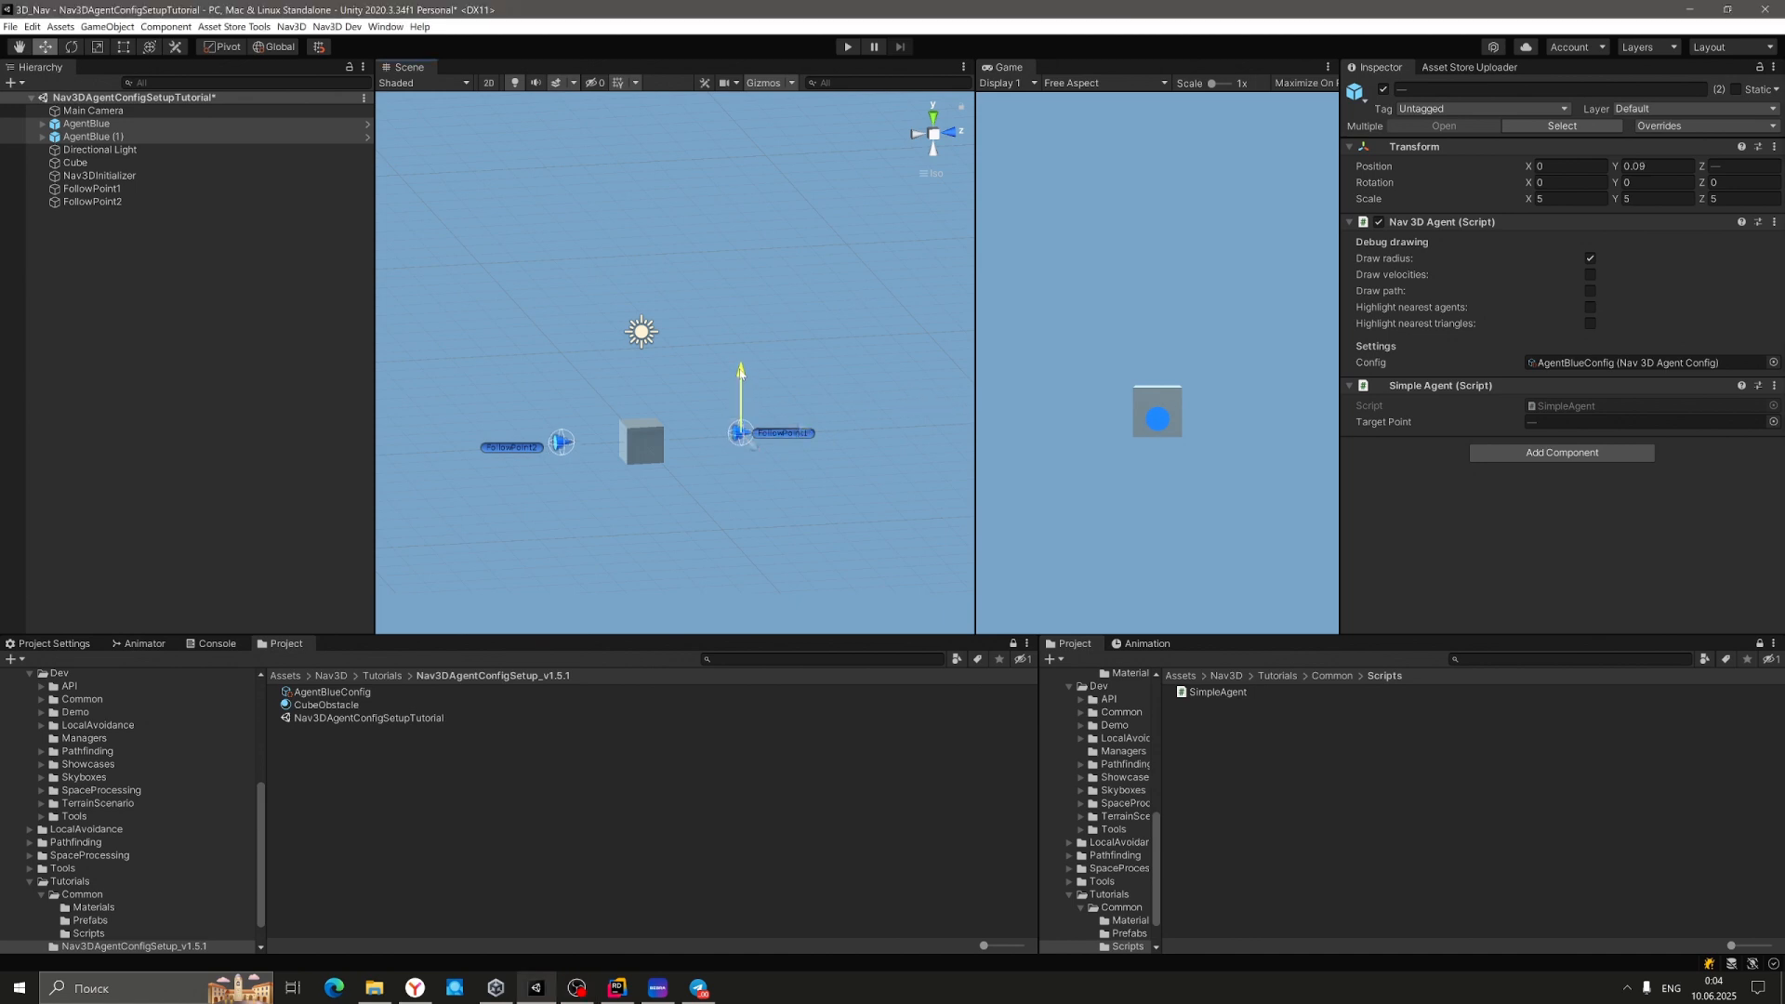
{"action": "key", "text": "ctrl+z"}
{"action": "left_click", "coordinate": [558, 447]}
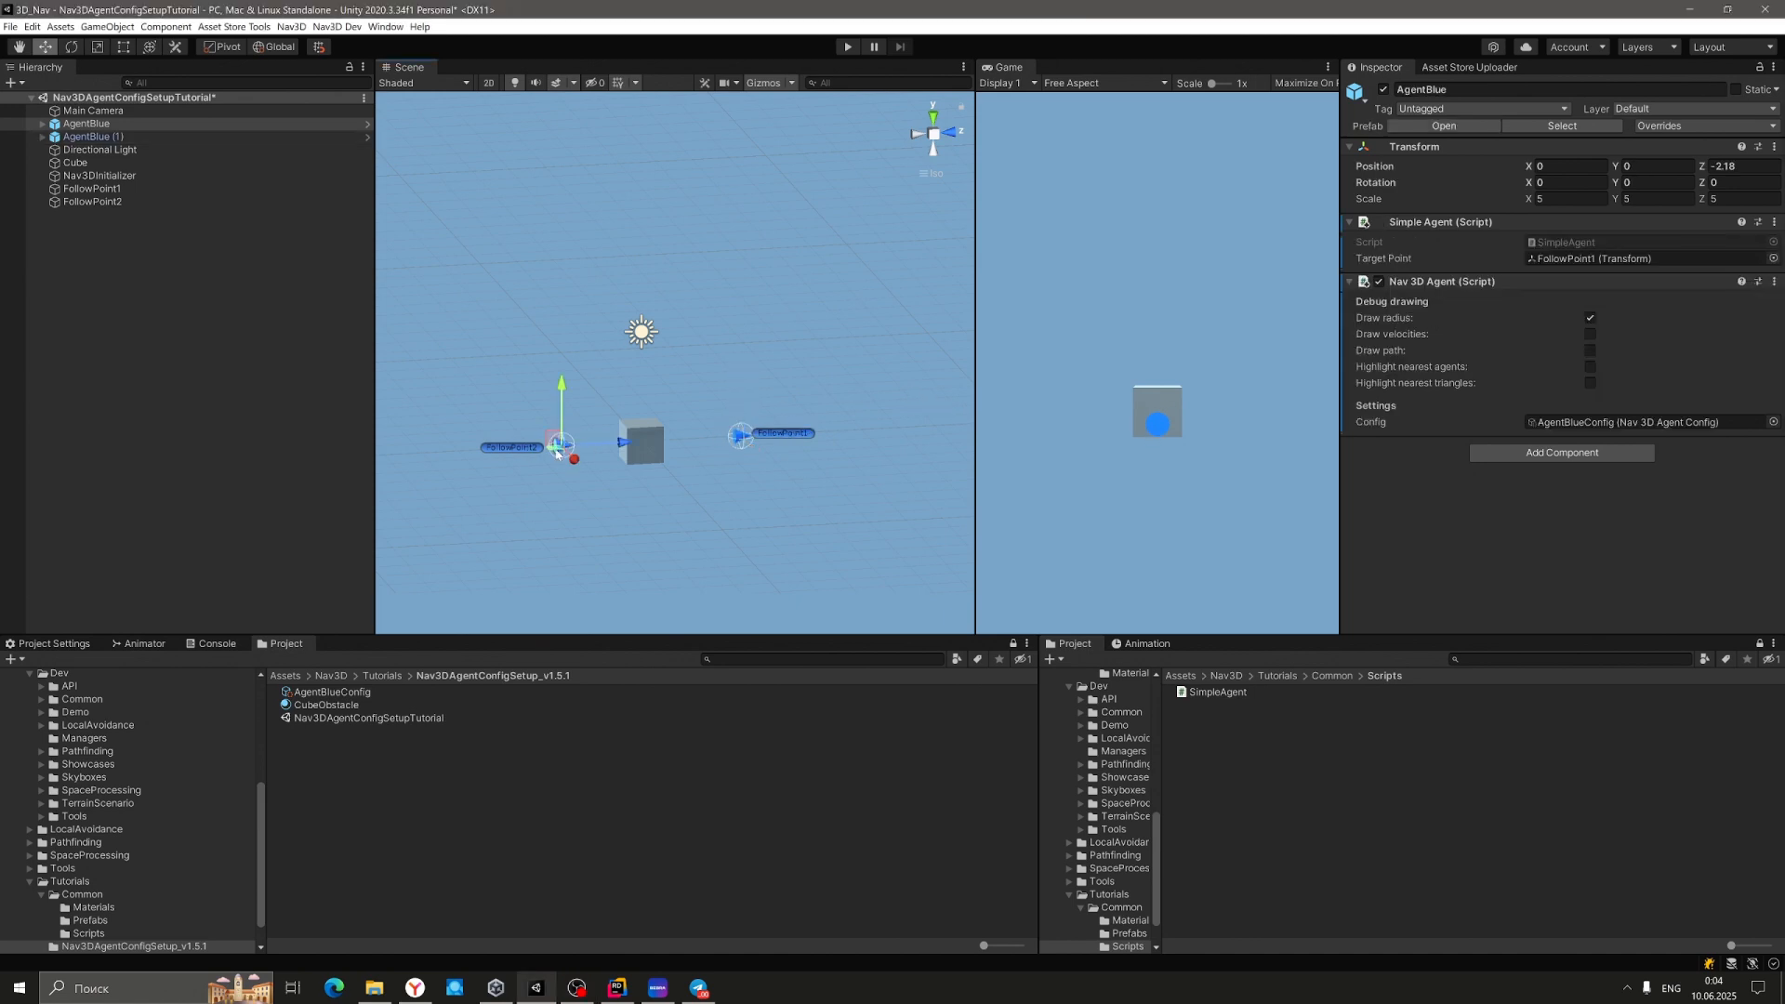
{"action": "left_click", "coordinate": [782, 436]}
{"action": "left_click_drag", "start_coordinate": [783, 379], "coordinate": [784, 368]}
Raise FollowPoint2 to Y 0.38 and start Play mode.
{"action": "left_click", "coordinate": [491, 449]}
{"action": "left_click_drag", "start_coordinate": [513, 393], "coordinate": [513, 376]}
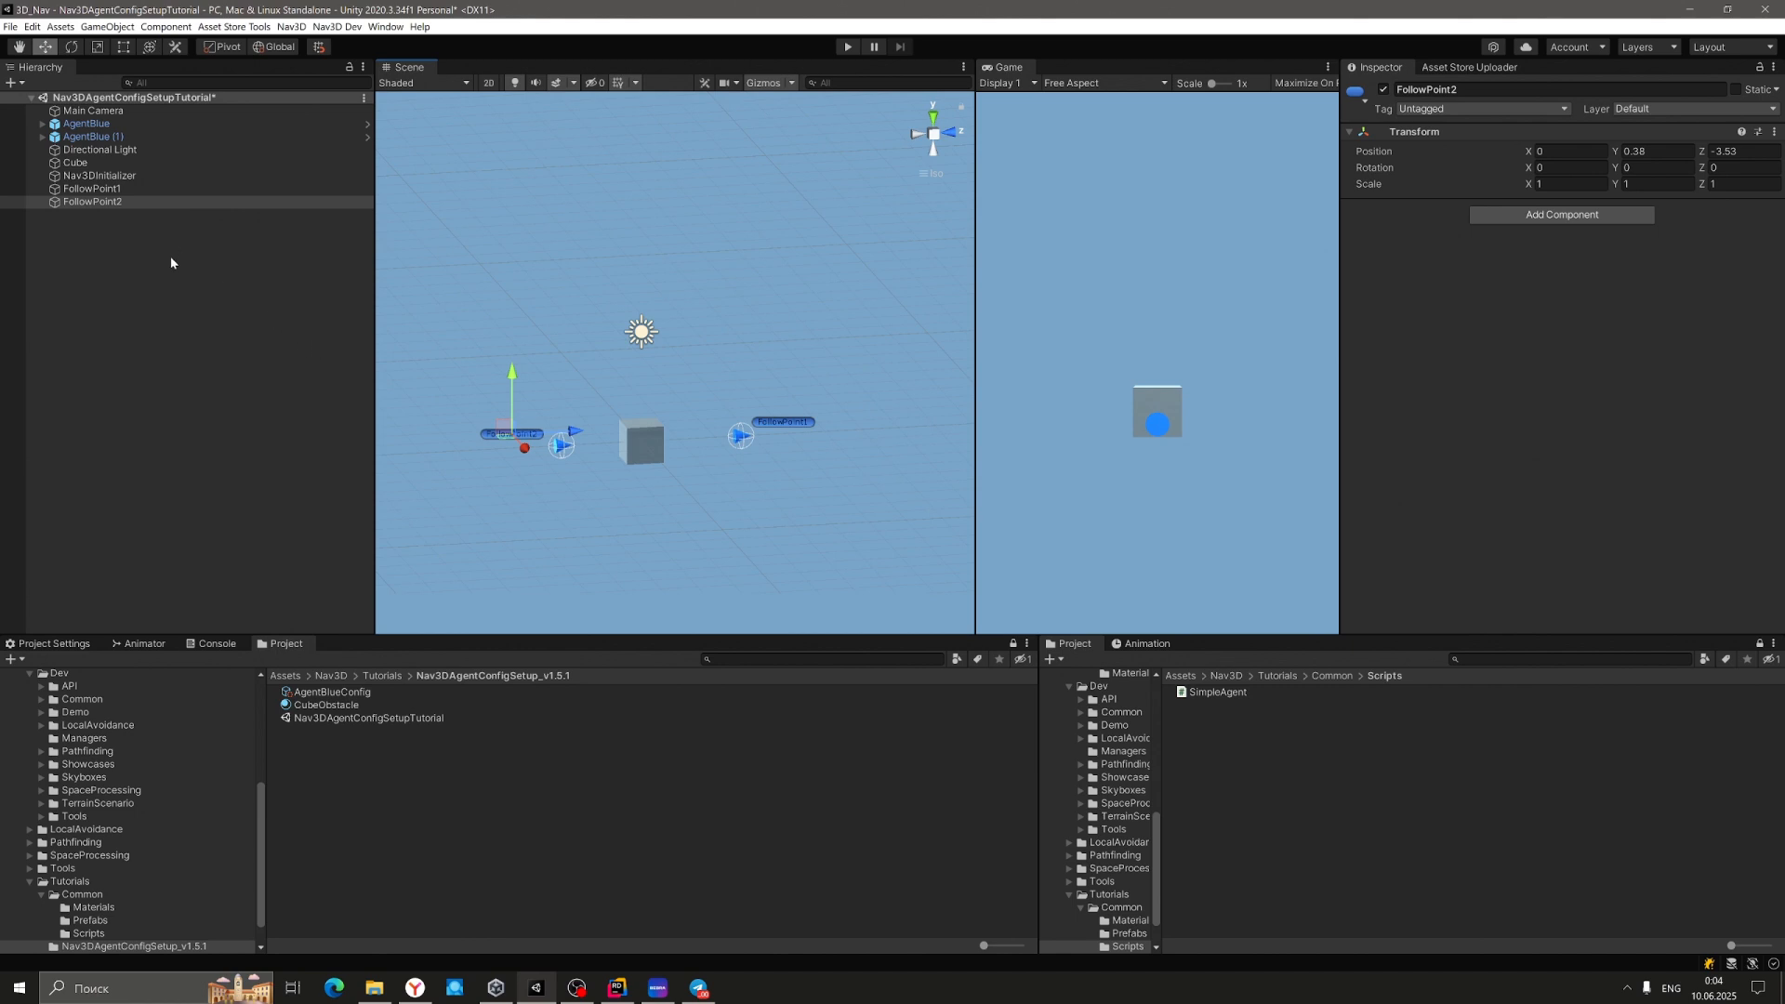
{"action": "left_click", "coordinate": [849, 46]}
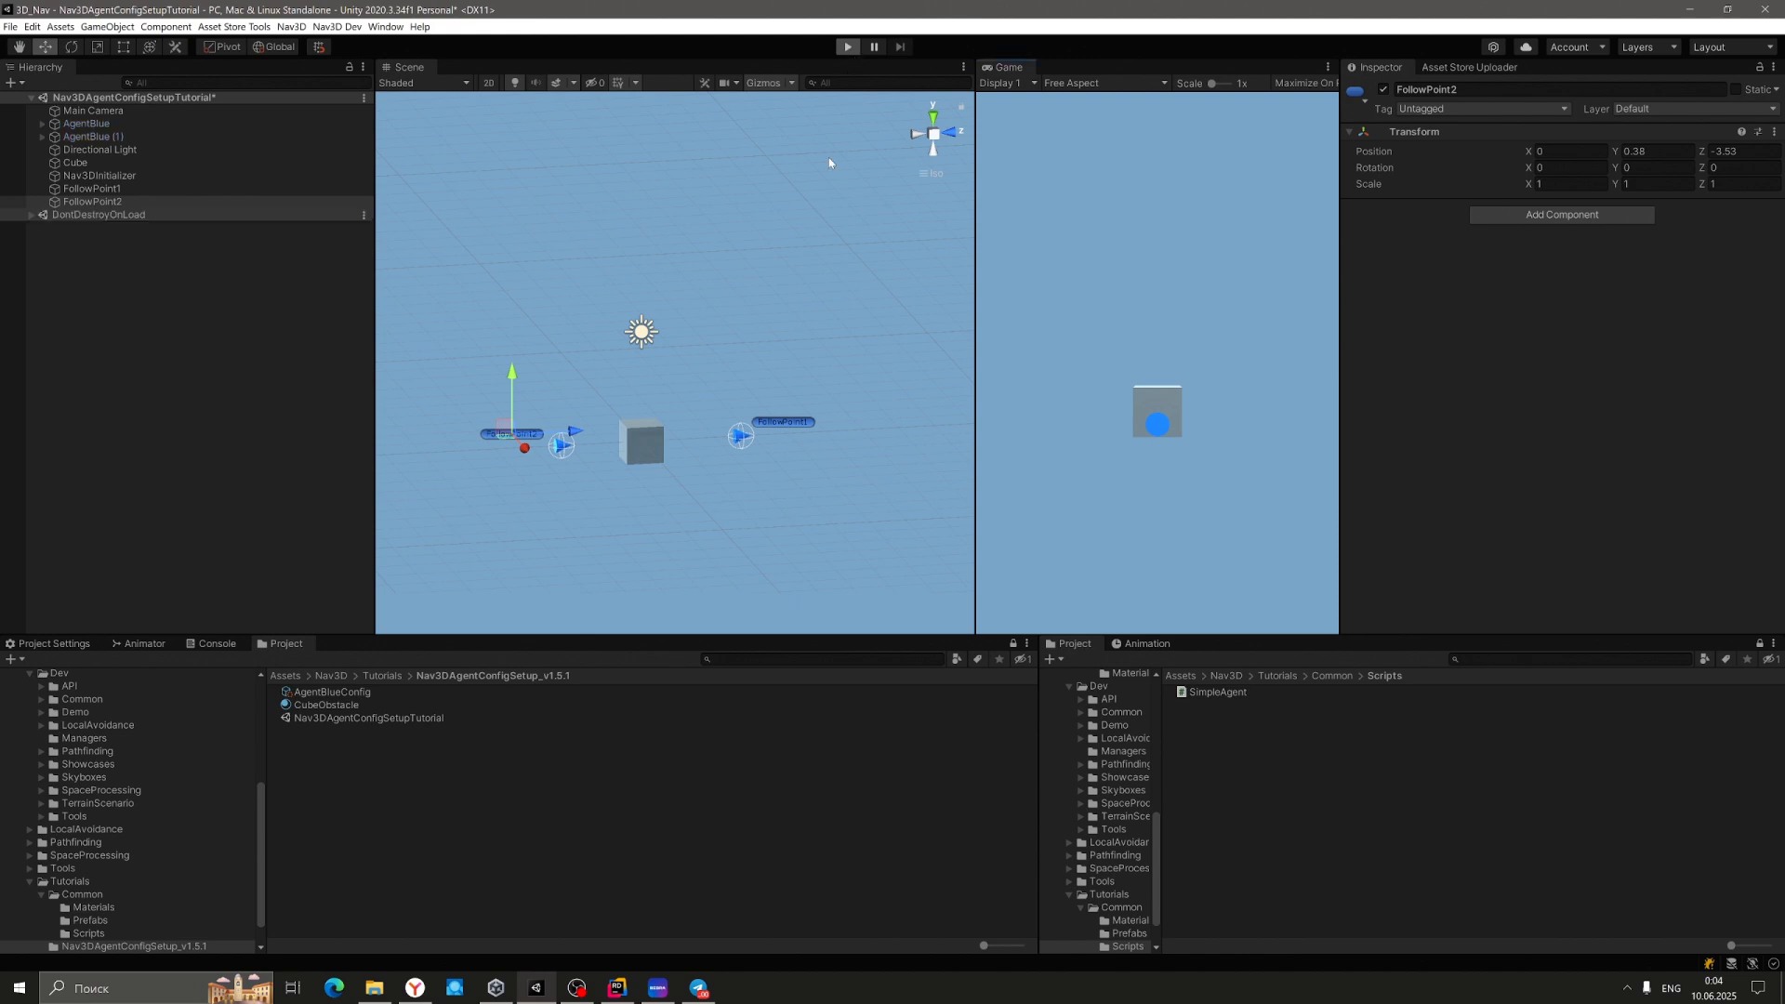
Enable Draw path on both AgentBlue agents, view their run from a new angle, then stop Play.
{"action": "left_click", "coordinate": [136, 137]}
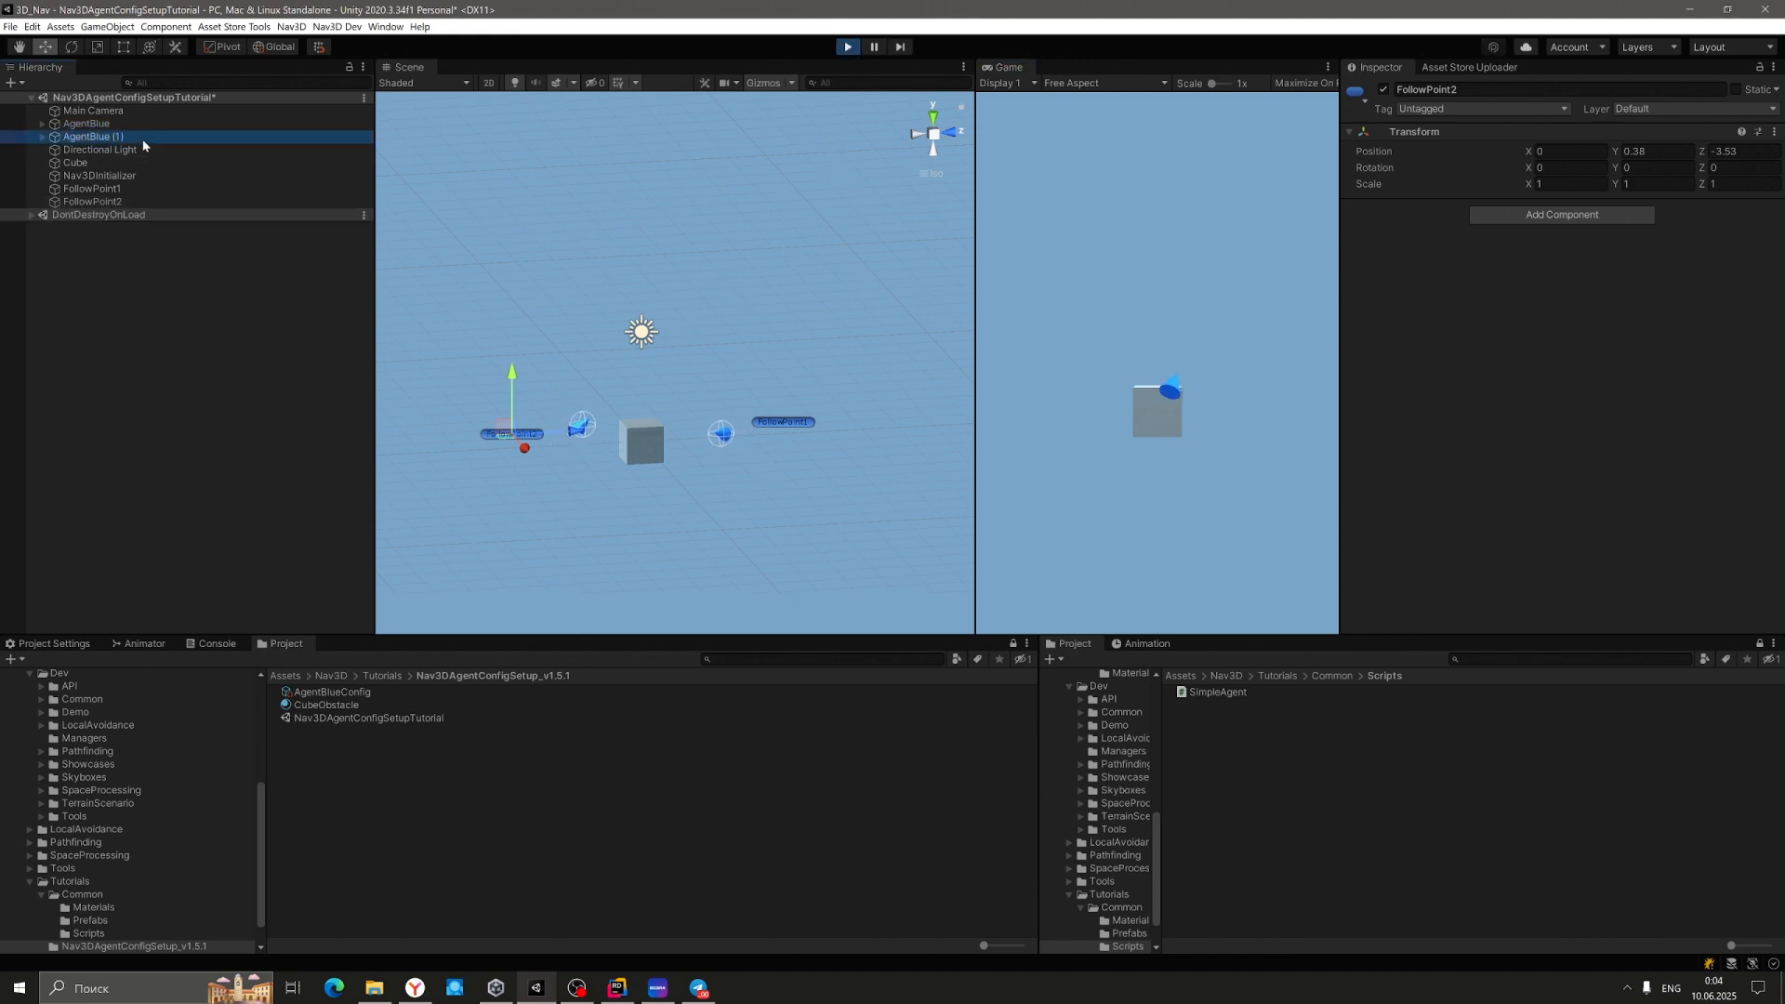
{"action": "left_click", "coordinate": [135, 123], "text": "shift"}
{"action": "left_click", "coordinate": [1590, 276]}
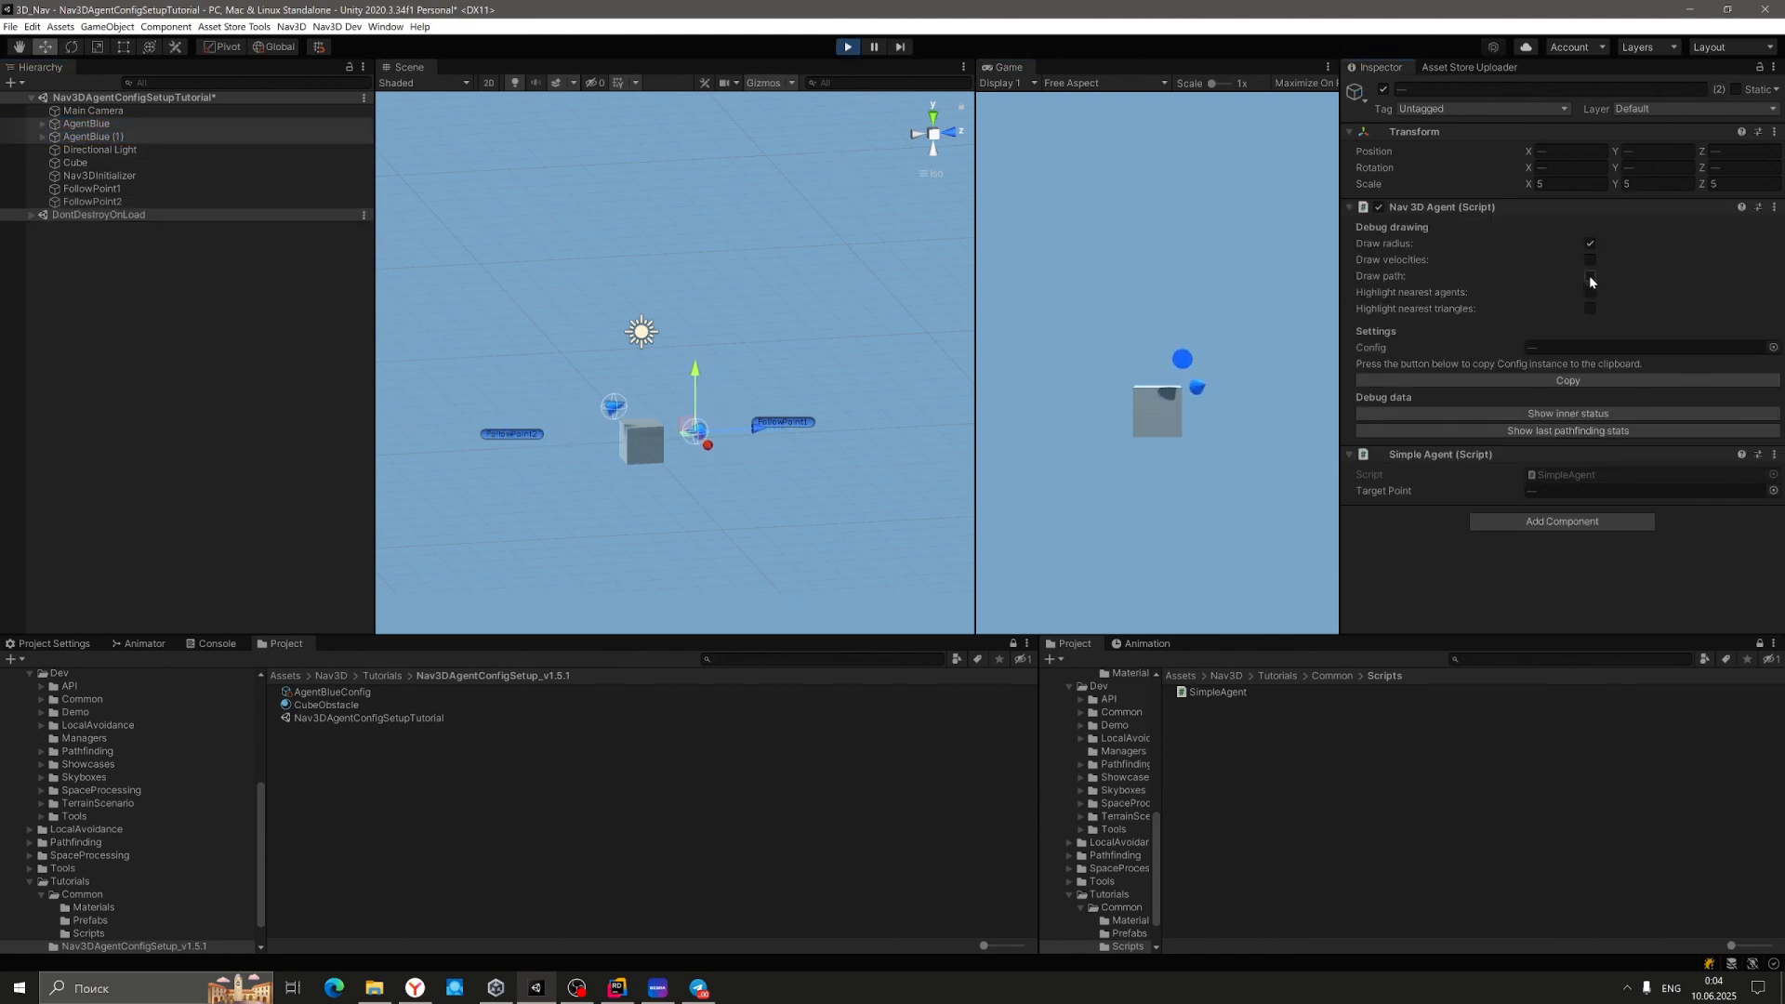
{"action": "mouse_move", "coordinate": [841, 294]}
{"action": "left_mouse_down", "text": "alt"}
{"action": "mouse_move", "coordinate": [387, 288]}
{"action": "mouse_move", "coordinate": [399, 267]}
{"action": "mouse_move", "coordinate": [366, 263]}
{"action": "mouse_move", "coordinate": [880, 362]}
{"action": "mouse_move", "coordinate": [976, 360]}
{"action": "left_mouse_up", "text": "alt"}
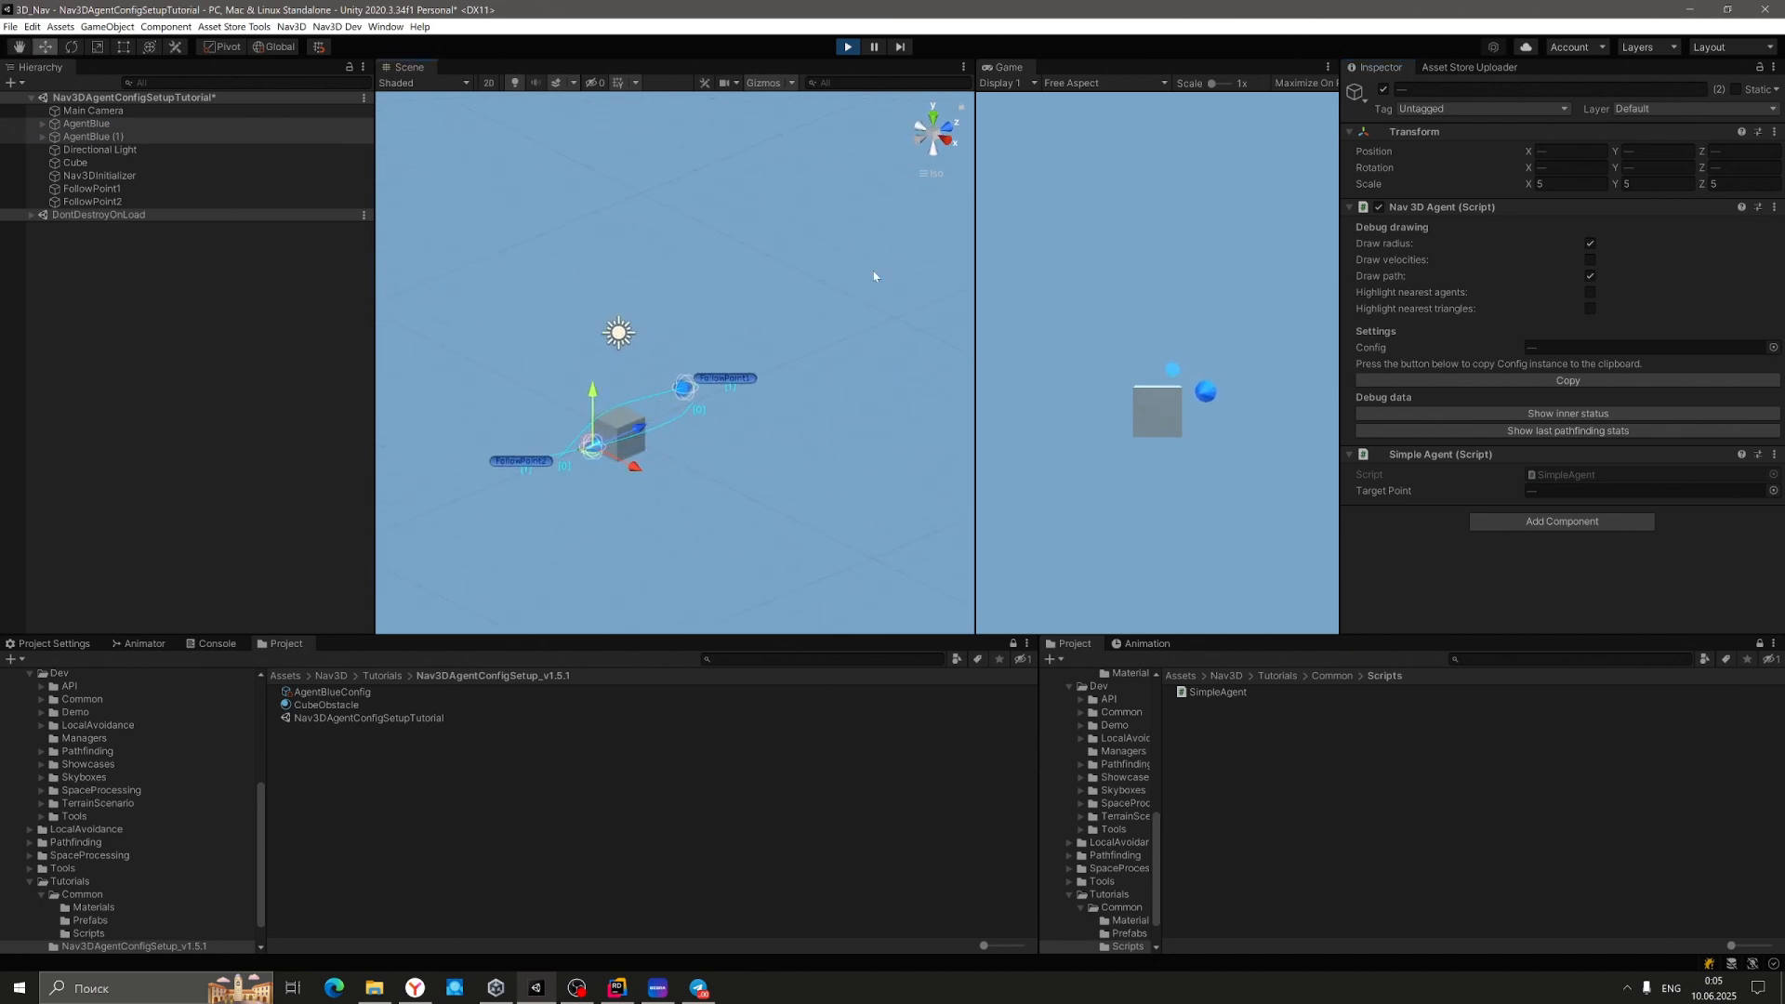
{"action": "left_click", "coordinate": [847, 48]}
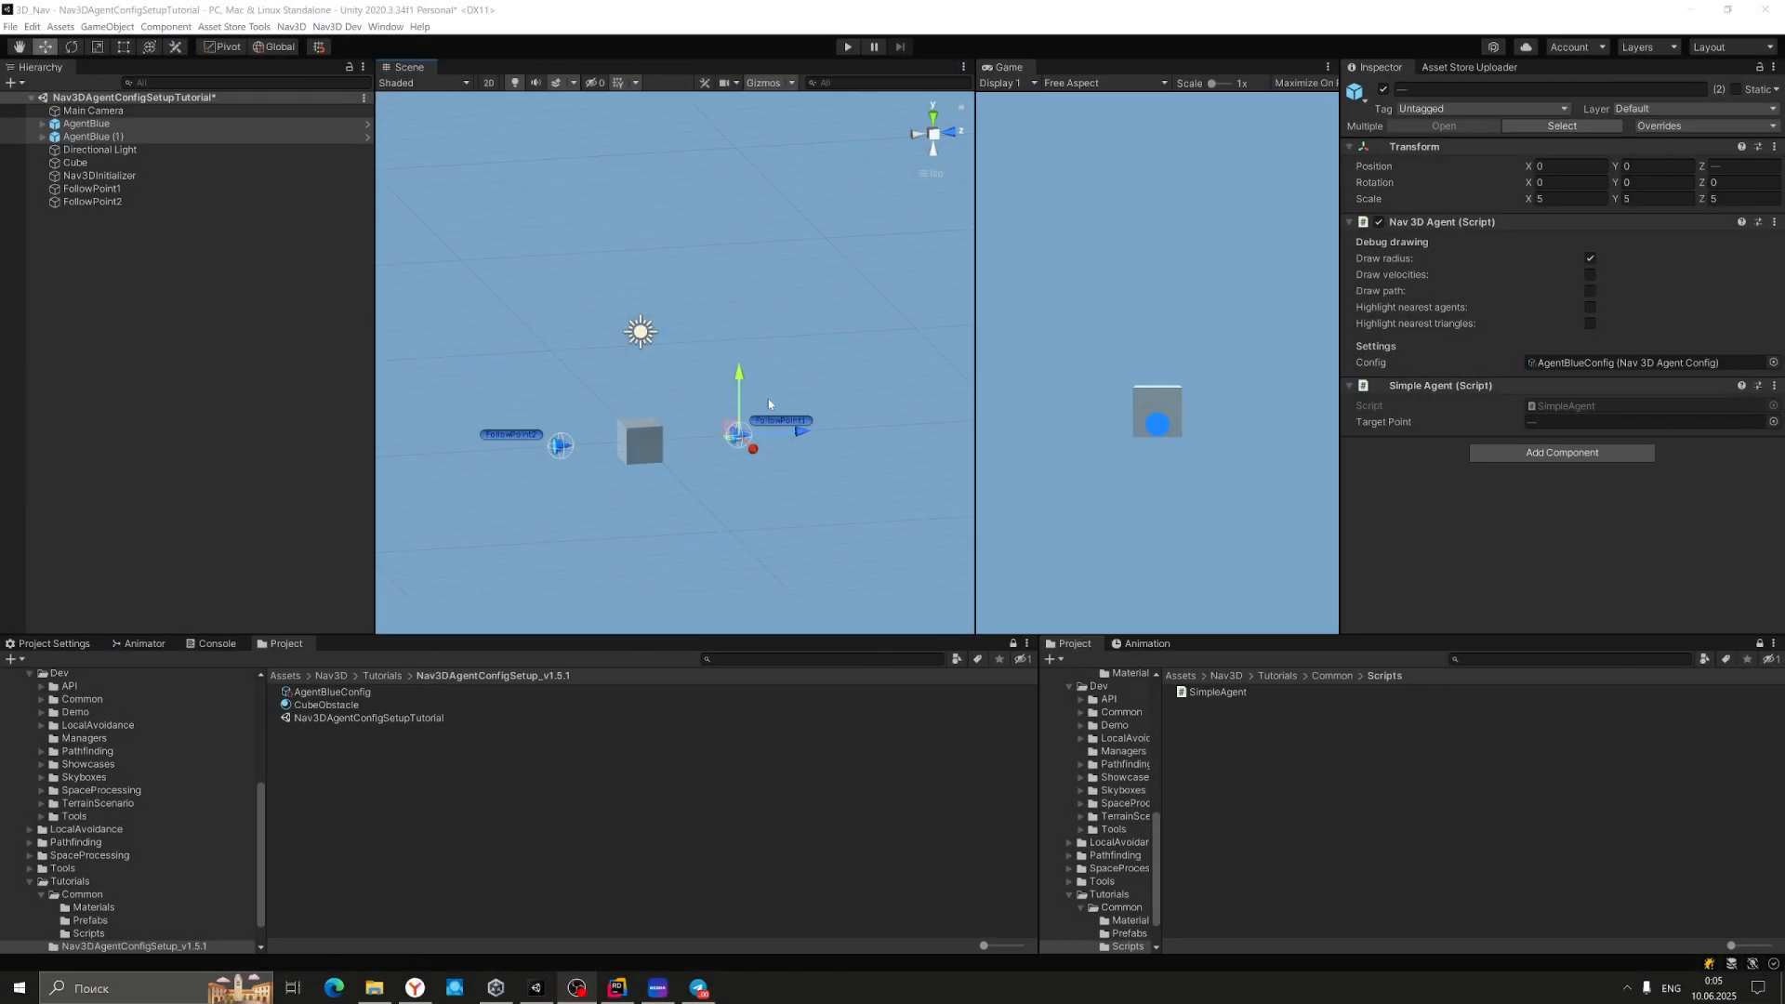
Move FollowPoint2 closer along Z to -2.58 and raise it to Y 0.47.
{"action": "right_click_drag", "start_coordinate": [564, 402], "coordinate": [915, 481]}
{"action": "left_click", "coordinate": [610, 517]}
{"action": "right_click_drag", "start_coordinate": [776, 507], "coordinate": [447, 398]}
{"action": "left_click_drag", "start_coordinate": [574, 435], "coordinate": [607, 432]}
{"action": "left_click_drag", "start_coordinate": [548, 375], "coordinate": [549, 371]}
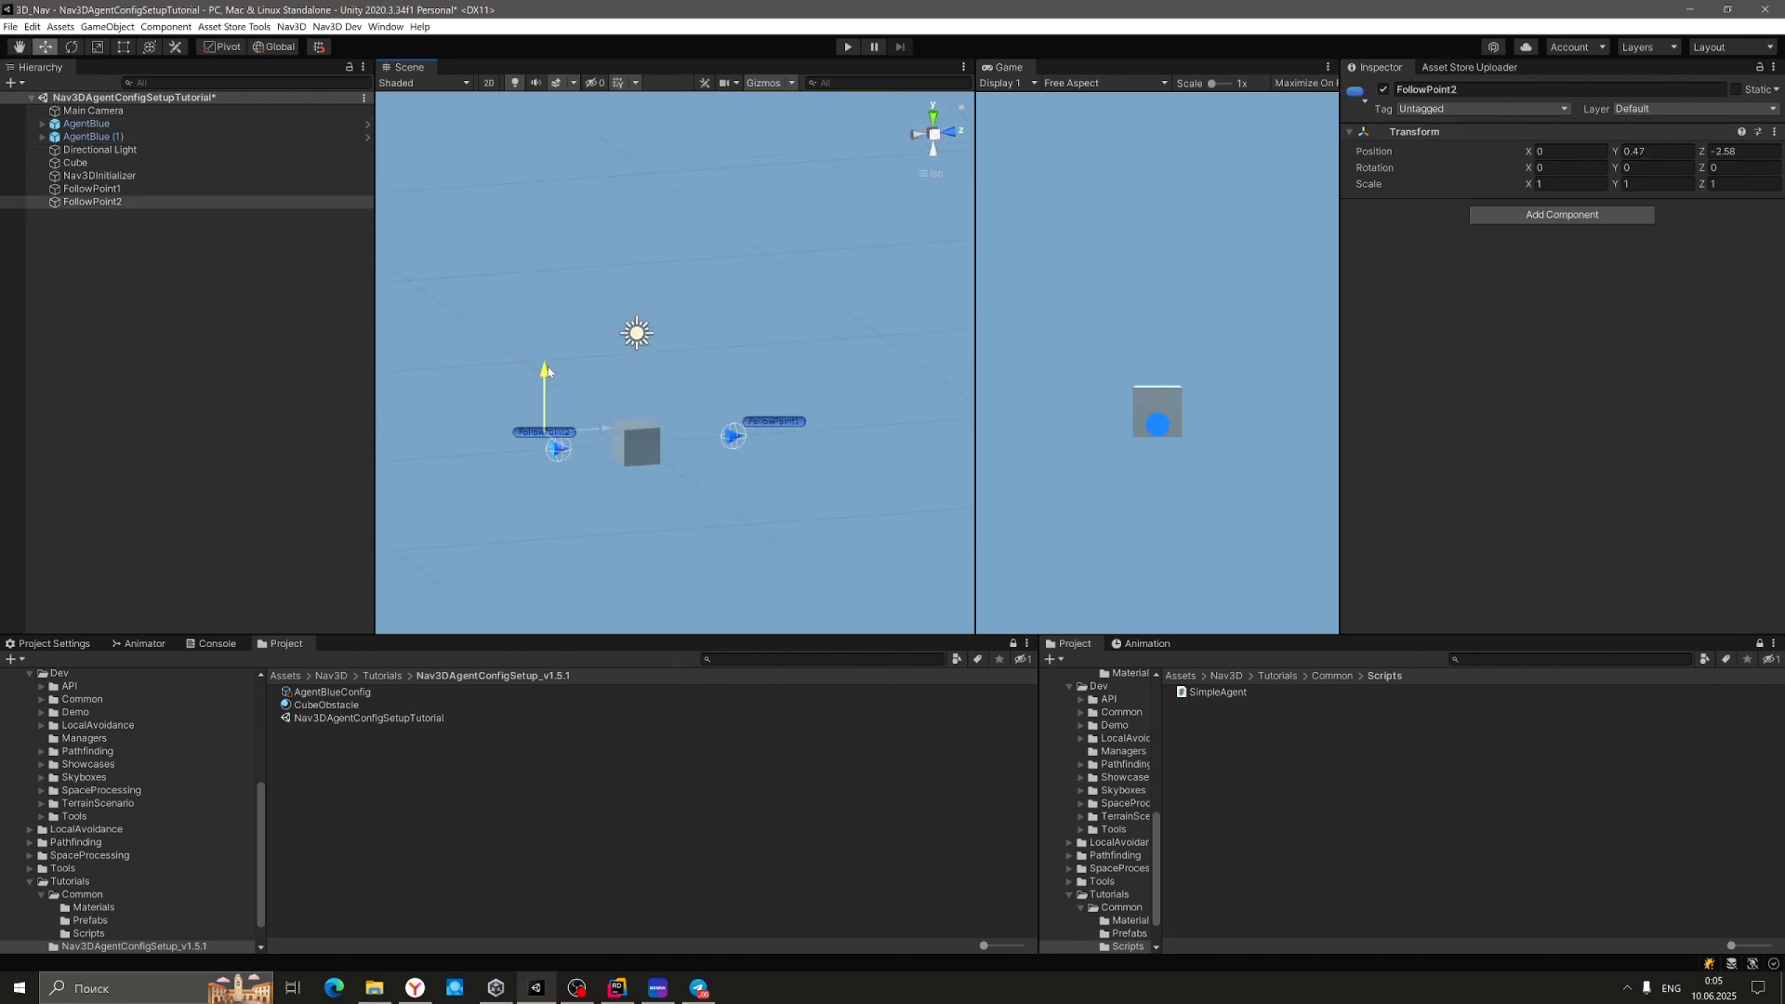
Raise FollowPoint1 to Y 0.87 at Z 3.01.
{"action": "left_click", "coordinate": [769, 426]}
{"action": "right_click_drag", "start_coordinate": [816, 414], "coordinate": [836, 420]}
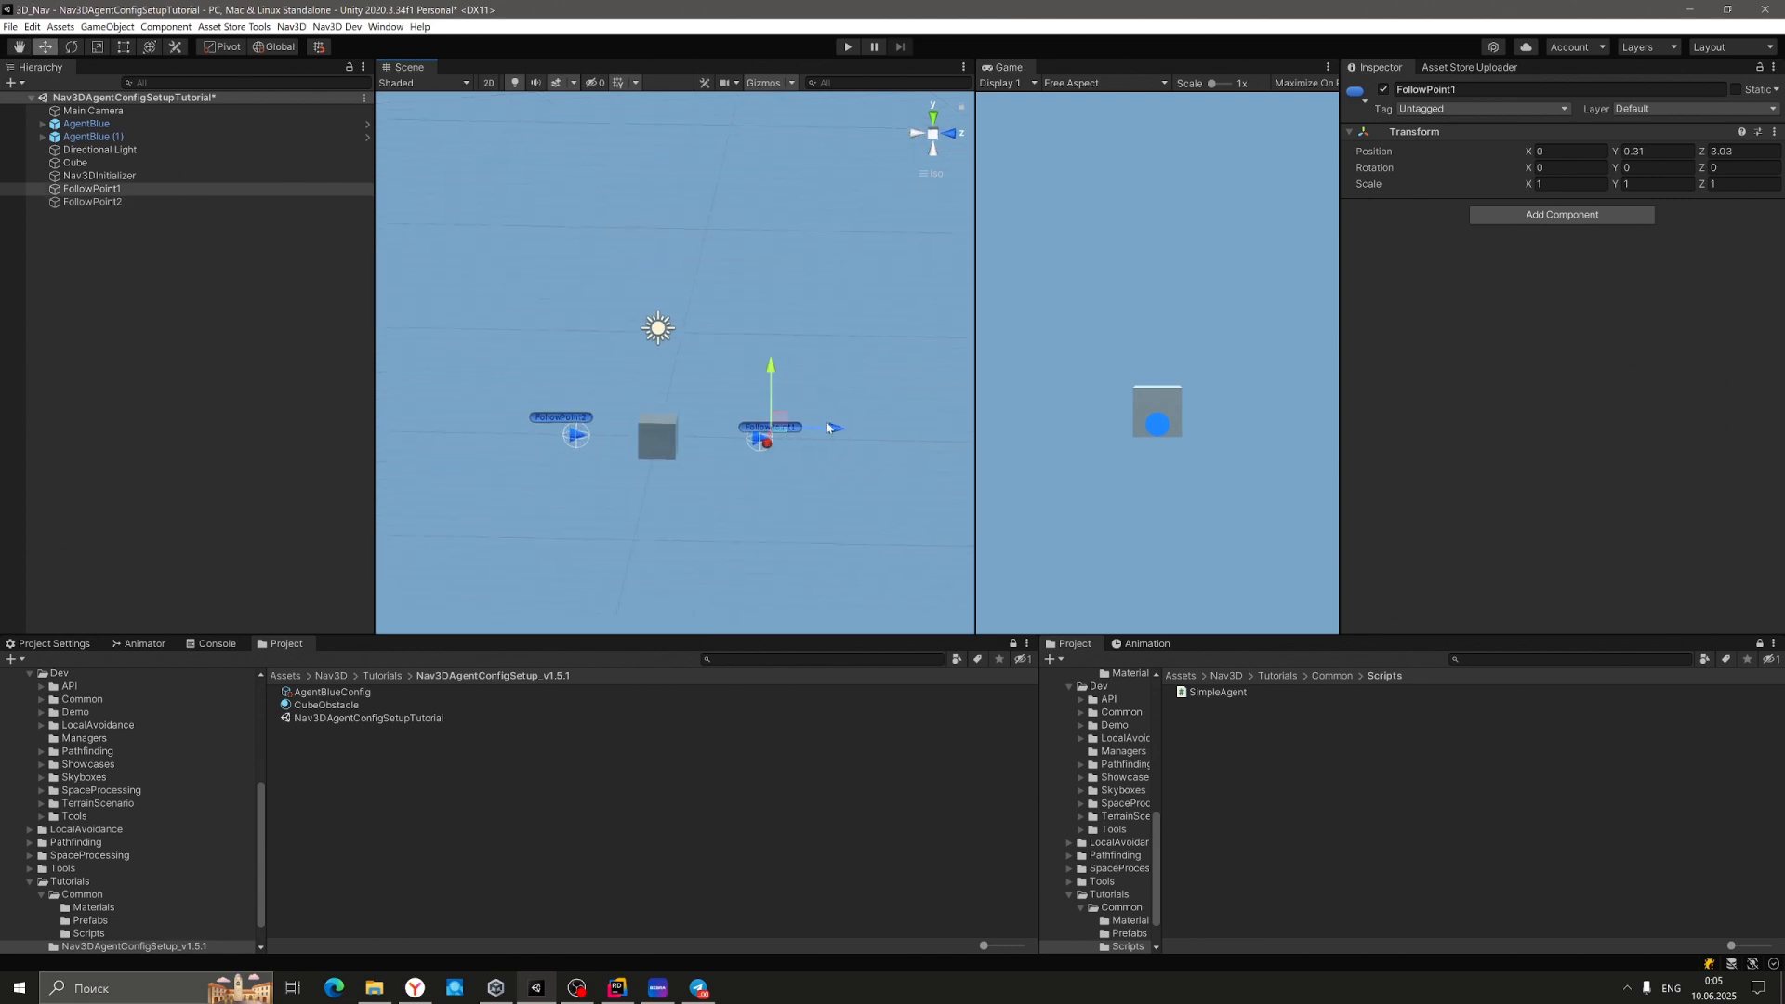
{"action": "left_click_drag", "start_coordinate": [770, 375], "coordinate": [769, 362]}
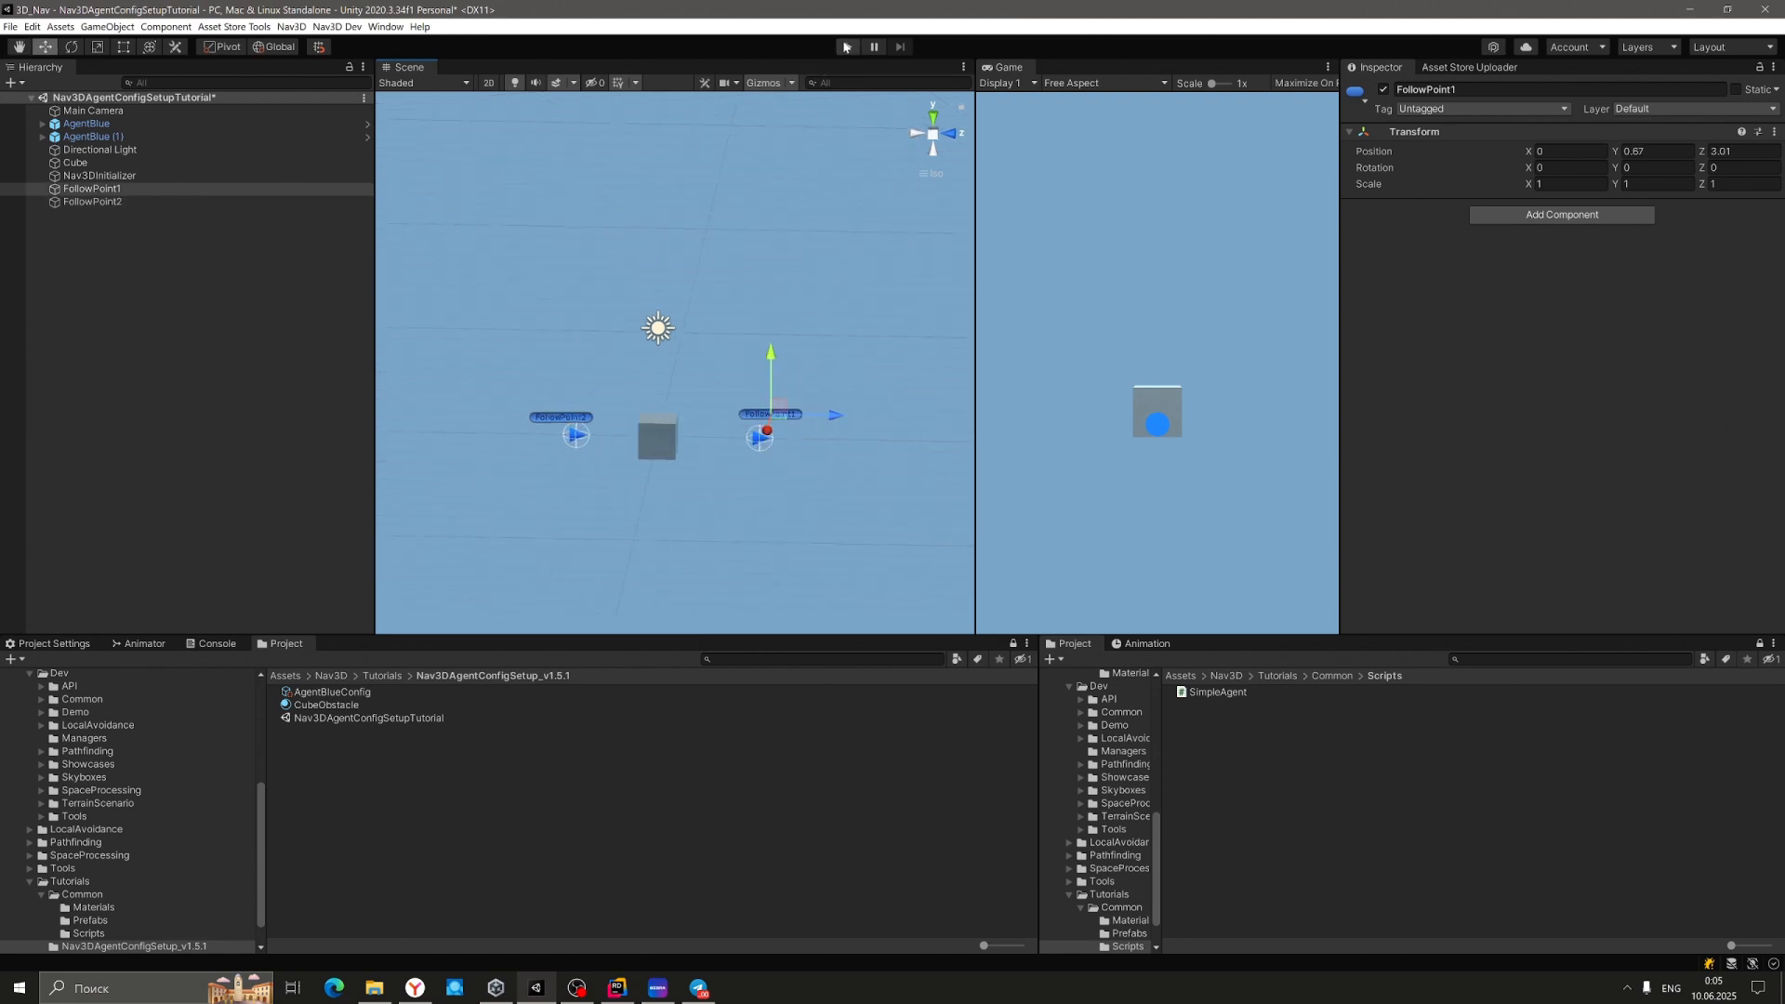
{"action": "left_click", "coordinate": [847, 46]}
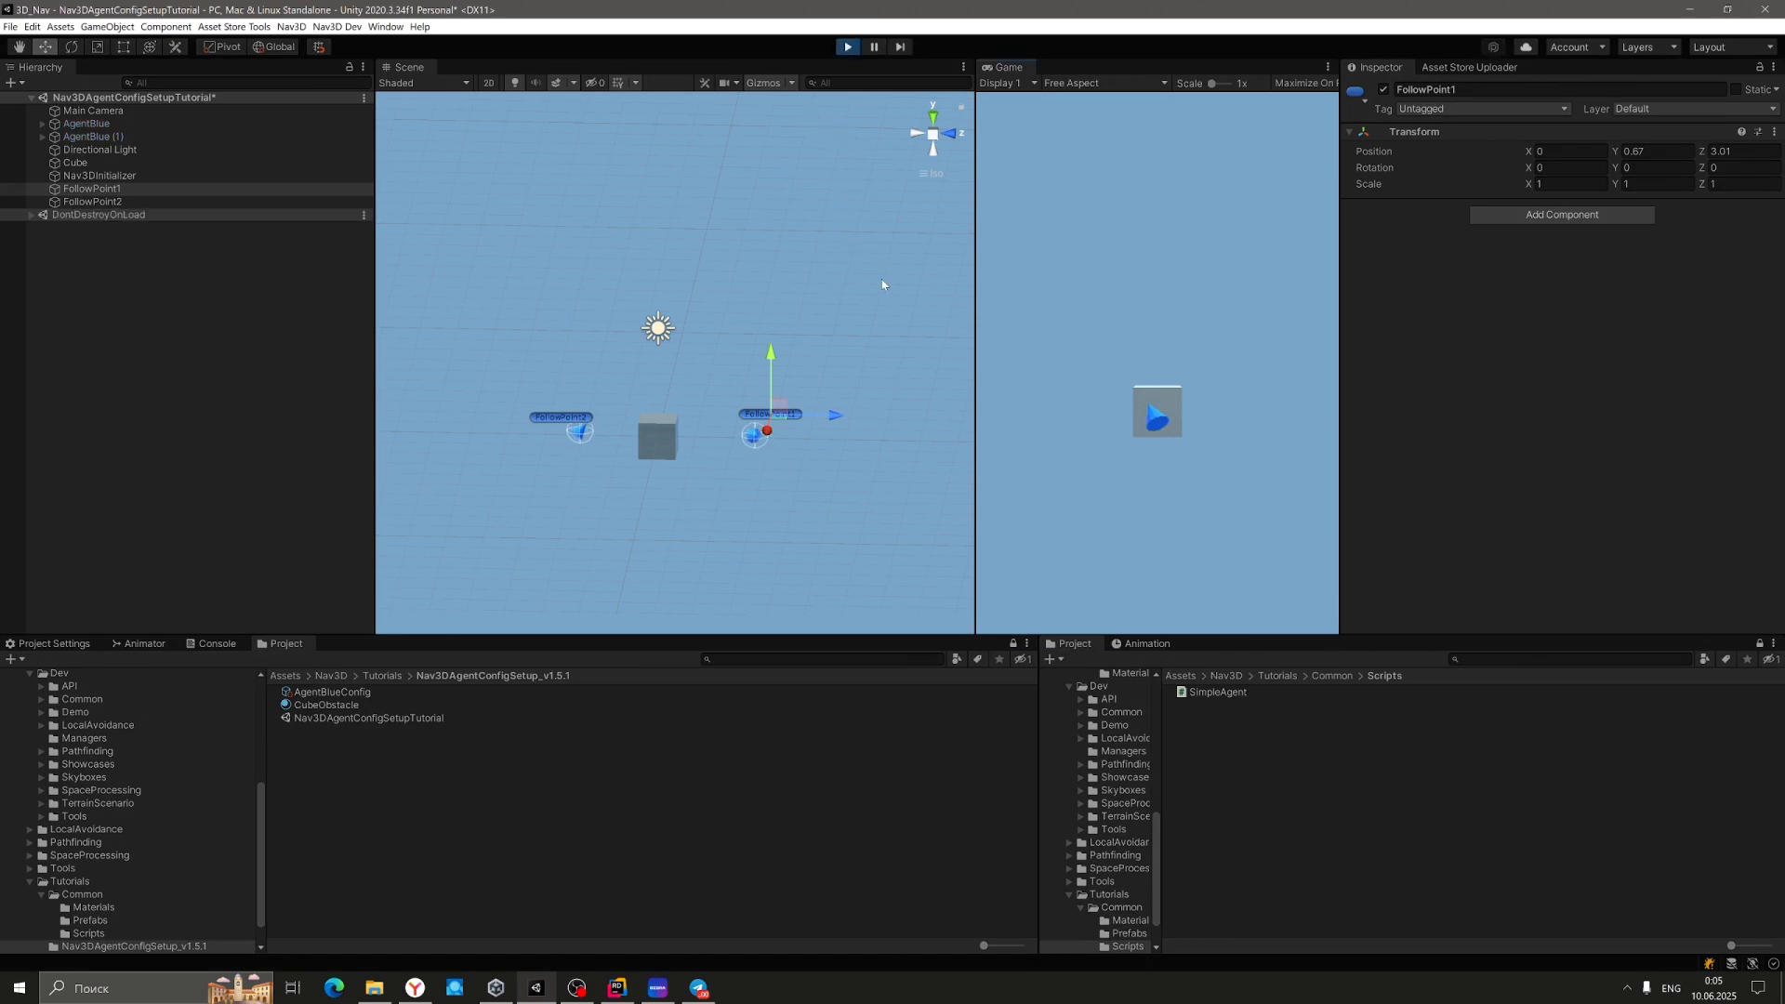
{"action": "left_click", "coordinate": [873, 50]}
{"action": "left_click", "coordinate": [108, 124]}
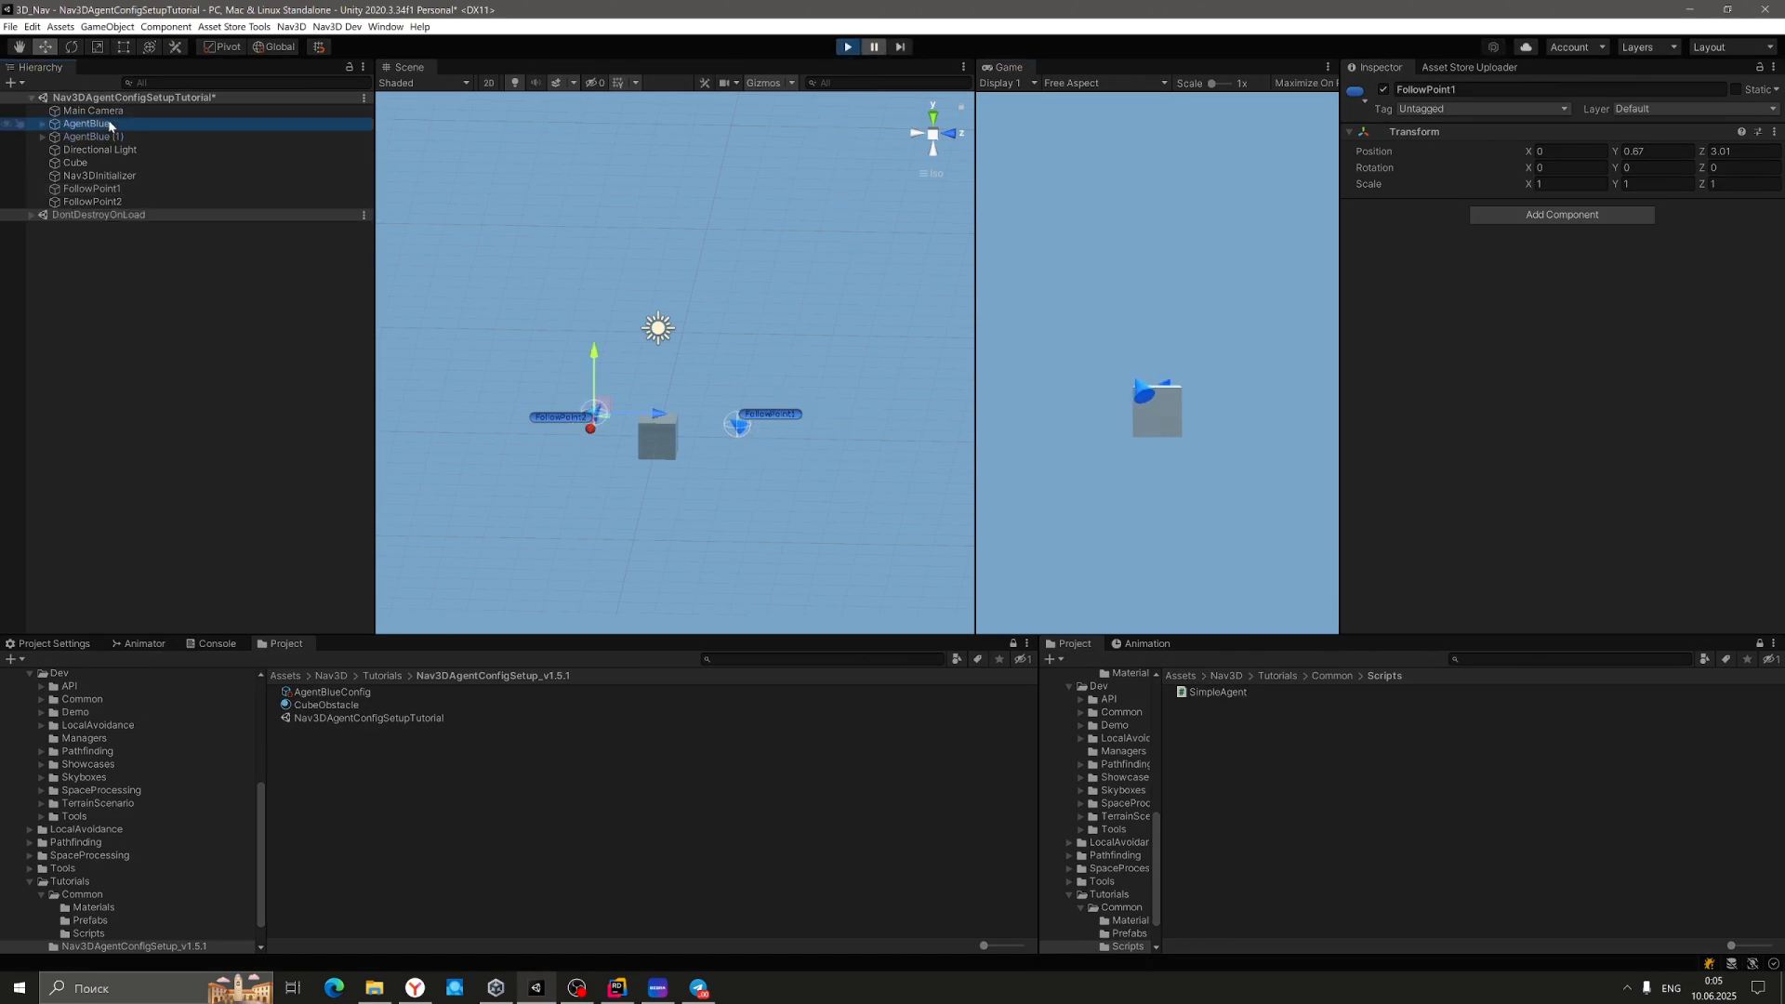
{"action": "left_click", "coordinate": [108, 136], "text": "shift"}
{"action": "left_click", "coordinate": [1591, 276]}
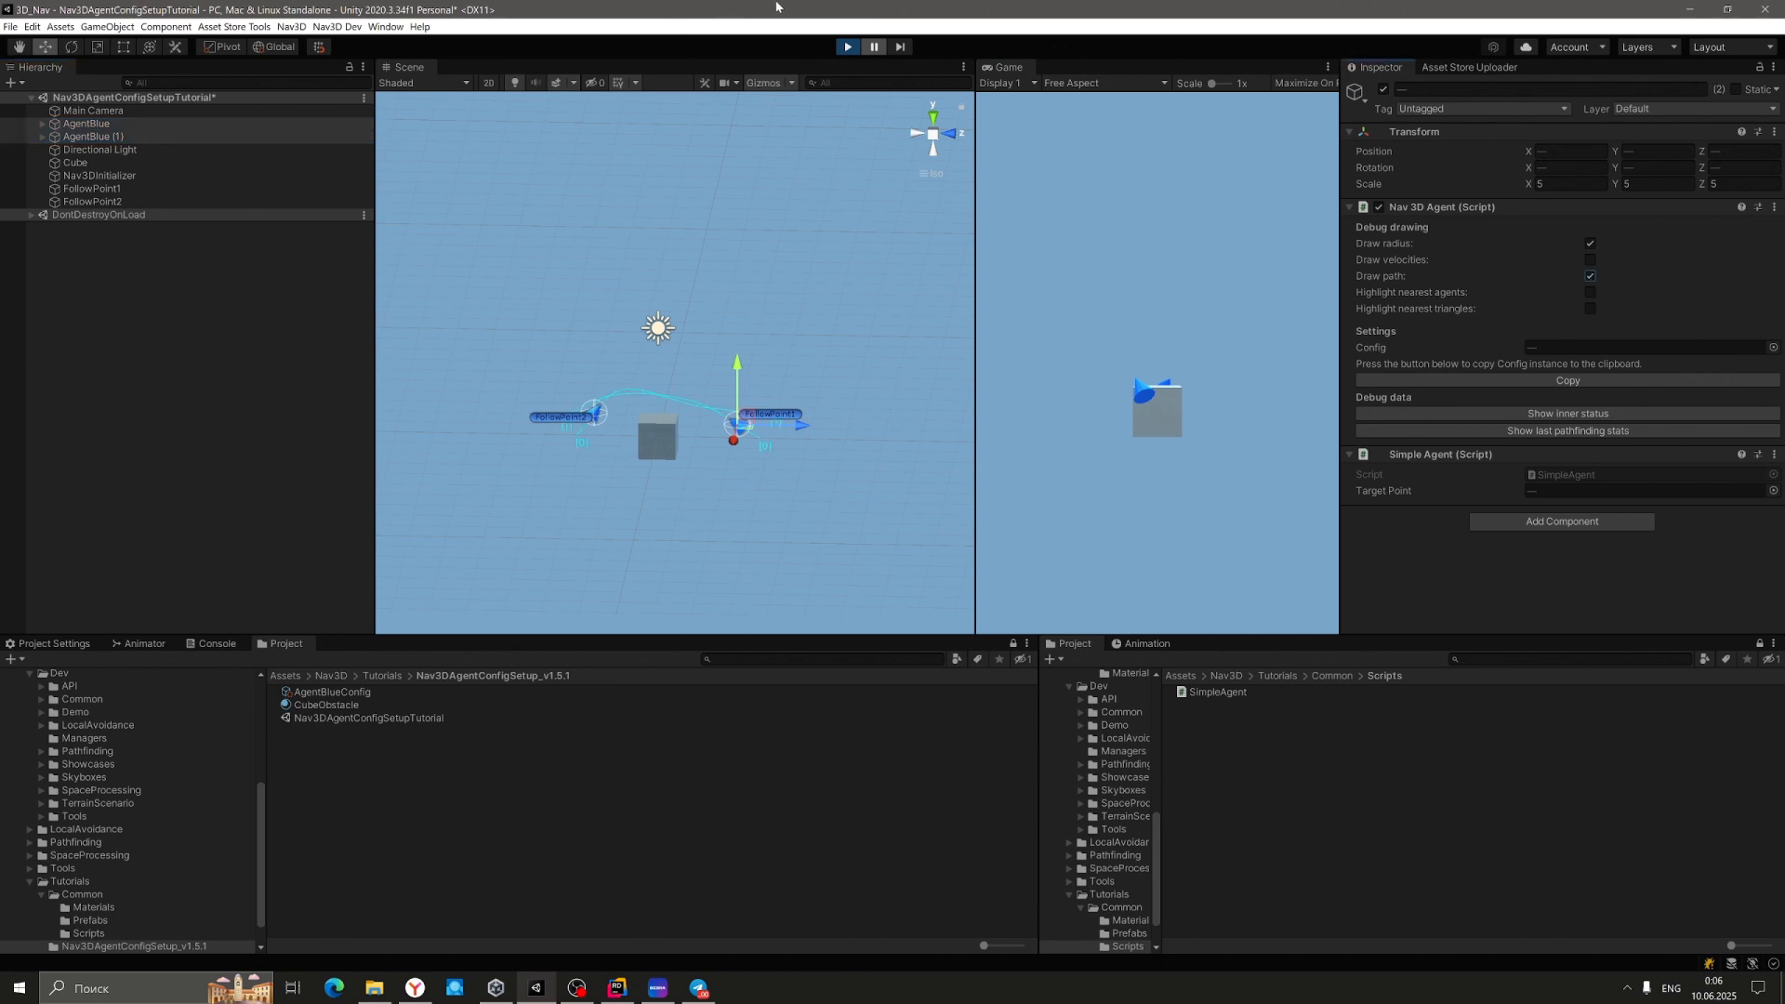
{"action": "right_click_drag", "start_coordinate": [836, 251], "coordinate": [652, 383]}
{"action": "left_click", "coordinate": [874, 54]}
{"action": "scroll", "coordinate": [654, 382], "scroll_direction": "up", "scroll_amount": 6}
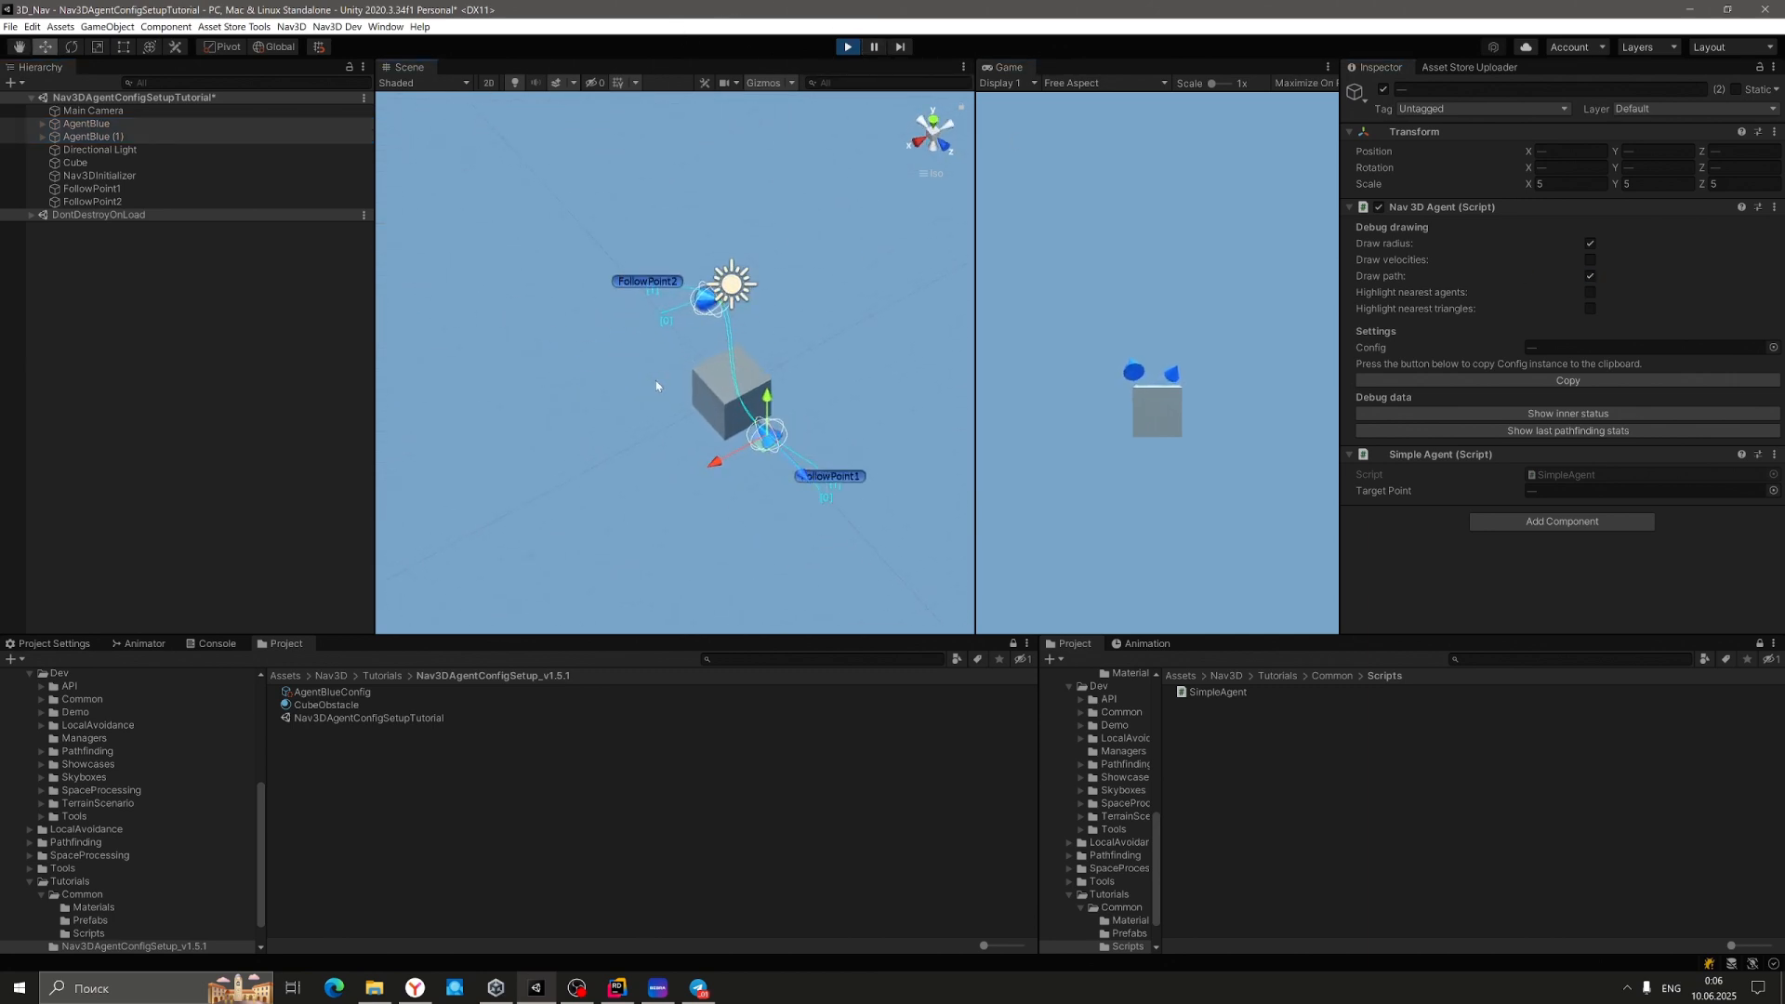
{"action": "left_click", "coordinate": [875, 47]}
{"action": "right_click_drag", "start_coordinate": [721, 214], "coordinate": [1017, 52]}
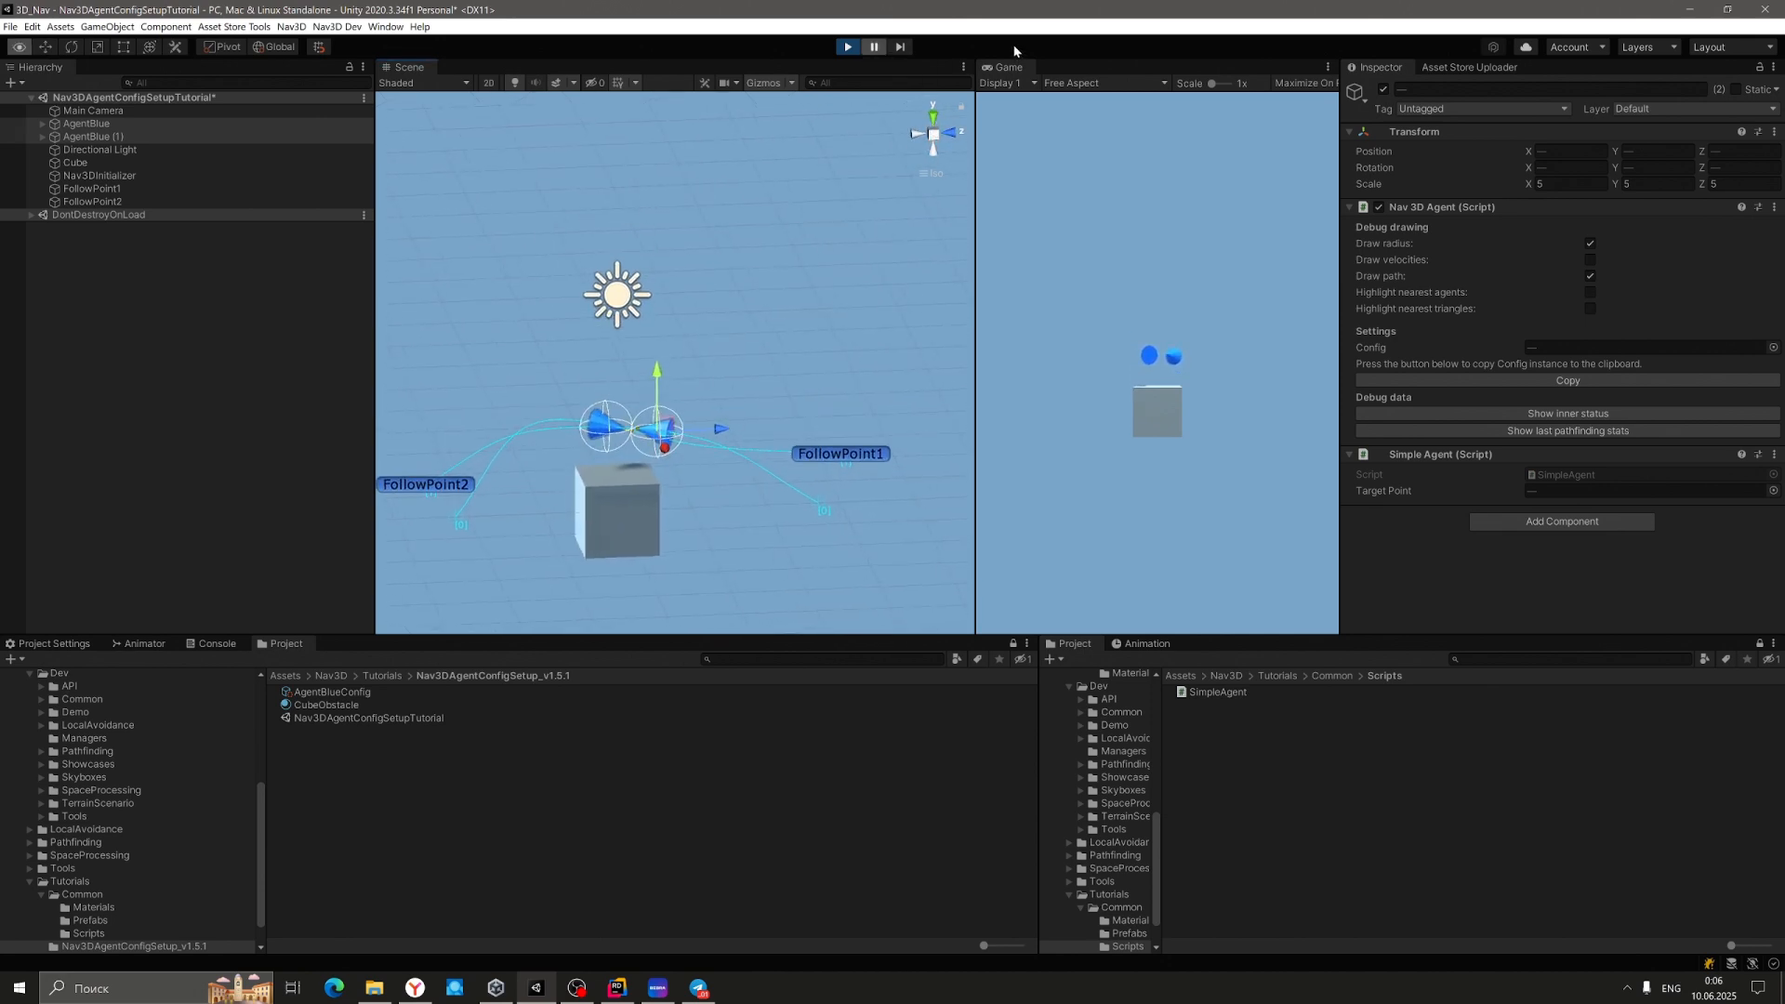
{"action": "left_click", "coordinate": [866, 52]}
{"action": "right_click_drag", "start_coordinate": [725, 197], "coordinate": [231, 252]}
{"action": "right_click_drag", "start_coordinate": [796, 212], "coordinate": [661, 212]}
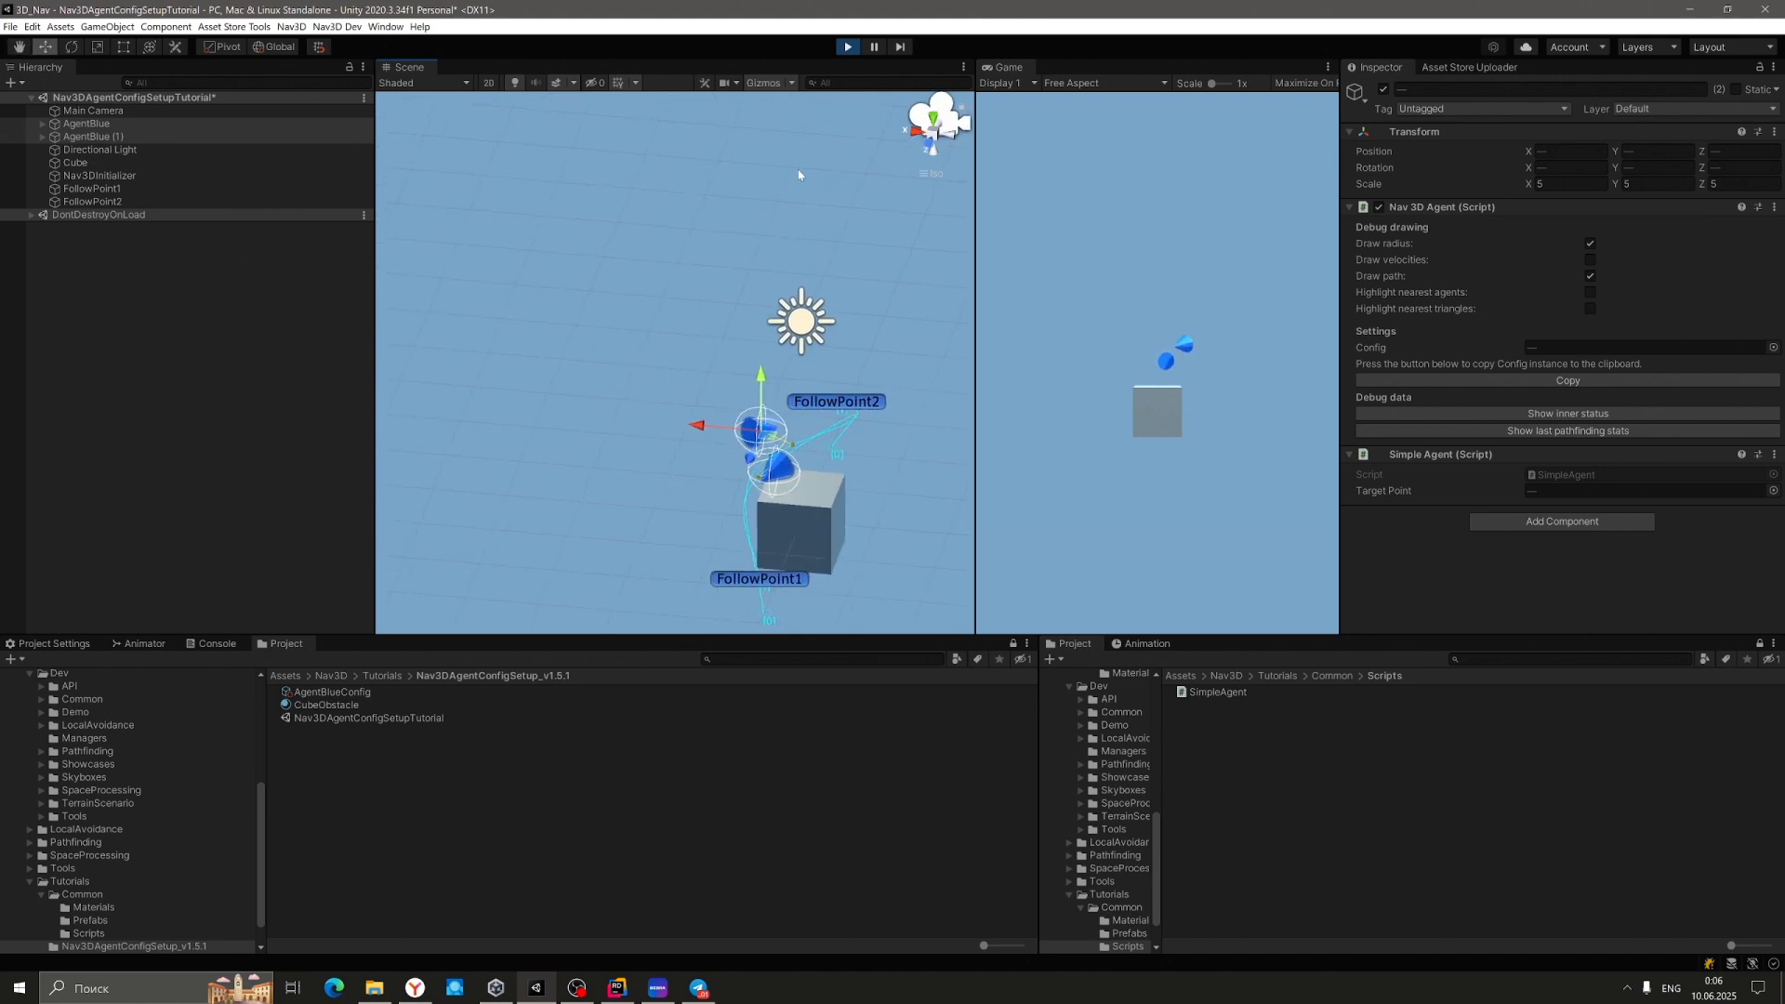
{"action": "left_click", "coordinate": [873, 47]}
{"action": "right_click_drag", "start_coordinate": [725, 335], "coordinate": [693, 296]}
{"action": "middle_click_drag", "start_coordinate": [692, 295], "coordinate": [654, 209]}
{"action": "right_click_drag", "start_coordinate": [935, 175], "coordinate": [847, 117]}
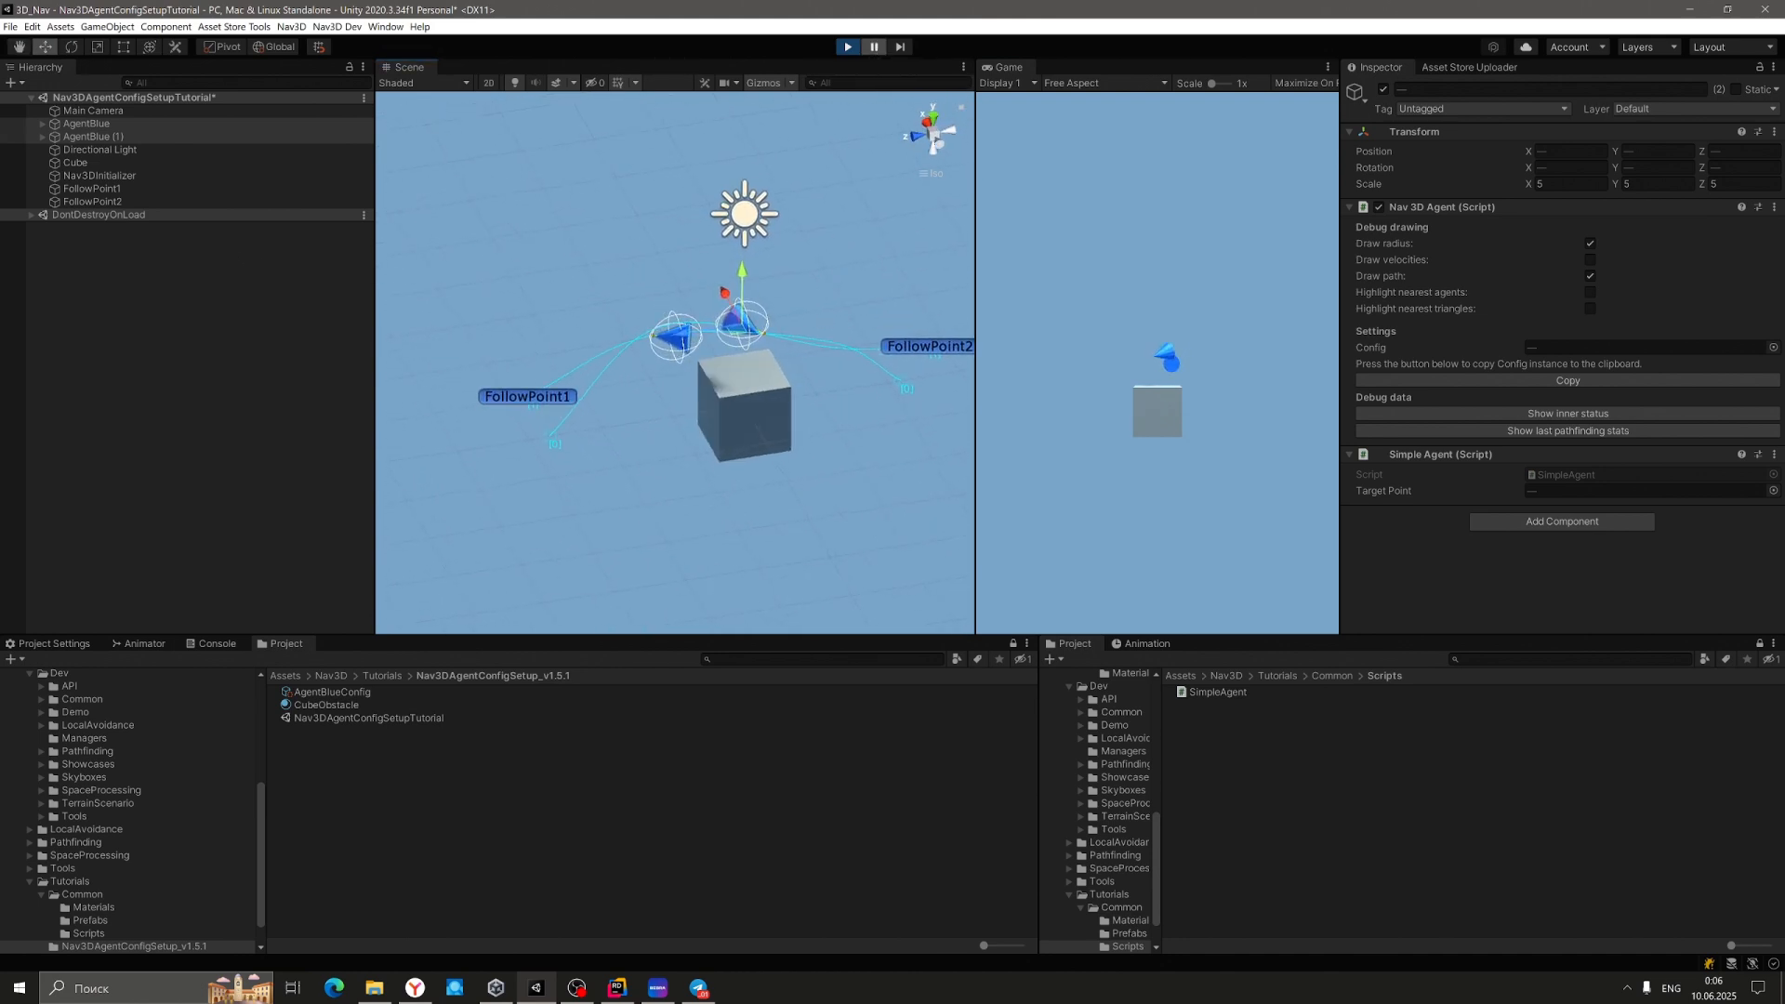
{"action": "left_click", "coordinate": [874, 48]}
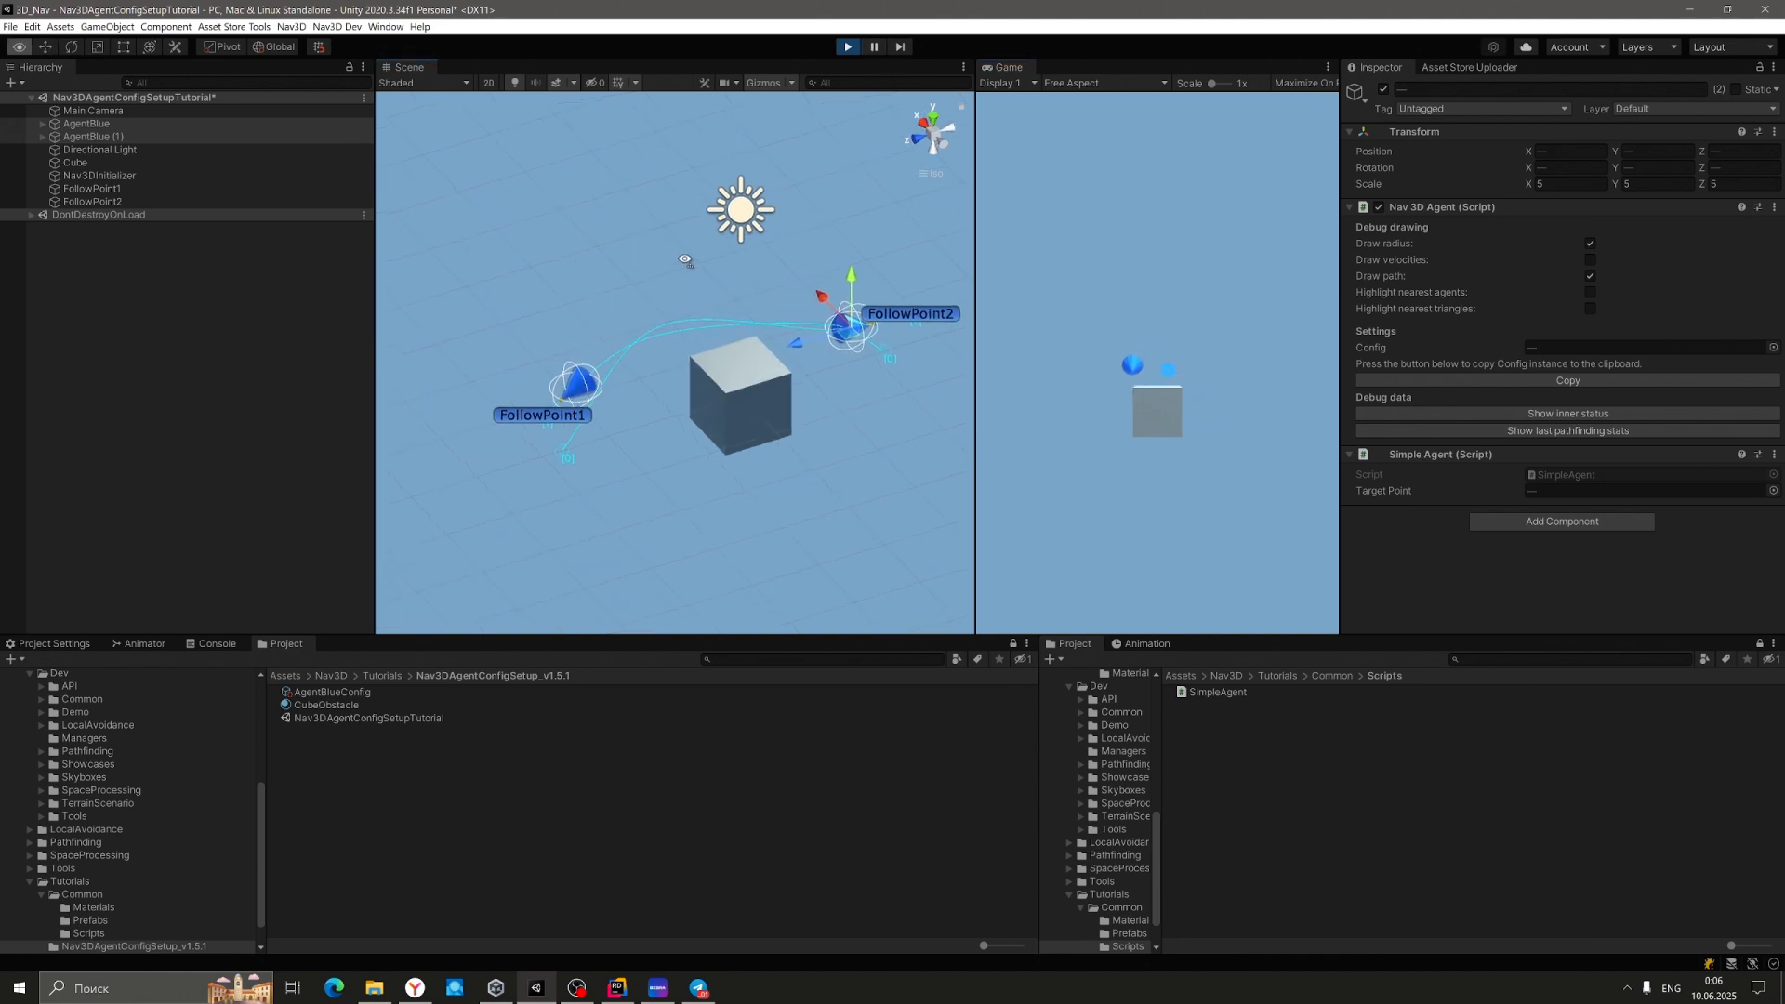
{"action": "right_click_drag", "start_coordinate": [636, 250], "coordinate": [1220, 212]}
{"action": "right_click_drag", "start_coordinate": [624, 284], "coordinate": [809, 271]}
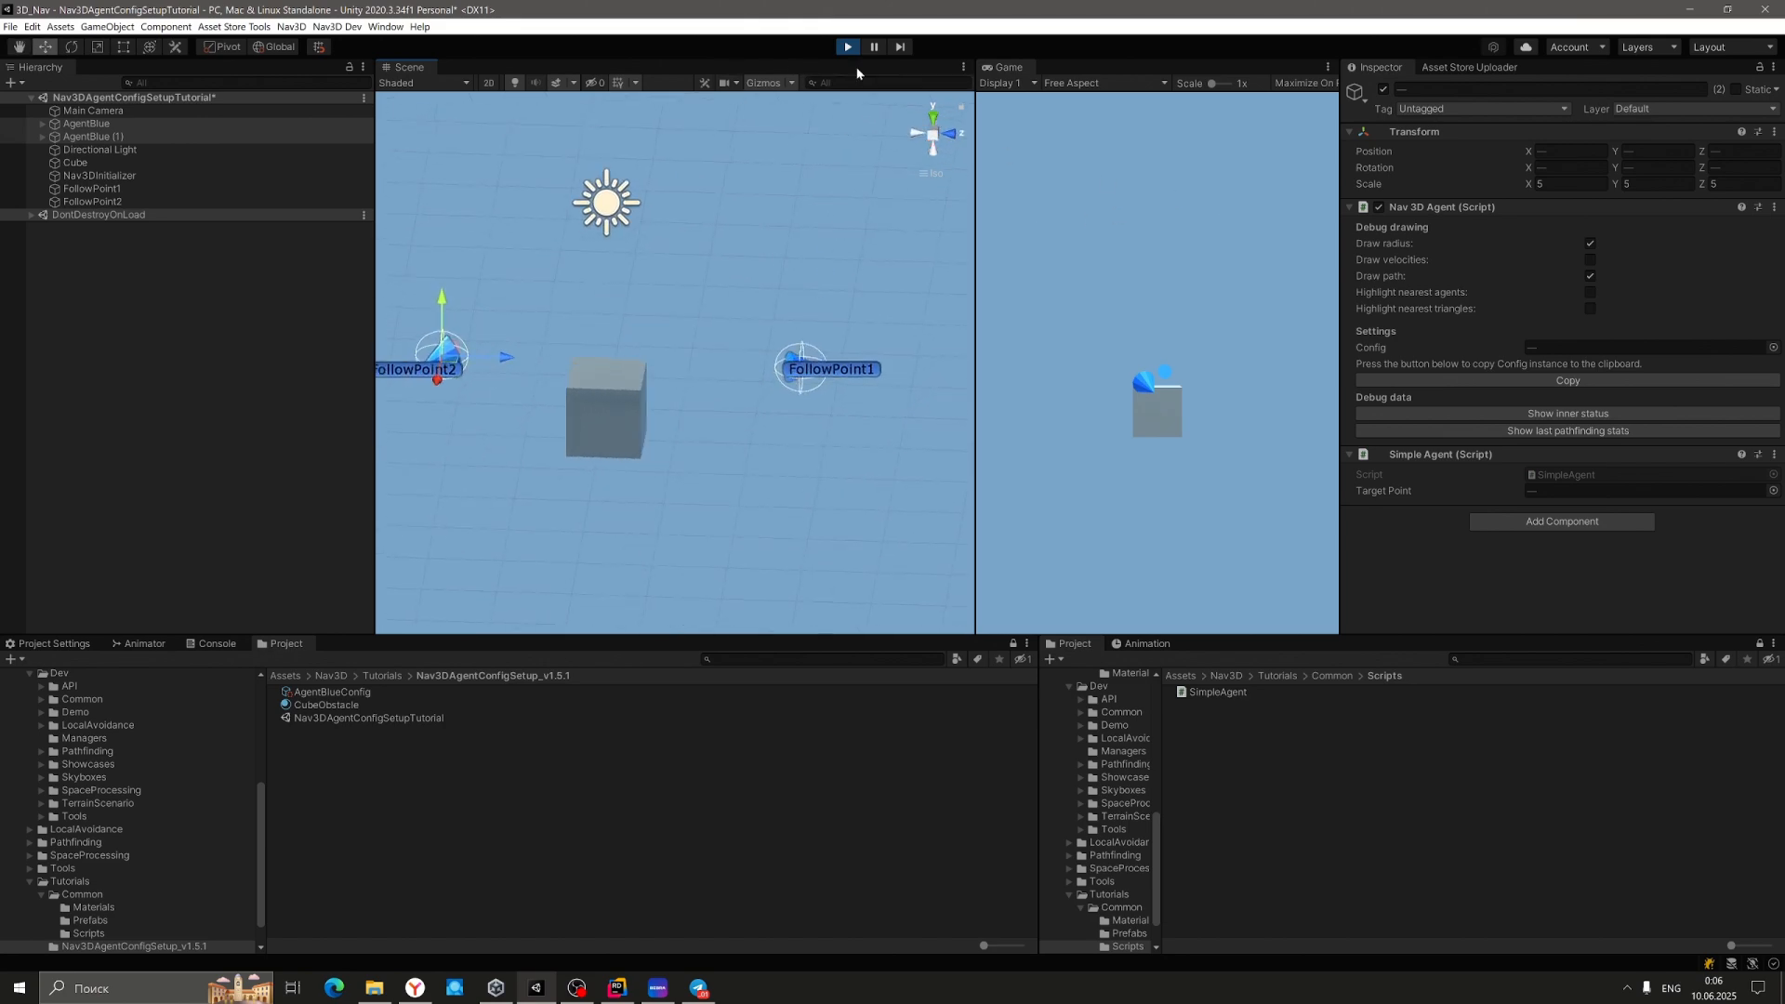
{"action": "left_click", "coordinate": [849, 48]}
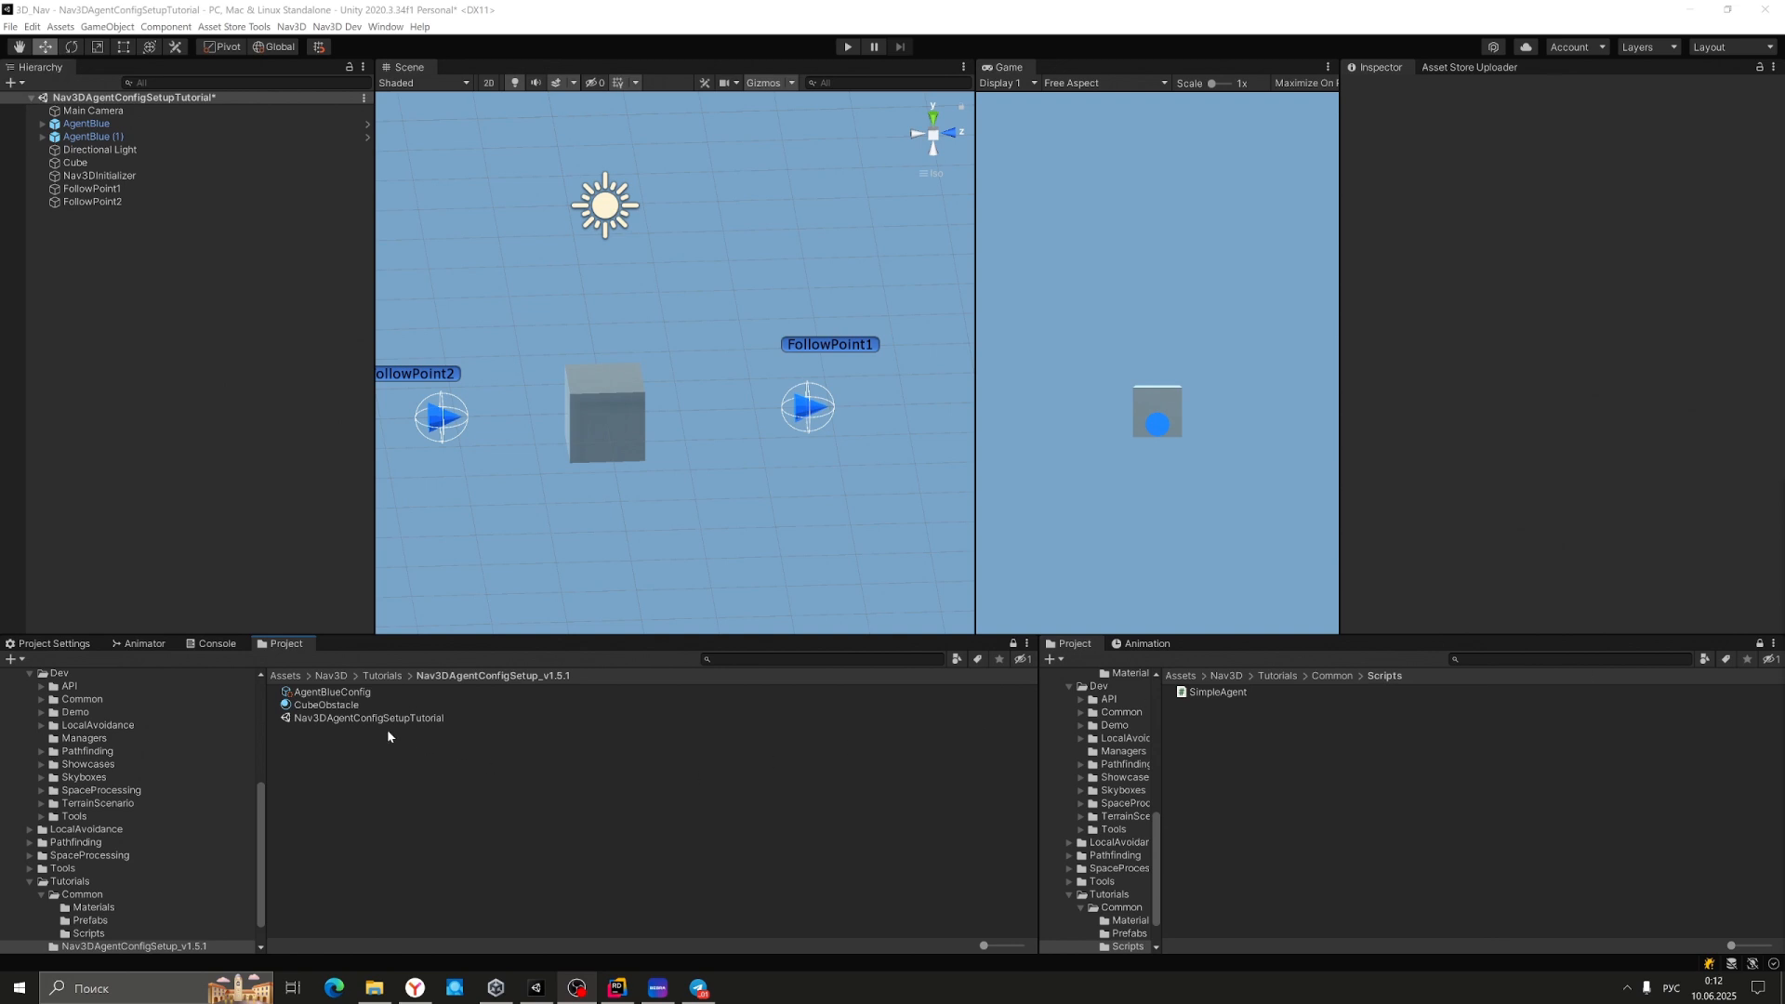
Set AgentBlueConfig's Behavior Motion Navigation Type to GLOBAL and save the config.
{"action": "left_click", "coordinate": [335, 693]}
{"action": "left_click", "coordinate": [1347, 180]}
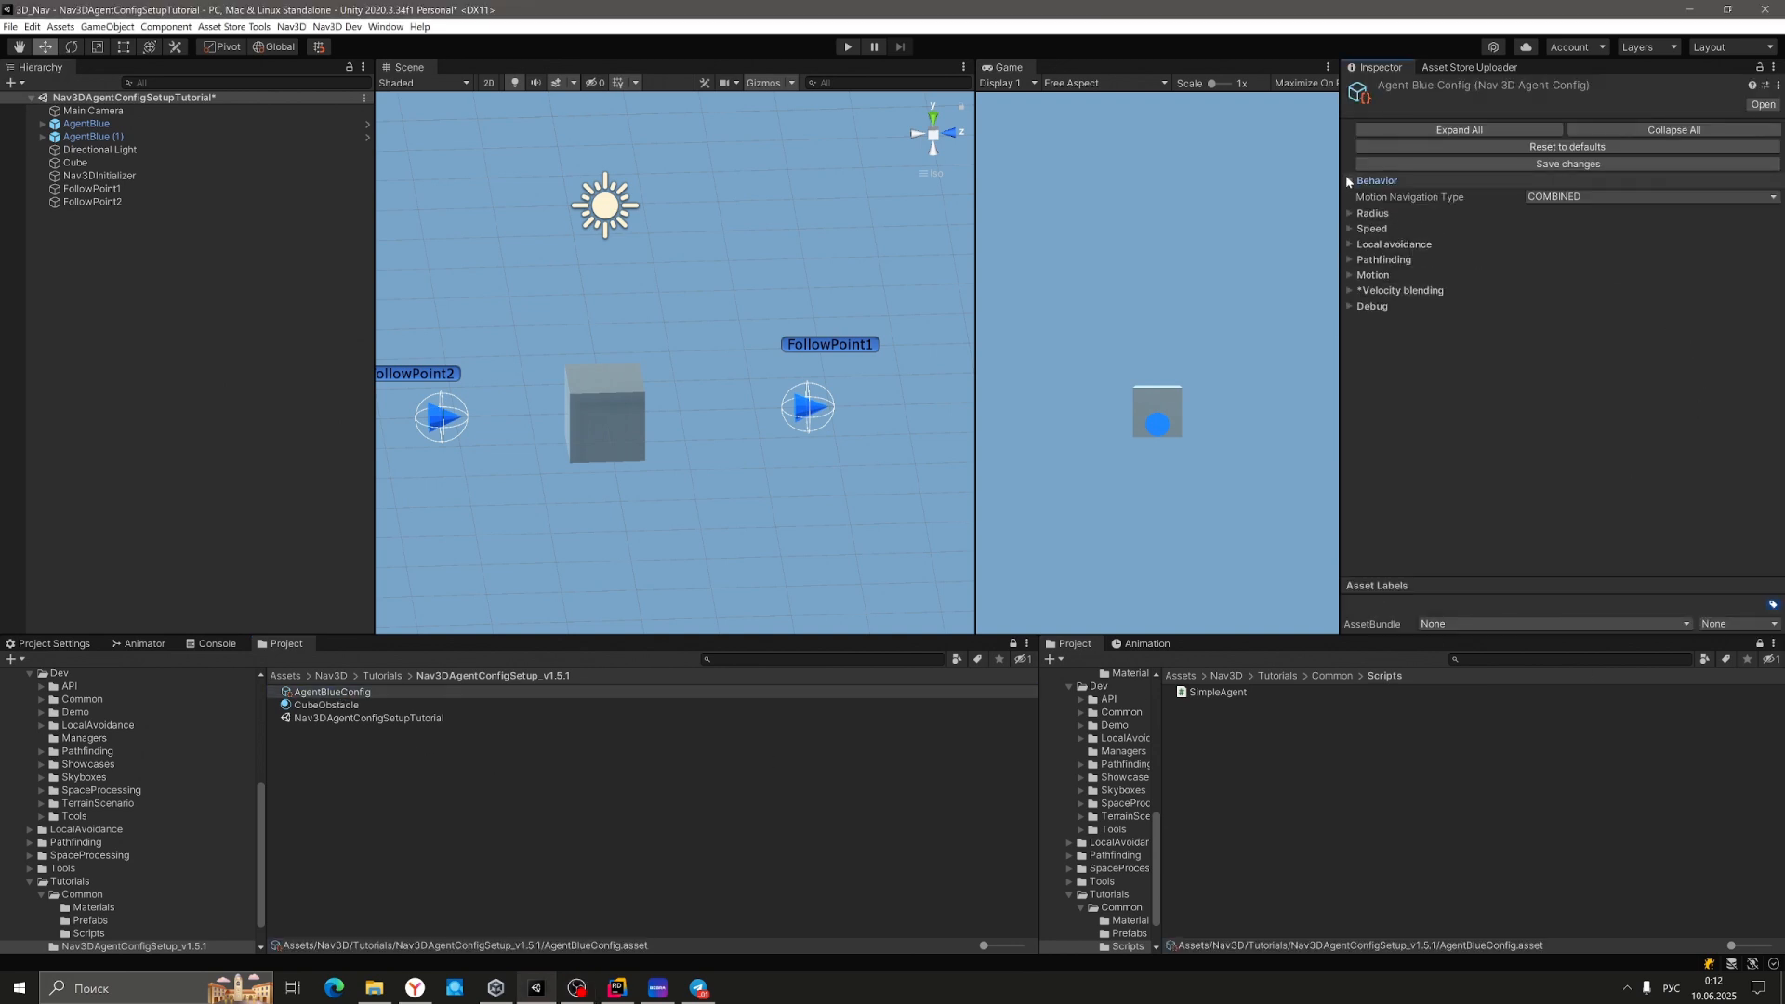
{"action": "left_click", "coordinate": [1580, 196]}
{"action": "left_click", "coordinate": [1562, 227]}
{"action": "left_click", "coordinate": [1561, 165]}
Raise FollowPoint2 higher, to about Y 1.21.
{"action": "left_click", "coordinate": [829, 344]}
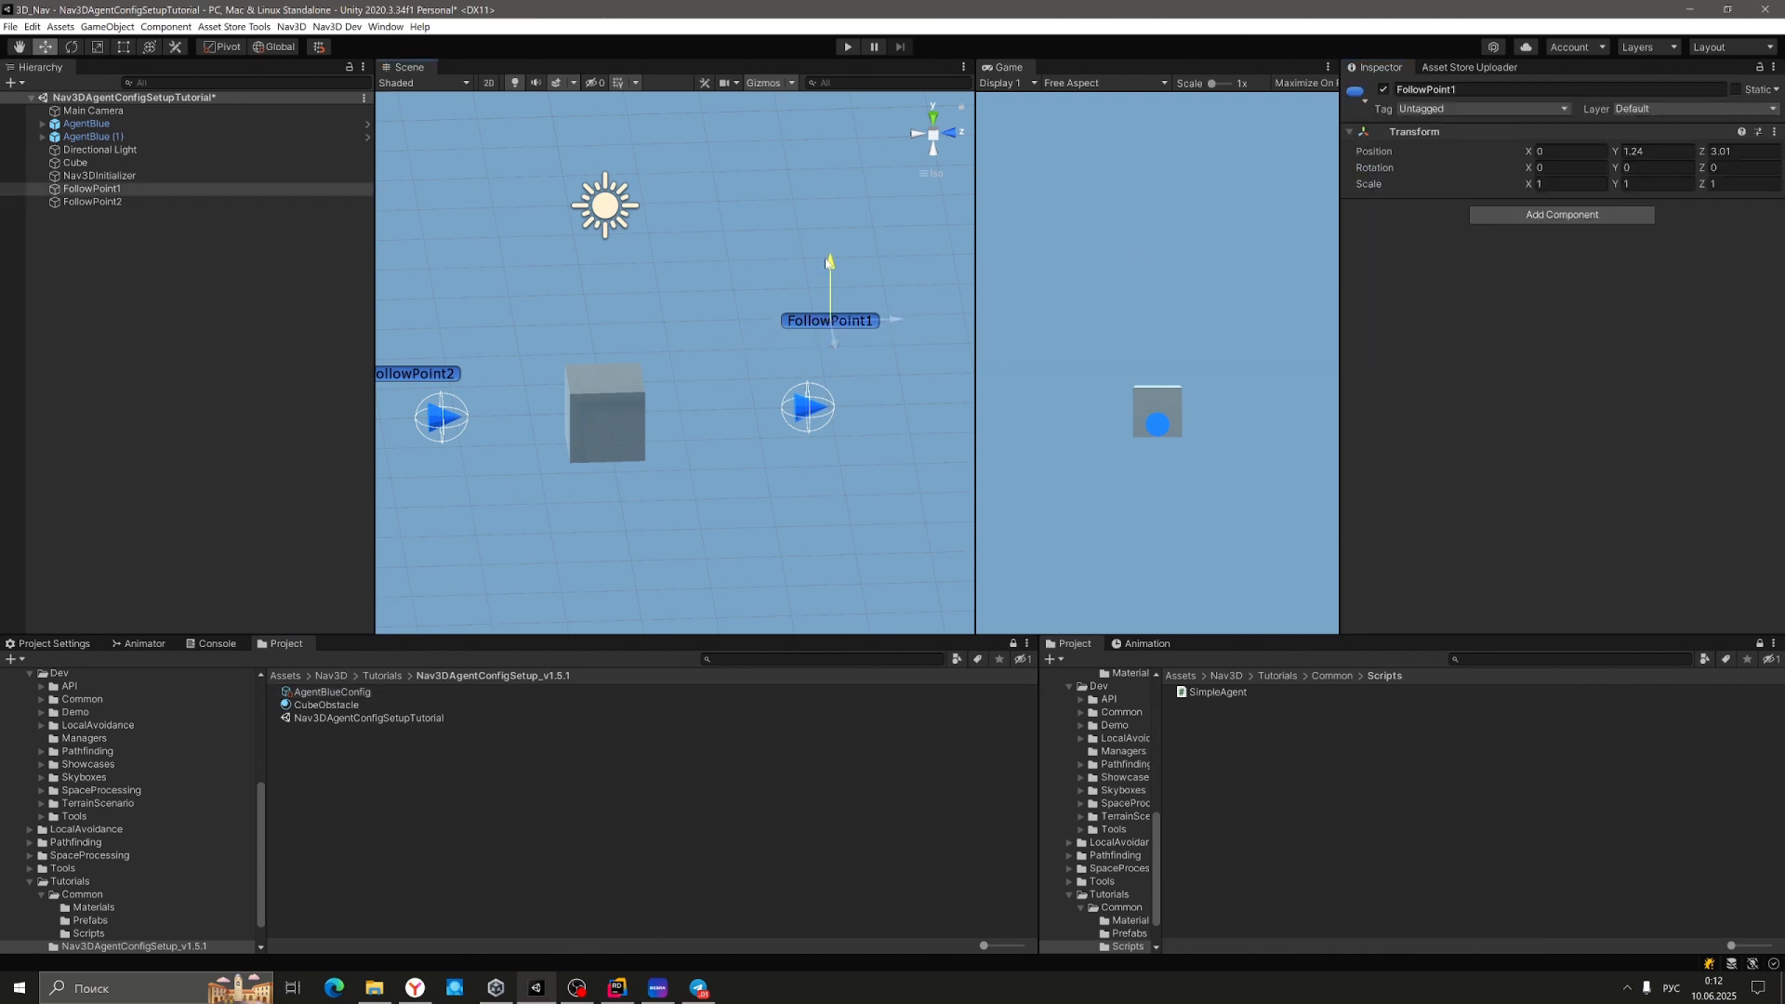
{"action": "left_click", "coordinate": [389, 373]}
{"action": "left_click_drag", "start_coordinate": [412, 321], "coordinate": [414, 279]}
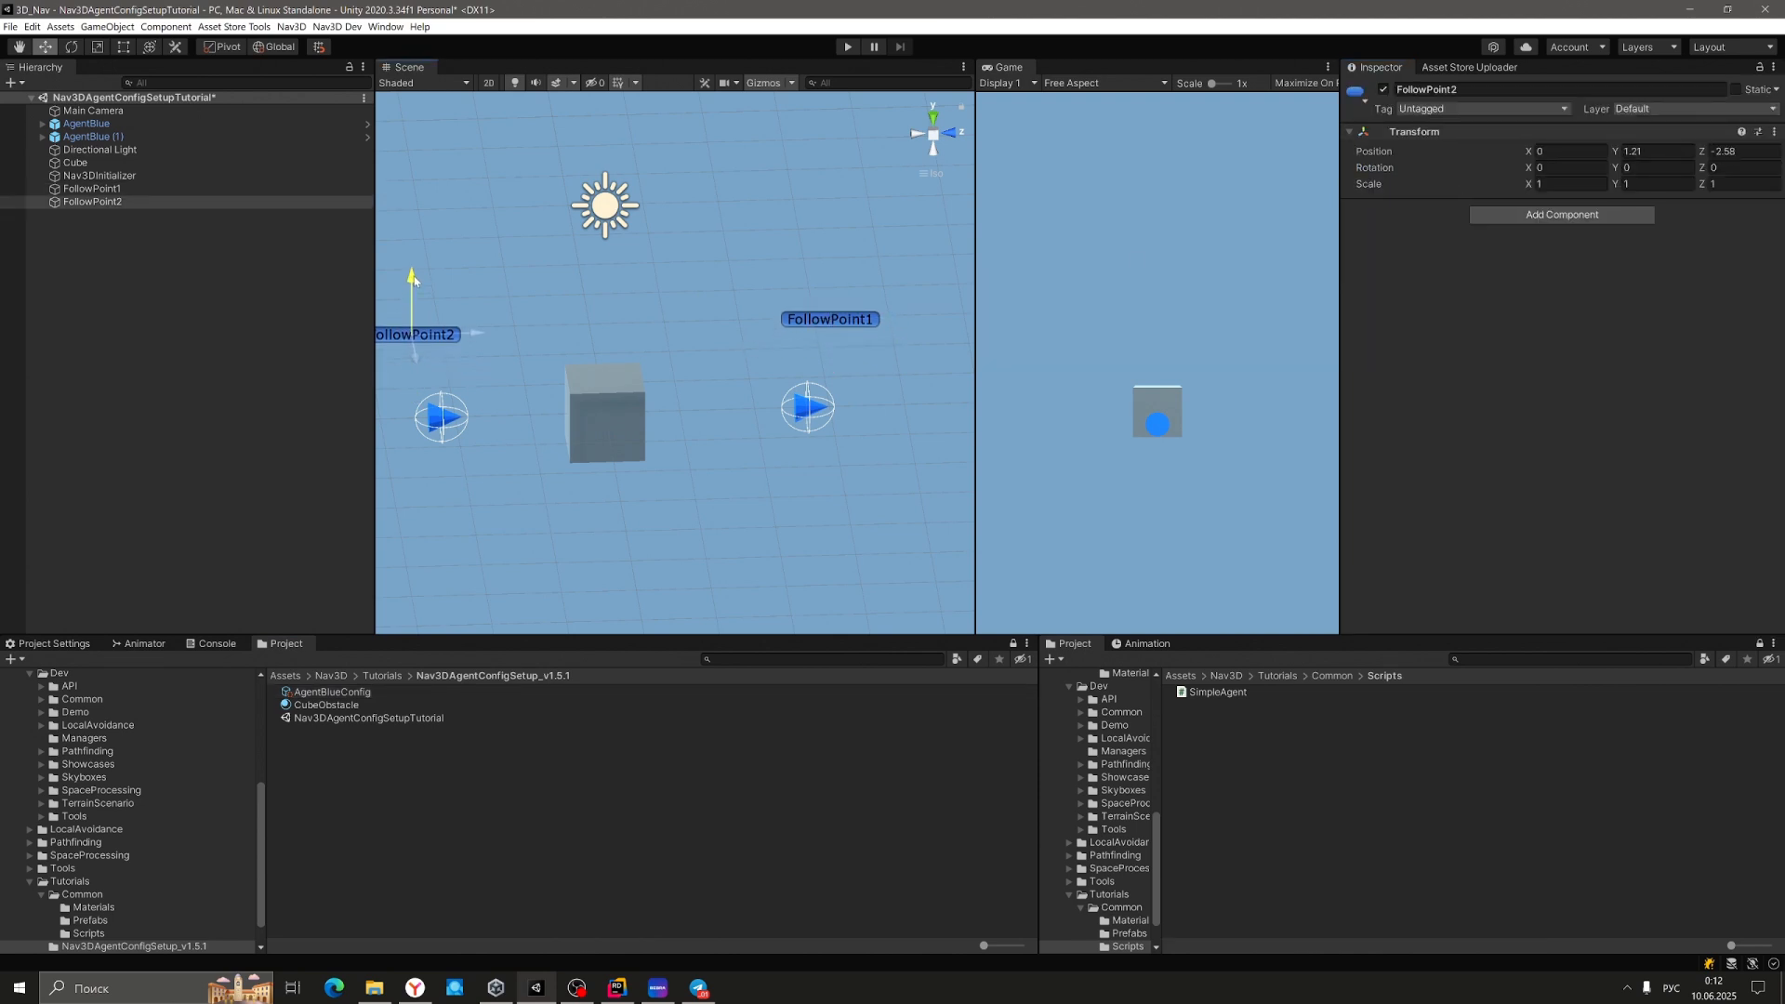
Raise AgentBlue to Y 0.3 and AgentBlue (1) to Y 0.58, shifting them along Z, then start Play.
{"action": "left_click", "coordinate": [439, 415]}
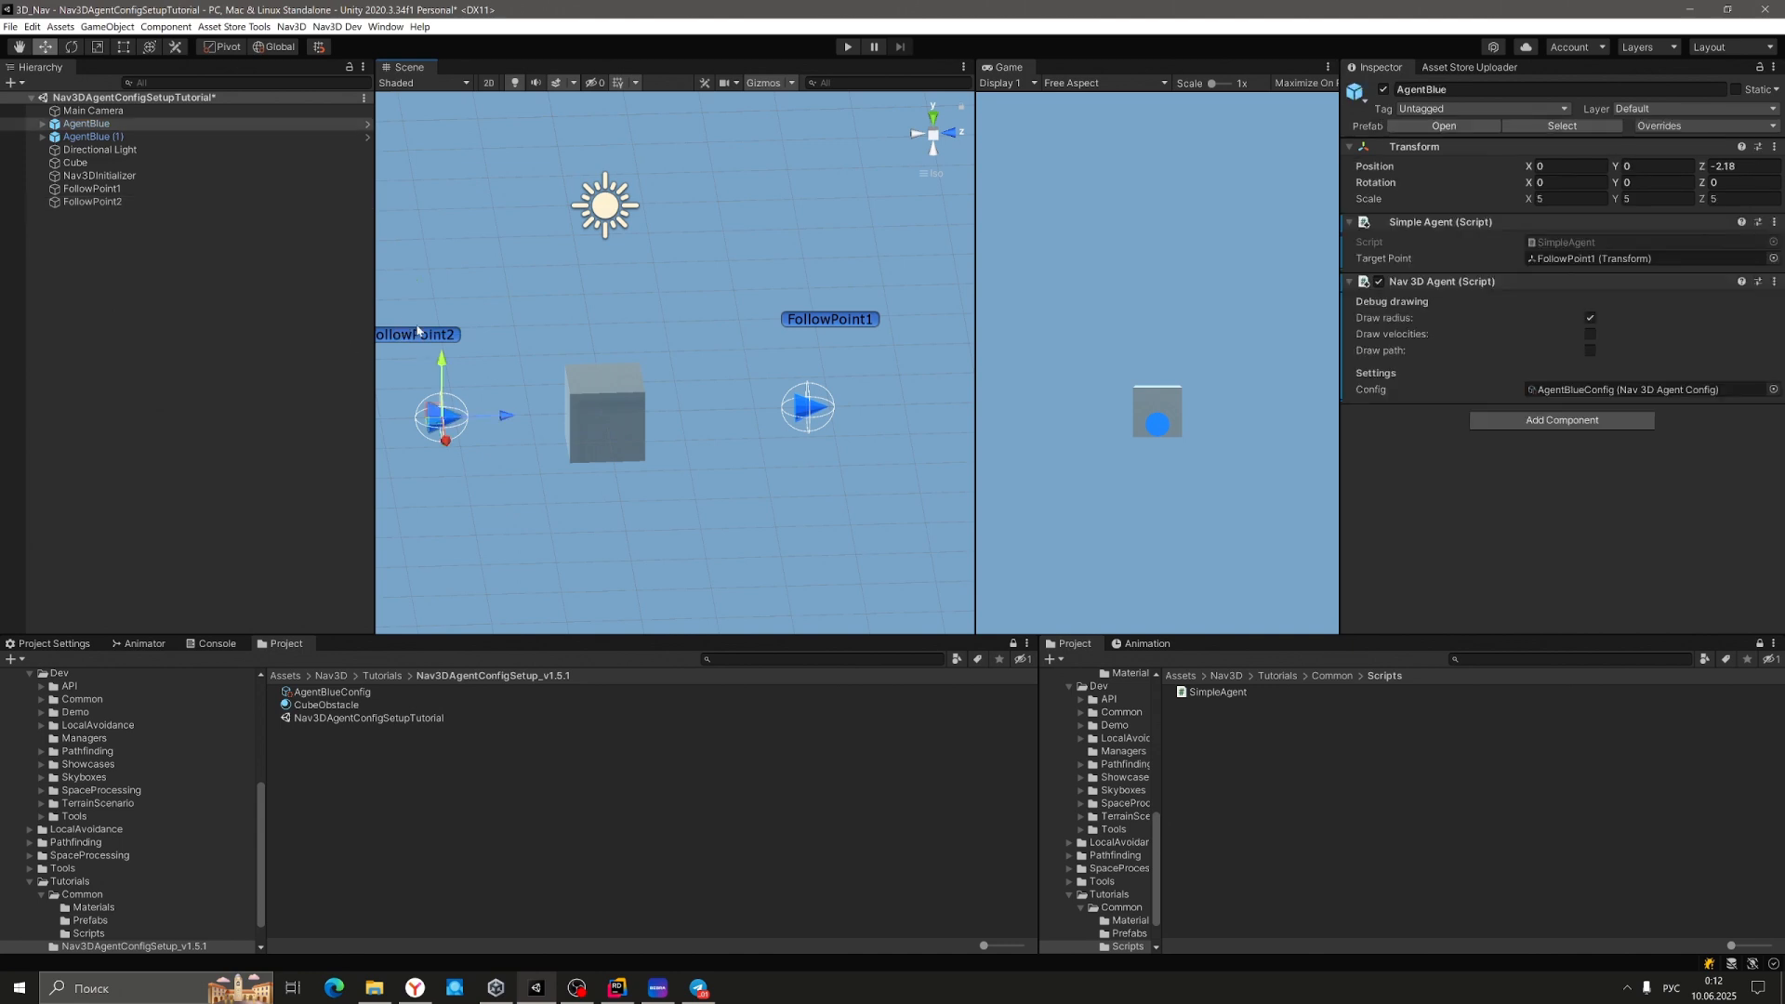
{"action": "left_click_drag", "start_coordinate": [443, 362], "coordinate": [444, 330]}
{"action": "left_click_drag", "start_coordinate": [503, 388], "coordinate": [485, 388]}
{"action": "left_click", "coordinate": [123, 140]}
{"action": "left_click_drag", "start_coordinate": [807, 360], "coordinate": [835, 316]}
{"action": "left_click_drag", "start_coordinate": [729, 437], "coordinate": [595, 406], "text": "alt"}
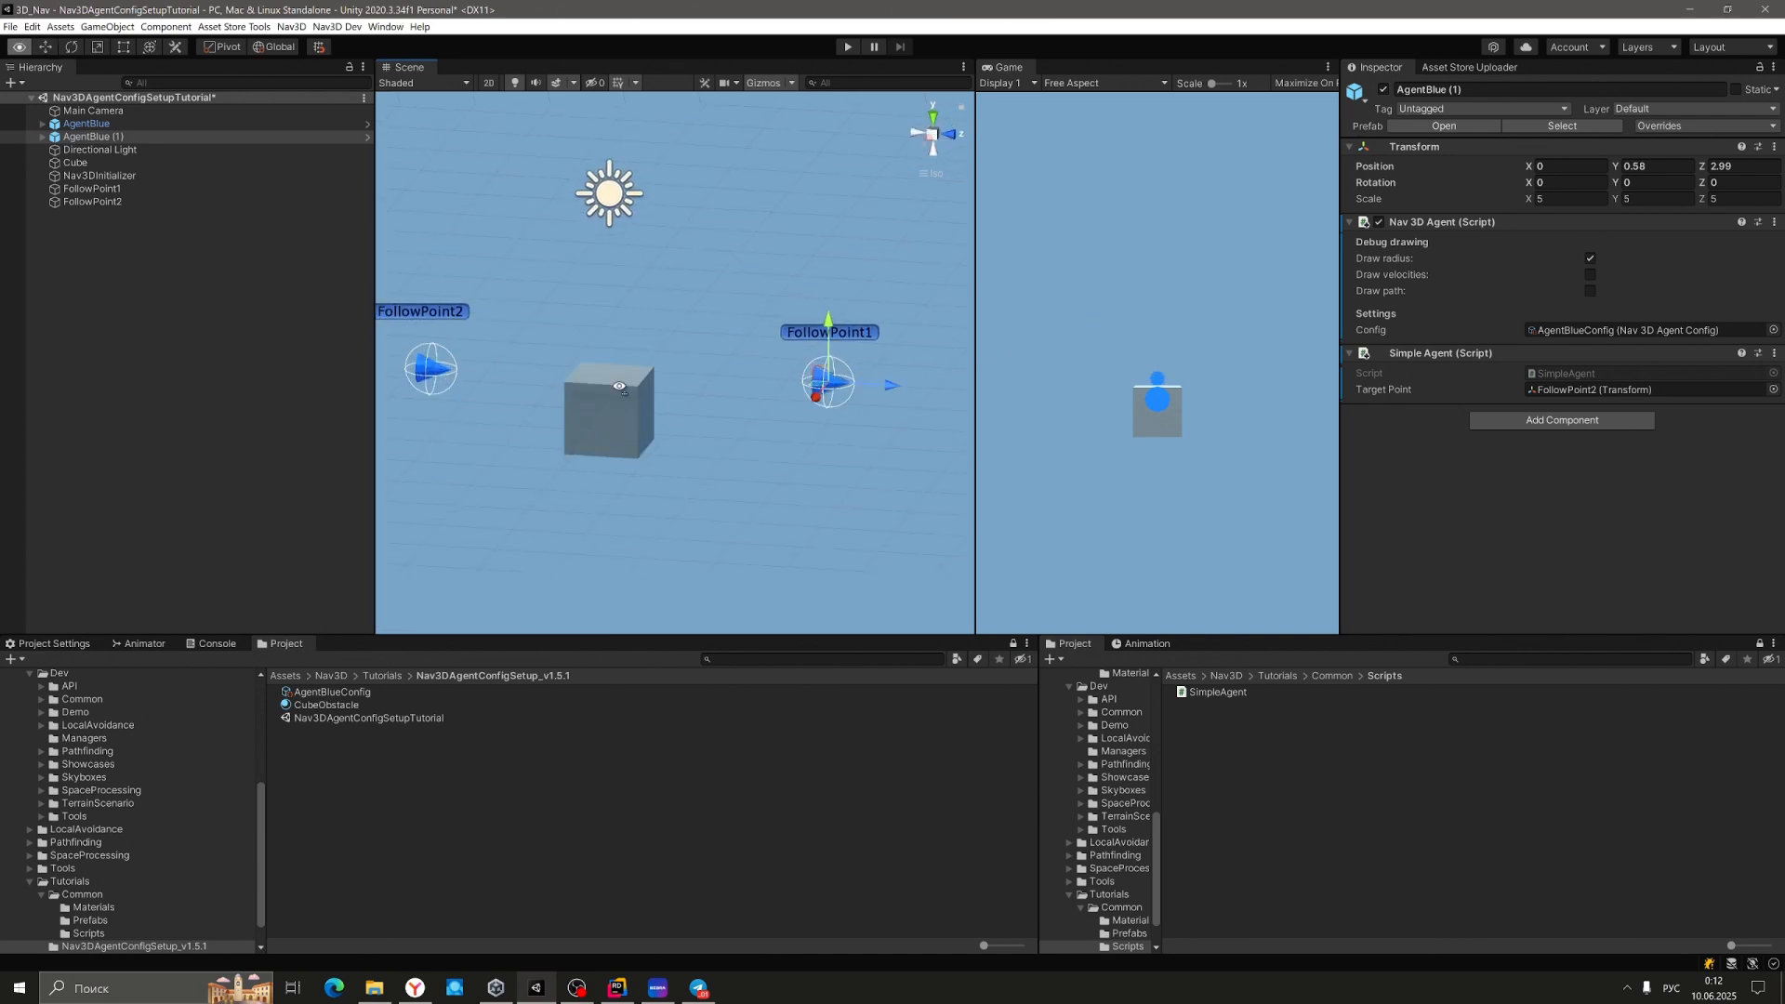
{"action": "left_click", "coordinate": [849, 48]}
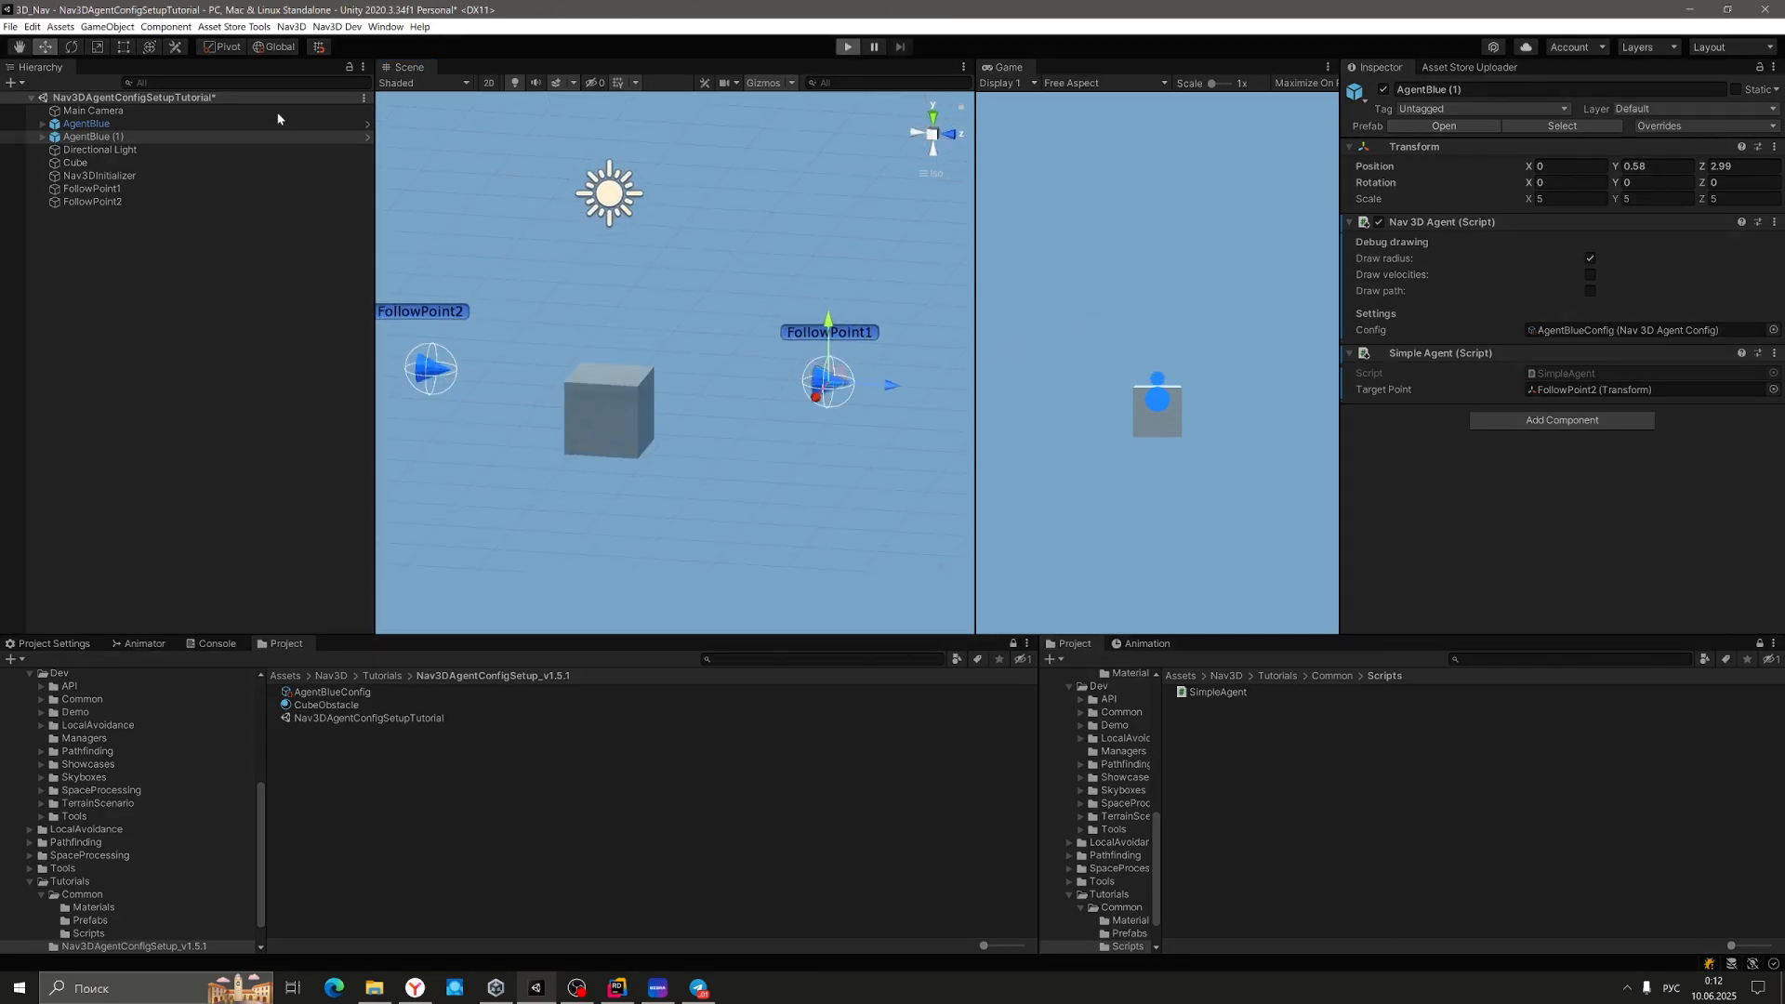
Enable Draw path on both agents, watch them around the cube, then stop the game.
{"action": "left_click", "coordinate": [137, 124]}
{"action": "left_click", "coordinate": [113, 136], "text": "shift"}
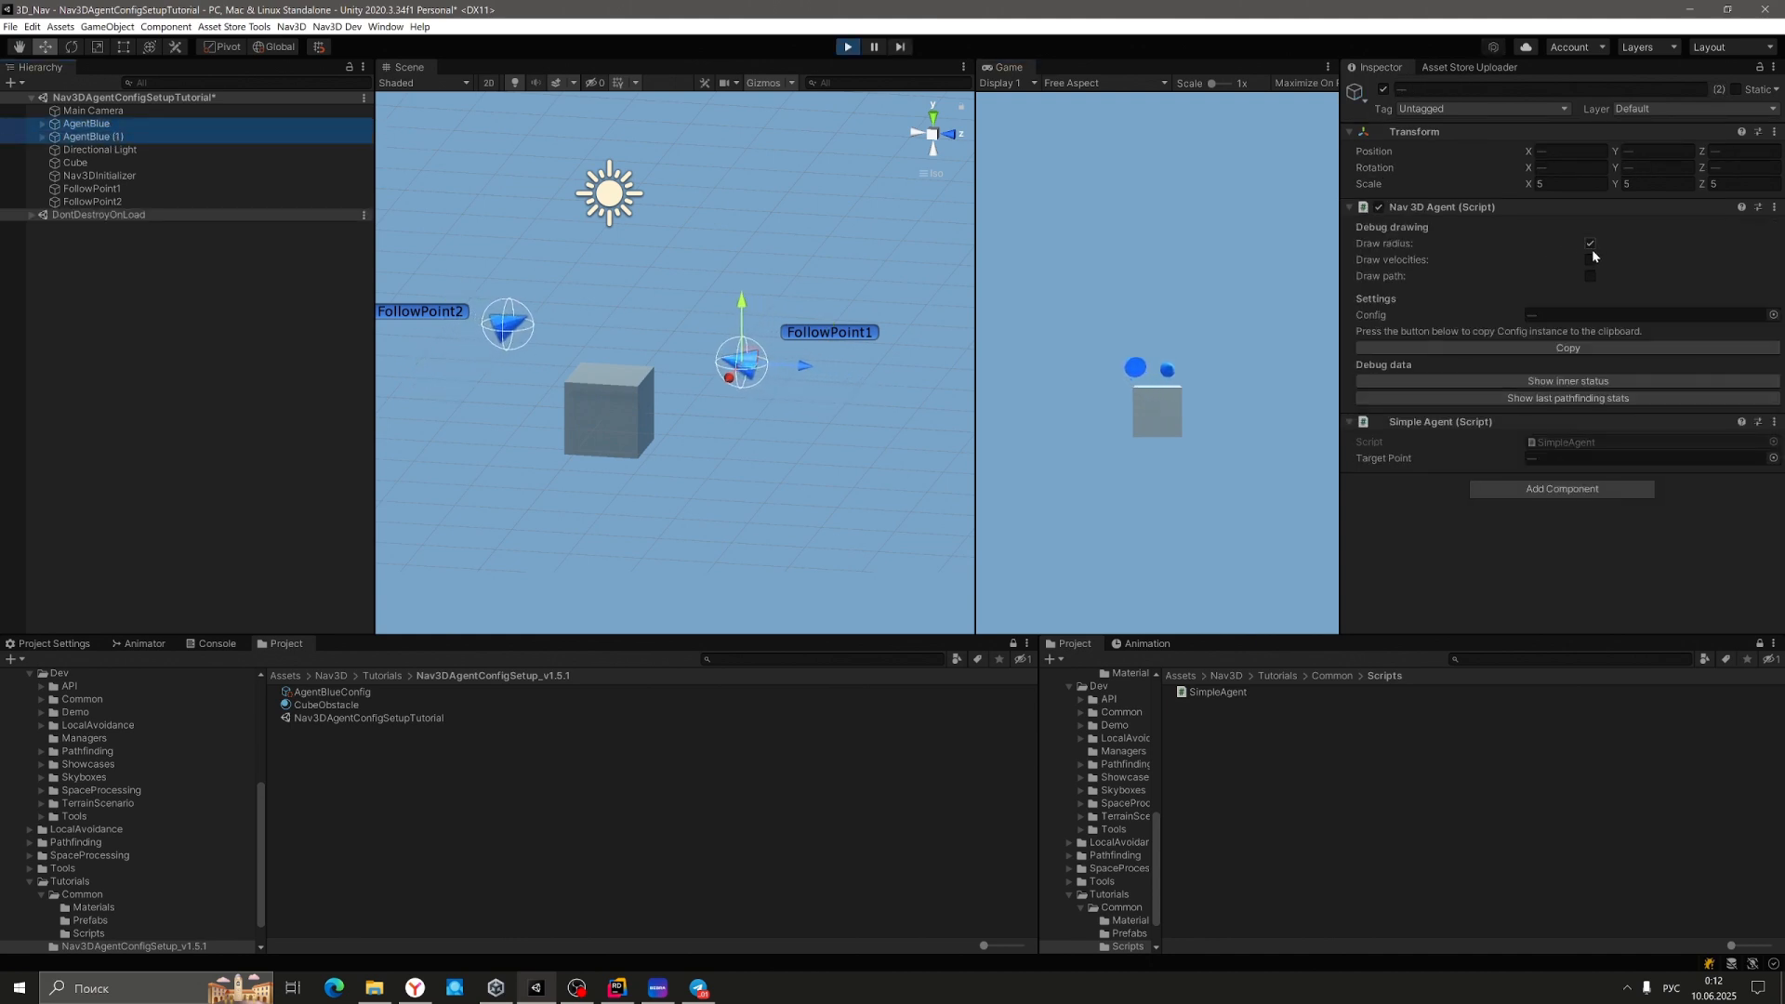
{"action": "left_click", "coordinate": [1591, 276]}
{"action": "mouse_move", "coordinate": [816, 320]}
{"action": "right_mouse_down"}
{"action": "mouse_move", "coordinate": [398, 243]}
{"action": "mouse_move", "coordinate": [424, 316]}
{"action": "right_mouse_up"}
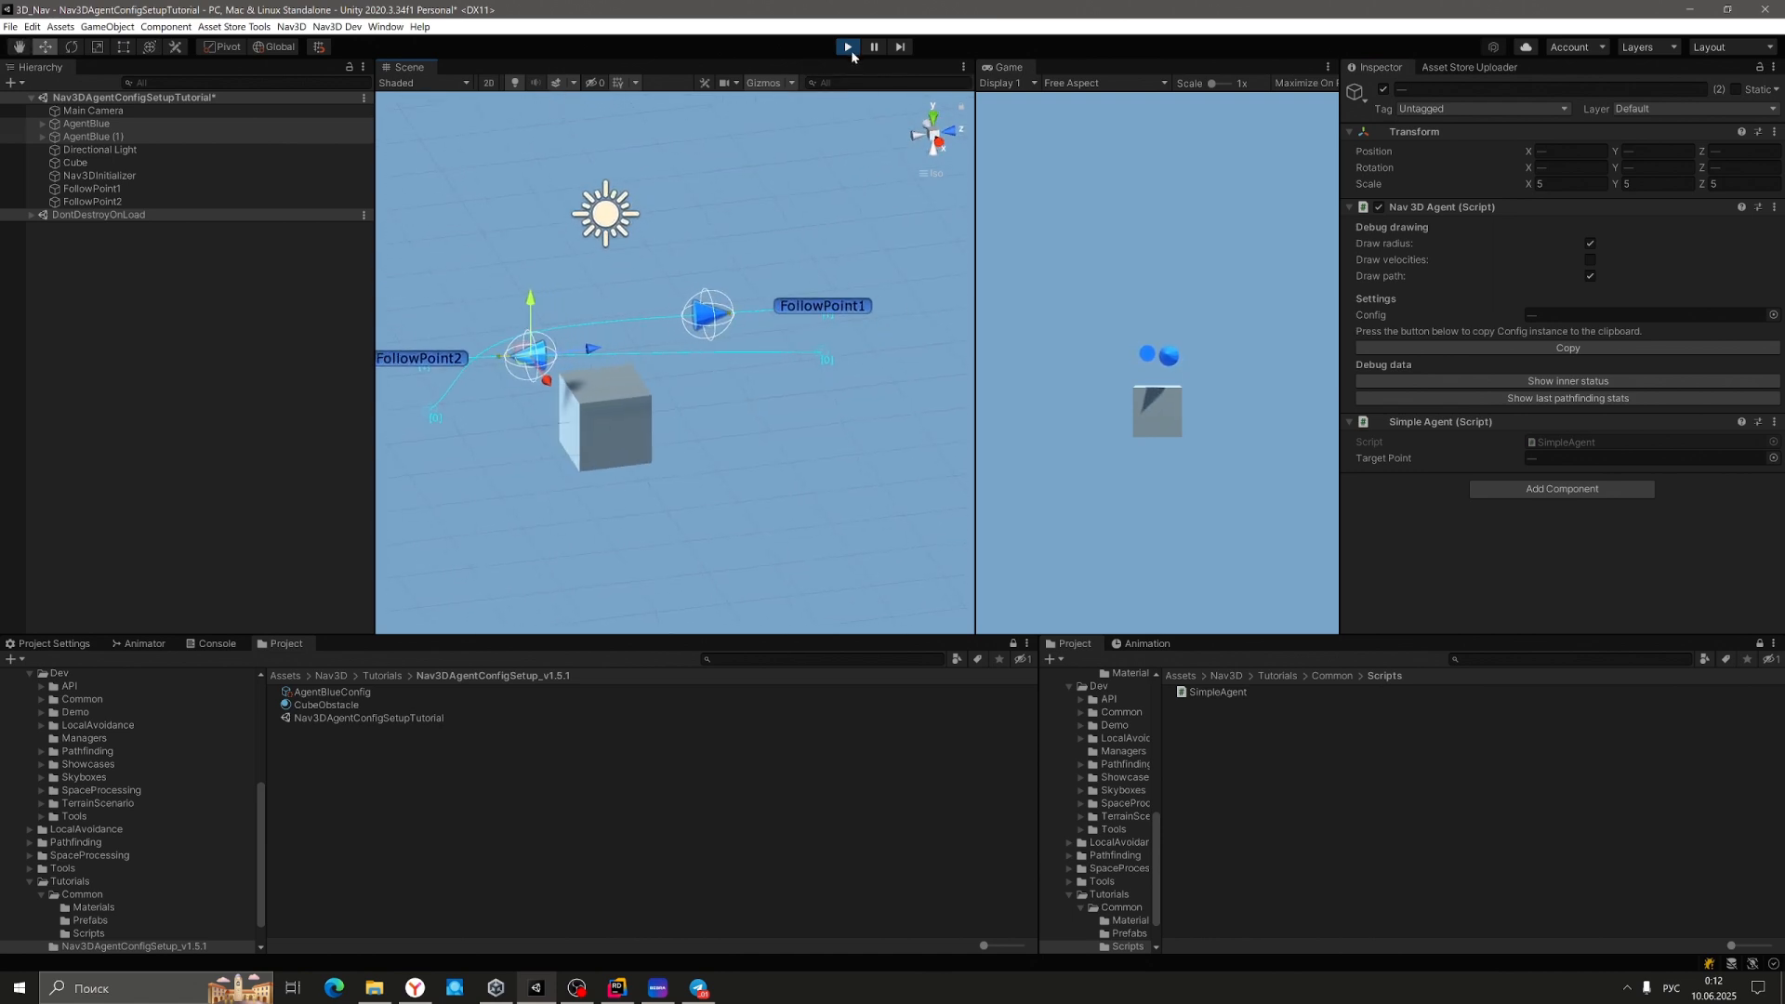
{"action": "left_click", "coordinate": [849, 49]}
Raise both AgentBlue agents higher together with the Y gizmo.
{"action": "right_click_drag", "start_coordinate": [729, 350], "coordinate": [1067, 301]}
{"action": "right_click_drag", "start_coordinate": [723, 315], "coordinate": [661, 299]}
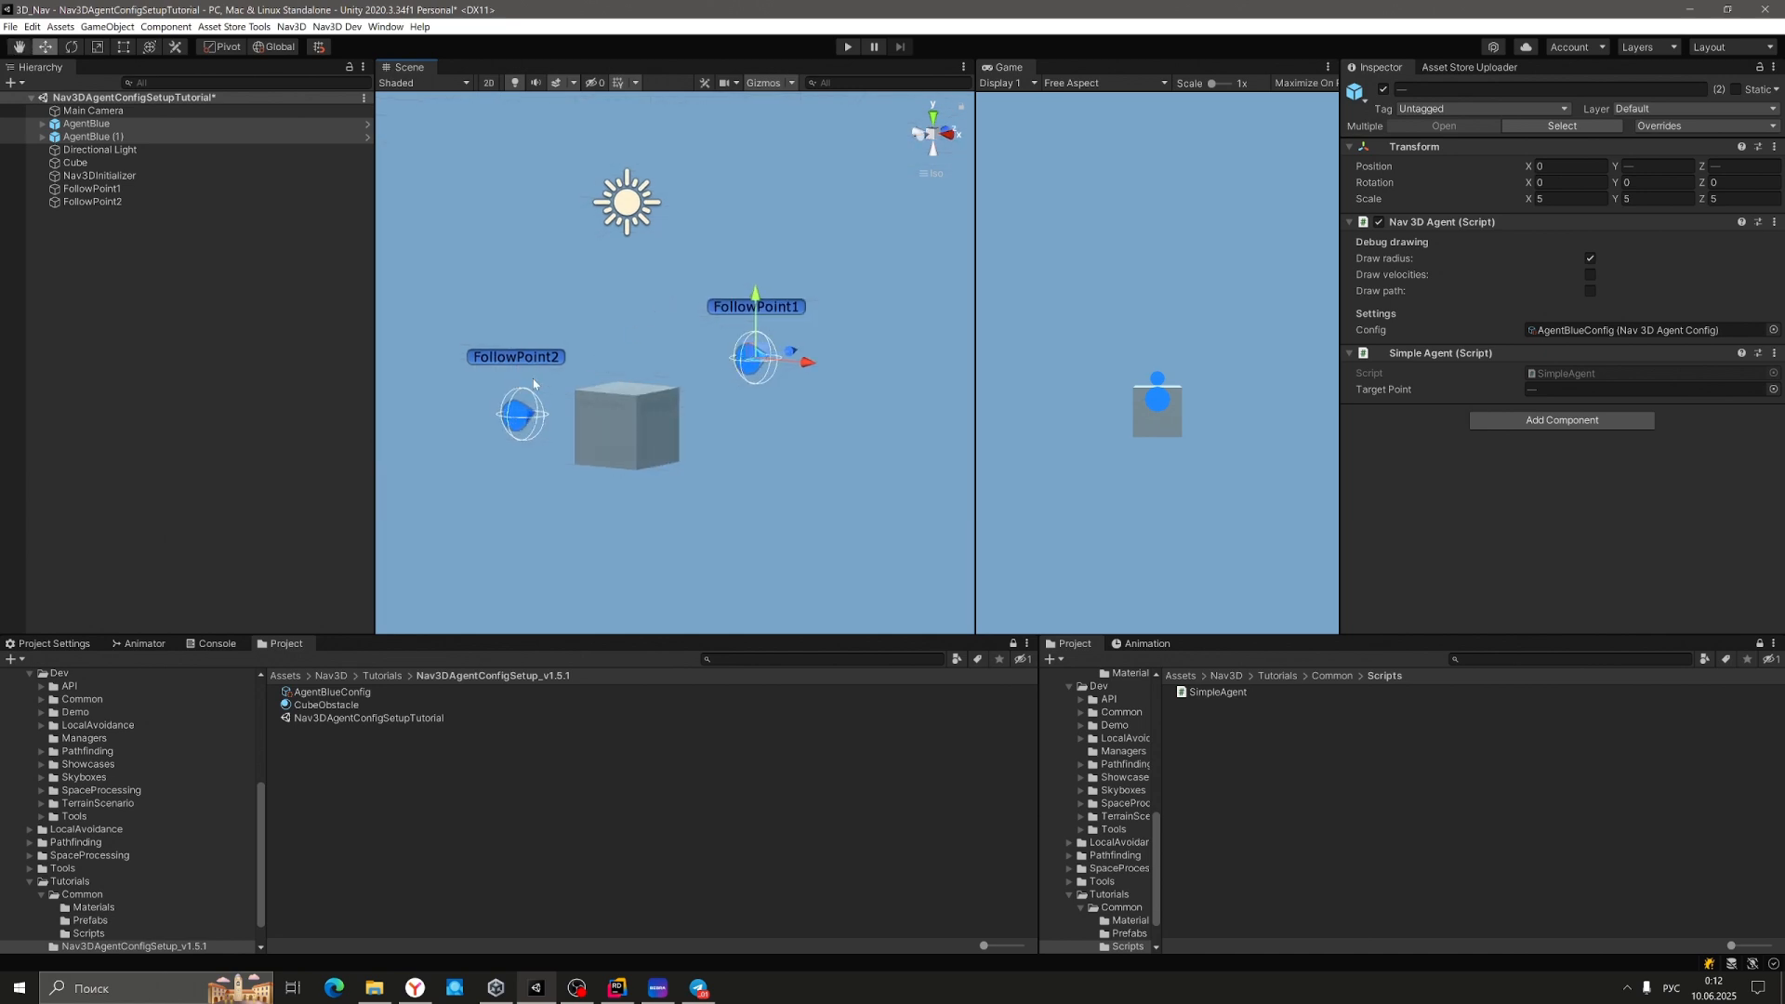
{"action": "left_click", "coordinate": [90, 124]}
{"action": "left_click", "coordinate": [99, 138], "text": "shift"}
{"action": "left_click_drag", "start_coordinate": [756, 295], "coordinate": [756, 257]}
{"action": "right_click_drag", "start_coordinate": [896, 346], "coordinate": [565, 480]}
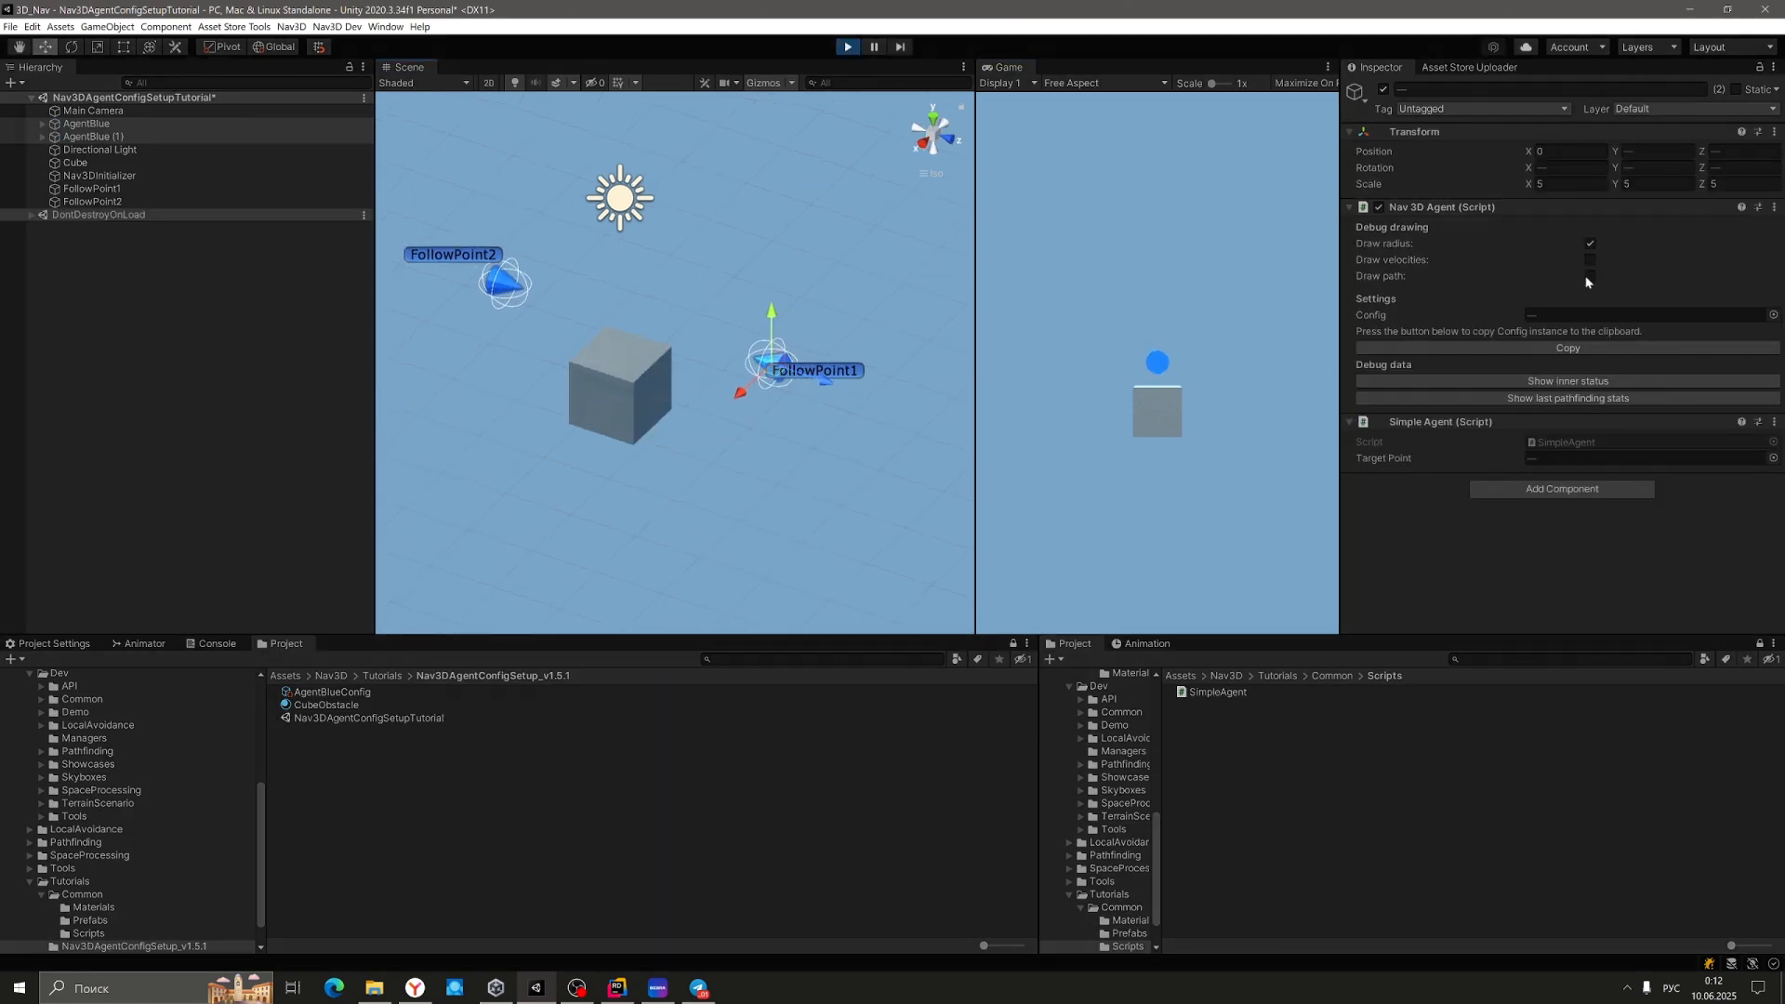
Turn on path drawing again, inspect both agents' paths from several angles, and stop Play.
{"action": "left_click", "coordinate": [1589, 276]}
{"action": "mouse_move", "coordinate": [896, 266]}
{"action": "right_mouse_down"}
{"action": "mouse_move", "coordinate": [775, 255]}
{"action": "mouse_move", "coordinate": [915, 264]}
{"action": "mouse_move", "coordinate": [779, 301]}
{"action": "right_mouse_up"}
{"action": "scroll", "coordinate": [770, 324], "scroll_direction": "up", "scroll_amount": 5}
{"action": "scroll", "coordinate": [770, 325], "scroll_direction": "up", "scroll_amount": 5}
{"action": "middle_click_drag", "start_coordinate": [770, 326], "coordinate": [952, 357]}
{"action": "right_click_drag", "start_coordinate": [761, 214], "coordinate": [866, 232]}
{"action": "scroll", "coordinate": [867, 232], "scroll_direction": "down", "scroll_amount": 2}
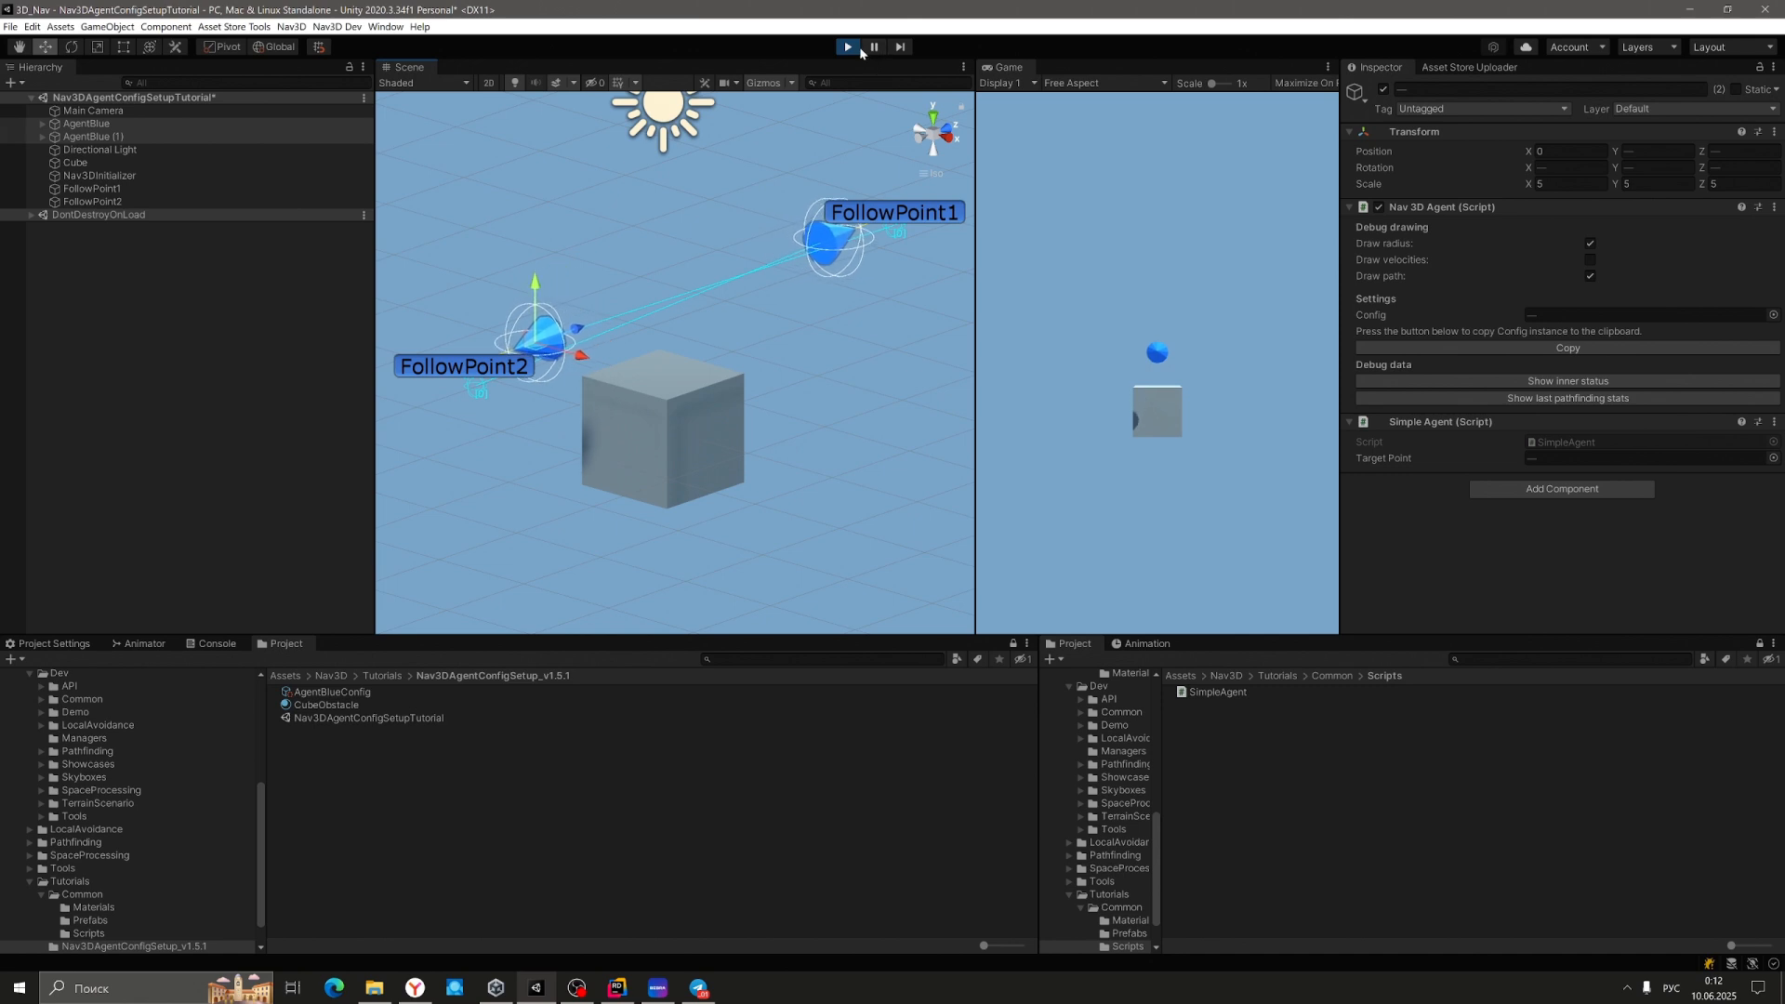
{"action": "left_click", "coordinate": [848, 48]}
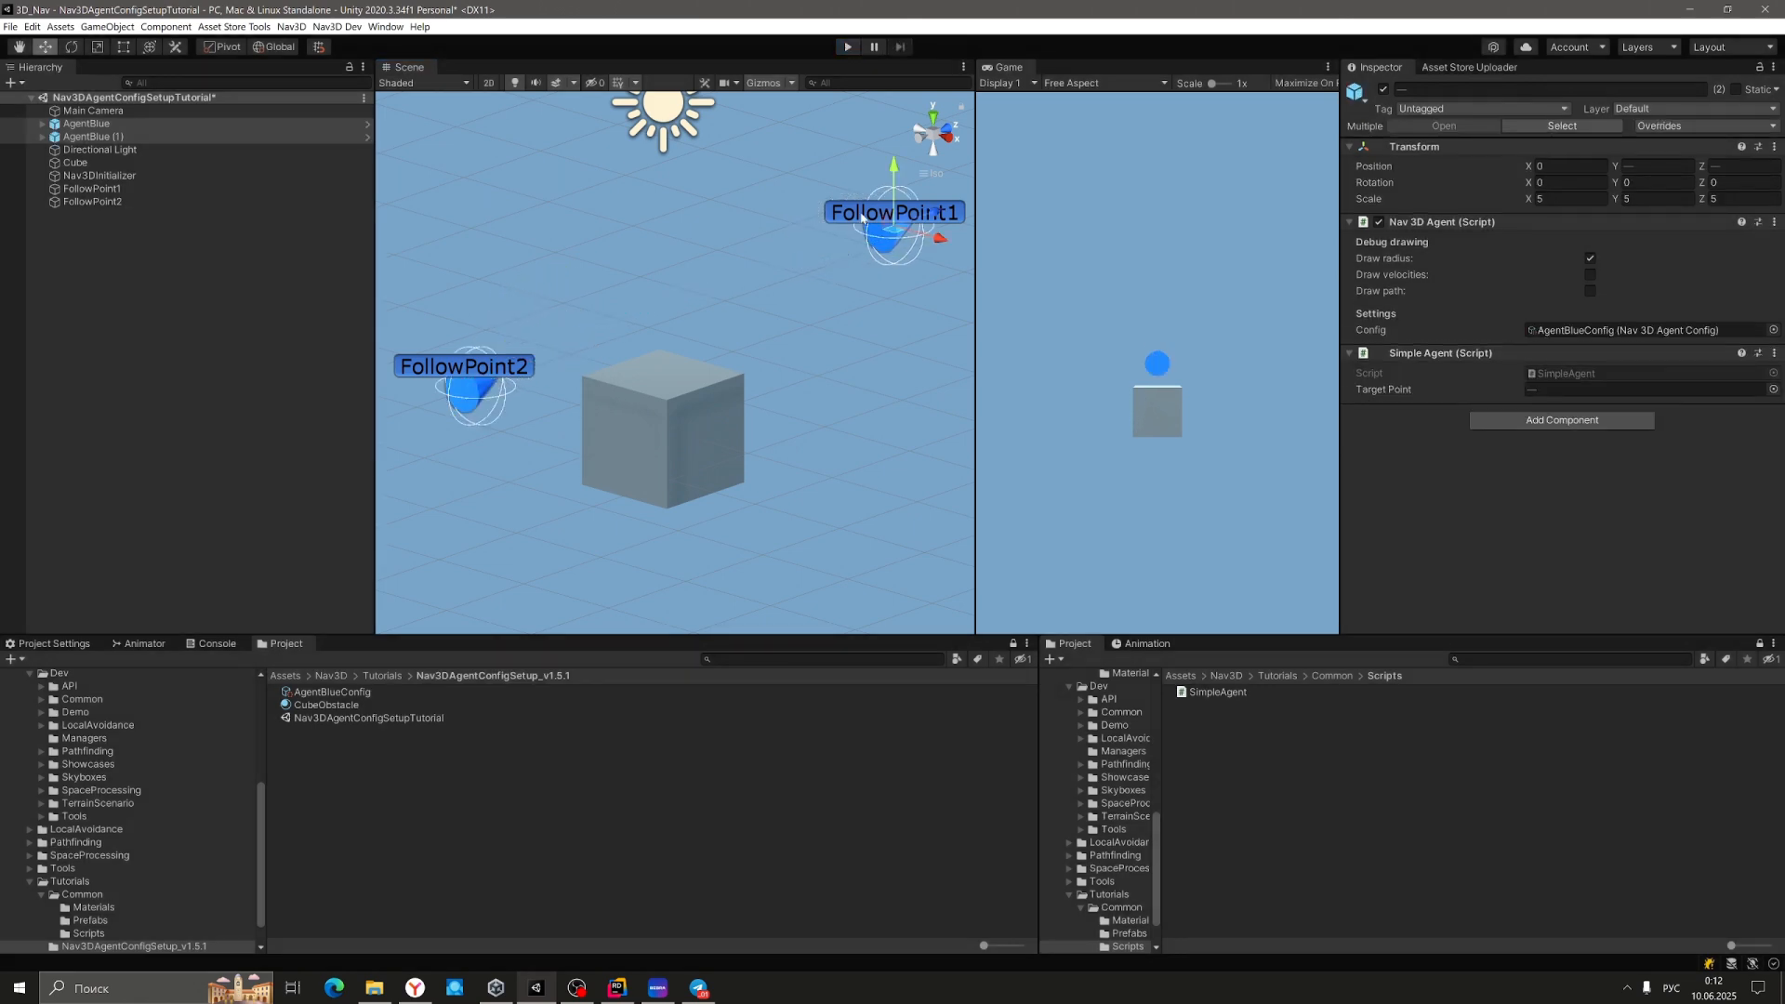